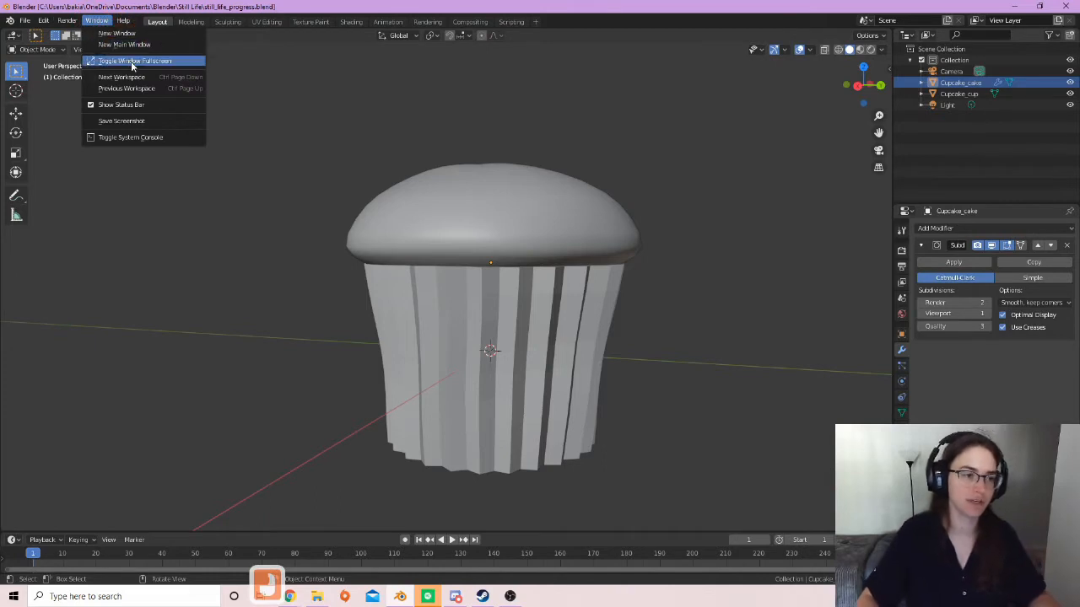
Switch the program window to fullscreen.
{"action": "left_click", "coordinate": [133, 61]}
{"action": "scroll", "coordinate": [694, 331], "scroll_direction": "down", "scroll_amount": 3}
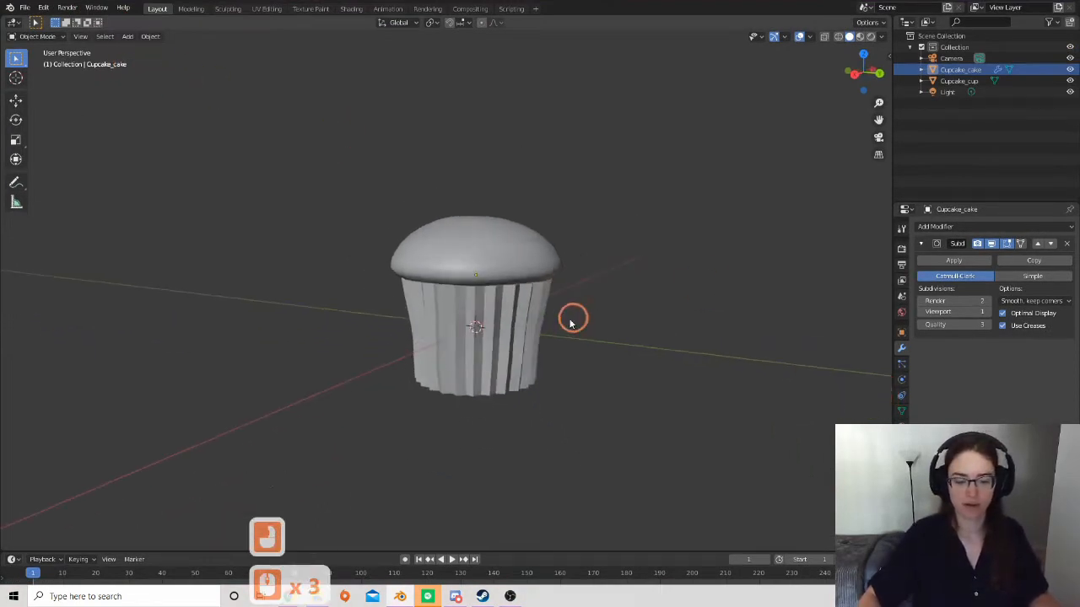
Examine the open underside of the cake top and where it meets the rim of the pleated cup.
{"action": "scroll", "coordinate": [578, 316], "scroll_direction": "up", "scroll_amount": 4}
{"action": "middle_click_drag", "start_coordinate": [578, 315], "coordinate": [557, 315], "text": "shift"}
{"action": "scroll", "coordinate": [644, 393], "scroll_direction": "up", "scroll_amount": 3}
{"action": "middle_click_drag", "start_coordinate": [644, 393], "coordinate": [598, 349], "text": "shift"}
{"action": "left_click", "coordinate": [318, 96]}
{"action": "middle_click_drag", "start_coordinate": [470, 272], "coordinate": [395, 127]}
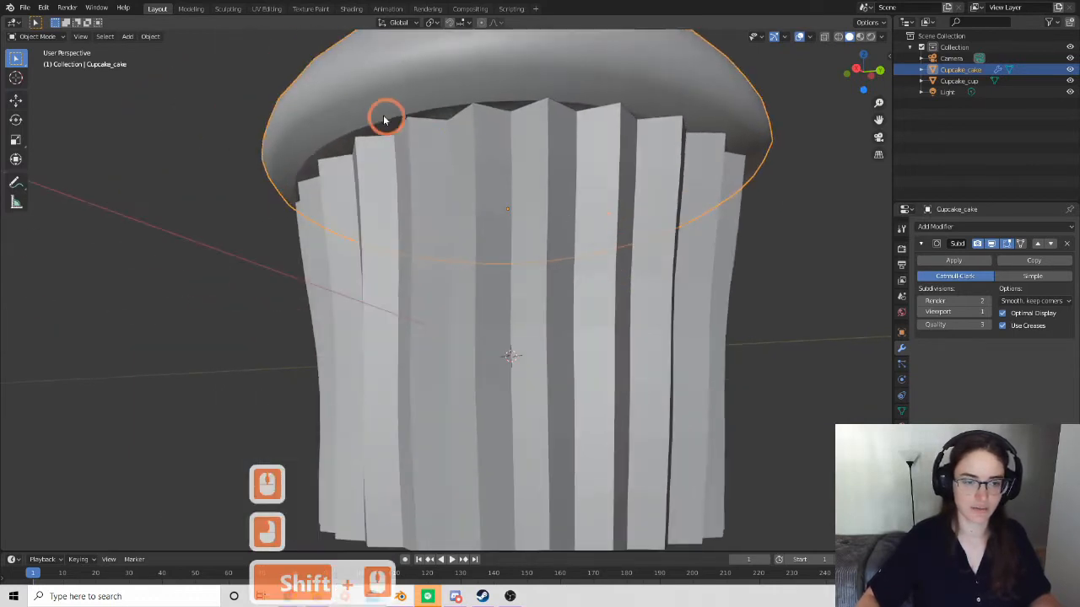
{"action": "scroll", "coordinate": [545, 227], "scroll_direction": "down", "scroll_amount": 3}
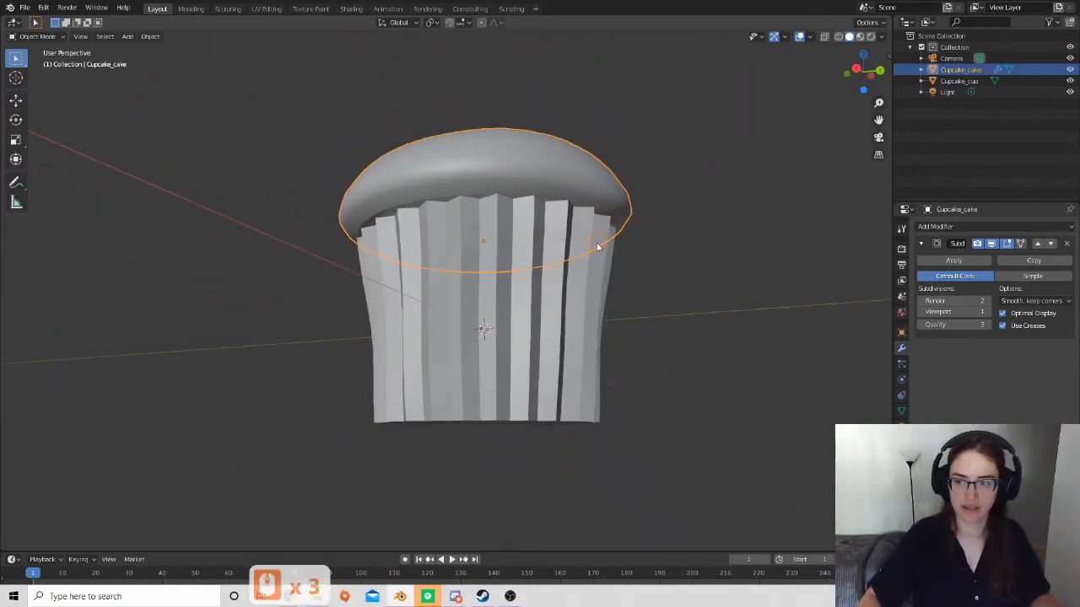
{"action": "middle_click_drag", "start_coordinate": [598, 246], "coordinate": [531, 326]}
{"action": "left_click", "coordinate": [530, 326]}
{"action": "scroll", "coordinate": [444, 342], "scroll_direction": "up", "scroll_amount": 4}
{"action": "middle_click_drag", "start_coordinate": [633, 391], "coordinate": [552, 357], "text": "shift"}
{"action": "scroll", "coordinate": [475, 319], "scroll_direction": "down", "scroll_amount": 4}
{"action": "scroll", "coordinate": [571, 397], "scroll_direction": "up", "scroll_amount": 3}
{"action": "middle_click_drag", "start_coordinate": [571, 397], "coordinate": [525, 321]}
{"action": "scroll", "coordinate": [508, 301], "scroll_direction": "down", "scroll_amount": 3}
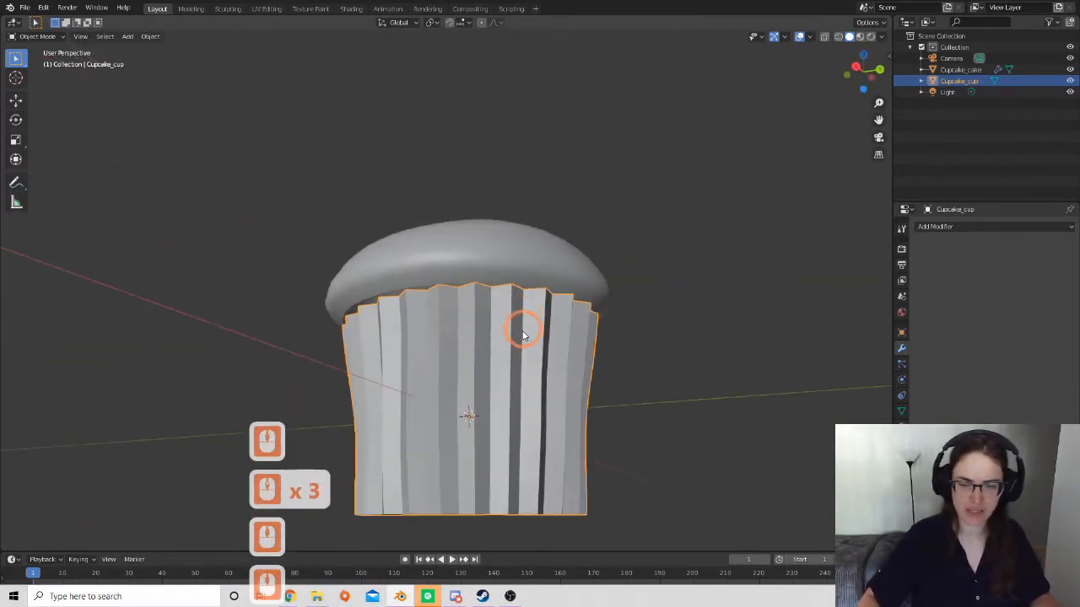
{"action": "middle_click_drag", "start_coordinate": [528, 397], "coordinate": [526, 309], "text": "shift"}
{"action": "scroll", "coordinate": [525, 309], "scroll_direction": "up", "scroll_amount": 3}
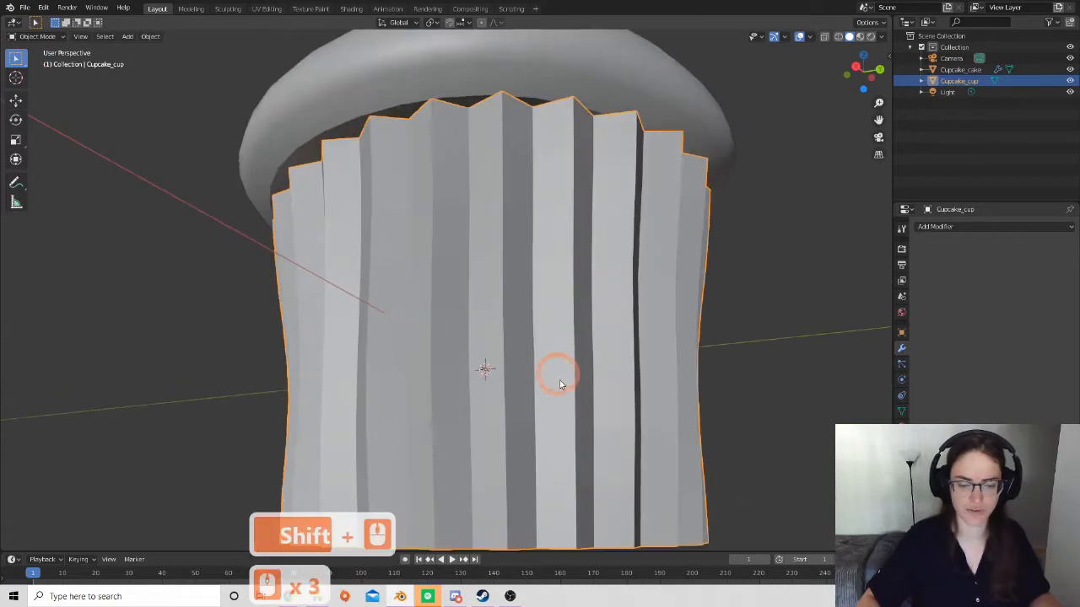
{"action": "middle_click_drag", "start_coordinate": [557, 379], "coordinate": [538, 307], "text": "shift"}
{"action": "scroll", "coordinate": [538, 307], "scroll_direction": "down", "scroll_amount": 1}
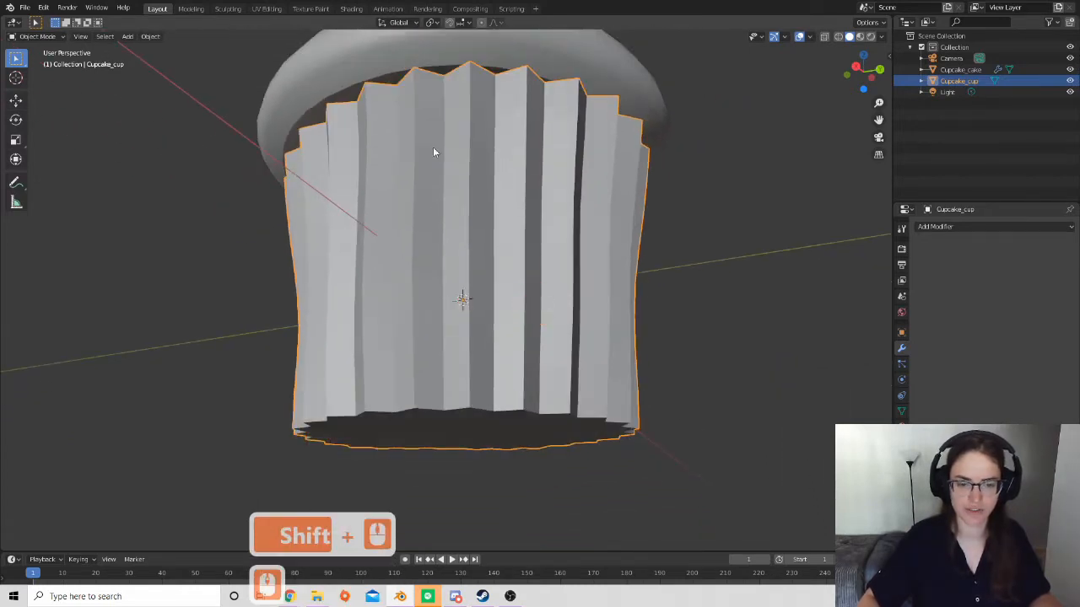
{"action": "middle_click_drag", "start_coordinate": [516, 316], "coordinate": [390, 189], "text": "shift"}
Select the Cupcake_cake object and enter Edit Mode on it.
{"action": "left_click", "coordinate": [391, 189]}
{"action": "scroll", "coordinate": [515, 217], "scroll_direction": "down", "scroll_amount": 2}
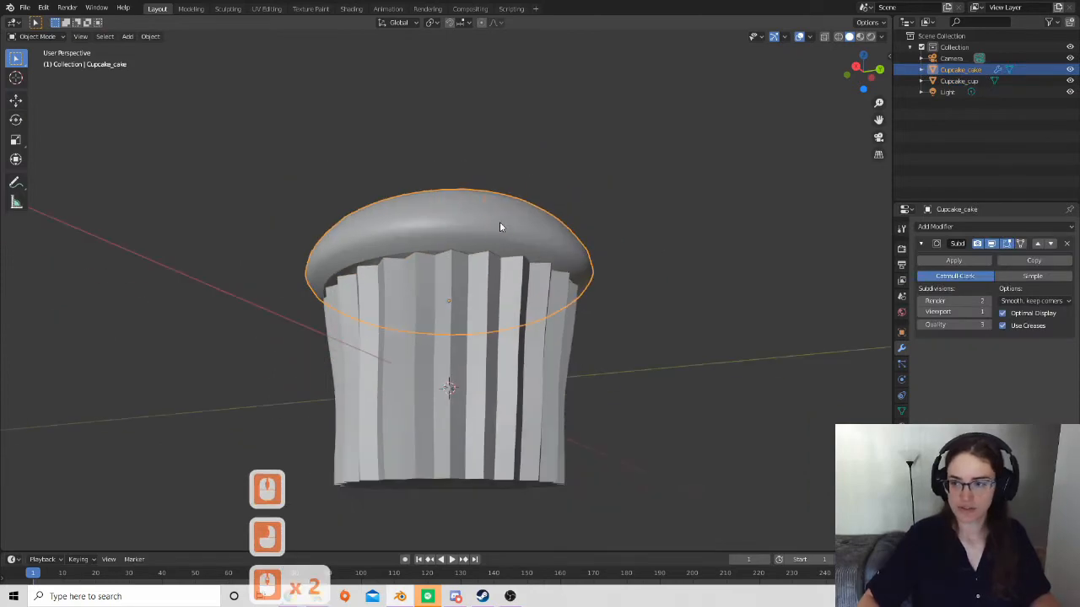
{"action": "scroll", "coordinate": [499, 227], "scroll_direction": "up", "scroll_amount": 3}
{"action": "middle_click_drag", "start_coordinate": [446, 234], "coordinate": [463, 256], "text": "shift"}
{"action": "scroll", "coordinate": [549, 224], "scroll_direction": "down", "scroll_amount": 3}
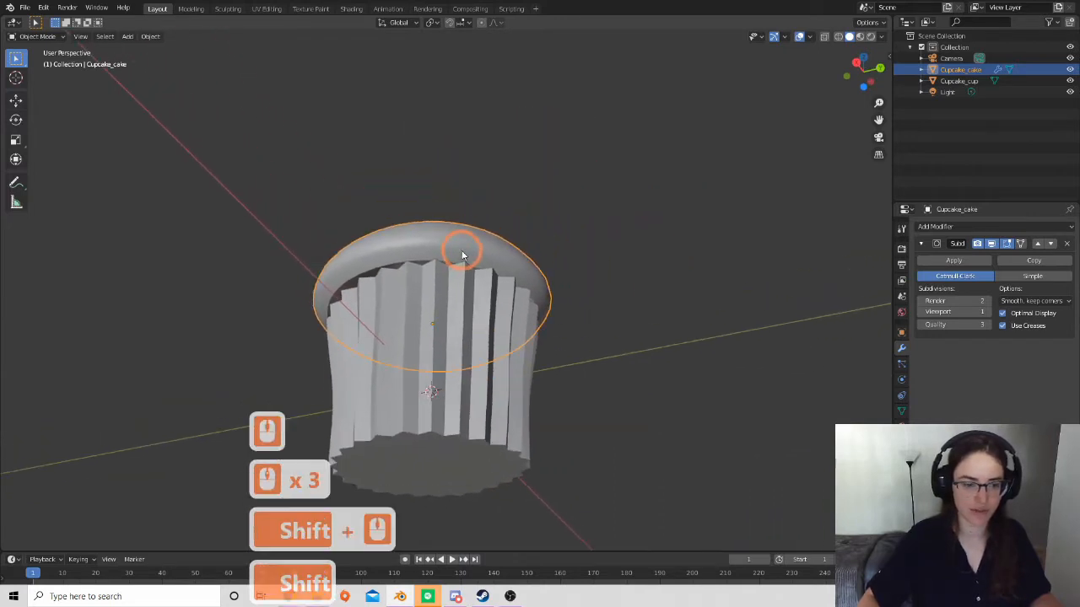
{"action": "scroll", "coordinate": [461, 253], "scroll_direction": "up", "scroll_amount": 2}
{"action": "key", "text": "Tab"}
Select the open bottom edge loop of the cake mesh and fill it with a face.
{"action": "middle_click_drag", "start_coordinate": [443, 291], "coordinate": [500, 226], "text": "shift"}
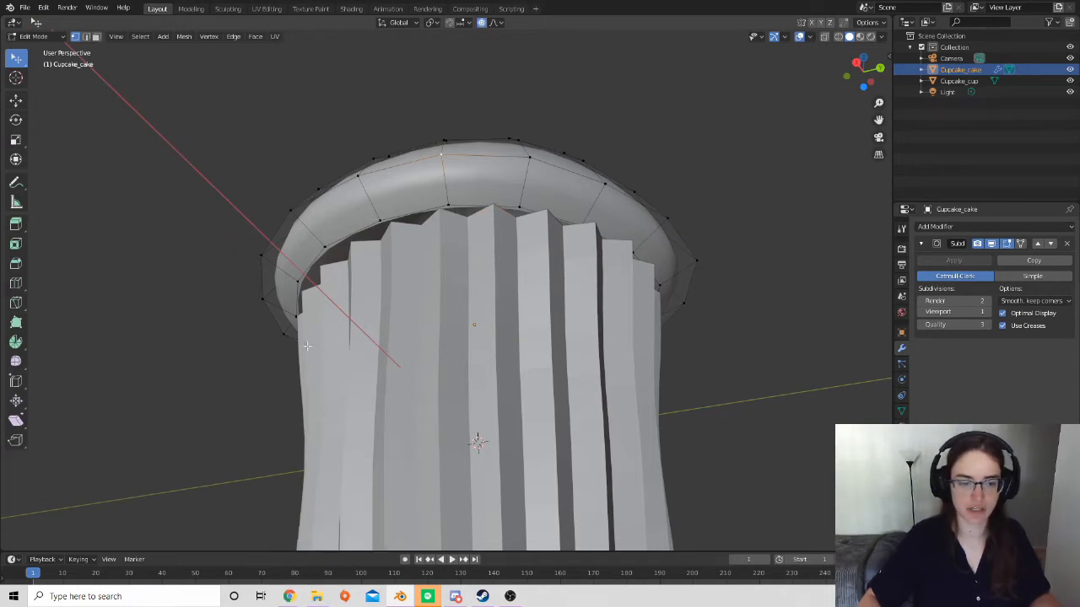
{"action": "middle_click_drag", "start_coordinate": [477, 245], "coordinate": [482, 253], "text": "shift"}
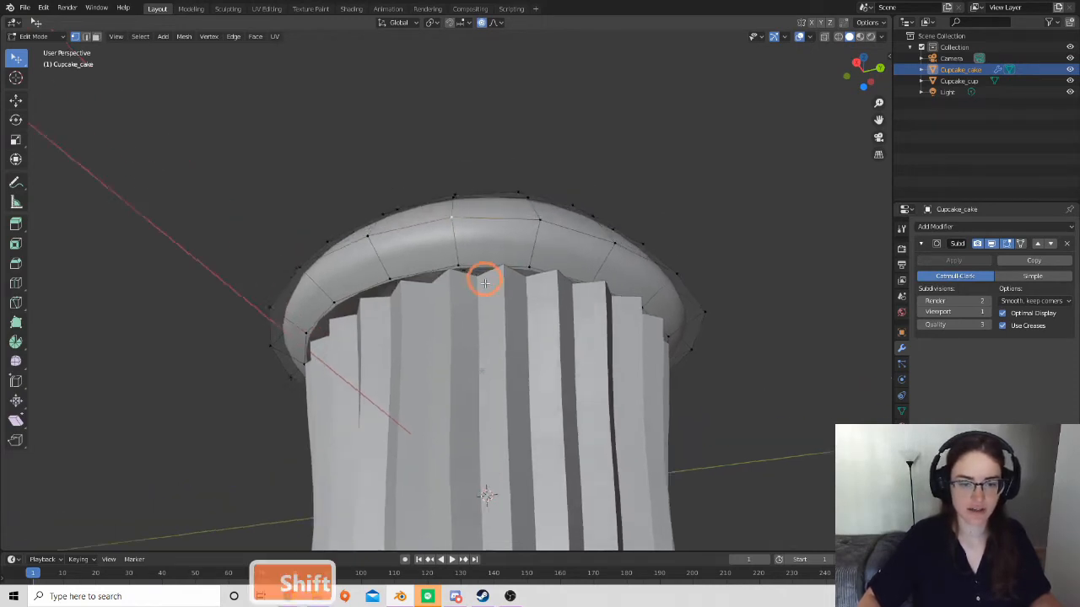
{"action": "scroll", "coordinate": [494, 296], "scroll_direction": "up", "scroll_amount": 6}
{"action": "middle_click_drag", "start_coordinate": [529, 298], "coordinate": [441, 265], "text": "shift"}
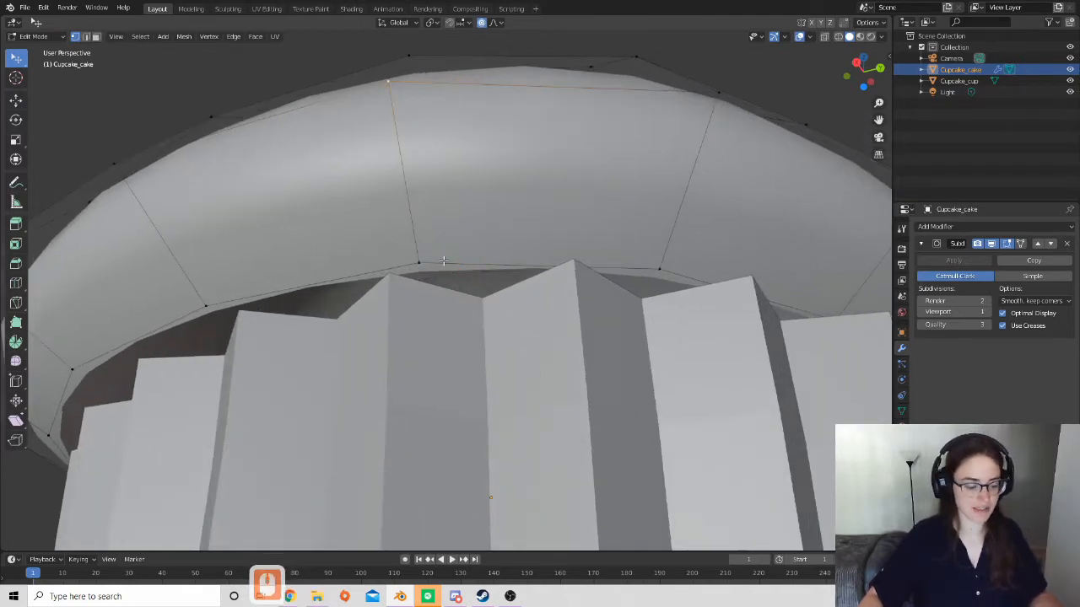
{"action": "key", "text": "alt"}
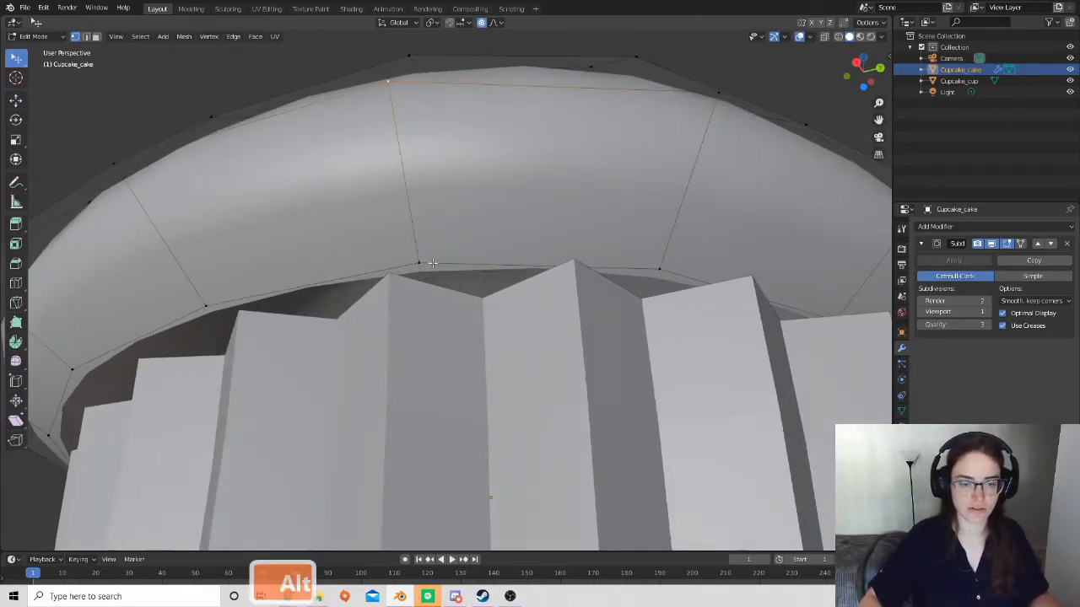
{"action": "left_click", "coordinate": [433, 262], "text": "alt"}
{"action": "scroll", "coordinate": [432, 263], "scroll_direction": "down", "scroll_amount": 3}
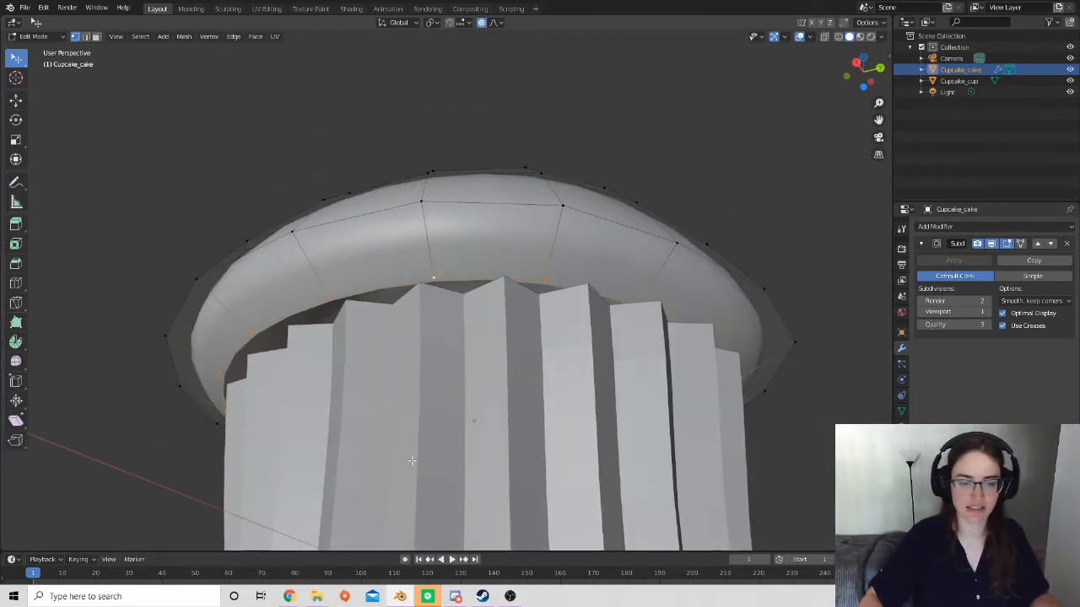
{"action": "scroll", "coordinate": [557, 324], "scroll_direction": "down", "scroll_amount": 3}
{"action": "middle_click_drag", "start_coordinate": [528, 325], "coordinate": [506, 304]}
{"action": "scroll", "coordinate": [506, 303], "scroll_direction": "up", "scroll_amount": 6}
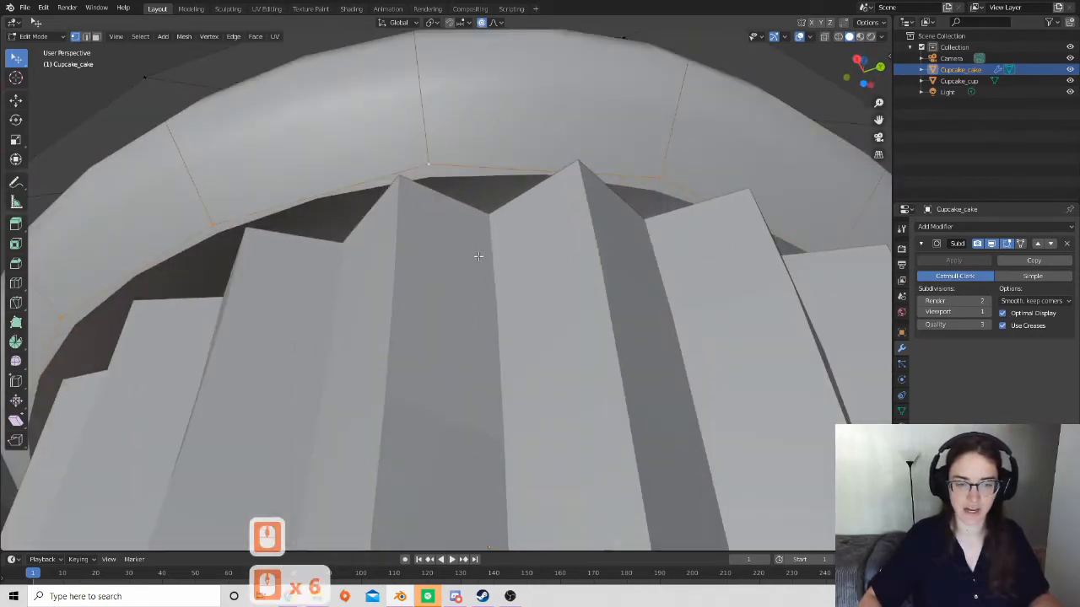
{"action": "scroll", "coordinate": [480, 260], "scroll_direction": "down", "scroll_amount": 4}
{"action": "middle_click_drag", "start_coordinate": [480, 259], "coordinate": [470, 299]}
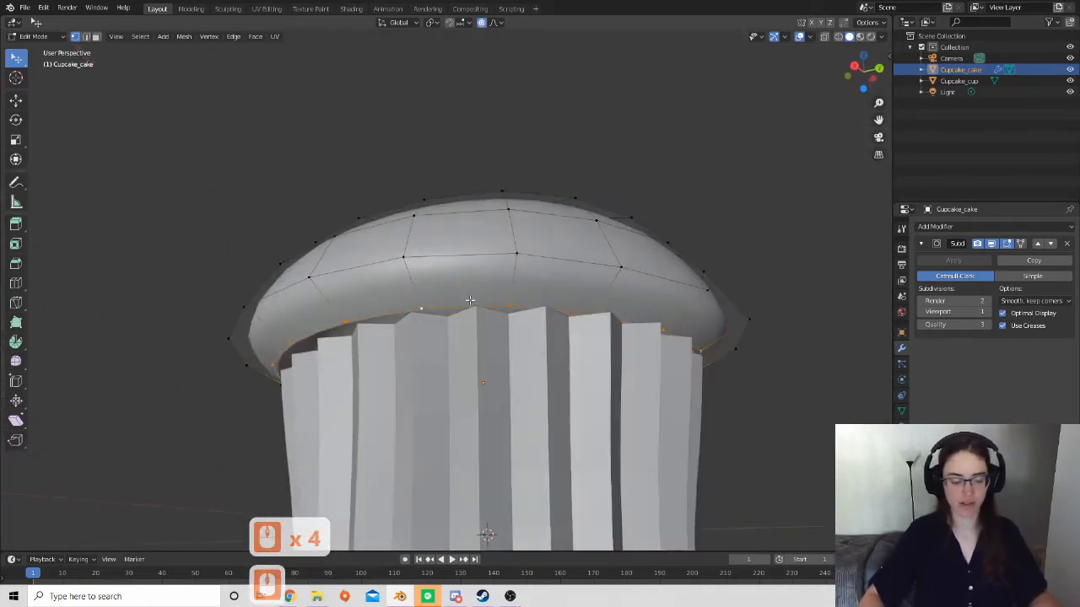
{"action": "key", "text": "f"}
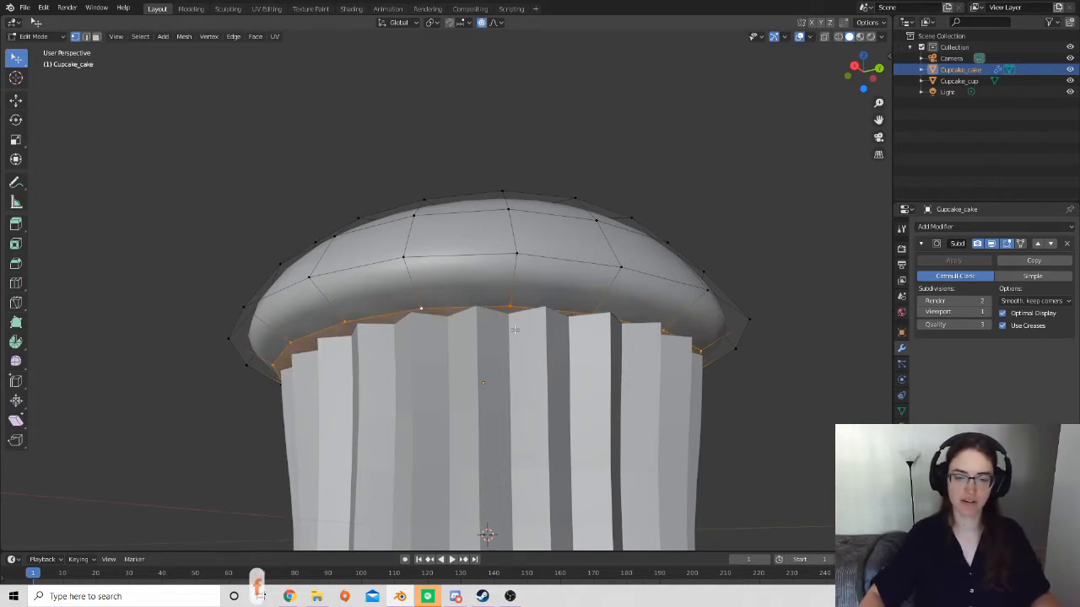
Inspect the filled underside of the cake from below and from the side, including in Object Mode.
{"action": "middle_click_drag", "start_coordinate": [505, 363], "coordinate": [239, 266]}
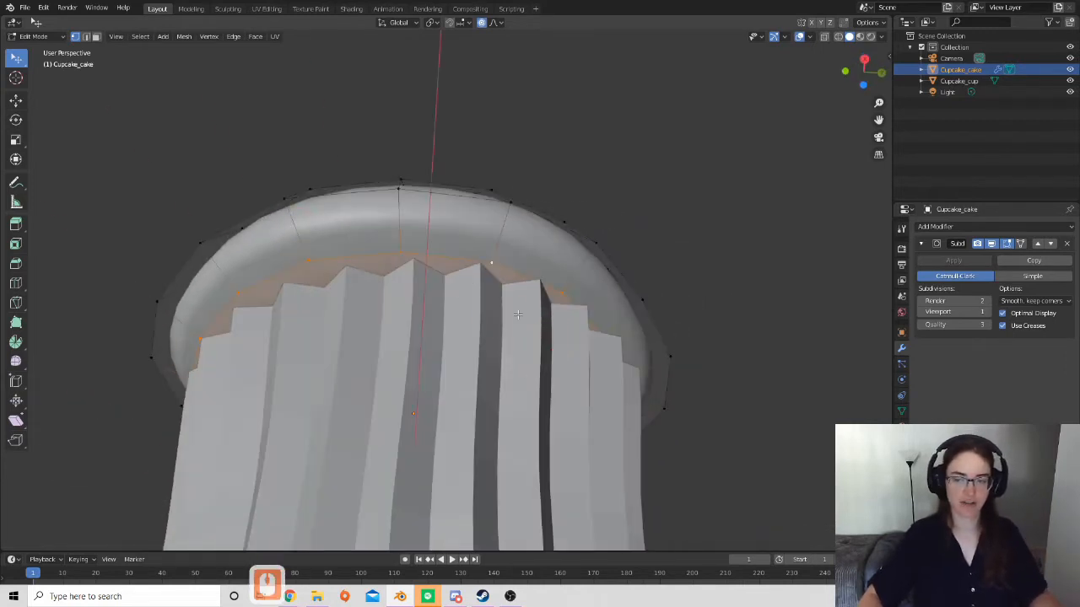
{"action": "scroll", "coordinate": [382, 255], "scroll_direction": "down", "scroll_amount": 4}
{"action": "middle_click_drag", "start_coordinate": [397, 287], "coordinate": [426, 343]}
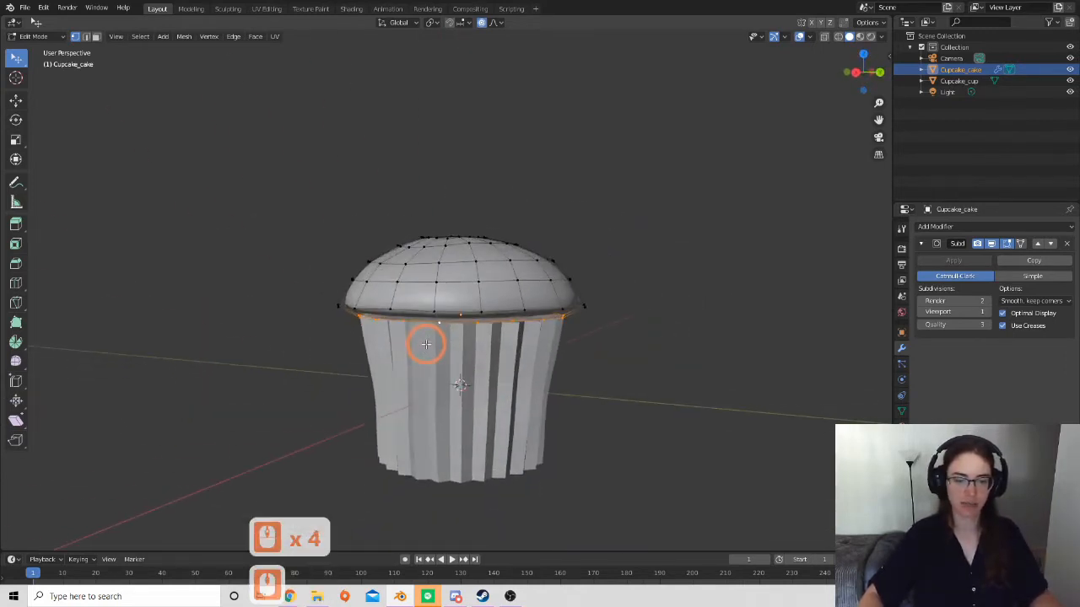
{"action": "scroll", "coordinate": [467, 270], "scroll_direction": "up", "scroll_amount": 3}
{"action": "middle_click_drag", "start_coordinate": [522, 365], "coordinate": [450, 297], "text": "shift"}
{"action": "scroll", "coordinate": [441, 237], "scroll_direction": "up", "scroll_amount": 1}
{"action": "scroll", "coordinate": [438, 236], "scroll_direction": "up", "scroll_amount": 1}
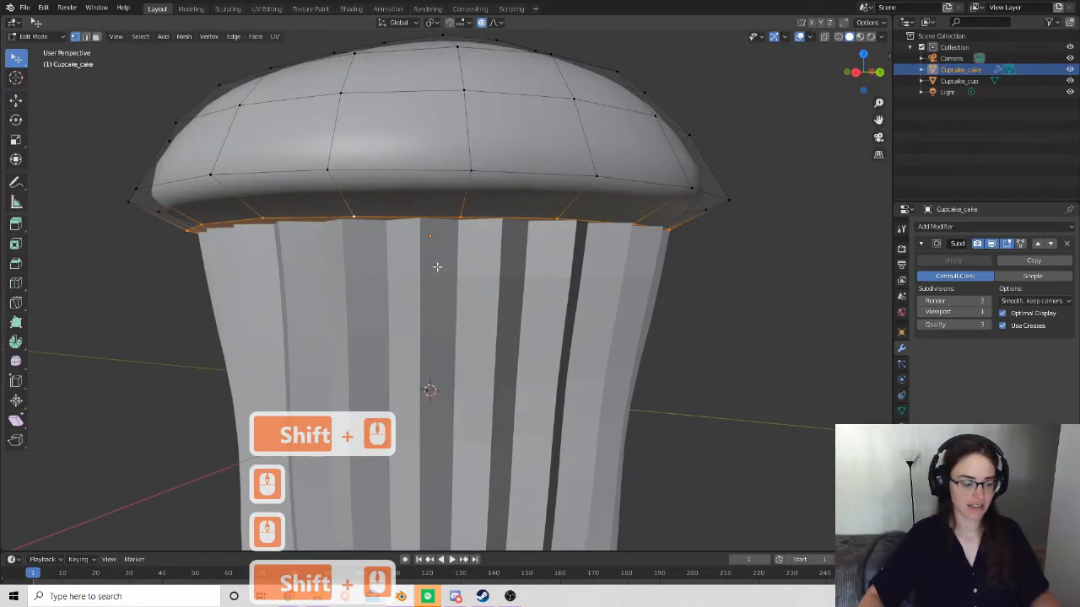
{"action": "key", "text": "Tab"}
{"action": "scroll", "coordinate": [460, 270], "scroll_direction": "down", "scroll_amount": 4}
{"action": "middle_click_drag", "start_coordinate": [470, 280], "coordinate": [486, 302]}
{"action": "scroll", "coordinate": [481, 287], "scroll_direction": "down", "scroll_amount": 2}
{"action": "scroll", "coordinate": [475, 217], "scroll_direction": "up", "scroll_amount": 3}
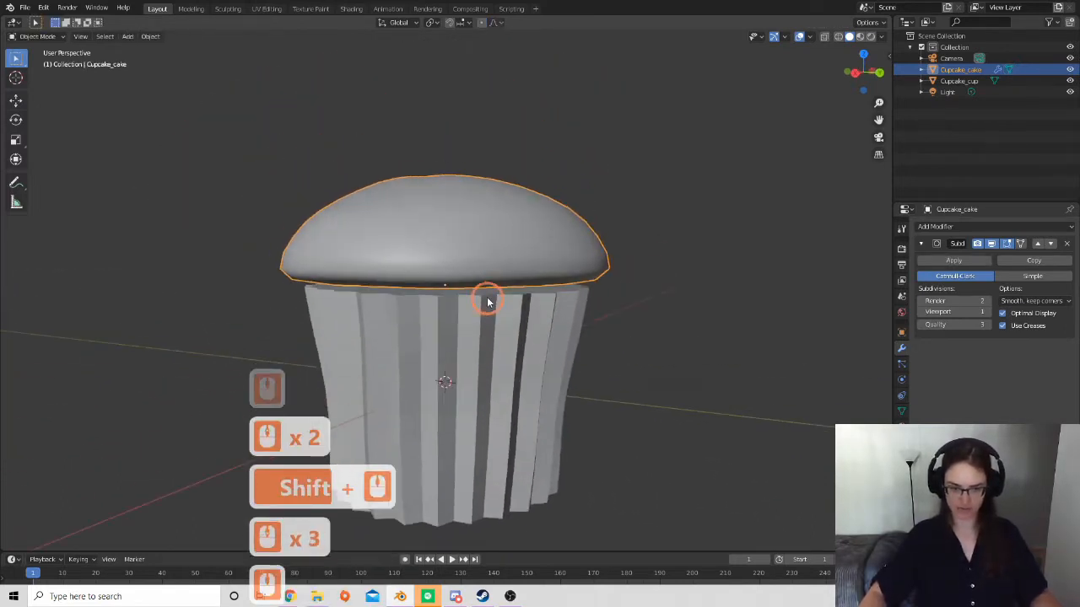
{"action": "scroll", "coordinate": [487, 302], "scroll_direction": "up", "scroll_amount": 4}
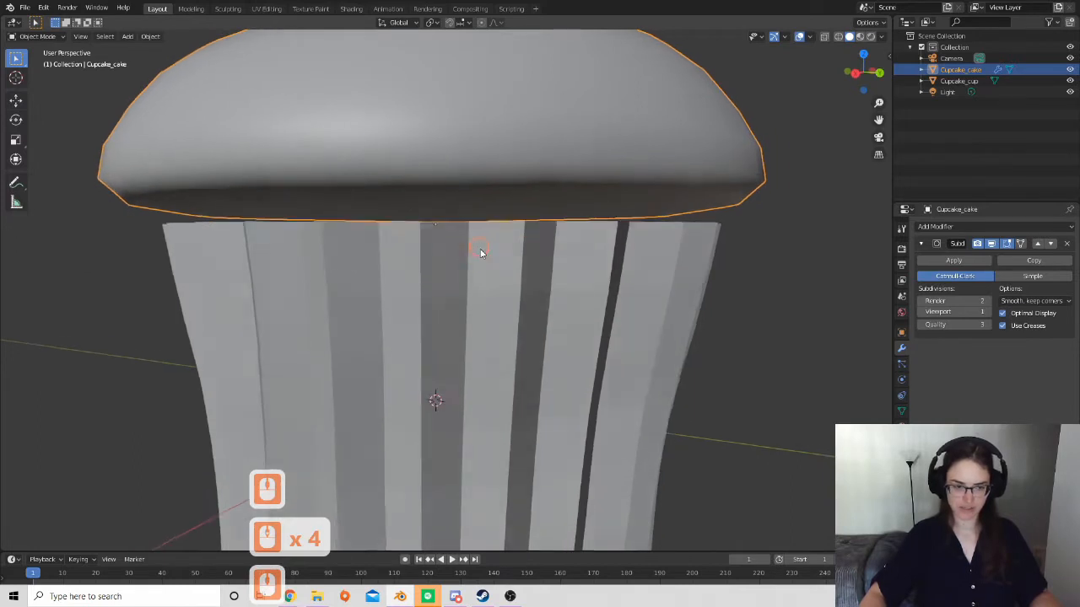
{"action": "middle_click_drag", "start_coordinate": [479, 250], "coordinate": [475, 253]}
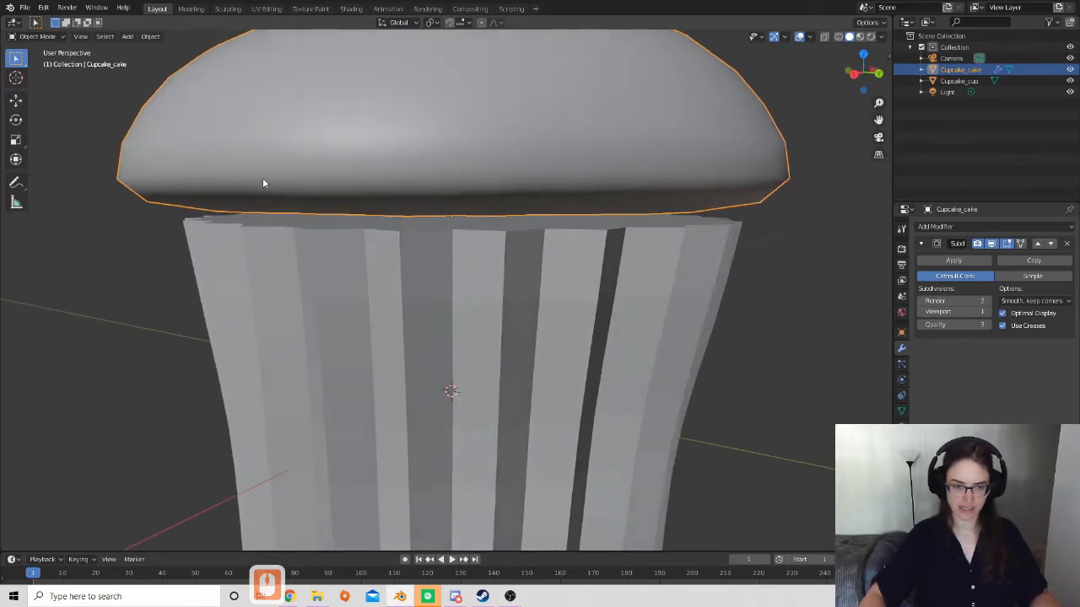
Return the cake to Edit Mode and add one horizontal loop cut around its underside, between the outer rim and the bottom face.
{"action": "key", "text": "Tab"}
{"action": "middle_click_drag", "start_coordinate": [329, 355], "coordinate": [343, 303]}
{"action": "scroll", "coordinate": [362, 207], "scroll_direction": "up", "scroll_amount": 2}
{"action": "middle_click_drag", "start_coordinate": [358, 127], "coordinate": [461, 299], "text": "shift"}
{"action": "middle_click_drag", "start_coordinate": [371, 267], "coordinate": [296, 326]}
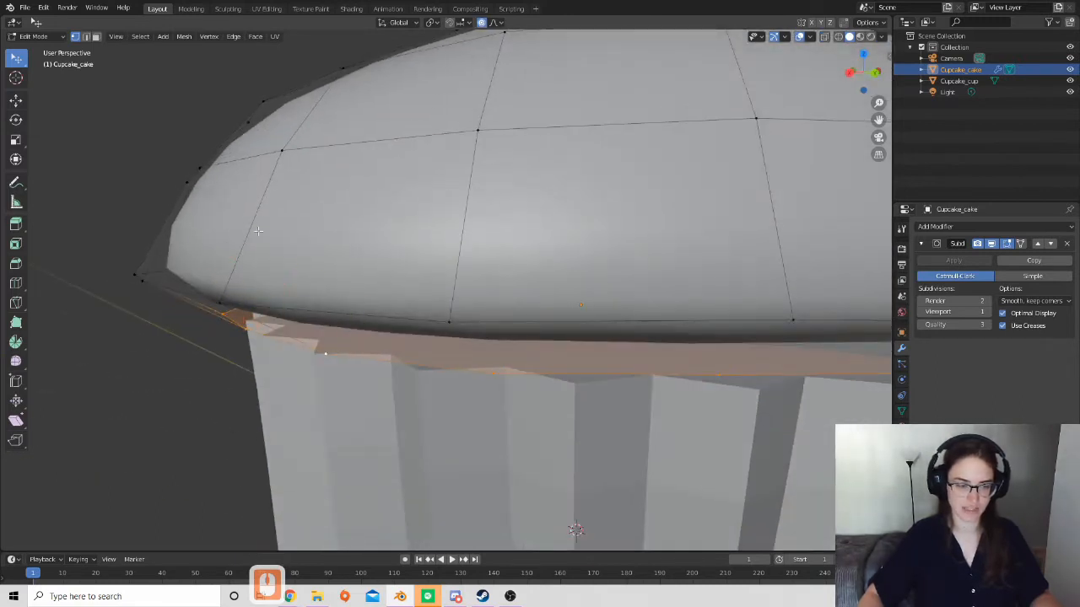
{"action": "middle_click_drag", "start_coordinate": [249, 240], "coordinate": [294, 316]}
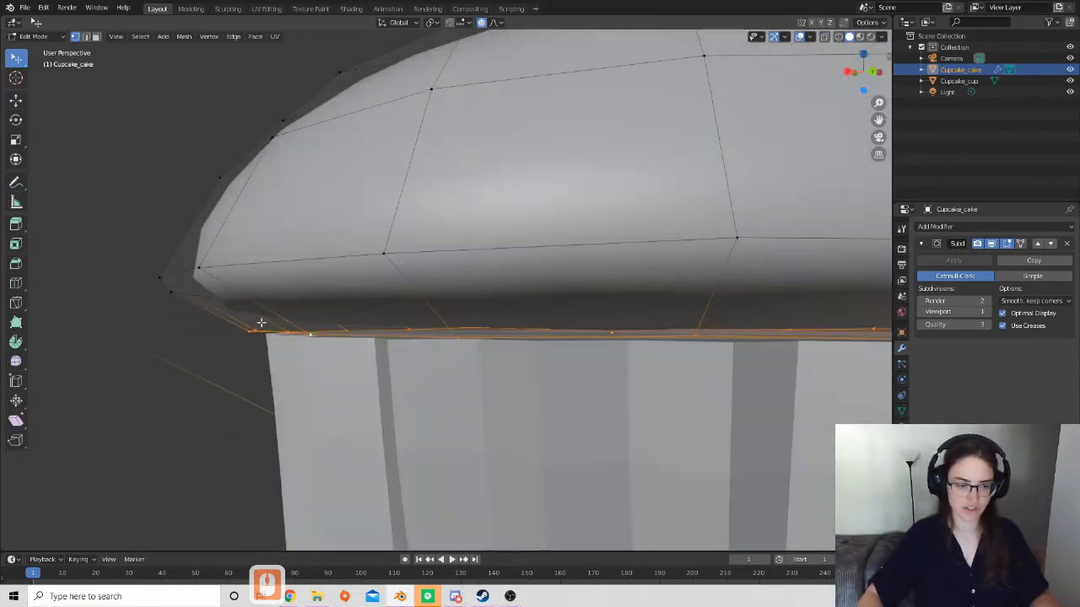
{"action": "left_click", "coordinate": [15, 284]}
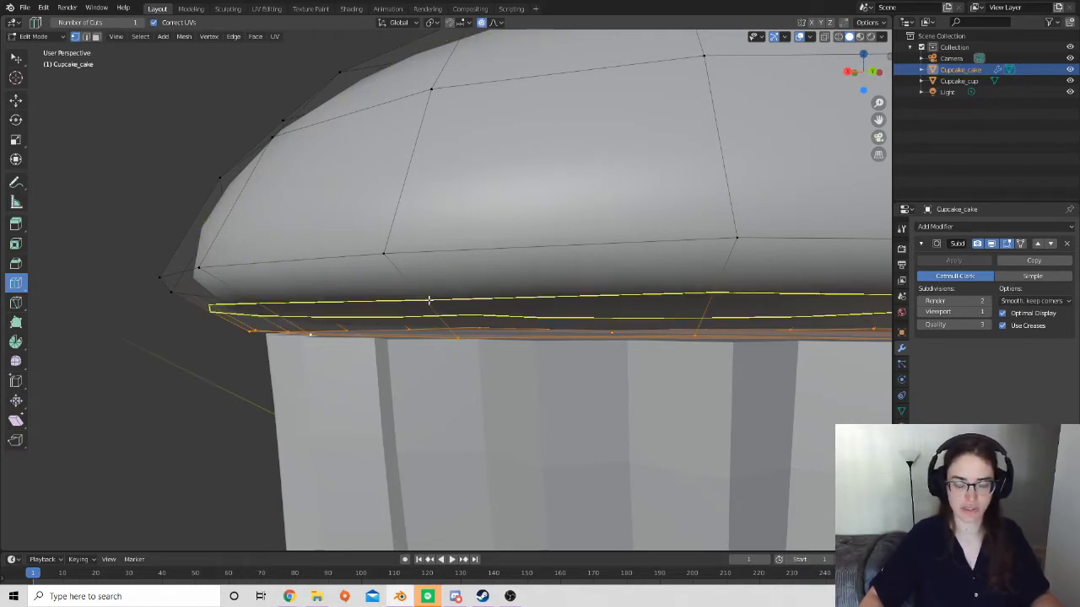
{"action": "left_click", "coordinate": [428, 299]}
Try a higher number of cuts for the new loop cut and set it back to 1.
{"action": "middle_click_drag", "start_coordinate": [458, 349], "coordinate": [316, 396]}
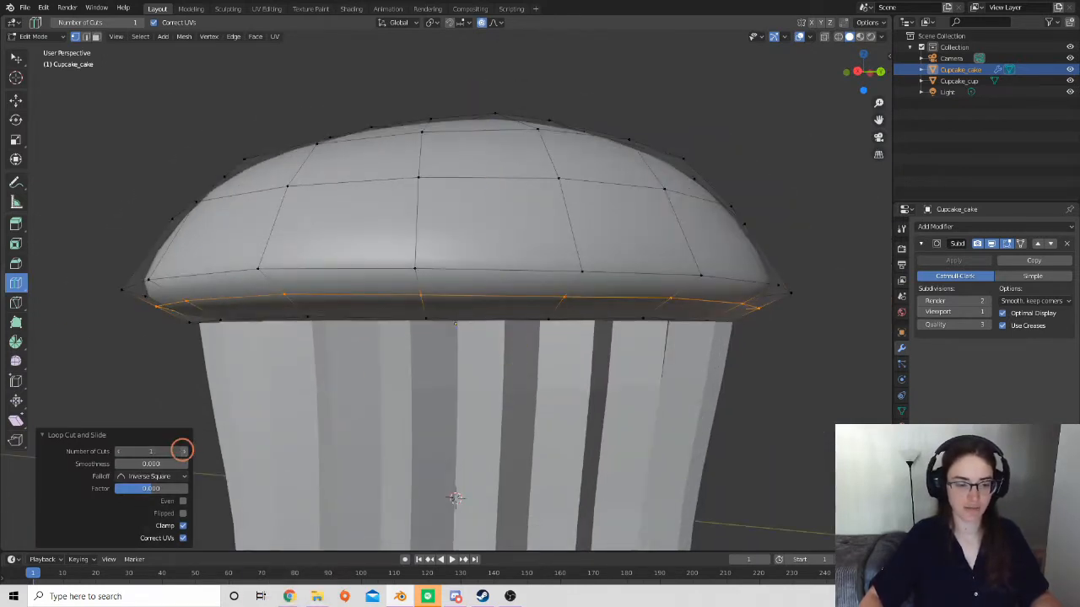
{"action": "left_click", "coordinate": [182, 451]}
{"action": "left_click", "coordinate": [182, 451]}
{"action": "left_click", "coordinate": [119, 453]}
{"action": "left_click", "coordinate": [119, 453]}
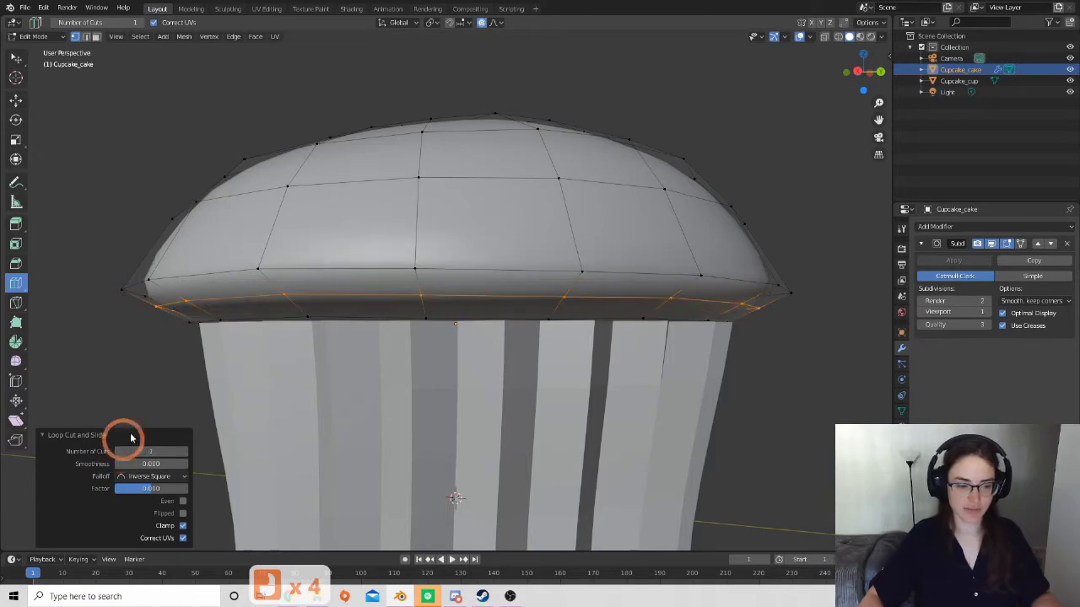
Turn off proportional editing and scale the new edge loop outward to about 1.061 in X and Y, leaving out Z.
{"action": "middle_click_drag", "start_coordinate": [569, 367], "coordinate": [487, 350]}
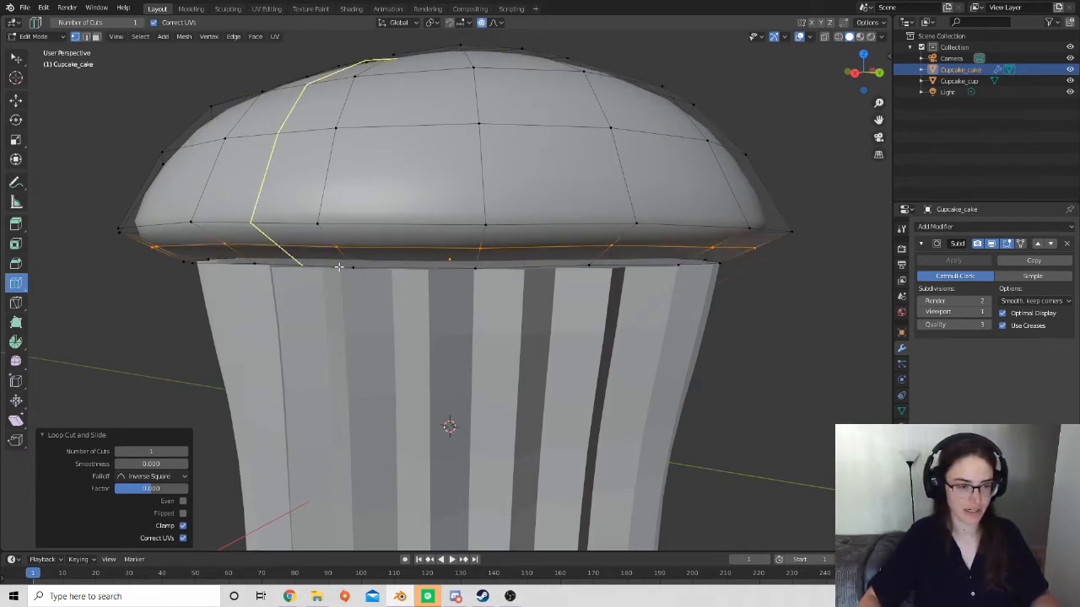
{"action": "key", "text": "s"}
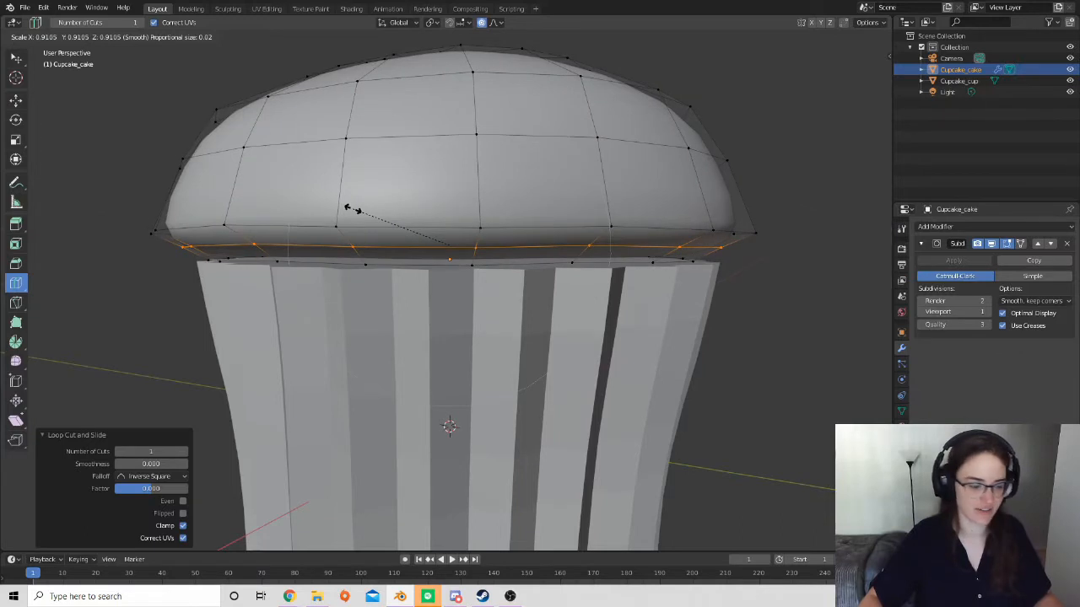
{"action": "key", "text": "Escape"}
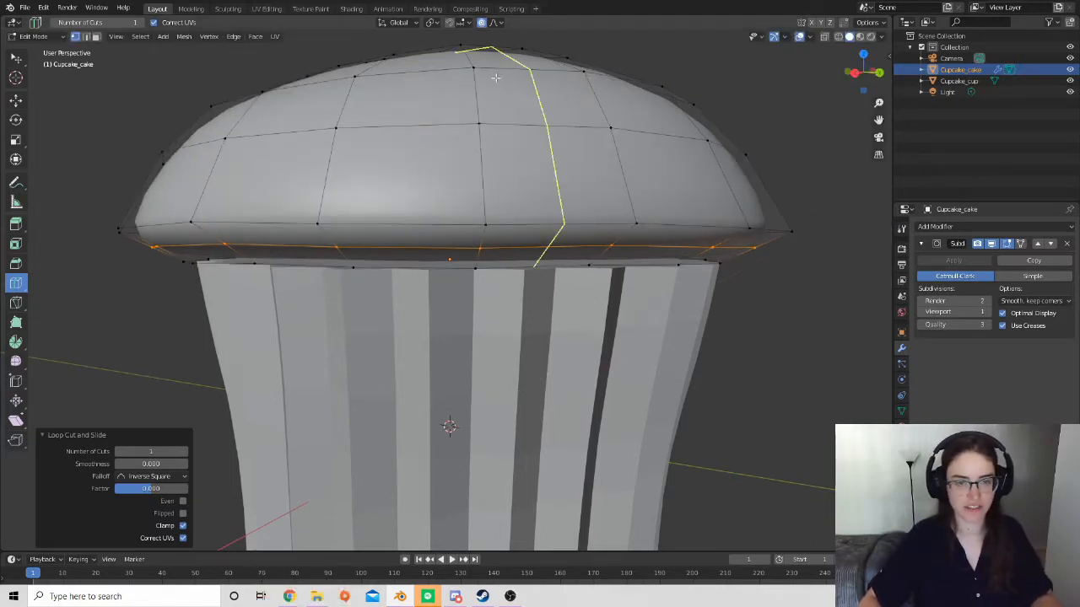
{"action": "key", "text": "o"}
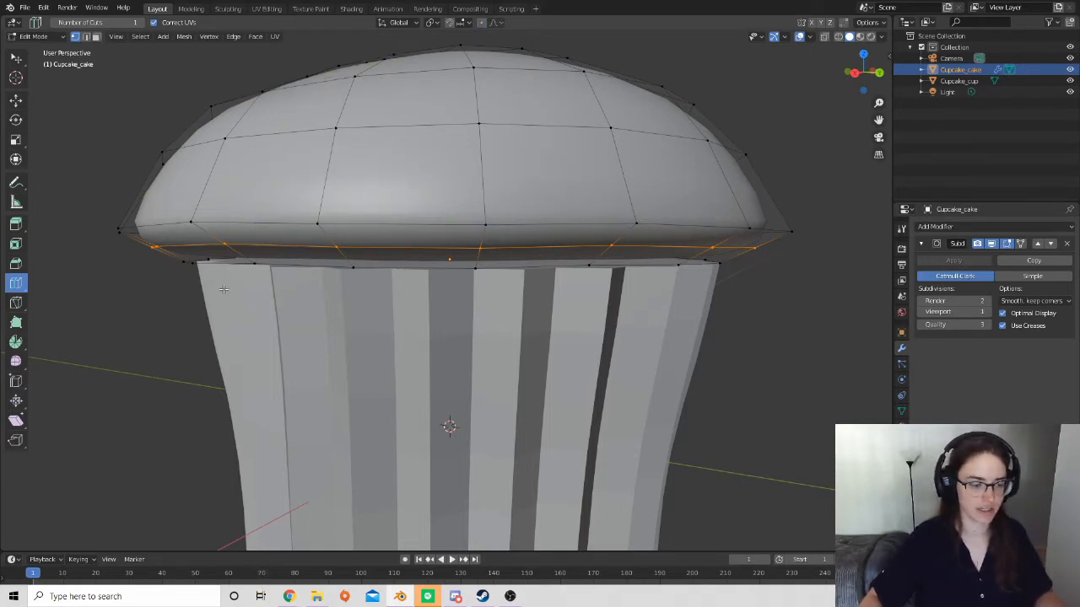
{"action": "key", "text": "s"}
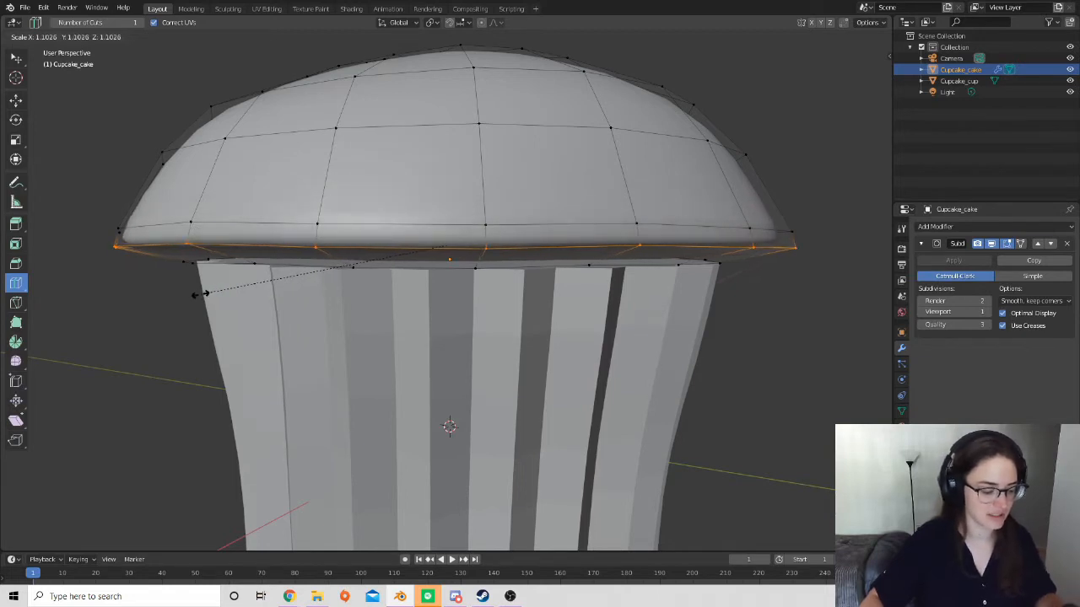
{"action": "key", "text": "shift+z"}
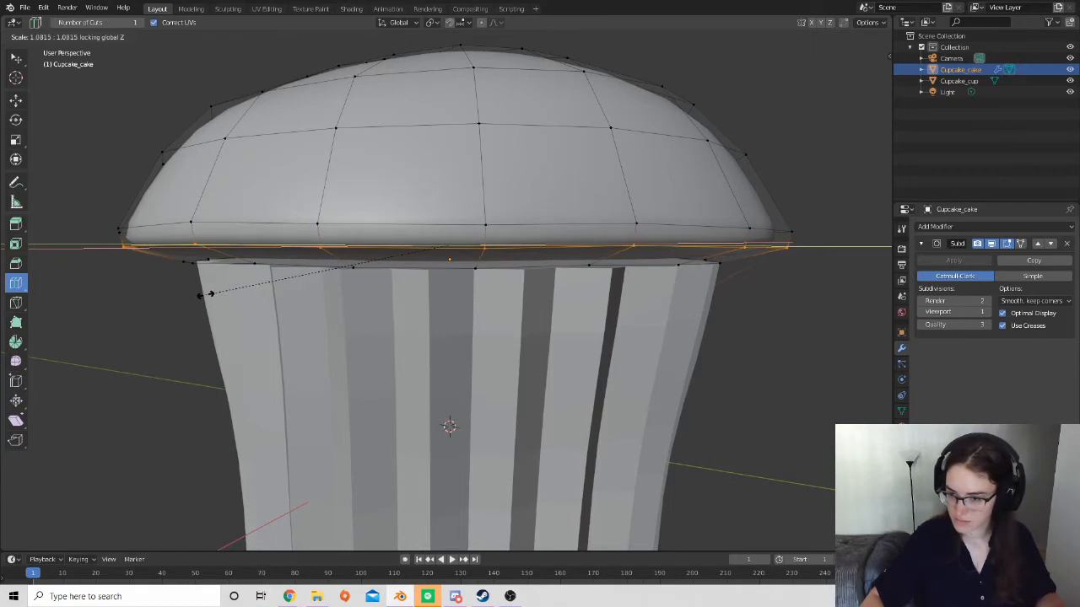
{"action": "left_click", "coordinate": [209, 295]}
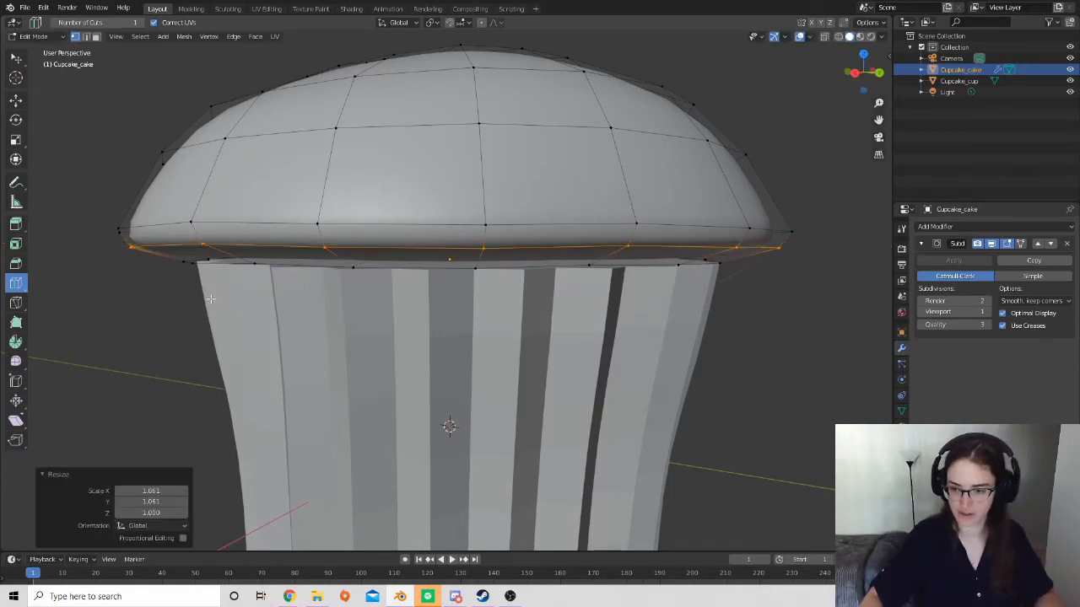
Move the cake's selected edge loop straight down along Z by about 0.00046 m.
{"action": "key", "text": "g"}
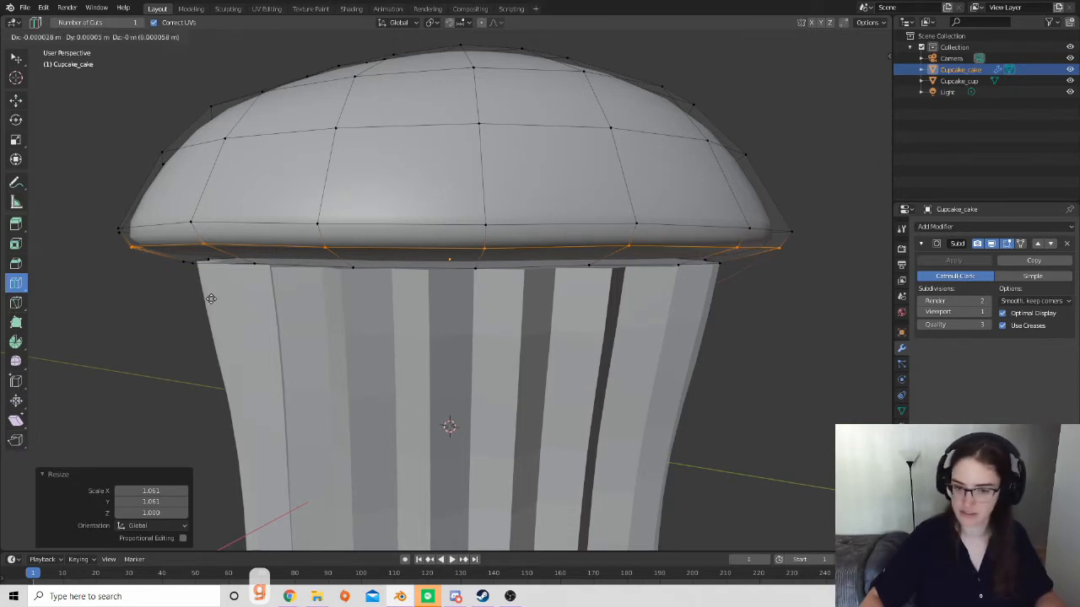
{"action": "key", "text": "z"}
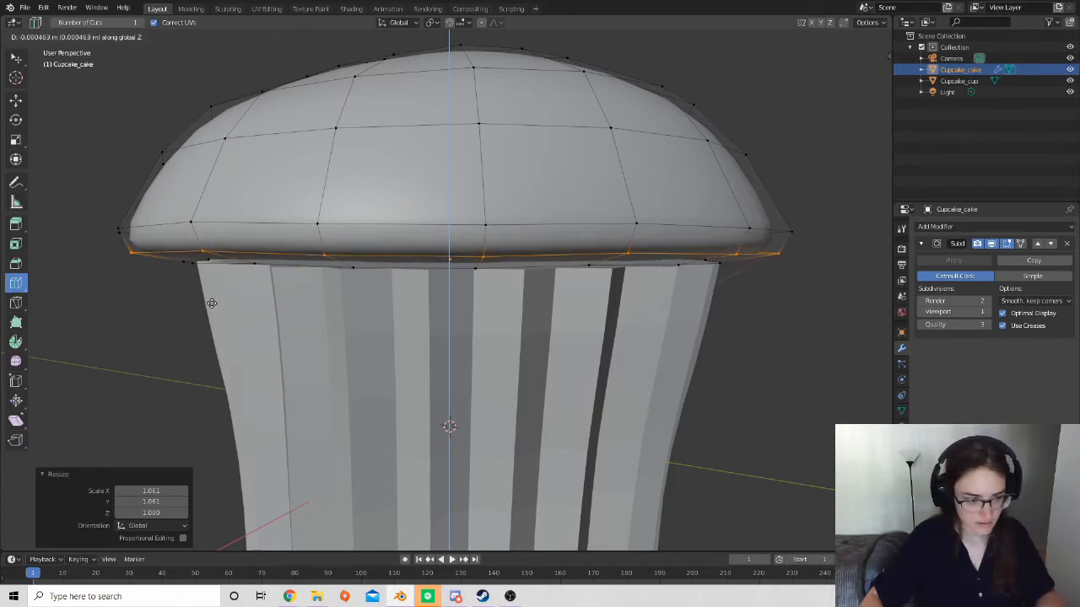
{"action": "left_click", "coordinate": [212, 303]}
Switch to the selection tool and inspect the cake's lowered rim from below and from the side.
{"action": "scroll", "coordinate": [244, 251], "scroll_direction": "down", "scroll_amount": 4}
{"action": "middle_click_drag", "start_coordinate": [426, 238], "coordinate": [480, 335]}
{"action": "scroll", "coordinate": [391, 322], "scroll_direction": "down", "scroll_amount": 3}
{"action": "scroll", "coordinate": [459, 354], "scroll_direction": "up", "scroll_amount": 6}
{"action": "scroll", "coordinate": [511, 311], "scroll_direction": "down", "scroll_amount": 2}
{"action": "middle_click_drag", "start_coordinate": [554, 253], "coordinate": [540, 313], "text": "shift"}
{"action": "left_click", "coordinate": [15, 58]}
{"action": "middle_click_drag", "start_coordinate": [473, 363], "coordinate": [289, 269]}
{"action": "scroll", "coordinate": [458, 368], "scroll_direction": "up", "scroll_amount": 5}
{"action": "scroll", "coordinate": [485, 374], "scroll_direction": "down", "scroll_amount": 3}
{"action": "scroll", "coordinate": [475, 354], "scroll_direction": "up", "scroll_amount": 2}
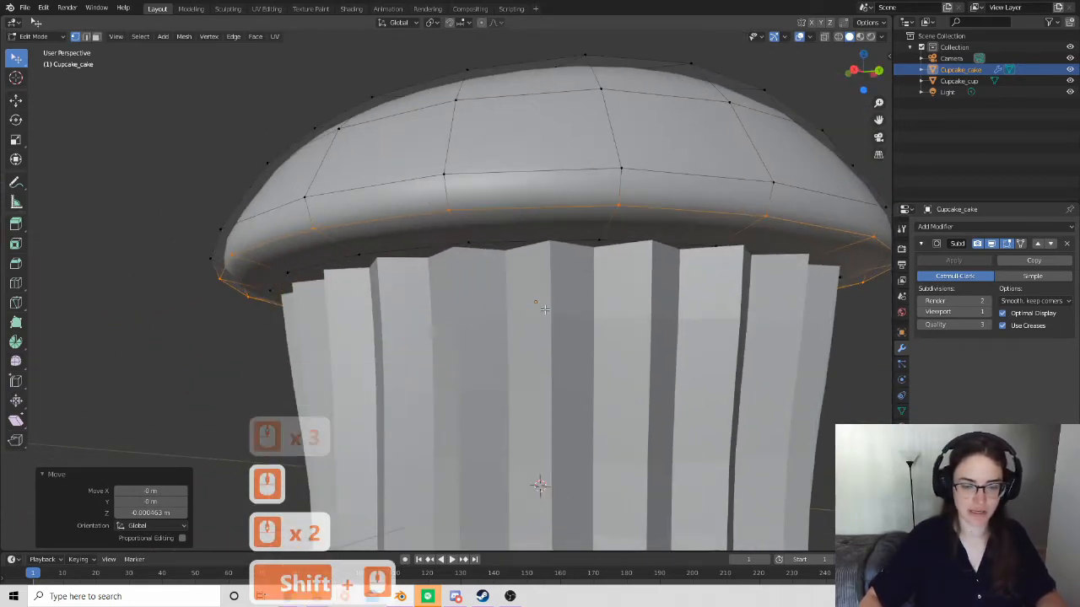
{"action": "middle_click_drag", "start_coordinate": [508, 318], "coordinate": [622, 321]}
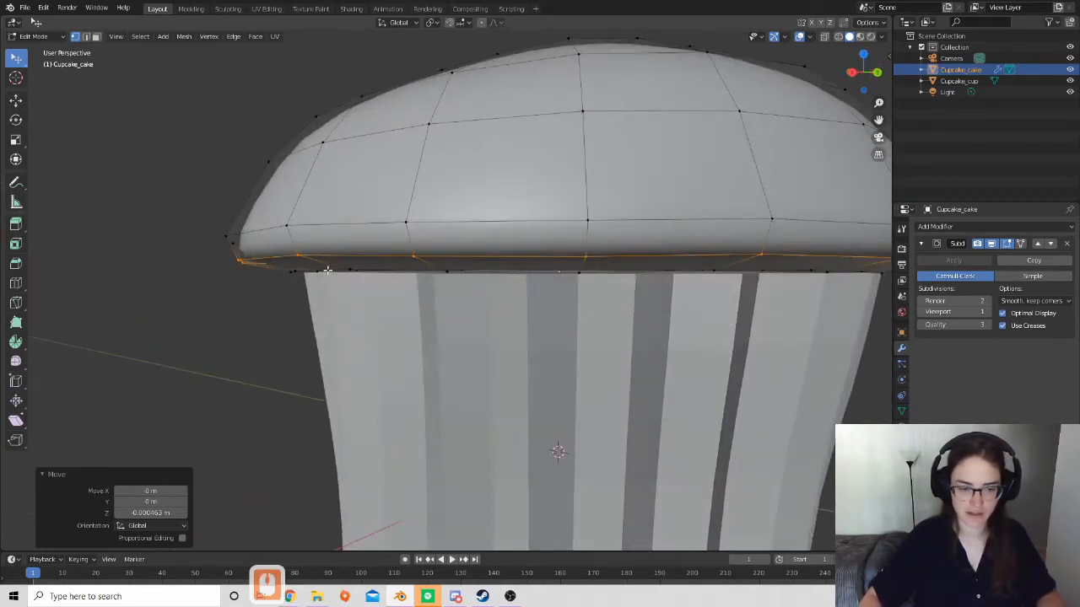
{"action": "middle_click_drag", "start_coordinate": [766, 293], "coordinate": [615, 306], "text": "shift"}
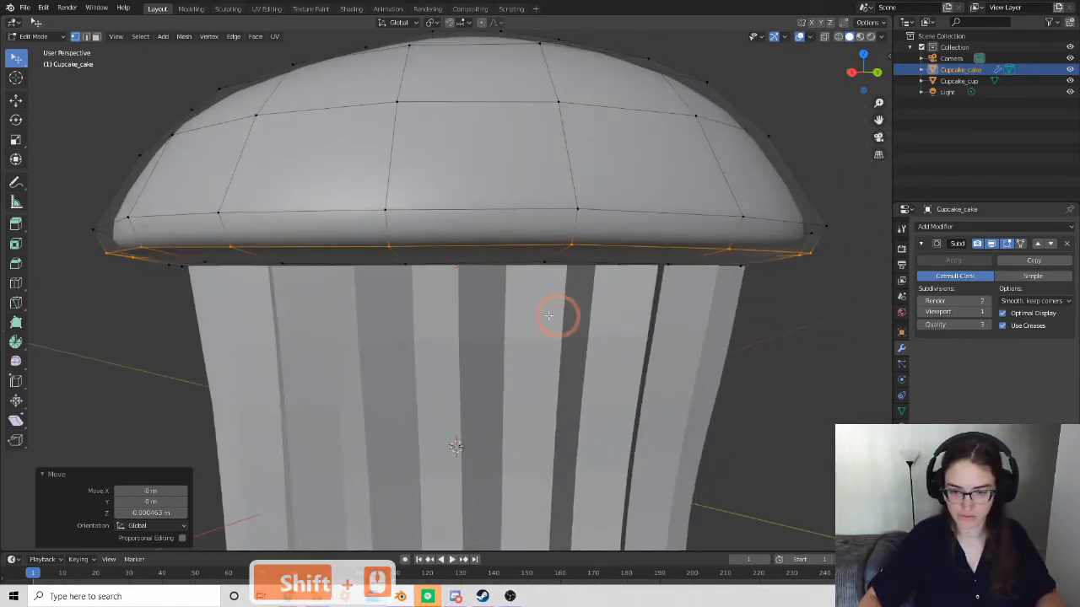
{"action": "middle_click_drag", "start_coordinate": [473, 334], "coordinate": [467, 338]}
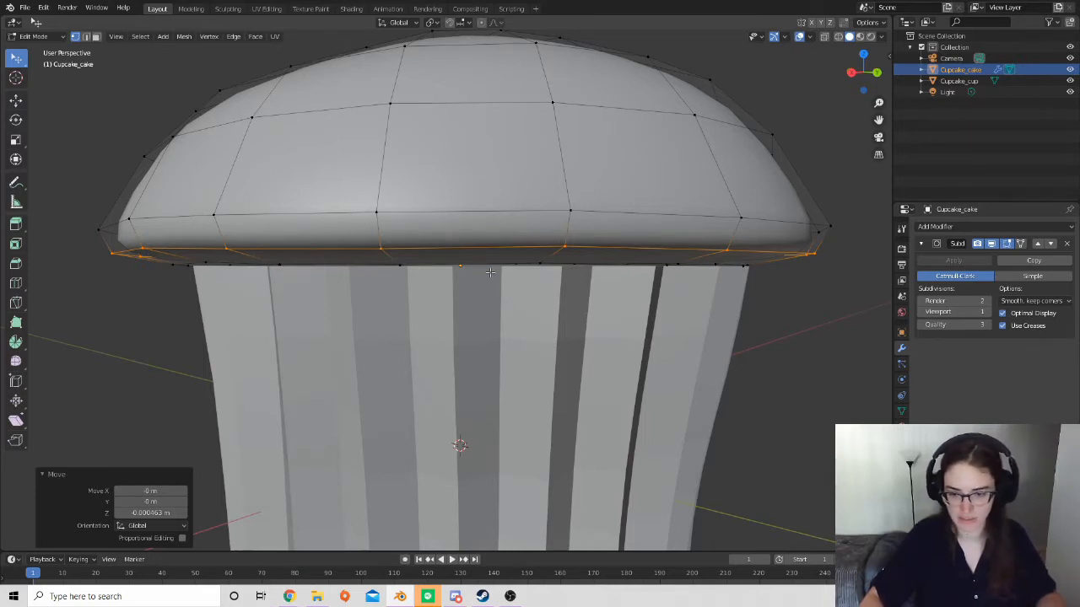
{"action": "scroll", "coordinate": [610, 284], "scroll_direction": "down", "scroll_amount": 3}
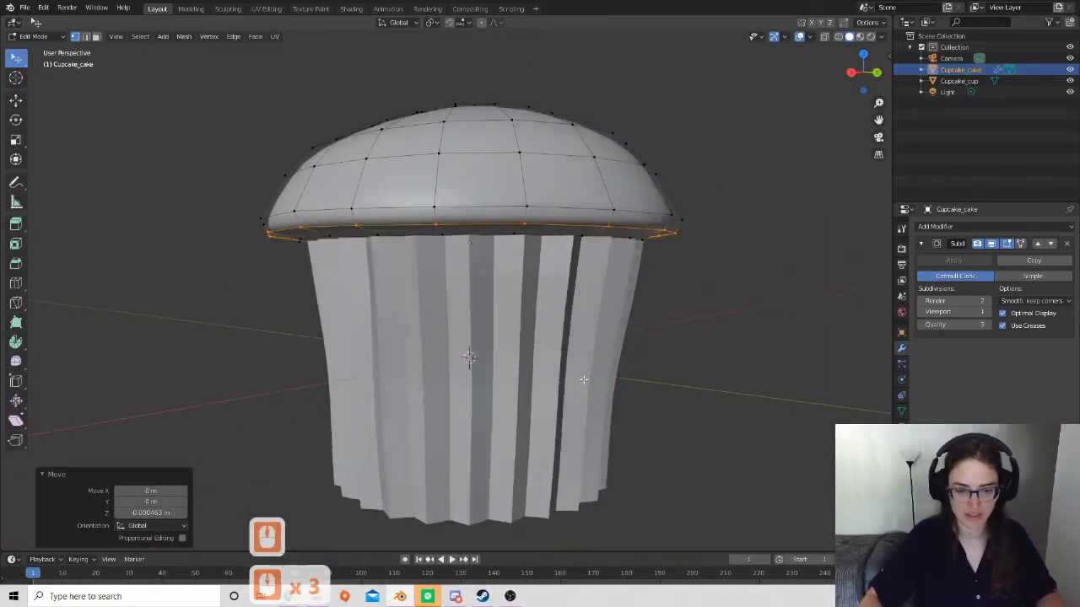
Select the edge loop around the cake's bottom face, just above the cup, and flatten it by scaling to 0 along Z.
{"action": "scroll", "coordinate": [487, 410], "scroll_direction": "up", "scroll_amount": 1}
{"action": "middle_click_drag", "start_coordinate": [487, 410], "coordinate": [516, 315], "text": "shift"}
{"action": "middle_click_drag", "start_coordinate": [227, 226], "coordinate": [251, 185], "text": "shift"}
{"action": "left_click", "coordinate": [257, 179]}
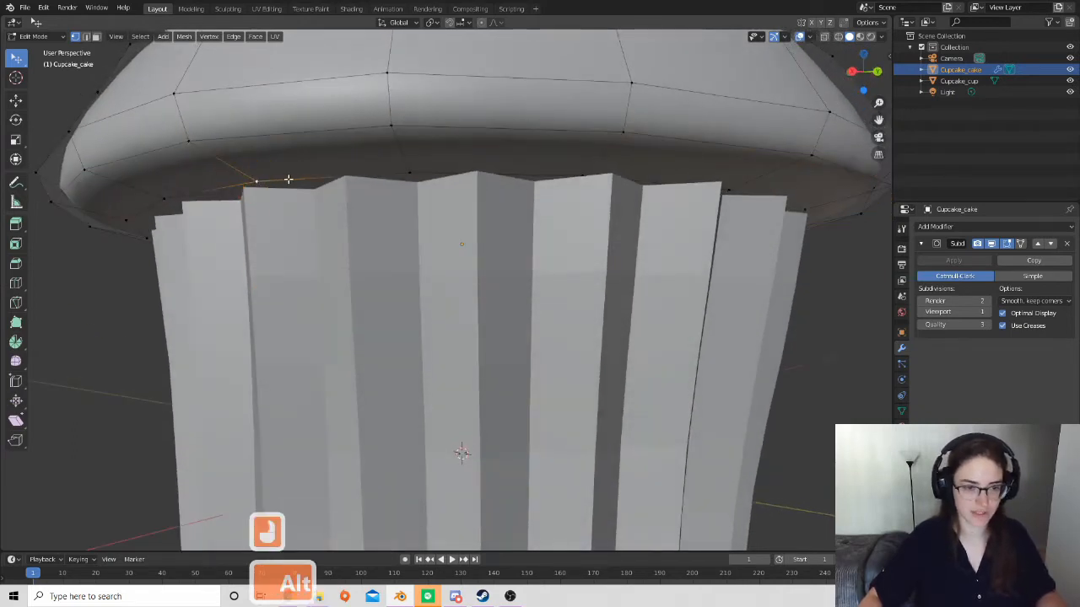
{"action": "left_click", "coordinate": [288, 179], "text": "alt"}
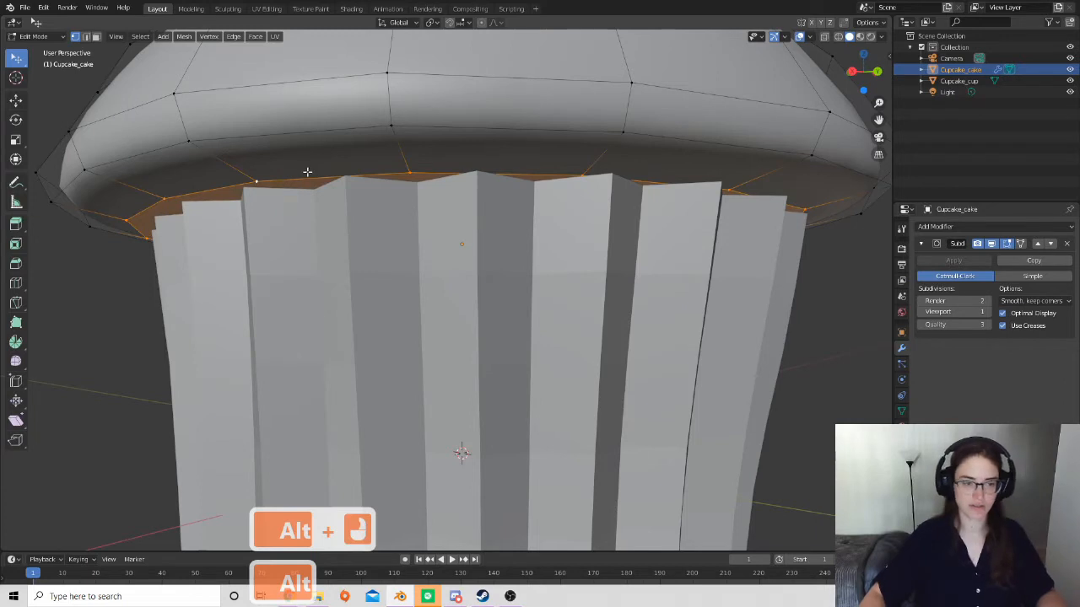
{"action": "middle_click_drag", "start_coordinate": [333, 170], "coordinate": [442, 204]}
{"action": "middle_click_drag", "start_coordinate": [498, 253], "coordinate": [476, 264]}
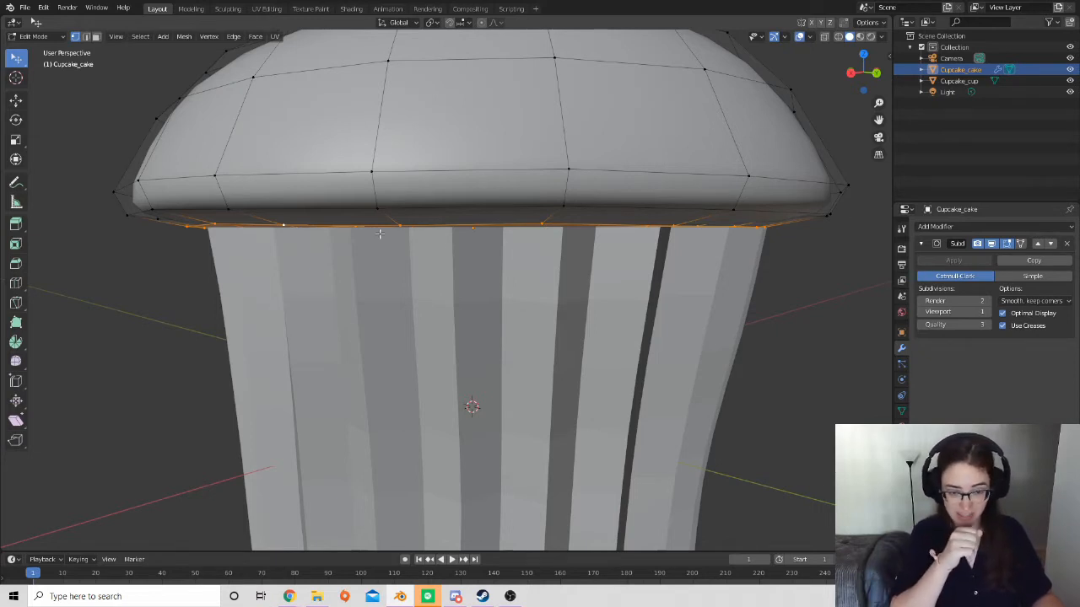
{"action": "key", "text": "s"}
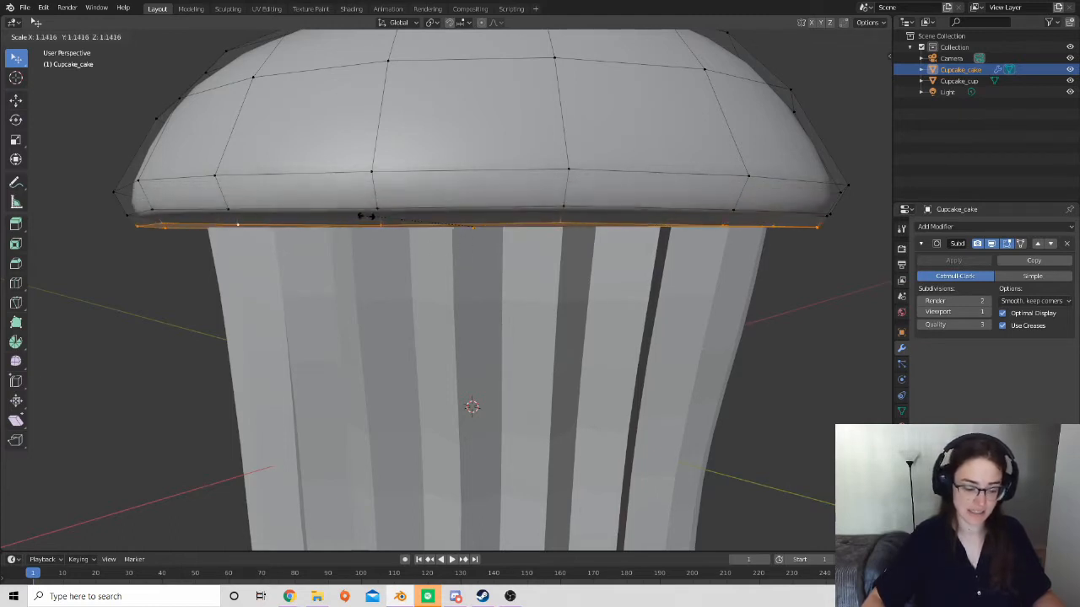
{"action": "key", "text": "z"}
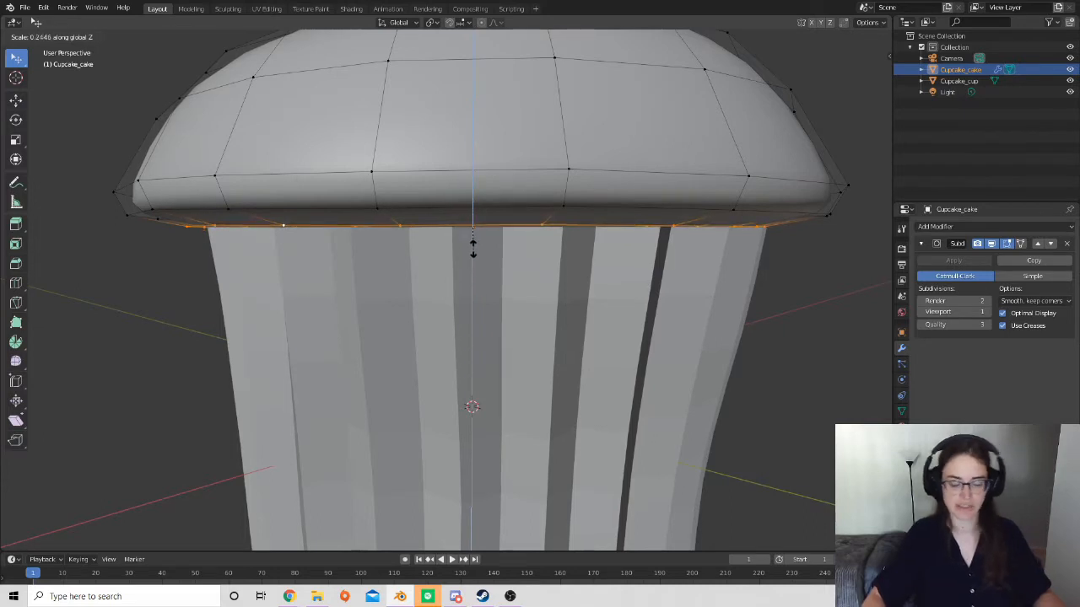
{"action": "key", "text": "0"}
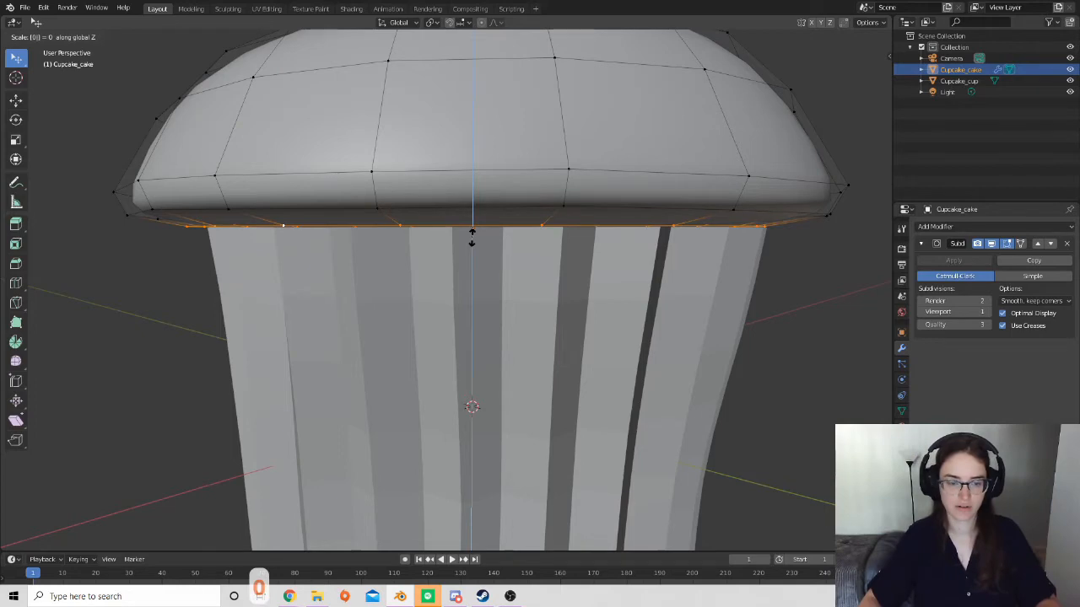
{"action": "key", "text": "Return"}
Return to Object Mode and inspect the cake's flattened underside and the whole cupcake from several angles.
{"action": "scroll", "coordinate": [471, 237], "scroll_direction": "down", "scroll_amount": 3}
{"action": "middle_click_drag", "start_coordinate": [472, 236], "coordinate": [636, 299]}
{"action": "middle_click_drag", "start_coordinate": [610, 354], "coordinate": [522, 354]}
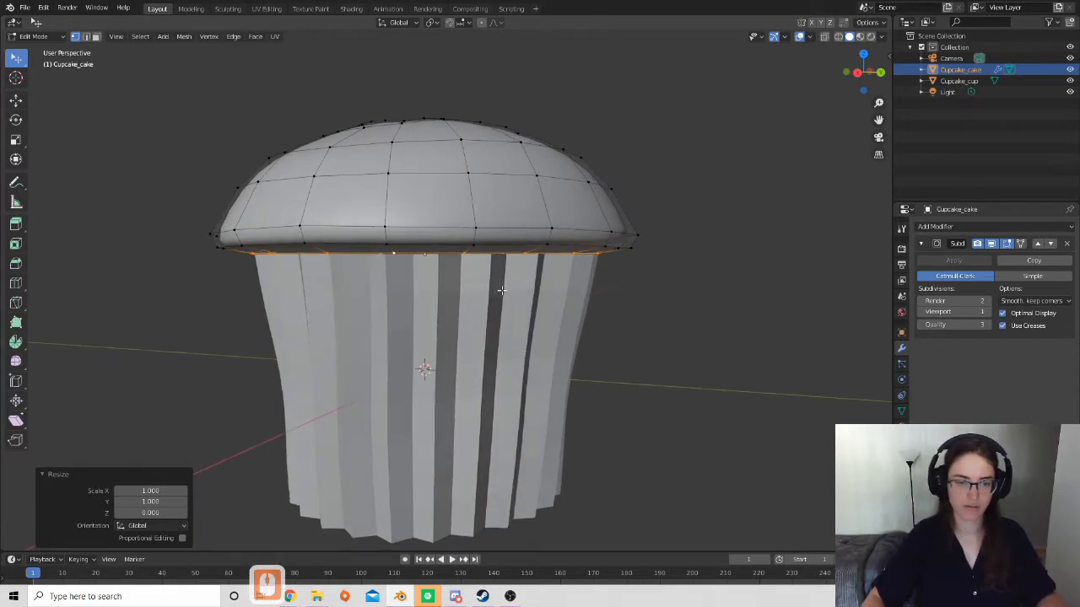
{"action": "key", "text": "Tab"}
{"action": "middle_click_drag", "start_coordinate": [610, 336], "coordinate": [486, 350]}
{"action": "scroll", "coordinate": [566, 315], "scroll_direction": "down", "scroll_amount": 3}
{"action": "scroll", "coordinate": [590, 358], "scroll_direction": "down", "scroll_amount": 3}
{"action": "scroll", "coordinate": [389, 273], "scroll_direction": "up", "scroll_amount": 6}
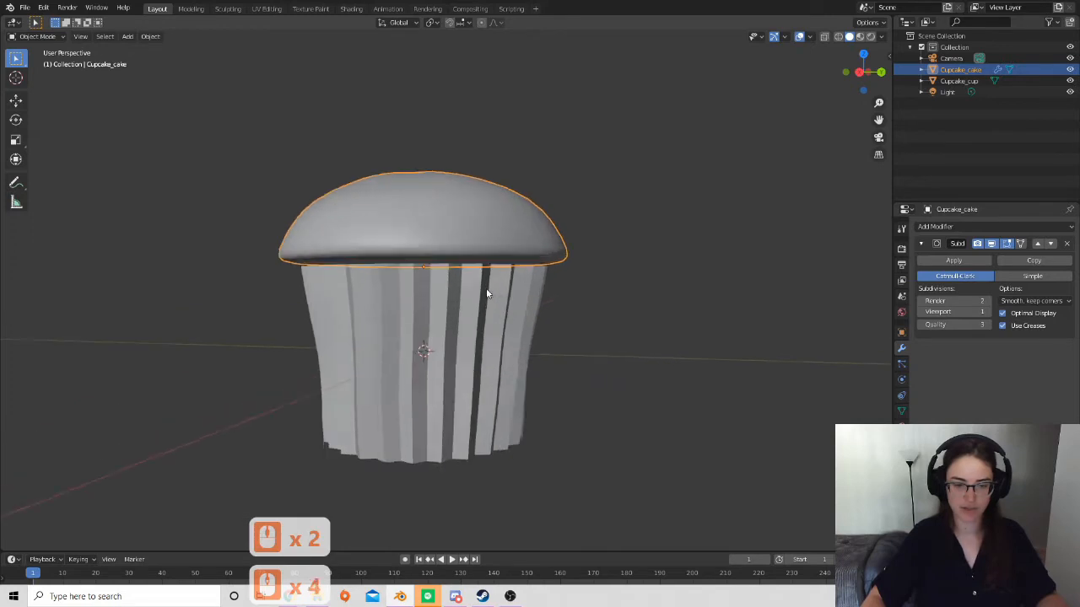
{"action": "middle_click_drag", "start_coordinate": [301, 224], "coordinate": [367, 278]}
{"action": "scroll", "coordinate": [539, 371], "scroll_direction": "down", "scroll_amount": 3}
{"action": "middle_click_drag", "start_coordinate": [540, 371], "coordinate": [596, 431]}
{"action": "scroll", "coordinate": [557, 360], "scroll_direction": "down", "scroll_amount": 3}
{"action": "middle_click_drag", "start_coordinate": [557, 360], "coordinate": [525, 278]}
{"action": "scroll", "coordinate": [477, 362], "scroll_direction": "up", "scroll_amount": 8}
{"action": "scroll", "coordinate": [556, 332], "scroll_direction": "up", "scroll_amount": 3}
Select the cupcake cup and examine its pleated wall from the base up to the rim.
{"action": "left_click", "coordinate": [549, 342]}
{"action": "scroll", "coordinate": [556, 398], "scroll_direction": "down", "scroll_amount": 5}
{"action": "scroll", "coordinate": [554, 355], "scroll_direction": "down", "scroll_amount": 3}
{"action": "scroll", "coordinate": [588, 309], "scroll_direction": "up", "scroll_amount": 8}
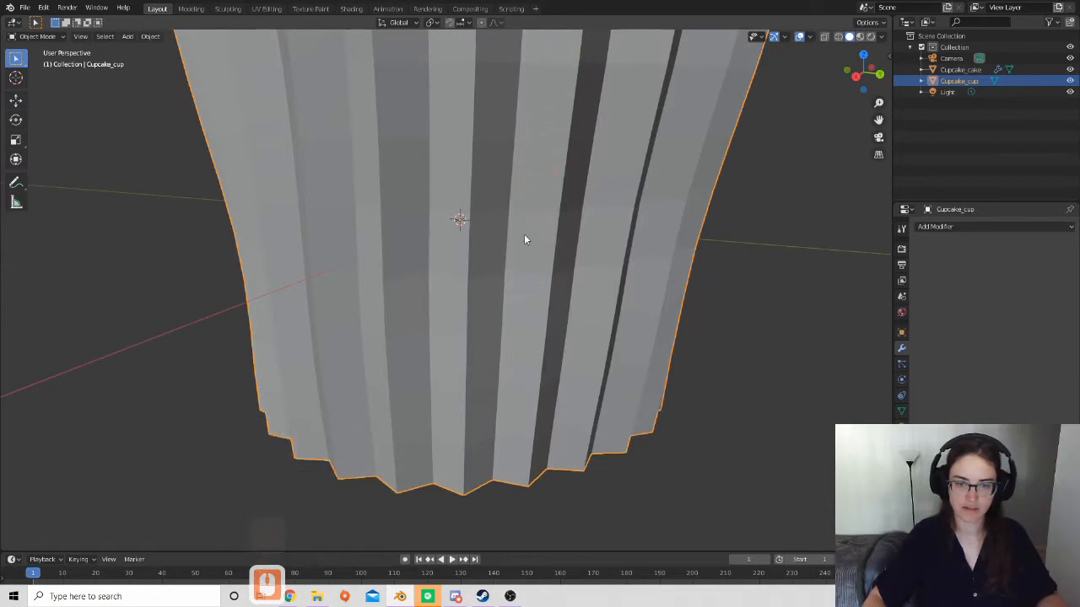
{"action": "middle_click_drag", "start_coordinate": [562, 73], "coordinate": [526, 197], "text": "shift"}
{"action": "scroll", "coordinate": [531, 279], "scroll_direction": "down", "scroll_amount": 3}
{"action": "middle_click_drag", "start_coordinate": [531, 278], "coordinate": [573, 380]}
{"action": "scroll", "coordinate": [636, 361], "scroll_direction": "up", "scroll_amount": 4}
{"action": "scroll", "coordinate": [590, 355], "scroll_direction": "down", "scroll_amount": 3}
{"action": "middle_click_drag", "start_coordinate": [636, 362], "coordinate": [448, 160], "text": "shift"}
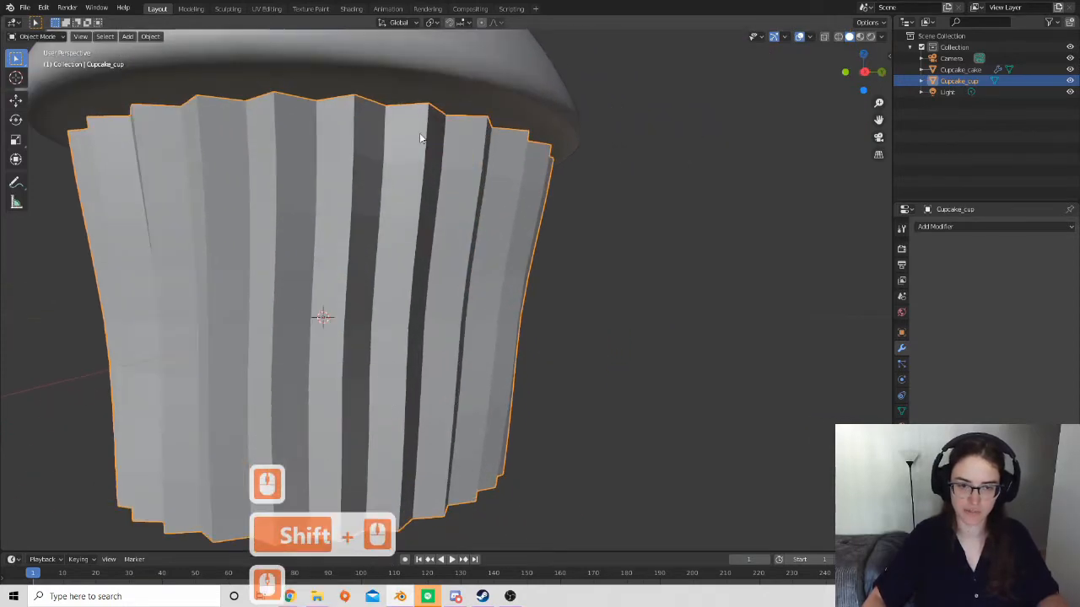
{"action": "middle_click_drag", "start_coordinate": [595, 279], "coordinate": [544, 291], "text": "shift"}
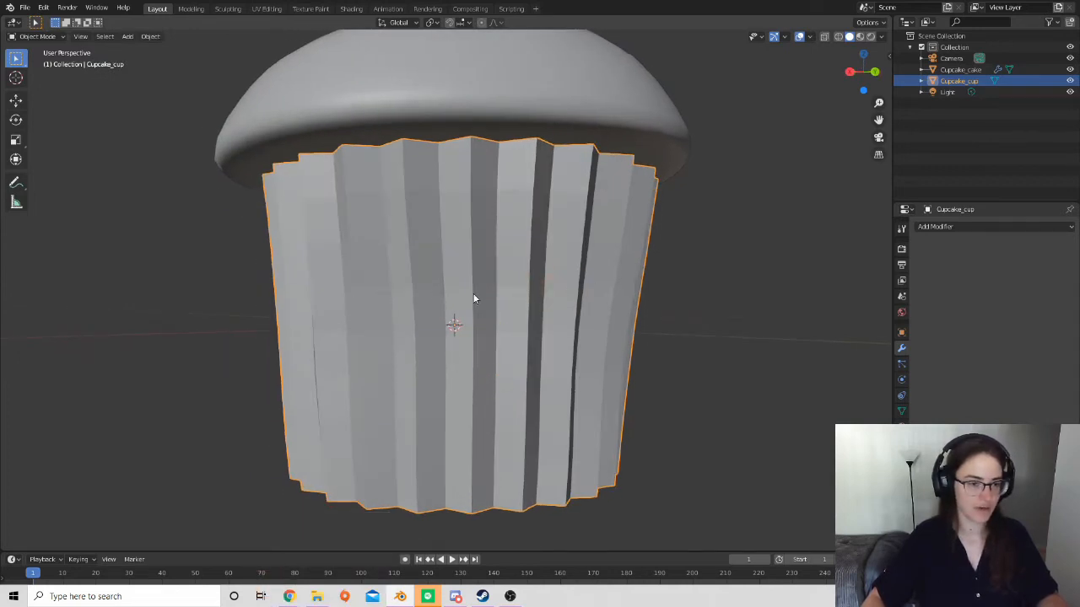
{"action": "key", "text": "Tab"}
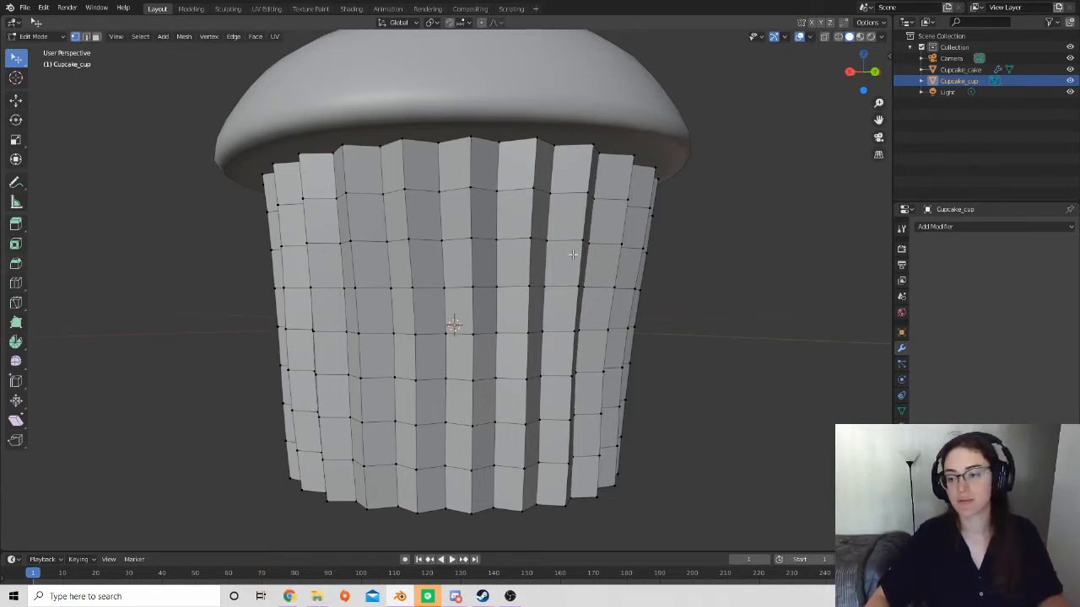
{"action": "left_click", "coordinate": [988, 226]}
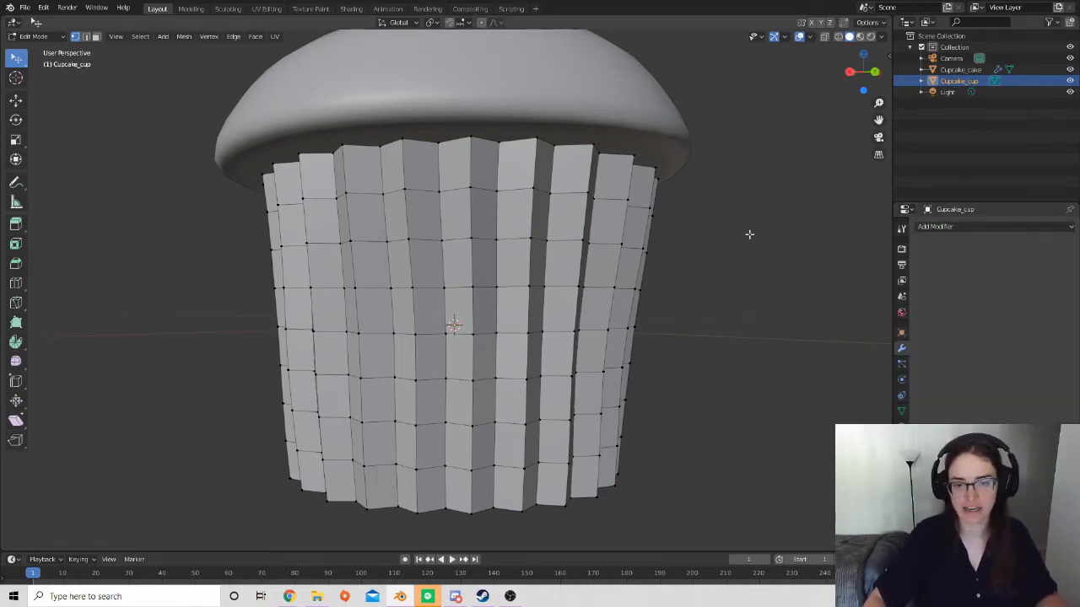
{"action": "middle_click_drag", "start_coordinate": [469, 353], "coordinate": [489, 357]}
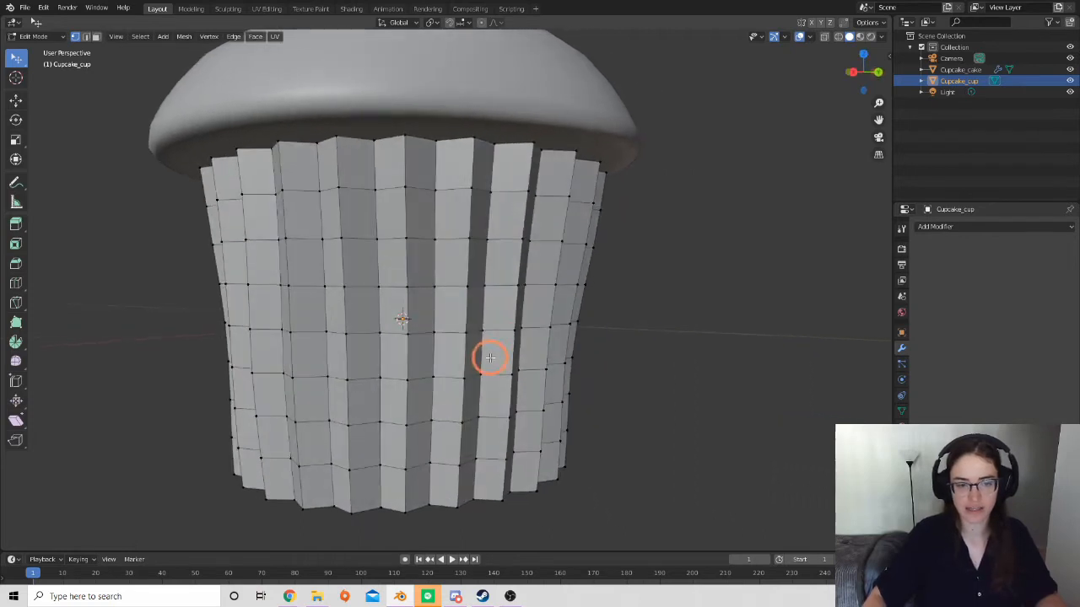
{"action": "scroll", "coordinate": [523, 336], "scroll_direction": "down", "scroll_amount": 3}
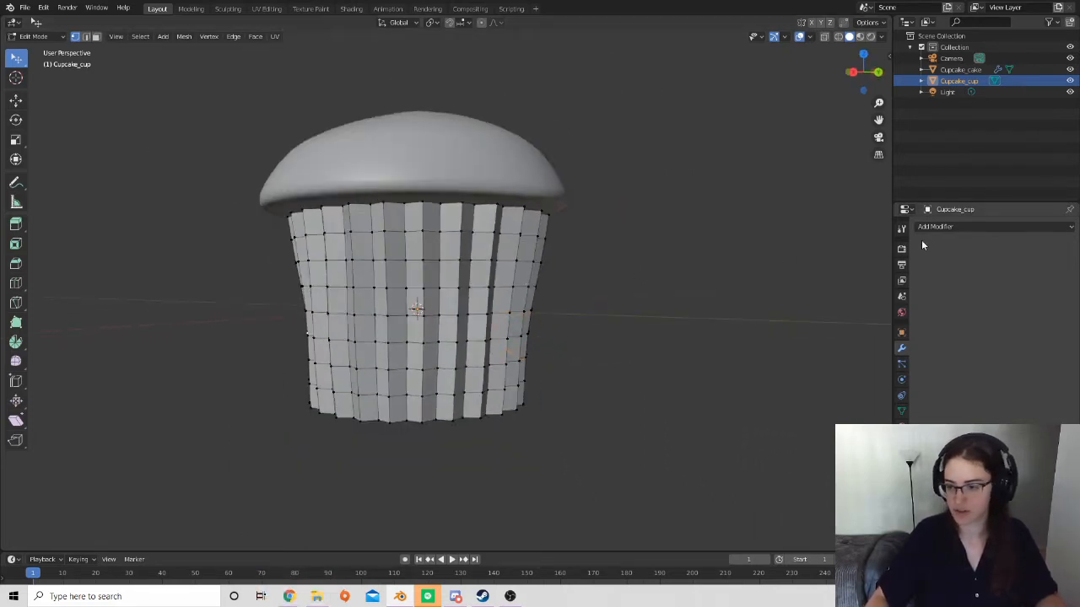
{"action": "left_click", "coordinate": [965, 227]}
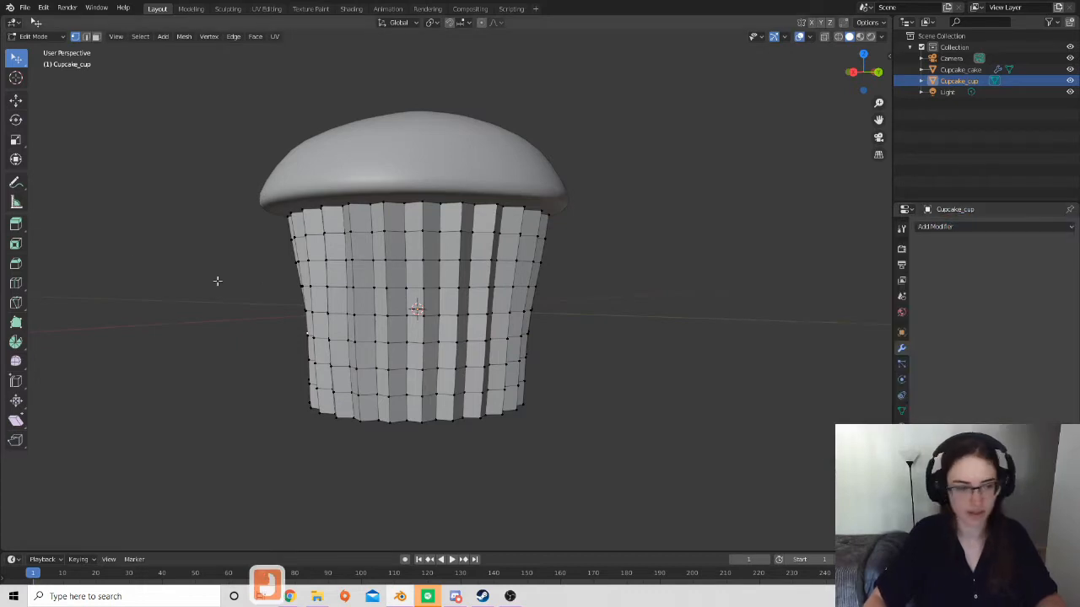
{"action": "key", "text": "Tab"}
Try a Bevel modifier on the cup, check its pleats, and remove the modifier.
{"action": "left_click", "coordinate": [974, 228]}
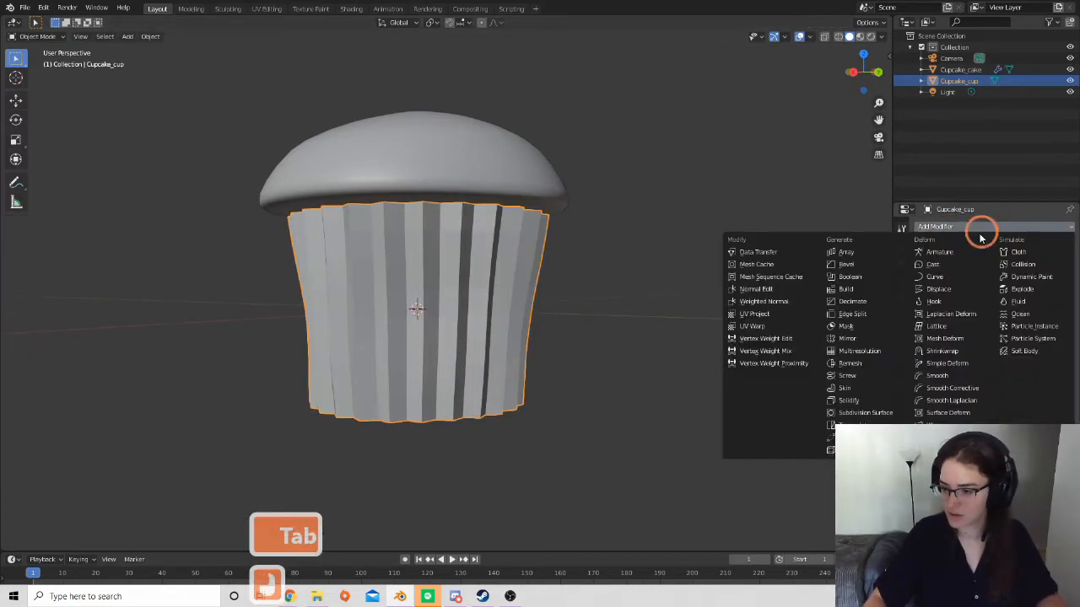
{"action": "left_click", "coordinate": [848, 264]}
{"action": "middle_click_drag", "start_coordinate": [523, 306], "coordinate": [390, 96]}
{"action": "scroll", "coordinate": [478, 294], "scroll_direction": "up", "scroll_amount": 3}
{"action": "middle_click_drag", "start_coordinate": [545, 441], "coordinate": [549, 410]}
{"action": "middle_click_drag", "start_coordinate": [525, 499], "coordinate": [475, 407]}
{"action": "scroll", "coordinate": [585, 349], "scroll_direction": "down", "scroll_amount": 4}
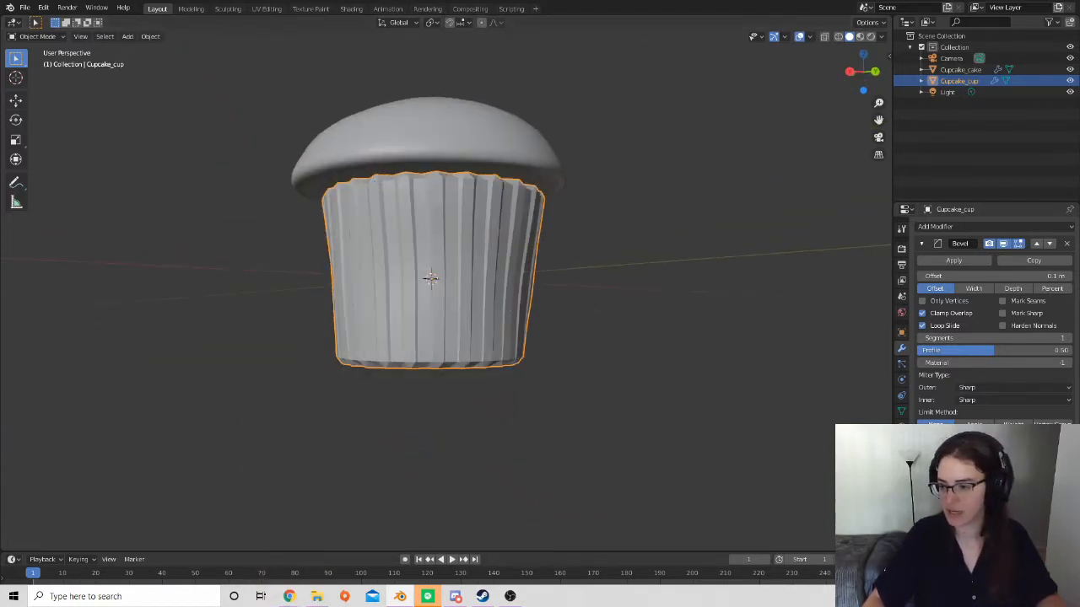
{"action": "left_click", "coordinate": [1066, 244]}
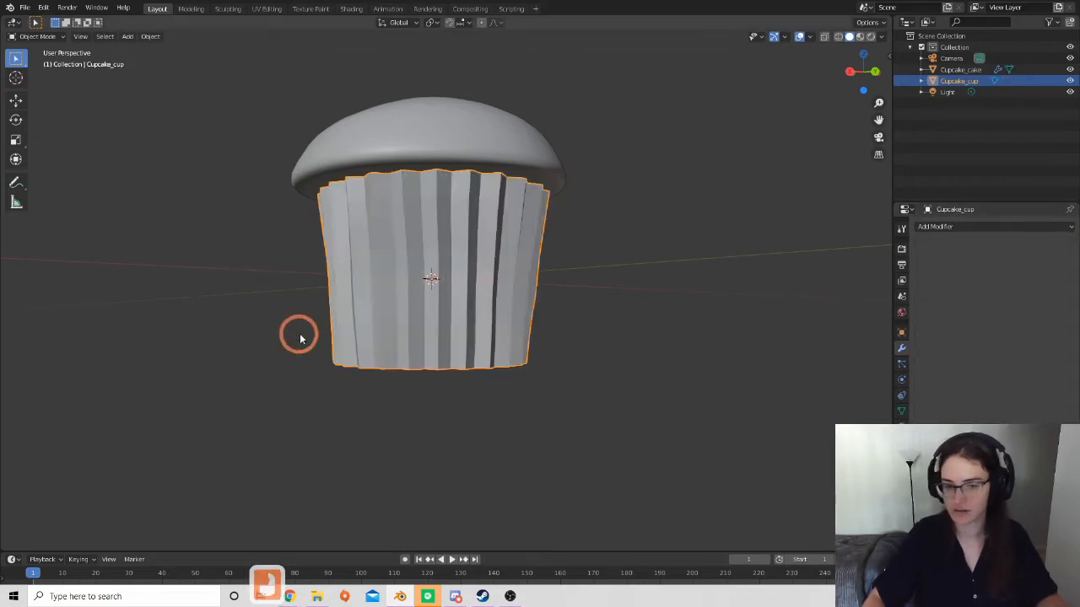
Put the cup in Edit Mode and examine the mesh of its pleats up close and from slightly below.
{"action": "middle_click_drag", "start_coordinate": [346, 329], "coordinate": [272, 321]}
{"action": "scroll", "coordinate": [327, 291], "scroll_direction": "up", "scroll_amount": 3}
{"action": "middle_click_drag", "start_coordinate": [305, 279], "coordinate": [318, 289], "text": "shift"}
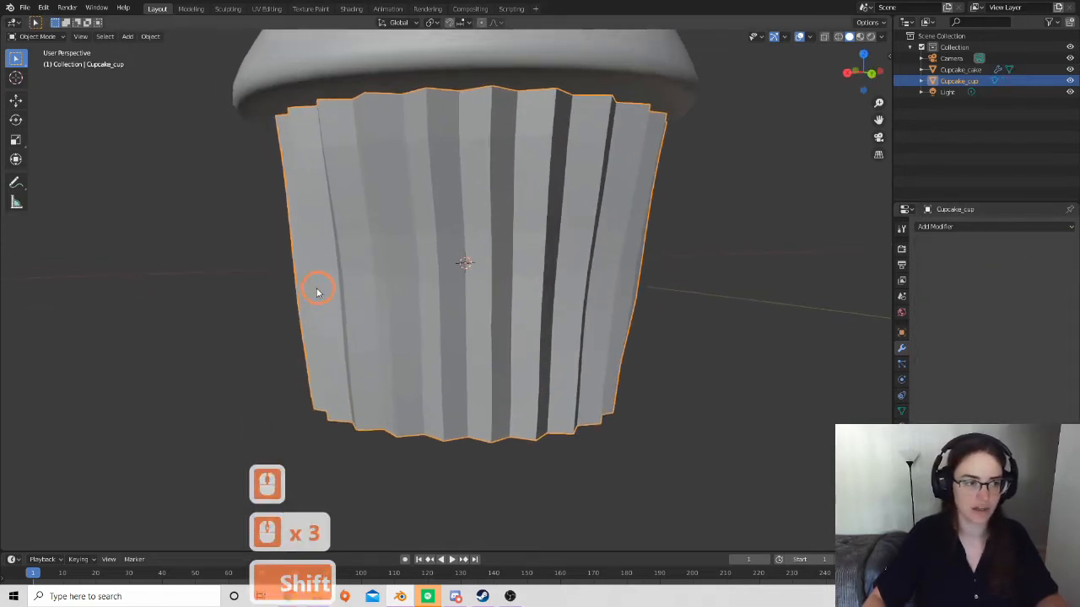
{"action": "scroll", "coordinate": [370, 281], "scroll_direction": "up", "scroll_amount": 1}
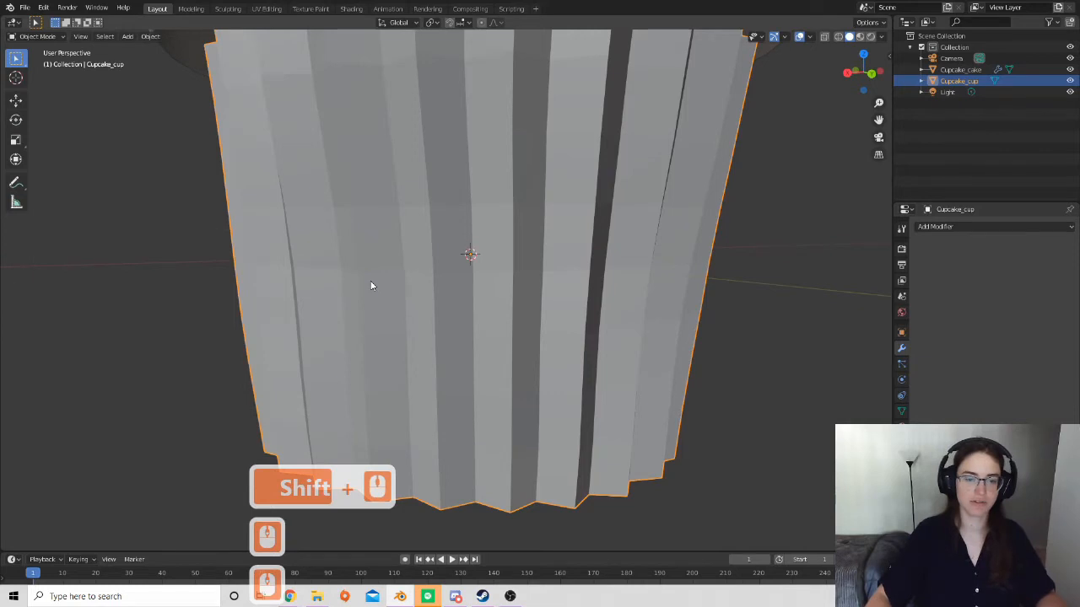
{"action": "middle_click_drag", "start_coordinate": [369, 236], "coordinate": [368, 273], "text": "shift"}
{"action": "key", "text": "Tab"}
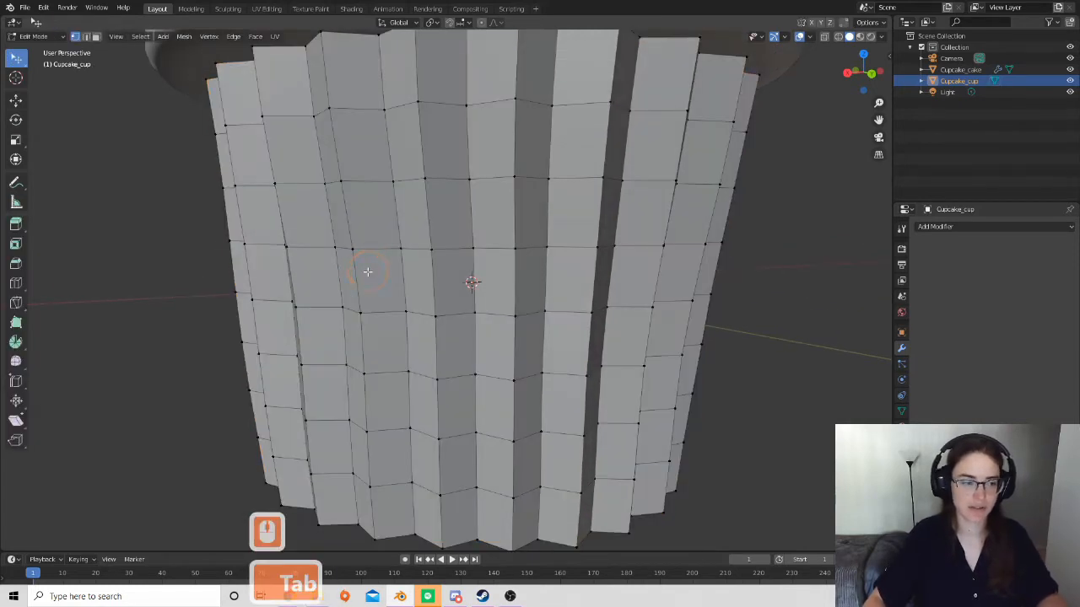
{"action": "scroll", "coordinate": [368, 271], "scroll_direction": "down", "scroll_amount": 3}
{"action": "middle_click_drag", "start_coordinate": [439, 282], "coordinate": [410, 260], "text": "shift"}
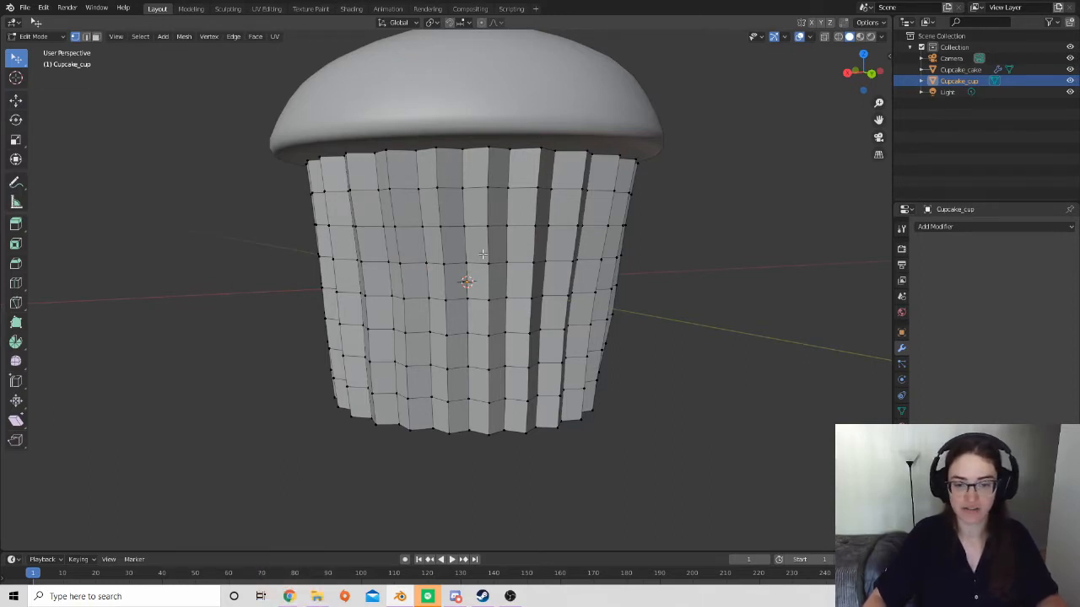
{"action": "scroll", "coordinate": [507, 170], "scroll_direction": "up", "scroll_amount": 3}
{"action": "middle_click_drag", "start_coordinate": [515, 157], "coordinate": [518, 209], "text": "alt"}
{"action": "scroll", "coordinate": [504, 285], "scroll_direction": "down", "scroll_amount": 3}
{"action": "middle_click_drag", "start_coordinate": [500, 313], "coordinate": [525, 242]}
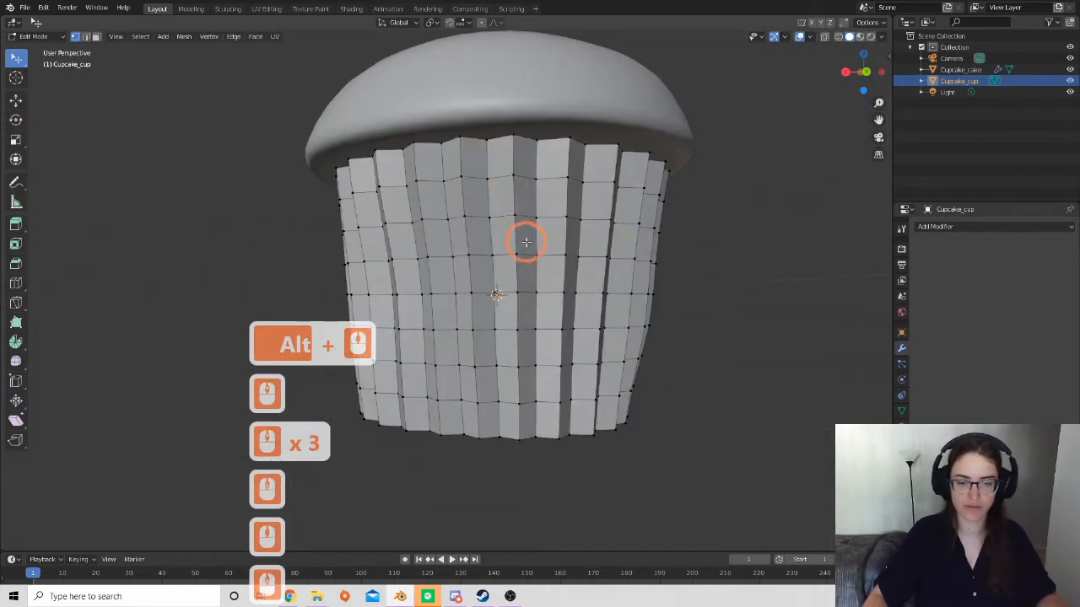
{"action": "scroll", "coordinate": [514, 250], "scroll_direction": "up", "scroll_amount": 3}
Try selecting several neighbouring vertical edge loops on the front pleats of the cup in vertex select mode.
{"action": "left_click", "coordinate": [470, 99], "text": "alt"}
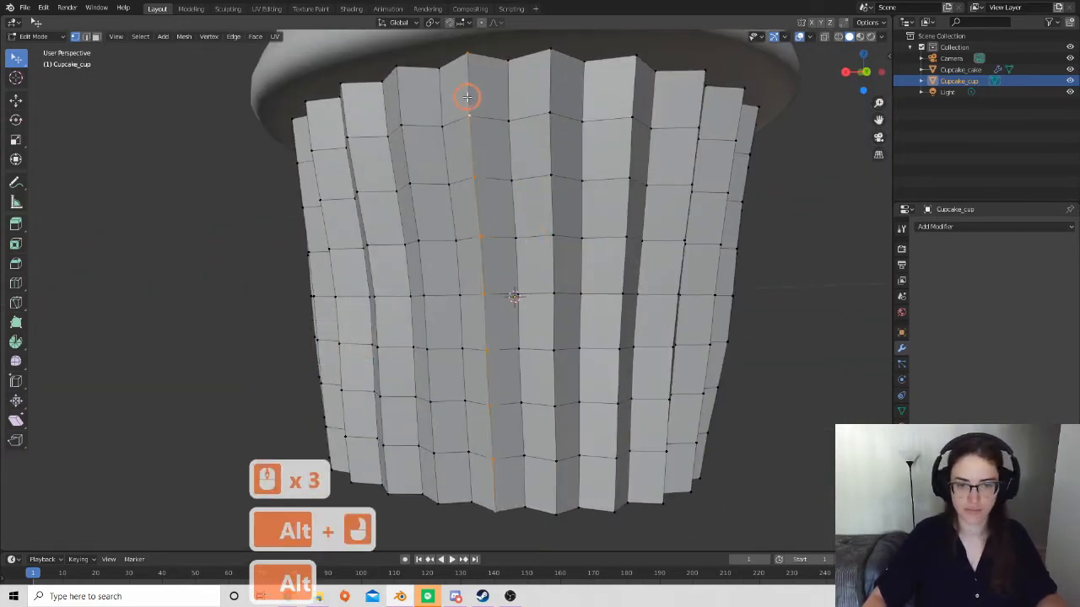
{"action": "left_click", "coordinate": [532, 102], "text": "alt+shift"}
{"action": "left_click", "coordinate": [549, 100], "text": "alt+shift"}
{"action": "left_click", "coordinate": [578, 101], "text": "alt+shift"}
{"action": "left_click", "coordinate": [635, 102], "text": "alt+shift"}
{"action": "scroll", "coordinate": [518, 175], "scroll_direction": "down", "scroll_amount": 3}
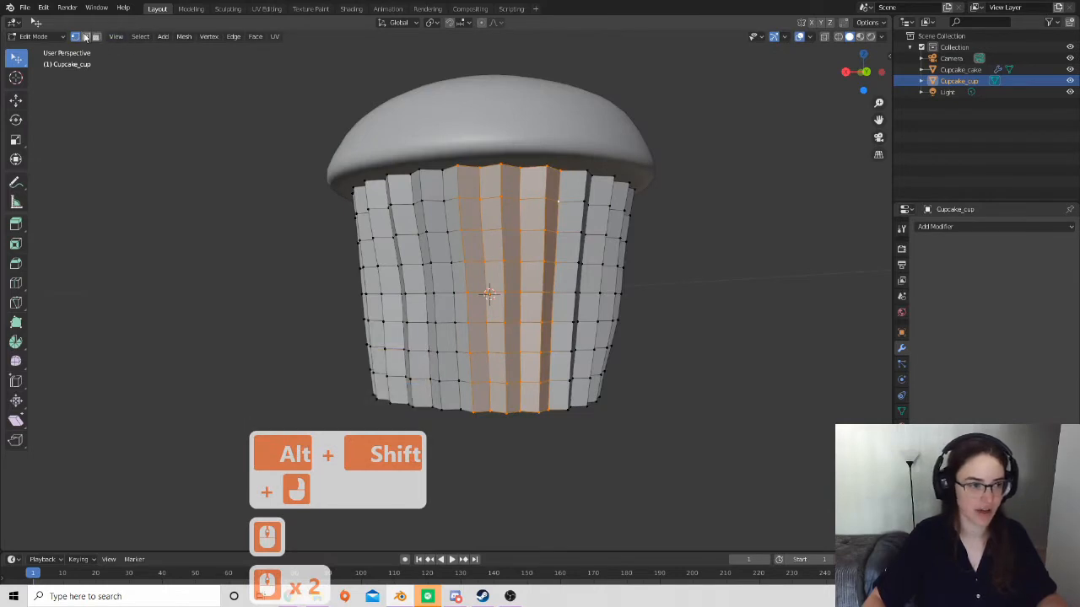
{"action": "scroll", "coordinate": [610, 171], "scroll_direction": "up", "scroll_amount": 4}
{"action": "scroll", "coordinate": [607, 166], "scroll_direction": "down", "scroll_amount": 3}
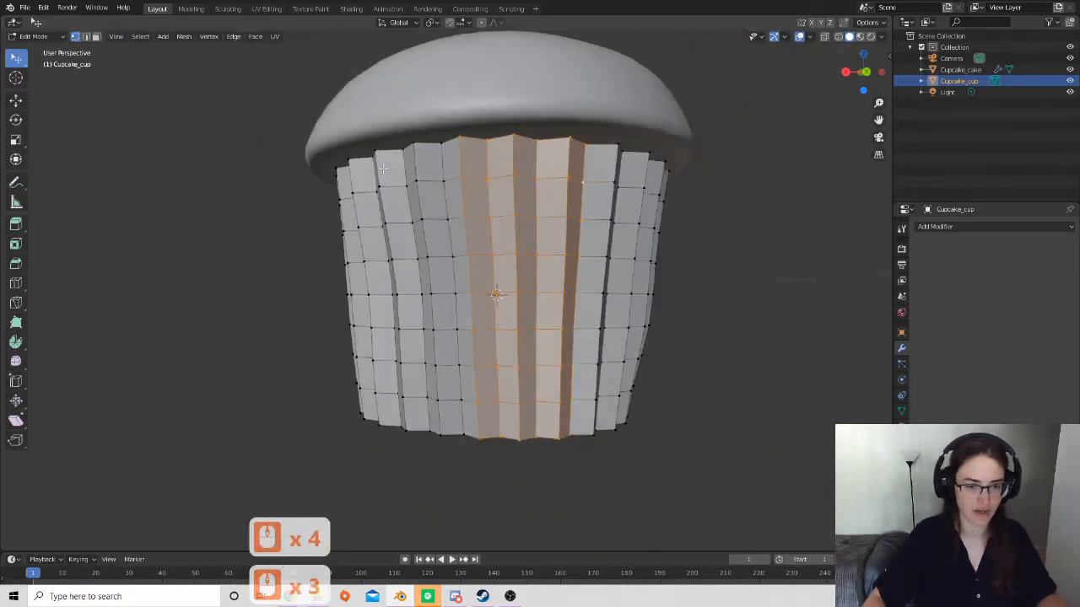
Switch the cup's mesh to edge select mode and select one vertical edge loop along a front pleat.
{"action": "left_click", "coordinate": [85, 36]}
{"action": "middle_click_drag", "start_coordinate": [569, 223], "coordinate": [561, 229]}
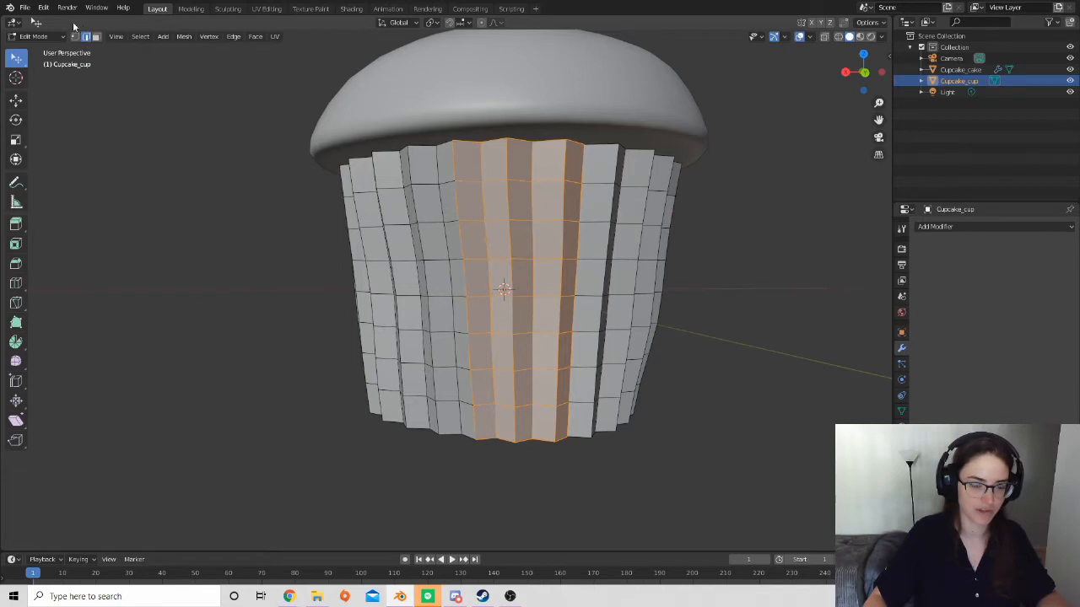
{"action": "left_click", "coordinate": [75, 36]}
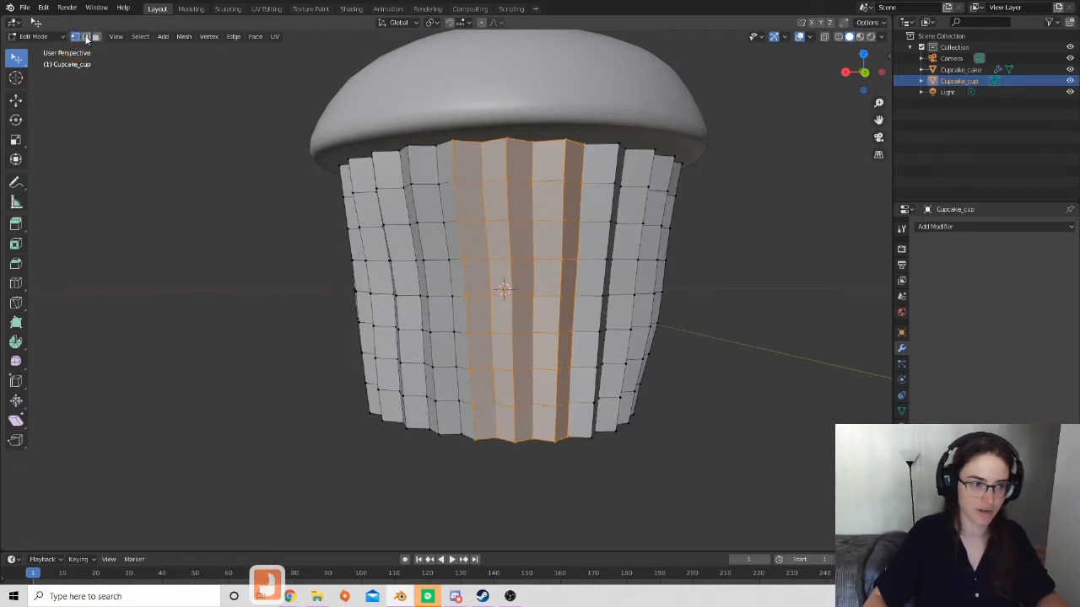
{"action": "left_click", "coordinate": [86, 36]}
{"action": "left_click", "coordinate": [453, 163]}
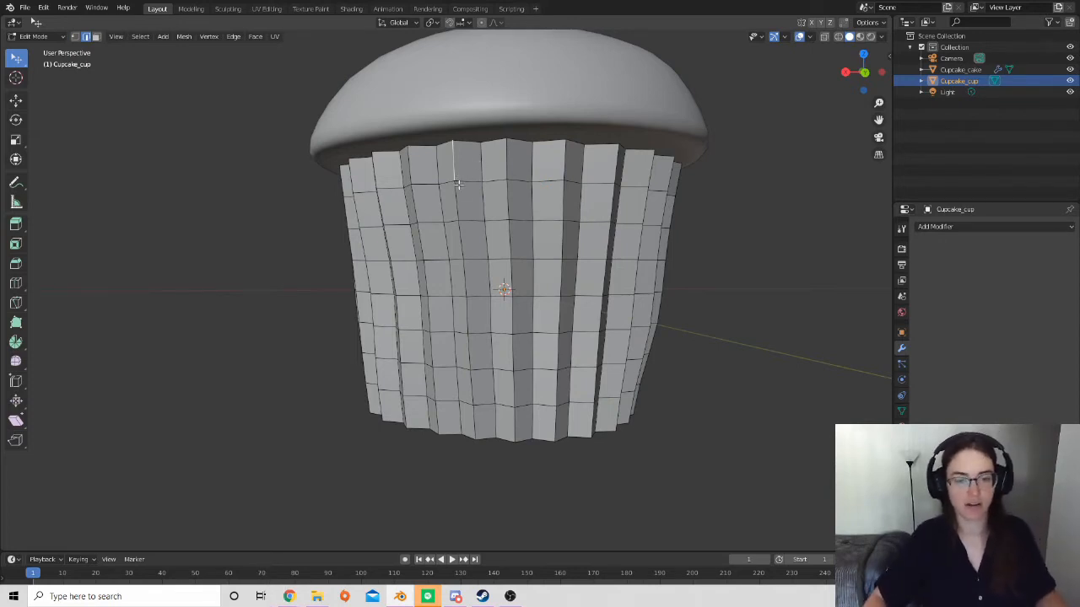
{"action": "key", "text": "alt"}
{"action": "left_click", "coordinate": [478, 165], "text": "alt"}
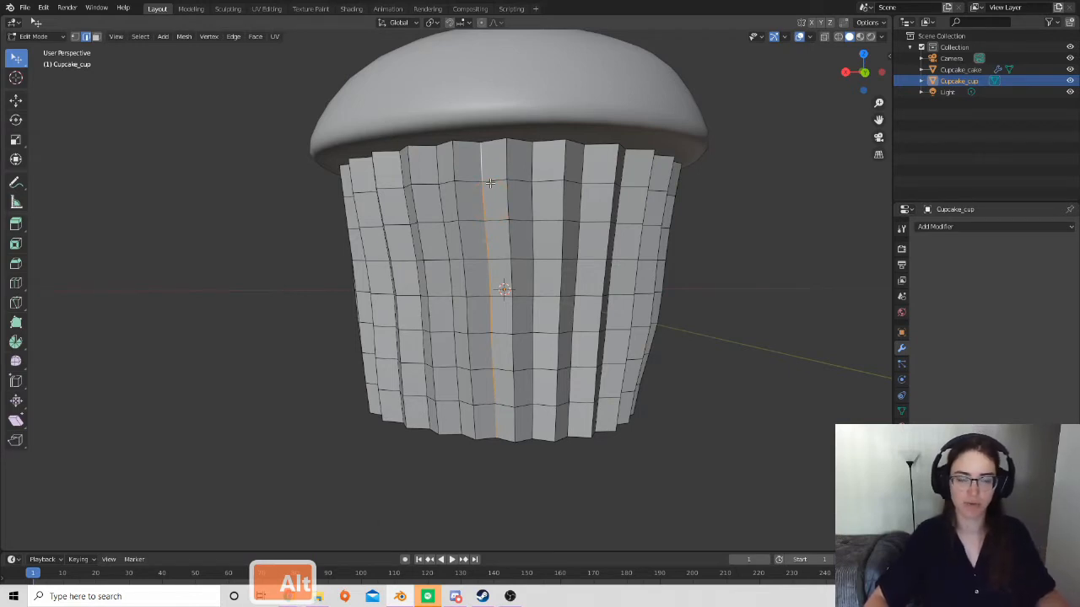
Add the next four vertical edge loops of the front pleats to the selection.
{"action": "key", "text": "shift"}
{"action": "key", "text": "alt"}
{"action": "left_click", "coordinate": [518, 173], "text": "alt+shift"}
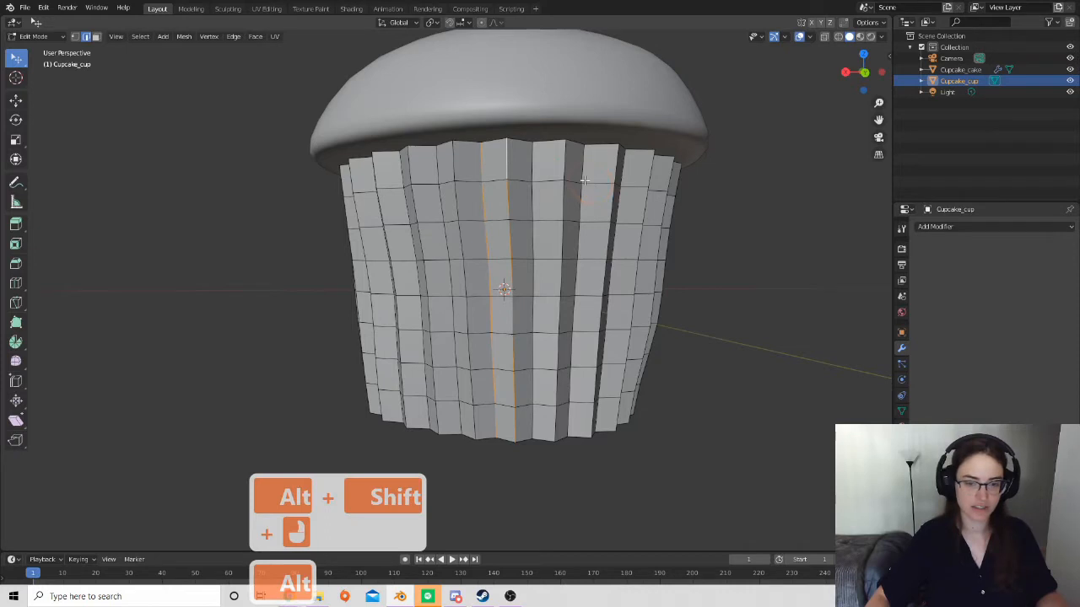
{"action": "left_click", "coordinate": [557, 174], "text": "alt+shift"}
{"action": "left_click", "coordinate": [577, 174], "text": "alt+shift"}
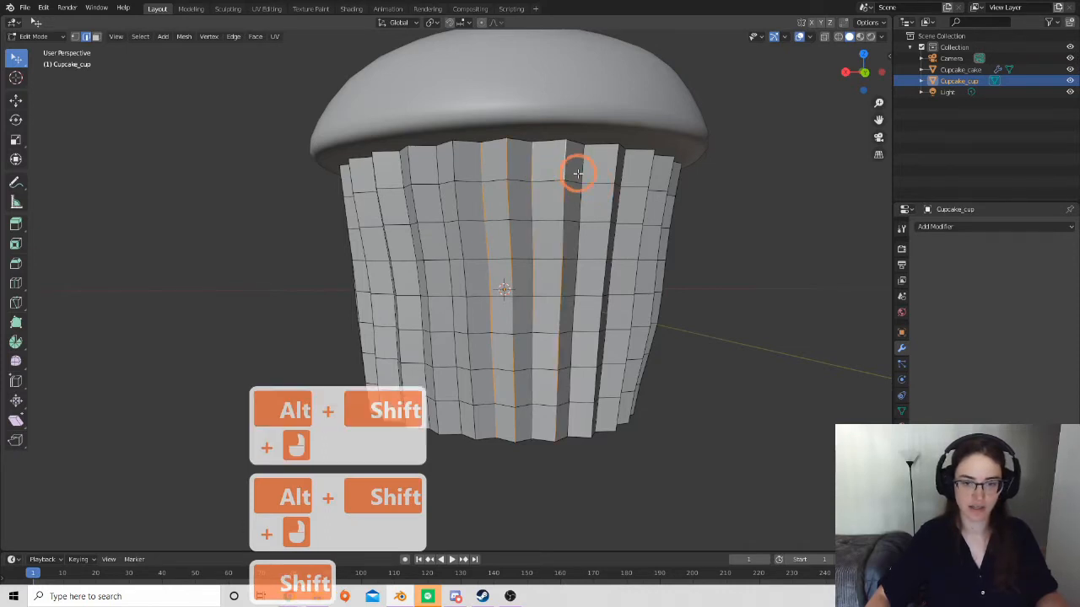
{"action": "left_click", "coordinate": [582, 172], "text": "alt+shift"}
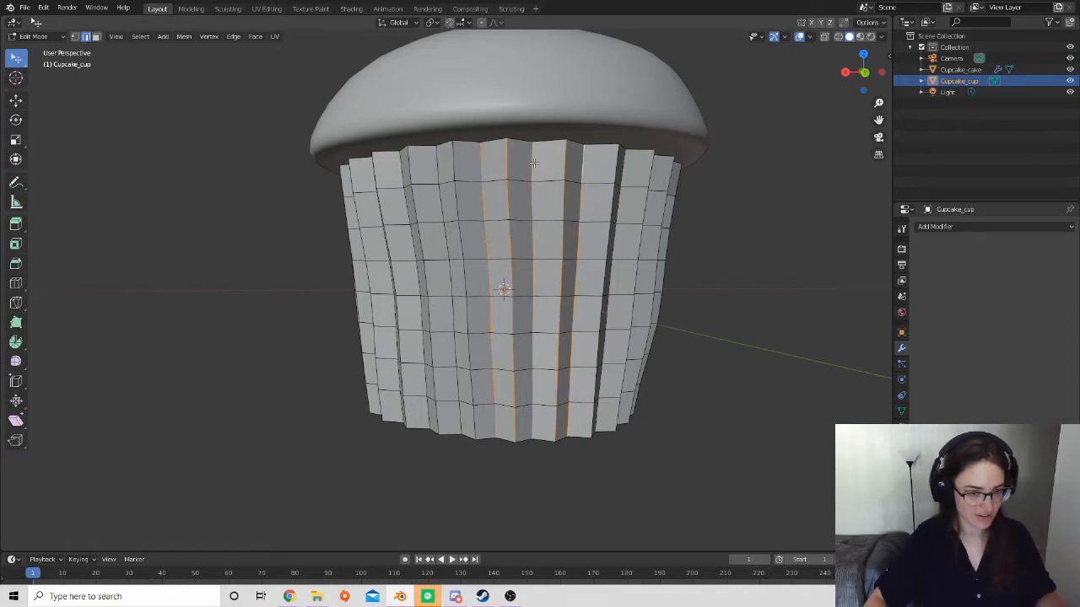
Extend the selection with the ring of vertical edges in each row until every pleat edge around the cup is selected.
{"action": "left_click", "coordinate": [614, 169], "text": "ctrl+alt+shift"}
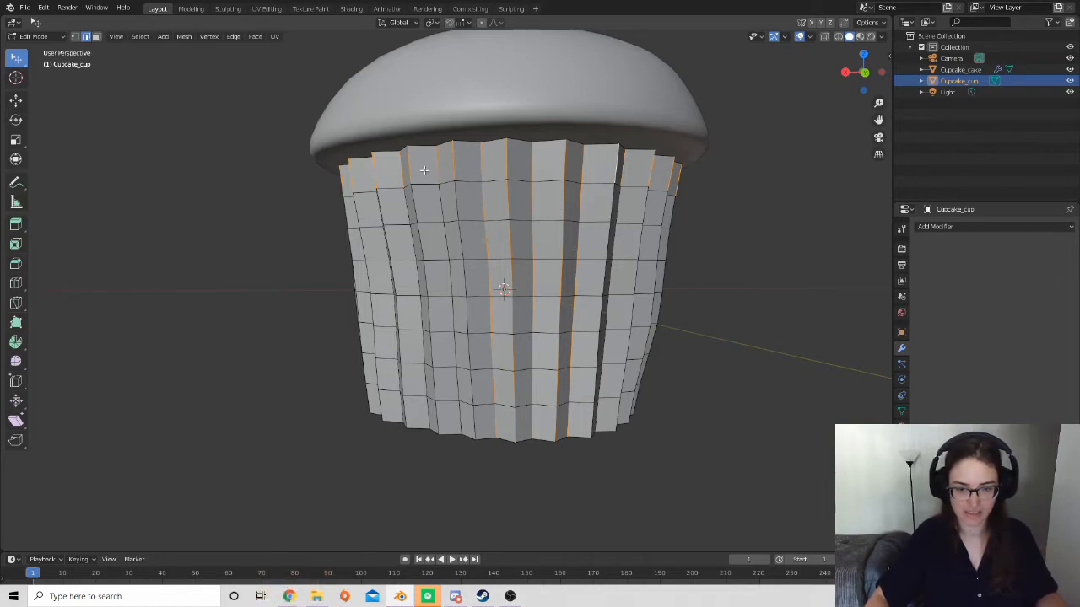
{"action": "left_click", "coordinate": [458, 217], "text": "ctrl+alt+shift"}
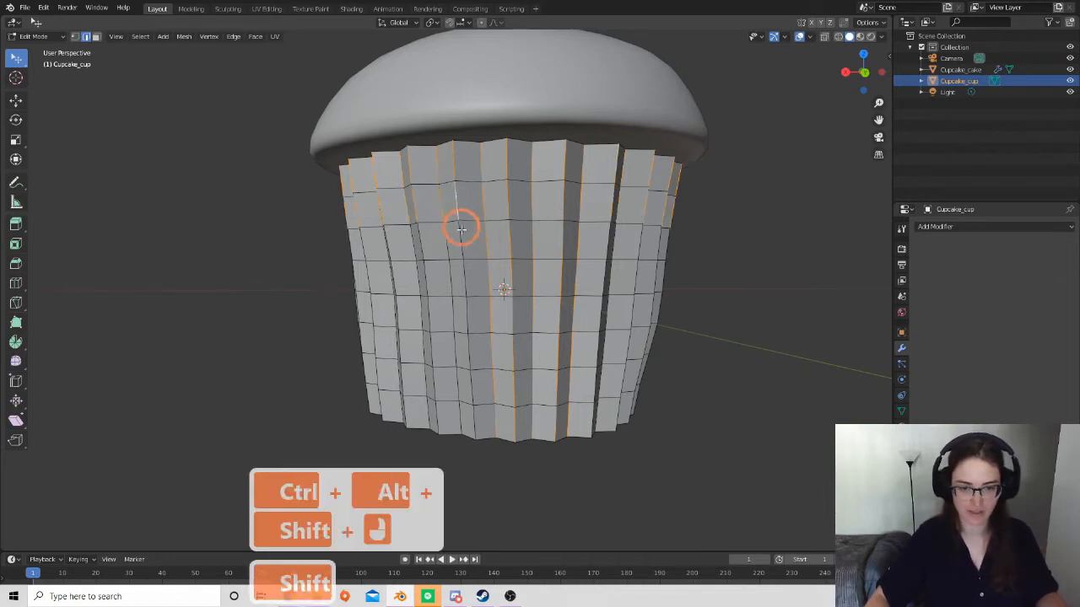
{"action": "left_click", "coordinate": [460, 242], "text": "ctrl+alt+shift"}
{"action": "left_click", "coordinate": [465, 280], "text": "ctrl+alt+shift"}
{"action": "left_click", "coordinate": [468, 316], "text": "ctrl+alt+shift"}
{"action": "left_click", "coordinate": [470, 353], "text": "ctrl+alt+shift"}
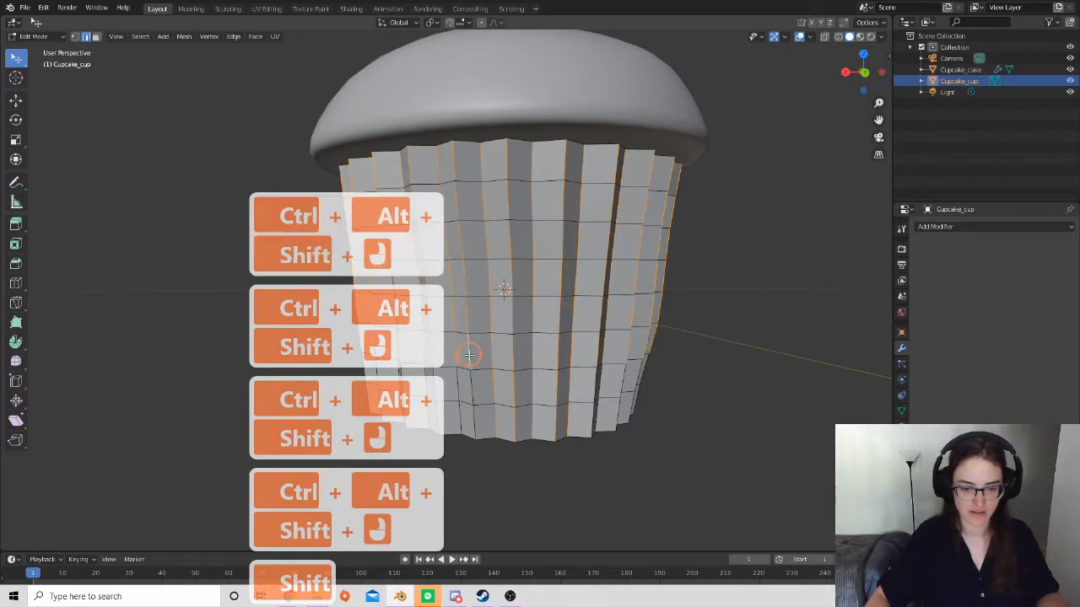
{"action": "left_click", "coordinate": [506, 374], "text": "ctrl+alt+shift"}
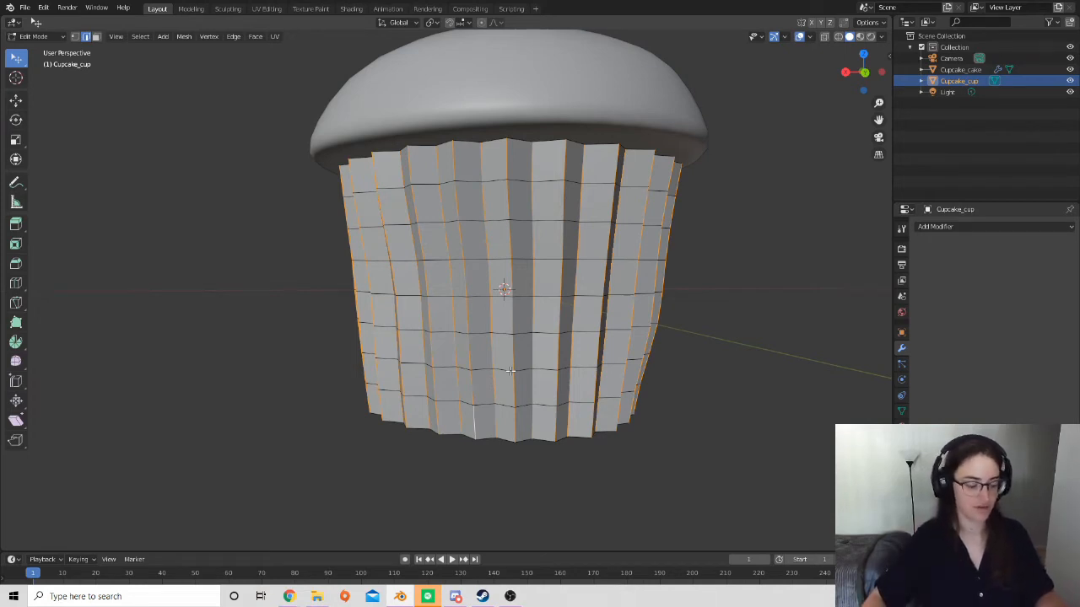
{"action": "middle_click_drag", "start_coordinate": [630, 375], "coordinate": [582, 366]}
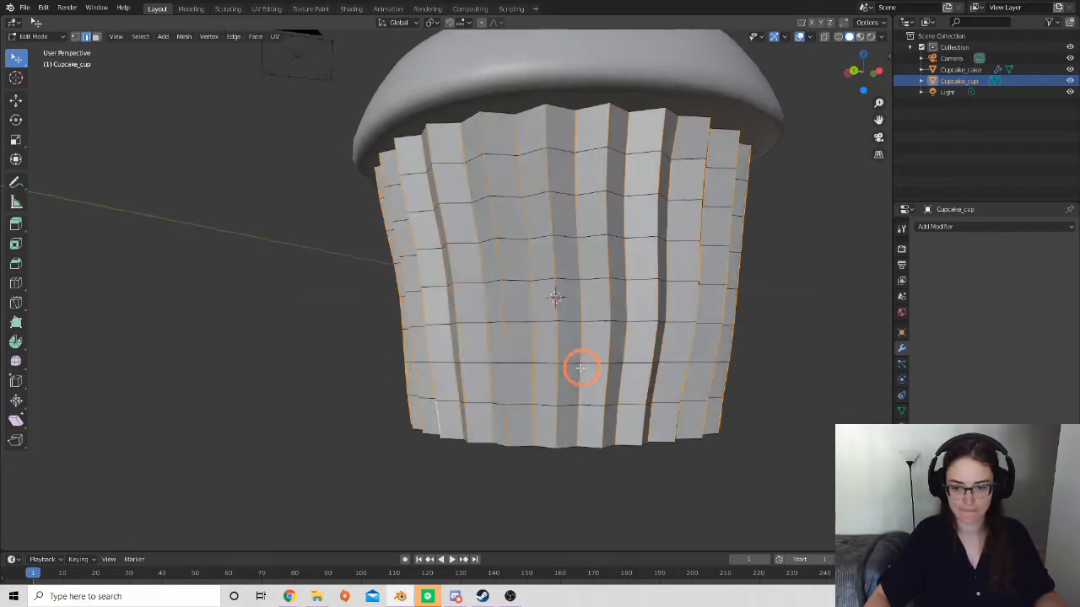
{"action": "scroll", "coordinate": [653, 340], "scroll_direction": "down", "scroll_amount": 4}
{"action": "middle_click_drag", "start_coordinate": [653, 340], "coordinate": [656, 375]}
{"action": "scroll", "coordinate": [593, 376], "scroll_direction": "up", "scroll_amount": 3}
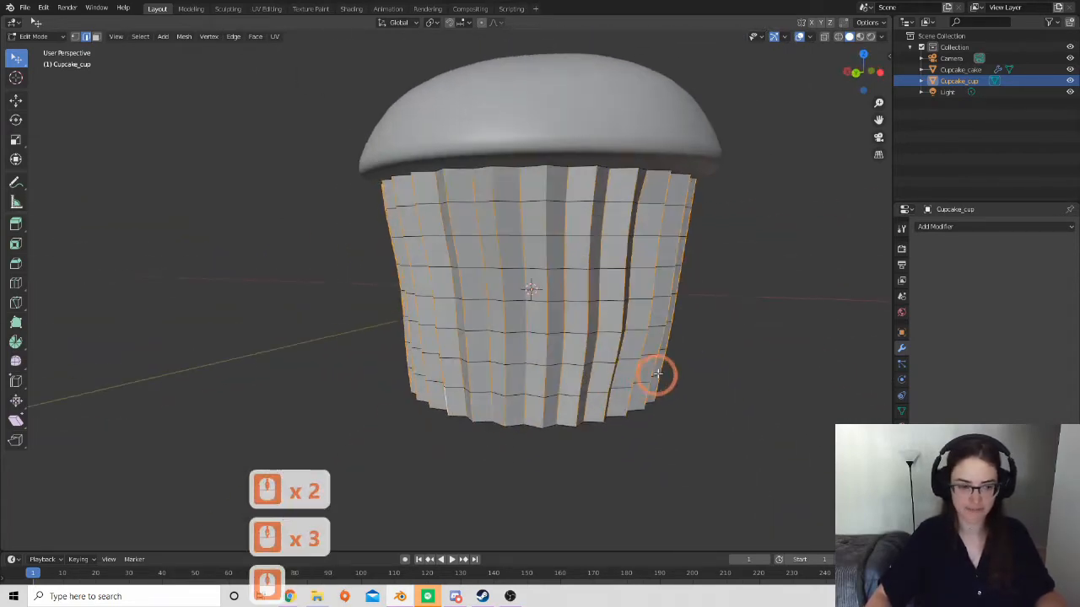
Bevel the selected vertical pleat edges with a narrow offset of about 0.00053 m.
{"action": "left_click", "coordinate": [15, 265]}
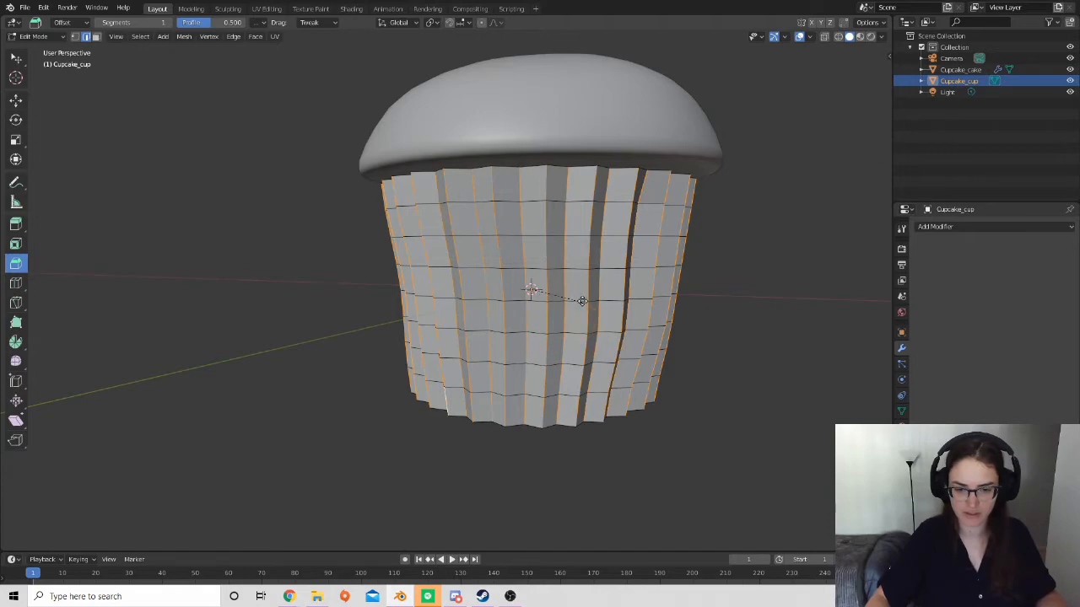
{"action": "left_click_drag", "start_coordinate": [545, 242], "coordinate": [480, 254]}
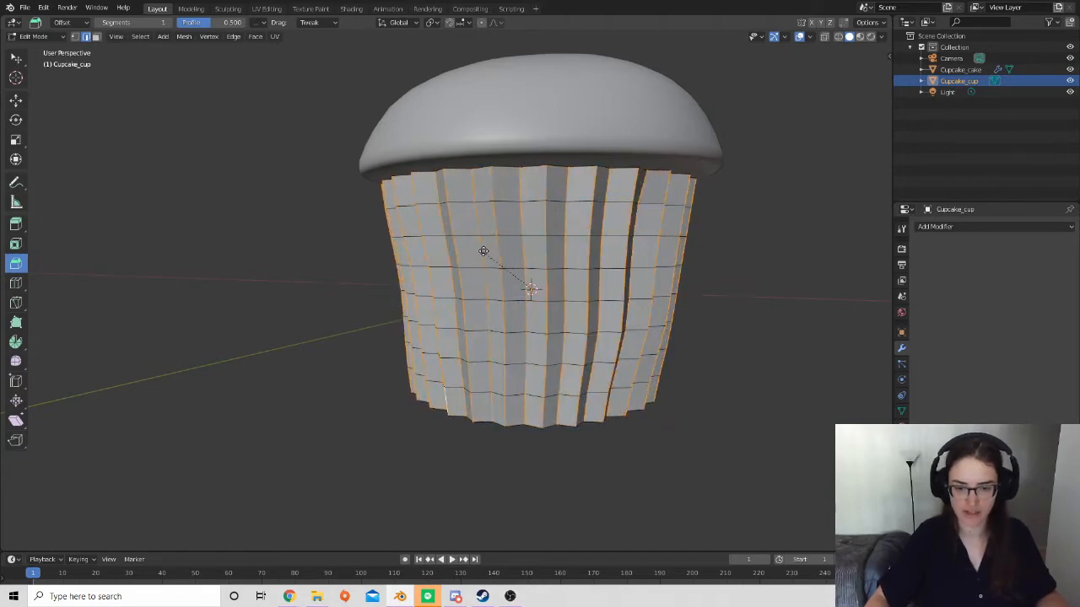
{"action": "left_click_drag", "start_coordinate": [476, 295], "coordinate": [606, 295]}
{"action": "mouse_move", "coordinate": [599, 257]}
{"action": "left_mouse_down"}
{"action": "mouse_move", "coordinate": [573, 239]}
{"action": "mouse_move", "coordinate": [597, 275]}
{"action": "left_mouse_up"}
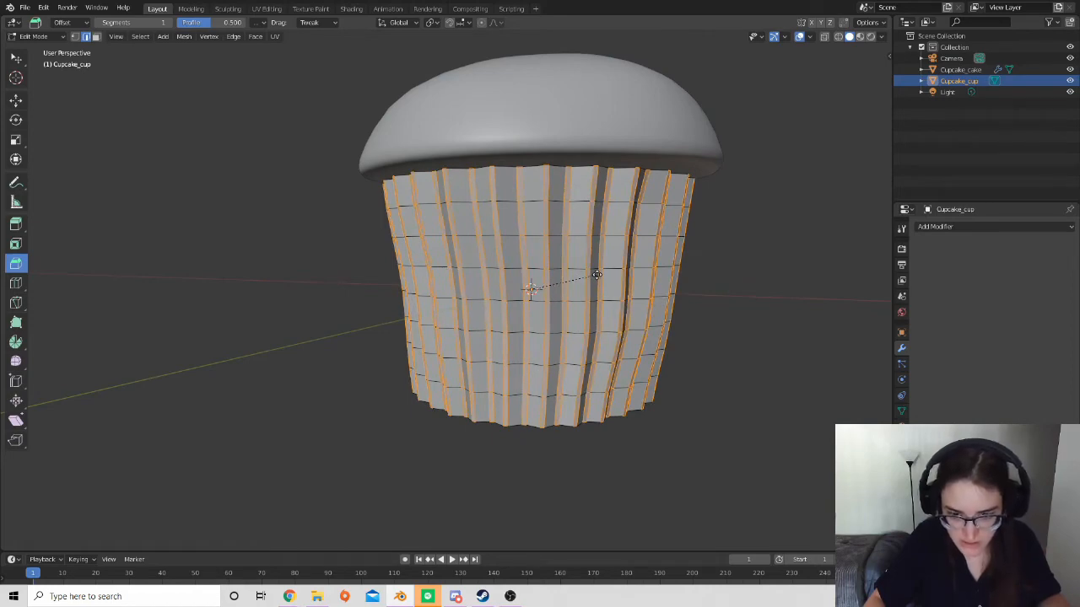
{"action": "left_click", "coordinate": [597, 275]}
Set the pleat bevel to 3 segments and a profile of 0.462.
{"action": "middle_click_drag", "start_coordinate": [617, 348], "coordinate": [330, 377]}
{"action": "scroll", "coordinate": [652, 412], "scroll_direction": "up", "scroll_amount": 2}
{"action": "scroll", "coordinate": [329, 376], "scroll_direction": "down", "scroll_amount": 2}
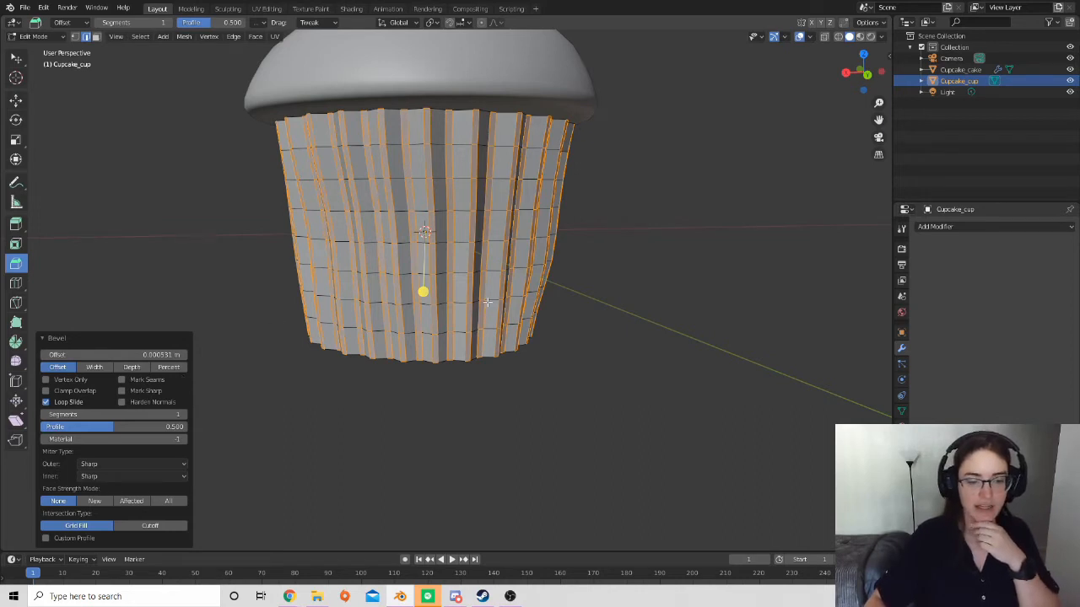
{"action": "scroll", "coordinate": [482, 302], "scroll_direction": "up", "scroll_amount": 2}
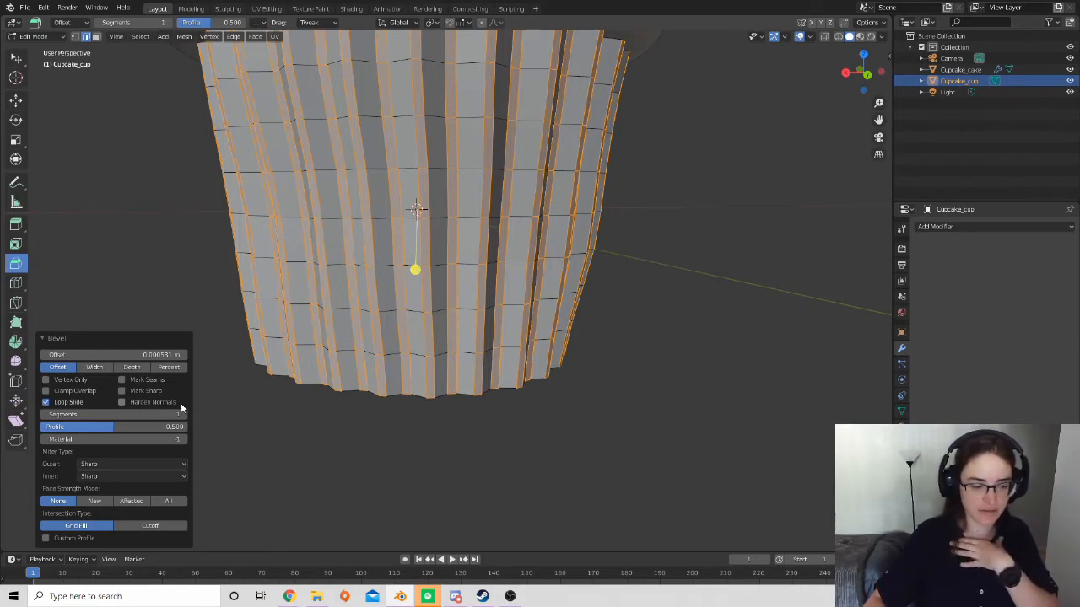
{"action": "scroll", "coordinate": [390, 263], "scroll_direction": "up", "scroll_amount": 2}
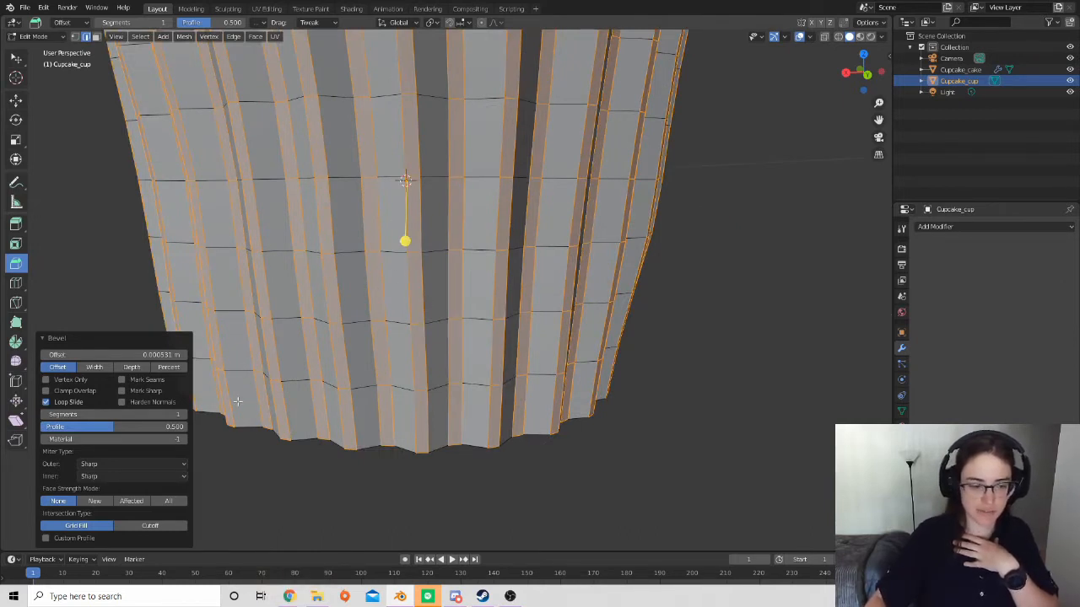
{"action": "left_click", "coordinate": [181, 415]}
{"action": "left_click", "coordinate": [179, 415]}
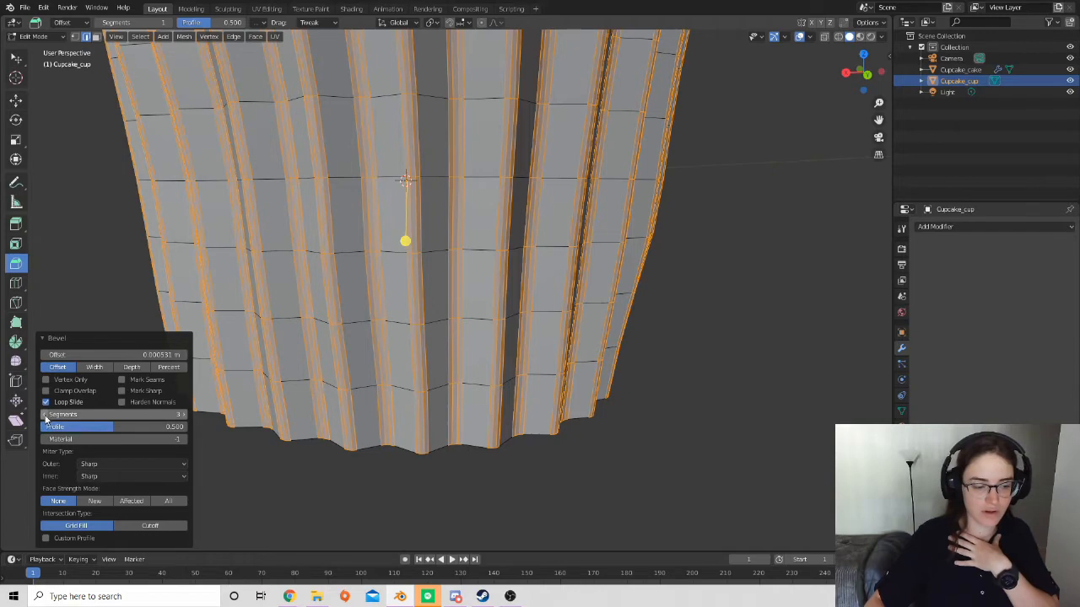
{"action": "left_click", "coordinate": [46, 415]}
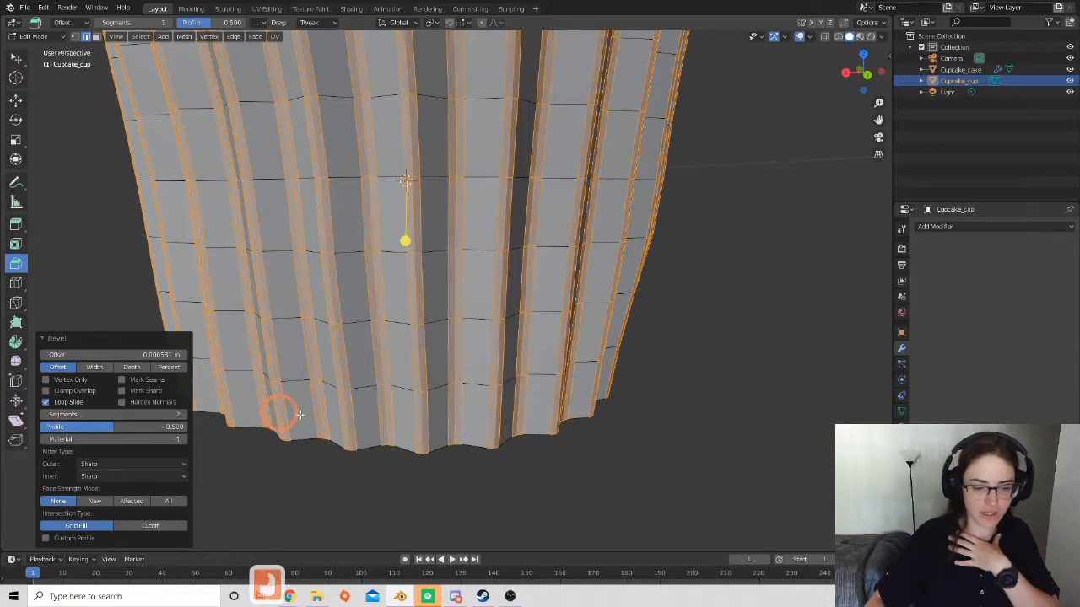
{"action": "left_click", "coordinate": [183, 415]}
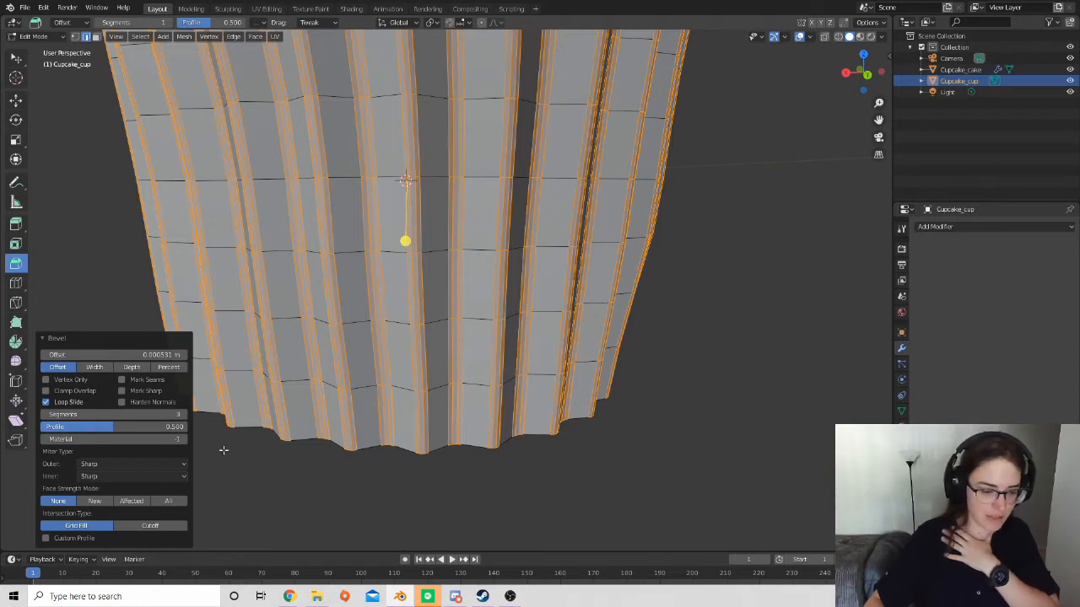
{"action": "mouse_move", "coordinate": [115, 426]}
{"action": "left_mouse_down"}
{"action": "mouse_move", "coordinate": [142, 429]}
{"action": "mouse_move", "coordinate": [46, 429]}
{"action": "mouse_move", "coordinate": [140, 428]}
{"action": "mouse_move", "coordinate": [85, 429]}
{"action": "mouse_move", "coordinate": [135, 428]}
{"action": "mouse_move", "coordinate": [108, 429]}
{"action": "left_mouse_up"}
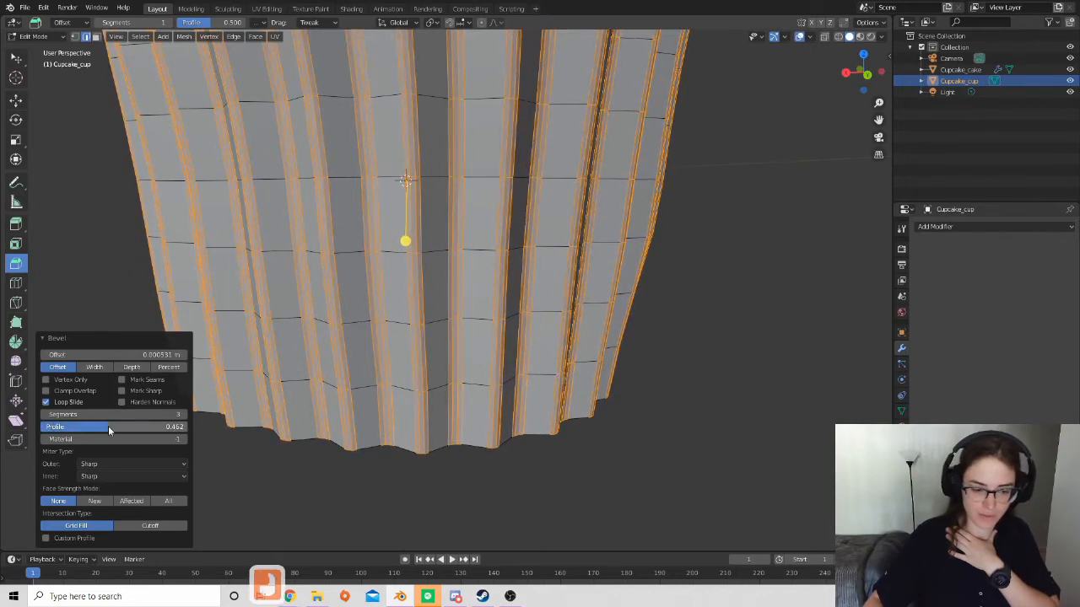
Check the bevelled pleat edges from slightly below and return the cup to Object Mode.
{"action": "scroll", "coordinate": [499, 402], "scroll_direction": "down", "scroll_amount": 3}
{"action": "scroll", "coordinate": [525, 378], "scroll_direction": "down", "scroll_amount": 4}
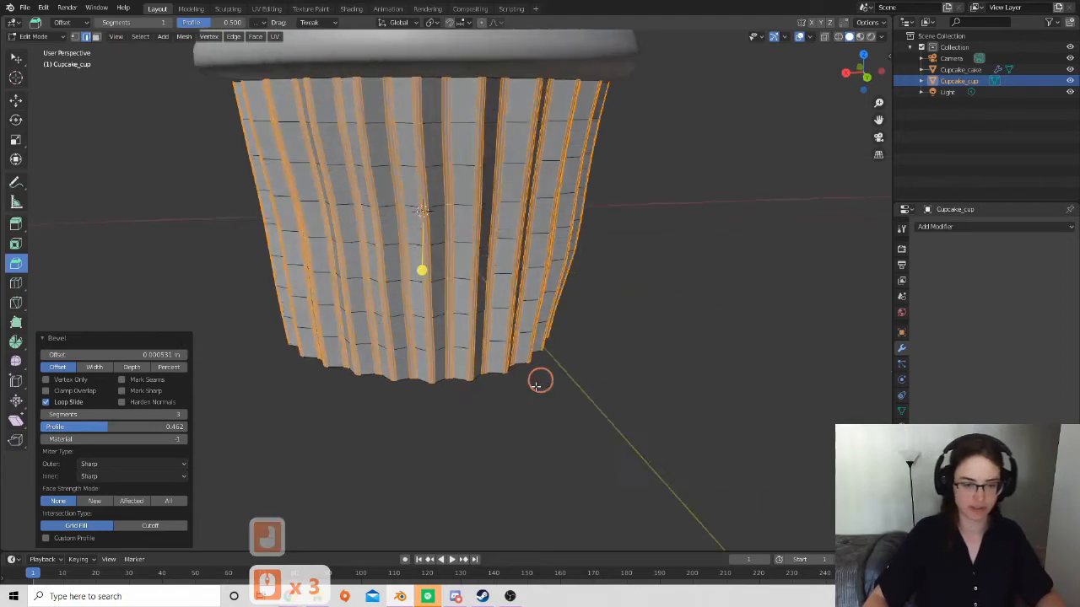
{"action": "middle_click_drag", "start_coordinate": [526, 410], "coordinate": [595, 340]}
{"action": "scroll", "coordinate": [514, 367], "scroll_direction": "up", "scroll_amount": 2}
{"action": "scroll", "coordinate": [458, 373], "scroll_direction": "up", "scroll_amount": 3}
{"action": "scroll", "coordinate": [548, 349], "scroll_direction": "down", "scroll_amount": 3}
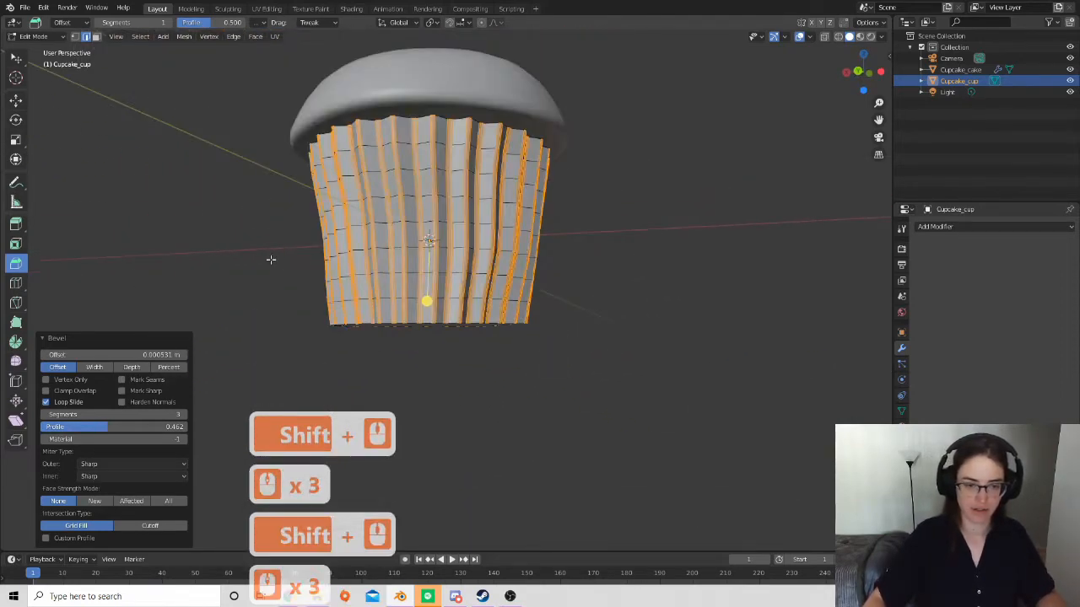
{"action": "key", "text": "Tab"}
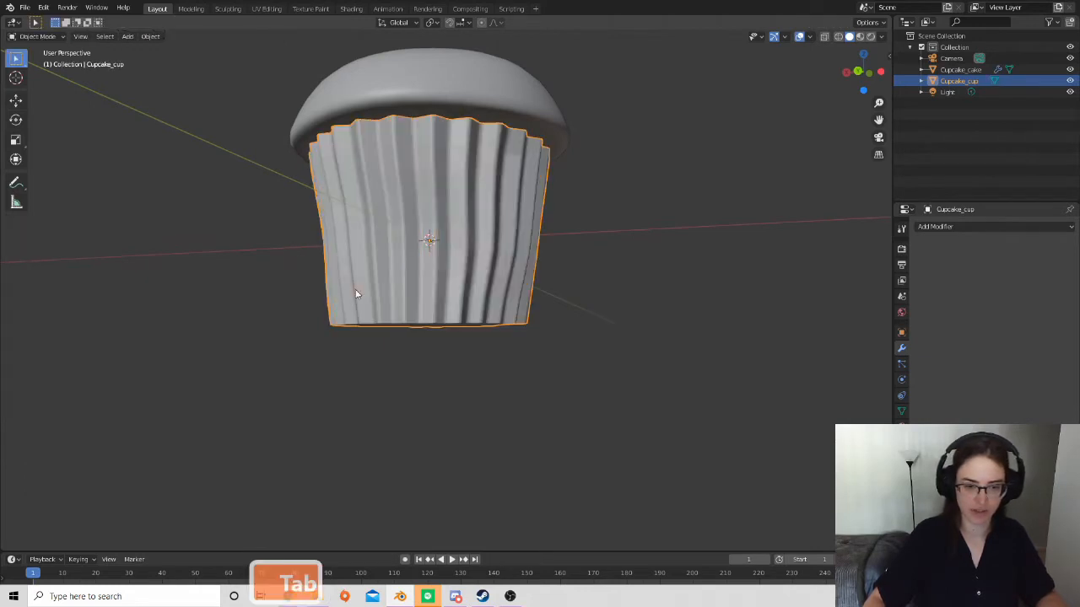
Examine the cup's bevelled pleats from several angles and up close near the base.
{"action": "middle_click_drag", "start_coordinate": [356, 294], "coordinate": [371, 308]}
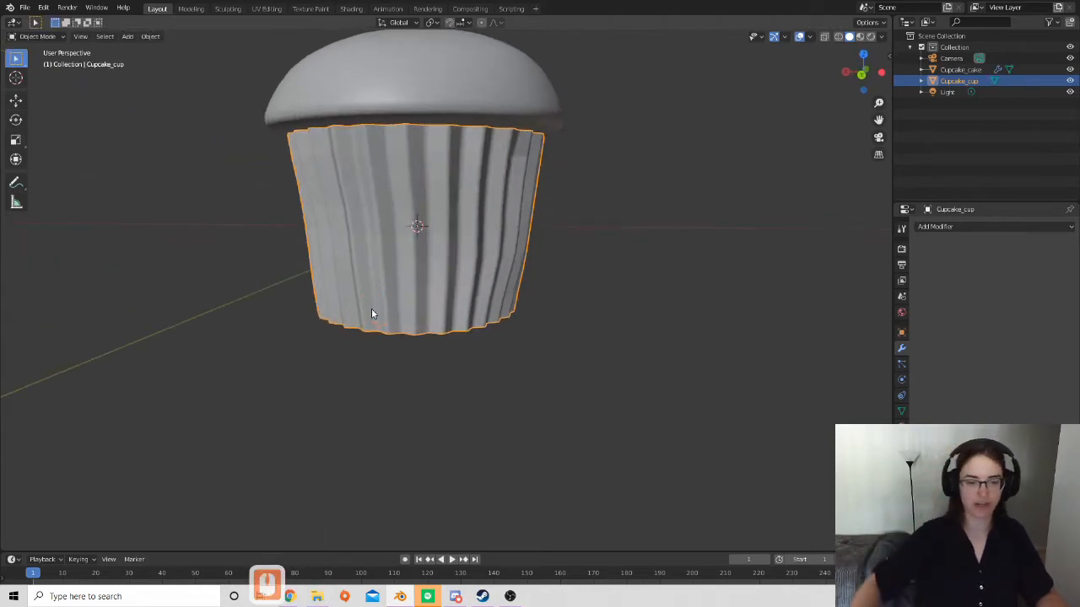
{"action": "scroll", "coordinate": [372, 291], "scroll_direction": "up", "scroll_amount": 4}
{"action": "middle_click_drag", "start_coordinate": [373, 271], "coordinate": [444, 354], "text": "shift"}
{"action": "scroll", "coordinate": [531, 385], "scroll_direction": "down", "scroll_amount": 3}
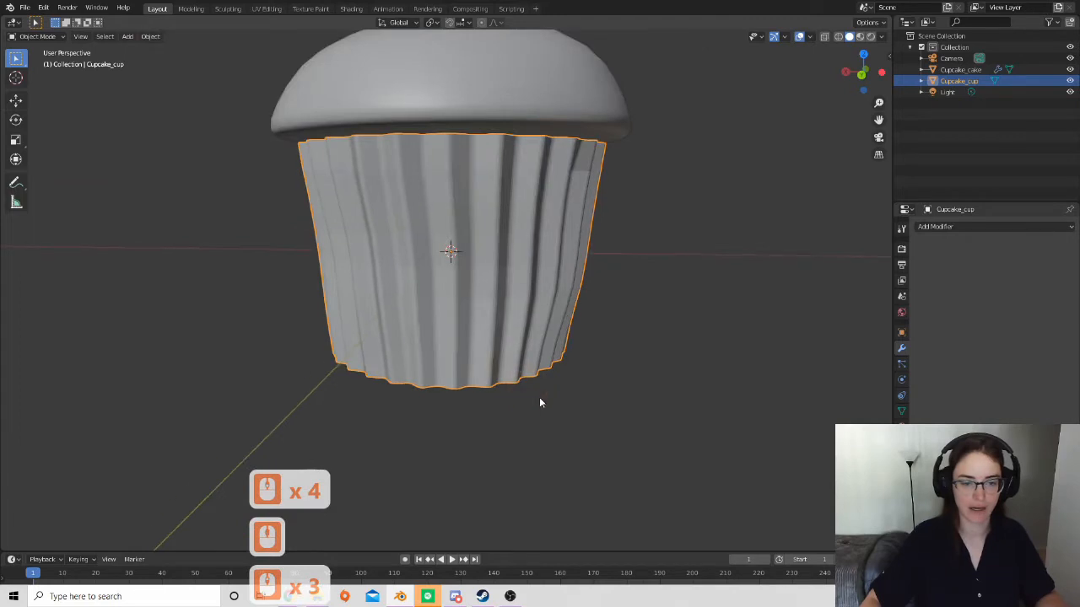
{"action": "middle_click_drag", "start_coordinate": [531, 386], "coordinate": [463, 366]}
{"action": "scroll", "coordinate": [446, 349], "scroll_direction": "up", "scroll_amount": 2}
{"action": "mouse_move", "coordinate": [453, 289]}
{"action": "middle_mouse_down"}
{"action": "mouse_move", "coordinate": [489, 316]}
{"action": "mouse_move", "coordinate": [543, 300]}
{"action": "middle_mouse_up"}
{"action": "scroll", "coordinate": [547, 296], "scroll_direction": "up", "scroll_amount": 2}
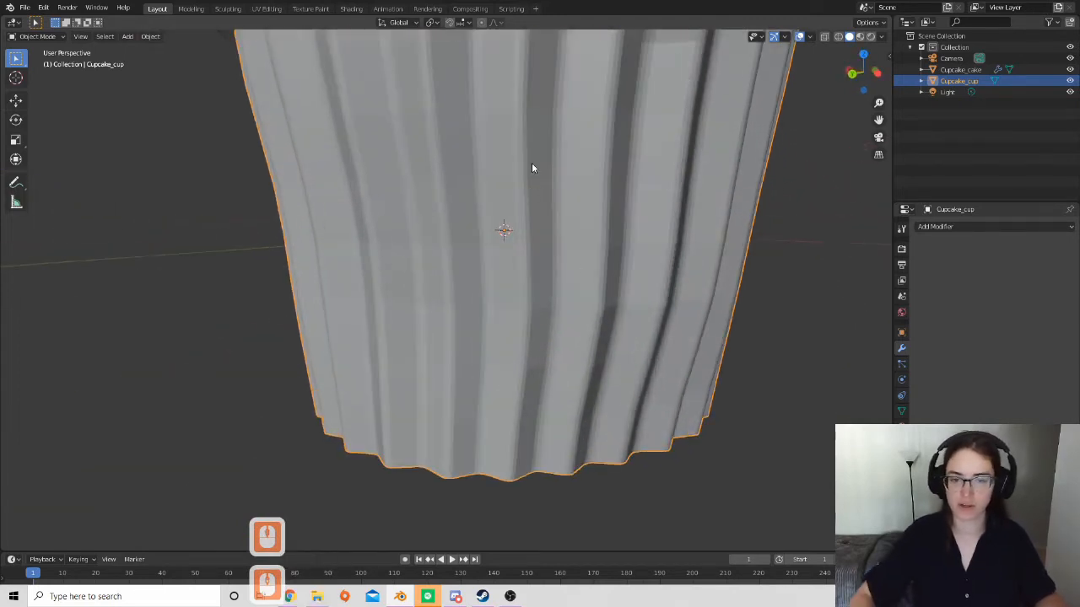
{"action": "scroll", "coordinate": [497, 228], "scroll_direction": "down", "scroll_amount": 3}
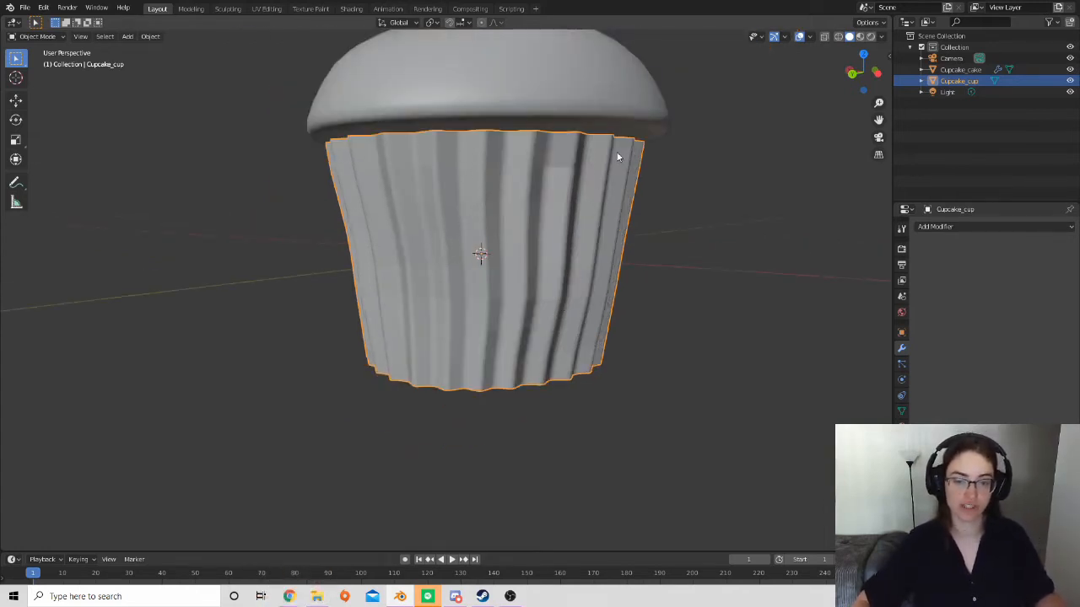
Apply smooth shading to the cupcake cup and check its pleats from another side.
{"action": "right_click", "coordinate": [548, 159]}
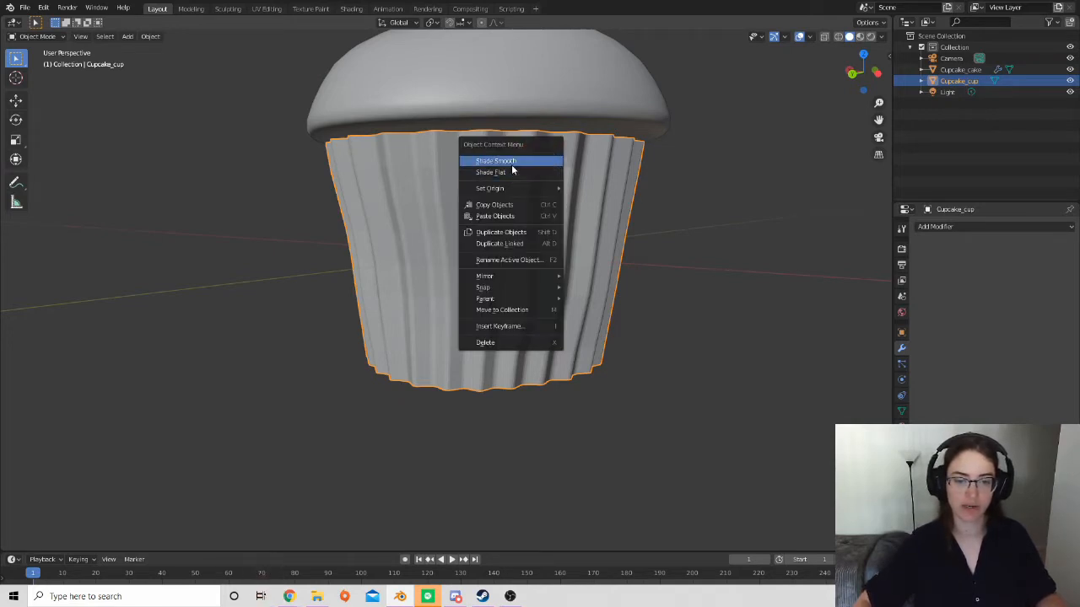
{"action": "left_click", "coordinate": [511, 163]}
{"action": "left_click", "coordinate": [586, 324]}
{"action": "scroll", "coordinate": [595, 314], "scroll_direction": "down", "scroll_amount": 4}
{"action": "middle_click_drag", "start_coordinate": [602, 304], "coordinate": [393, 348]}
{"action": "scroll", "coordinate": [550, 371], "scroll_direction": "up", "scroll_amount": 3}
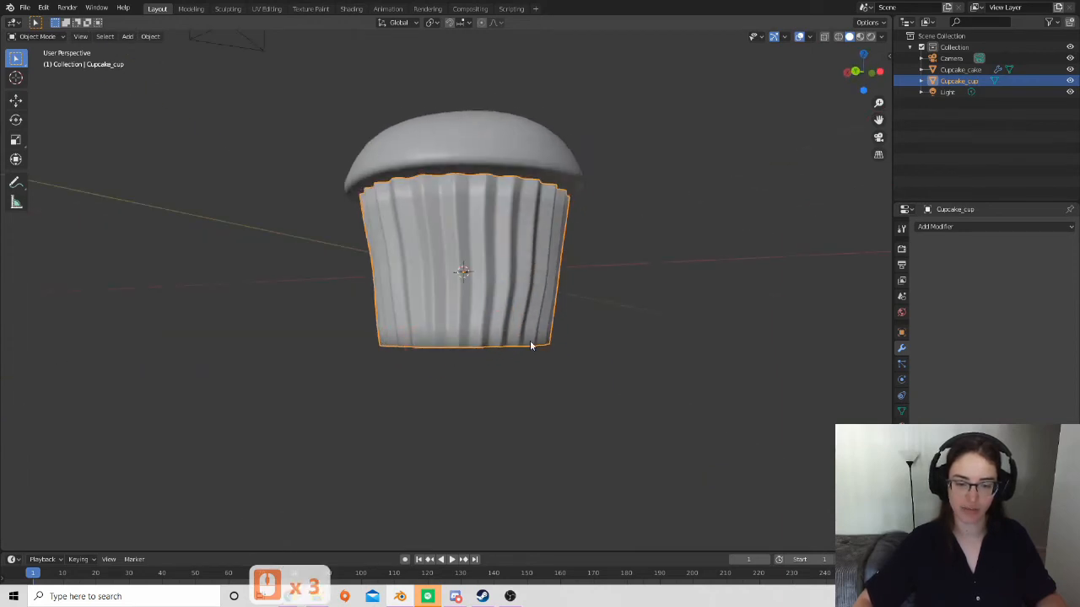
Examine the smooth-shaded cup's pleats and lower edge from several angles.
{"action": "middle_click_drag", "start_coordinate": [511, 349], "coordinate": [531, 318]}
{"action": "scroll", "coordinate": [501, 349], "scroll_direction": "up", "scroll_amount": 3}
{"action": "middle_click_drag", "start_coordinate": [500, 264], "coordinate": [478, 256], "text": "shift"}
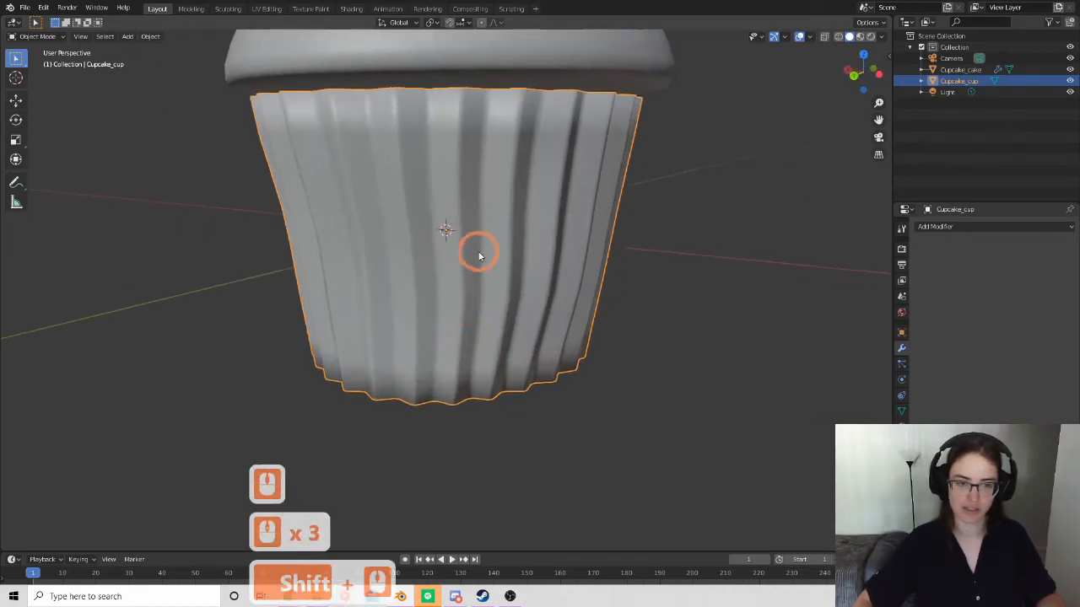
{"action": "scroll", "coordinate": [479, 257], "scroll_direction": "down", "scroll_amount": 4}
{"action": "middle_click_drag", "start_coordinate": [514, 312], "coordinate": [486, 255]}
{"action": "scroll", "coordinate": [437, 236], "scroll_direction": "up", "scroll_amount": 4}
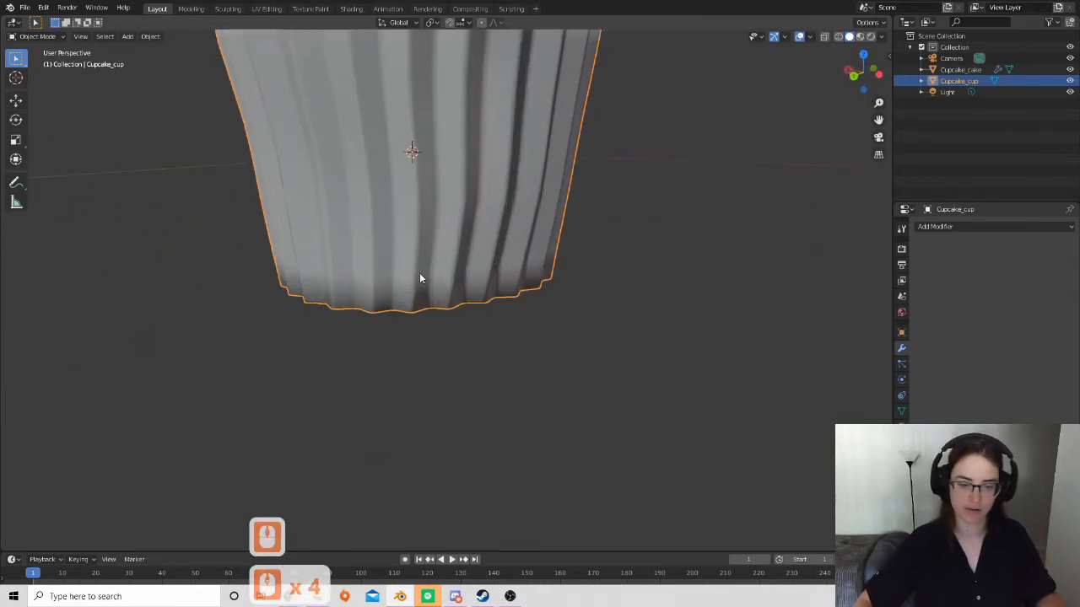
Enter Edit Mode on the cup, inspect the pleated shading across its underside and clear the edge selection.
{"action": "key", "text": "Tab"}
{"action": "middle_click_drag", "start_coordinate": [425, 323], "coordinate": [472, 308]}
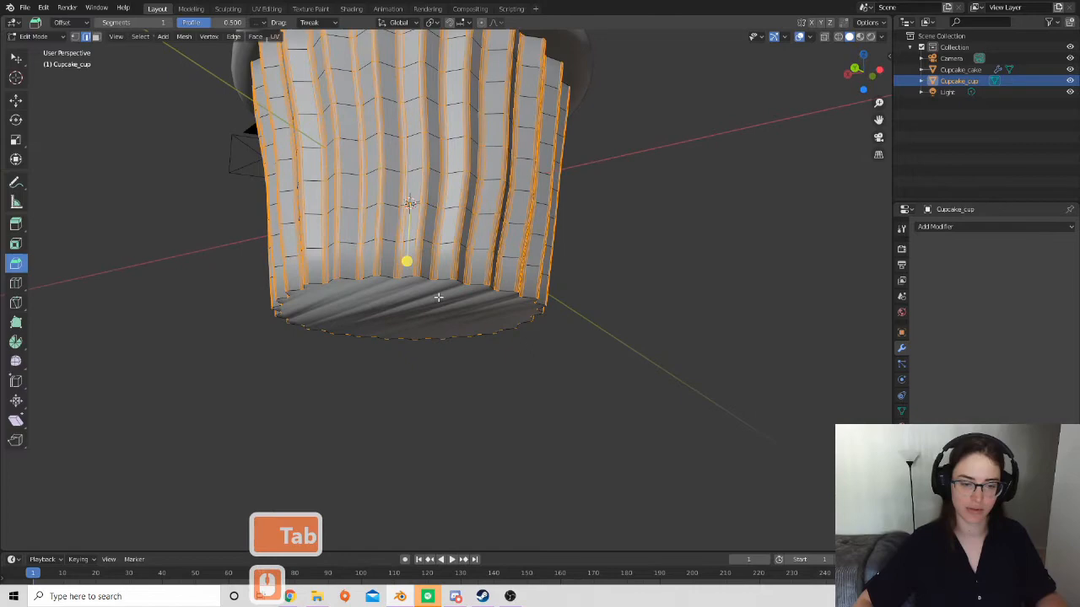
{"action": "middle_click_drag", "start_coordinate": [419, 330], "coordinate": [350, 253], "text": "shift"}
{"action": "middle_click_drag", "start_coordinate": [452, 292], "coordinate": [453, 262]}
{"action": "scroll", "coordinate": [453, 262], "scroll_direction": "up", "scroll_amount": 4}
{"action": "middle_click_drag", "start_coordinate": [445, 223], "coordinate": [435, 276], "text": "shift"}
{"action": "scroll", "coordinate": [437, 275], "scroll_direction": "up", "scroll_amount": 2}
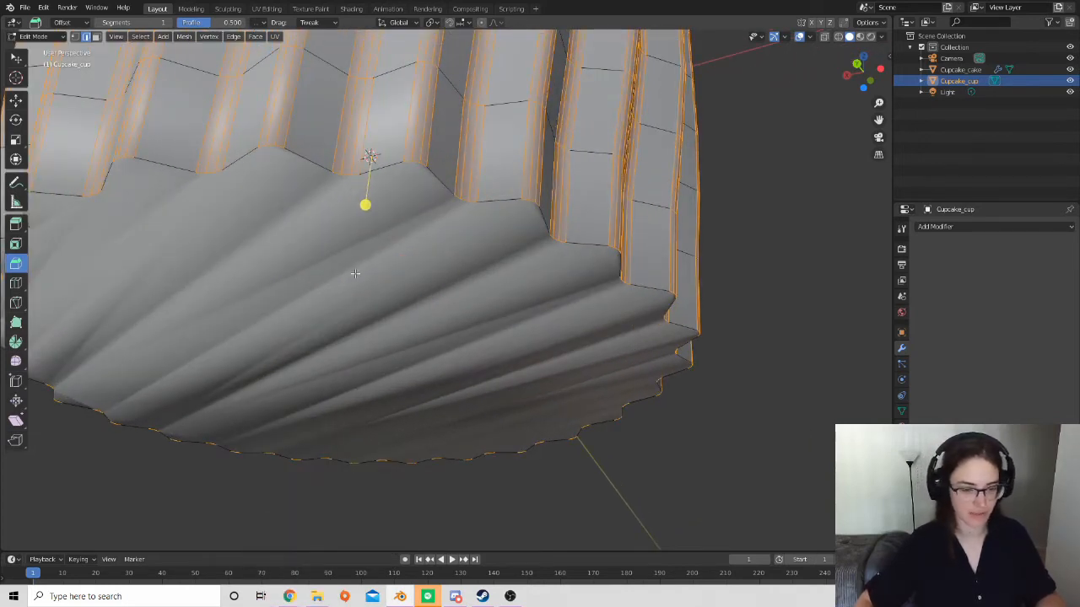
{"action": "scroll", "coordinate": [695, 313], "scroll_direction": "down", "scroll_amount": 6}
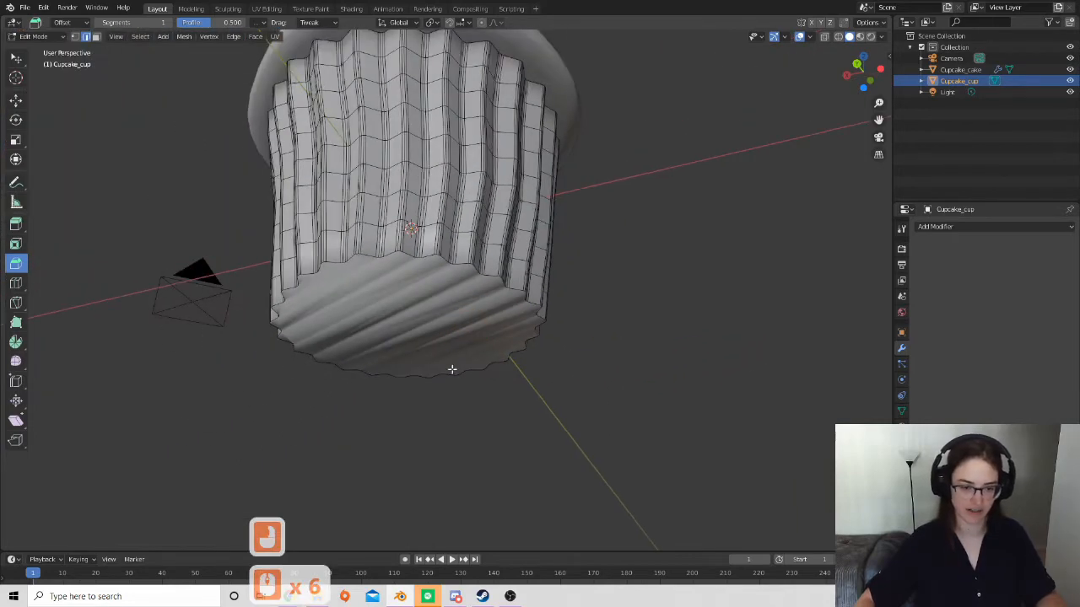
Select the edge loop around the cup's bottom rim.
{"action": "middle_click_drag", "start_coordinate": [455, 311], "coordinate": [402, 233]}
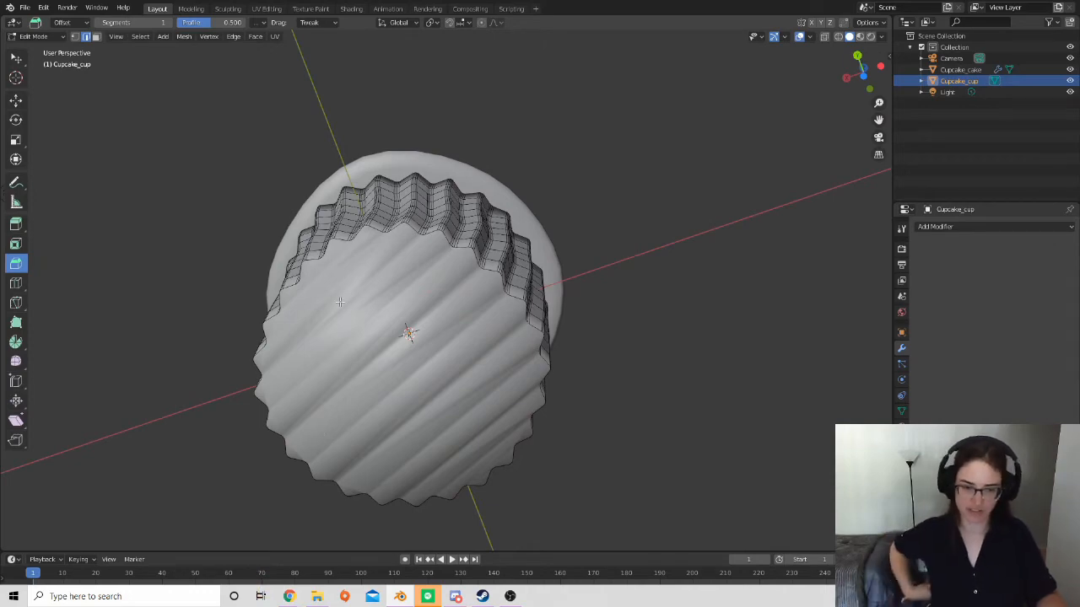
{"action": "scroll", "coordinate": [347, 273], "scroll_direction": "up", "scroll_amount": 4}
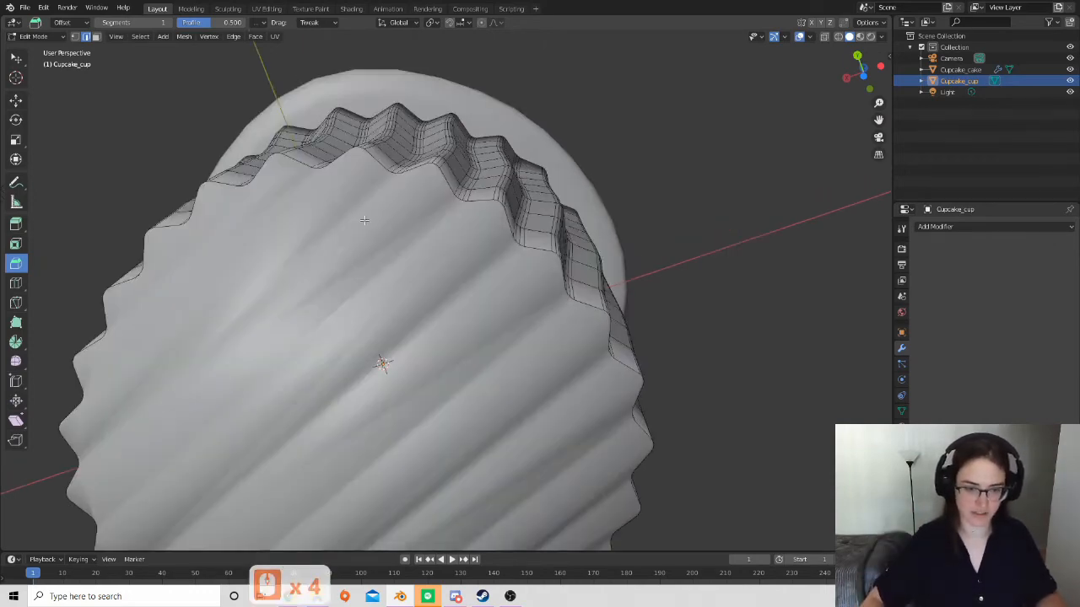
{"action": "middle_click_drag", "start_coordinate": [377, 206], "coordinate": [351, 183]}
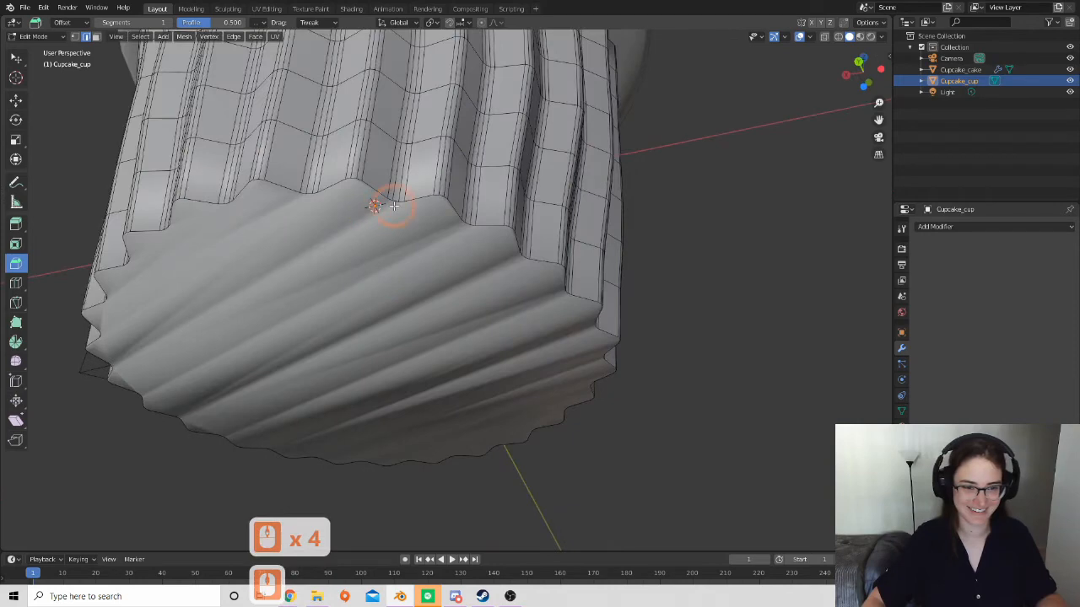
{"action": "key", "text": "alt"}
{"action": "left_click", "coordinate": [359, 178], "text": "alt"}
{"action": "middle_click_drag", "start_coordinate": [433, 251], "coordinate": [472, 368]}
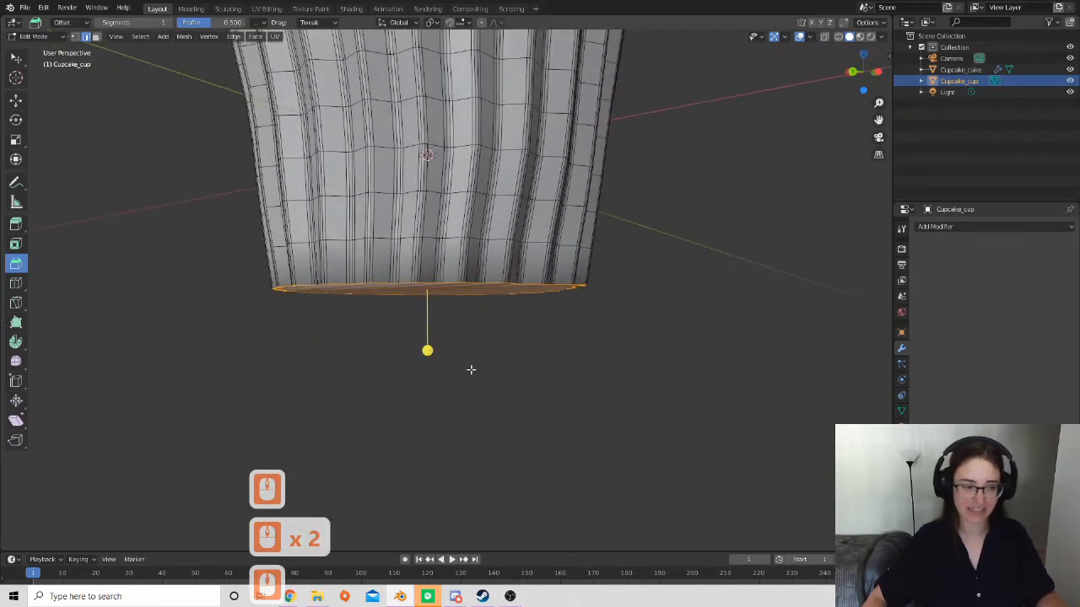
Try bevelling the cup's bottom edge loop with the Bevel tool, and undo the attempt.
{"action": "left_click", "coordinate": [16, 265]}
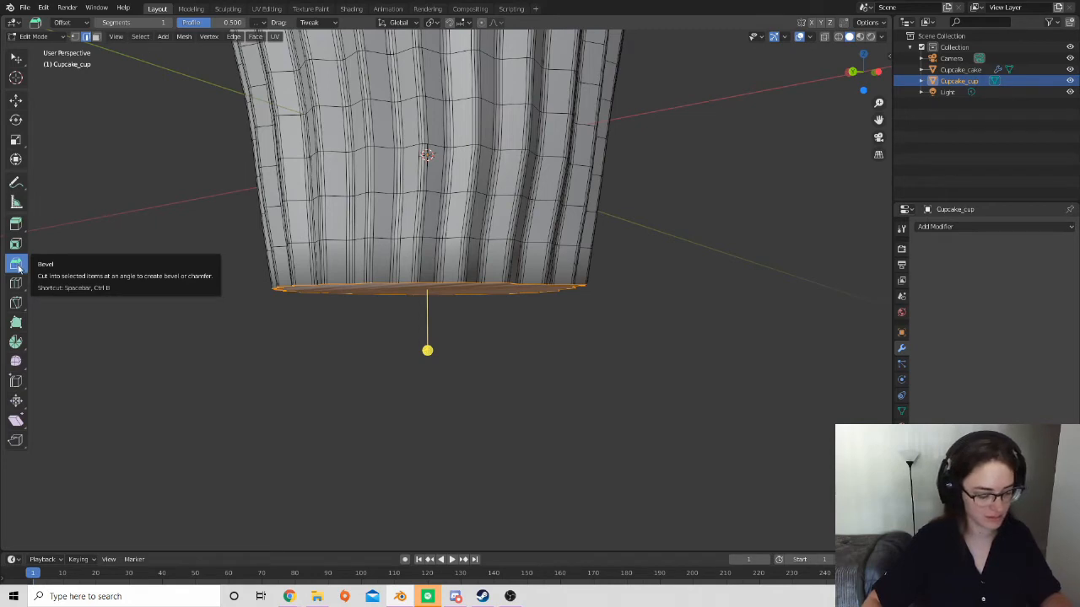
{"action": "key", "text": "ctrl+b"}
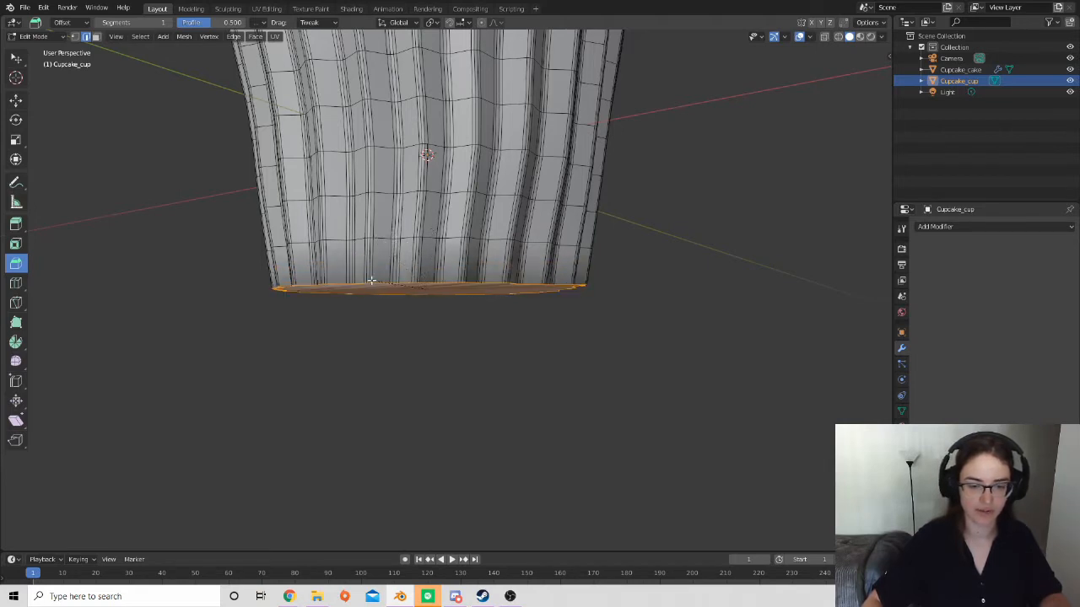
{"action": "key", "text": "Escape"}
{"action": "scroll", "coordinate": [422, 308], "scroll_direction": "up", "scroll_amount": 5}
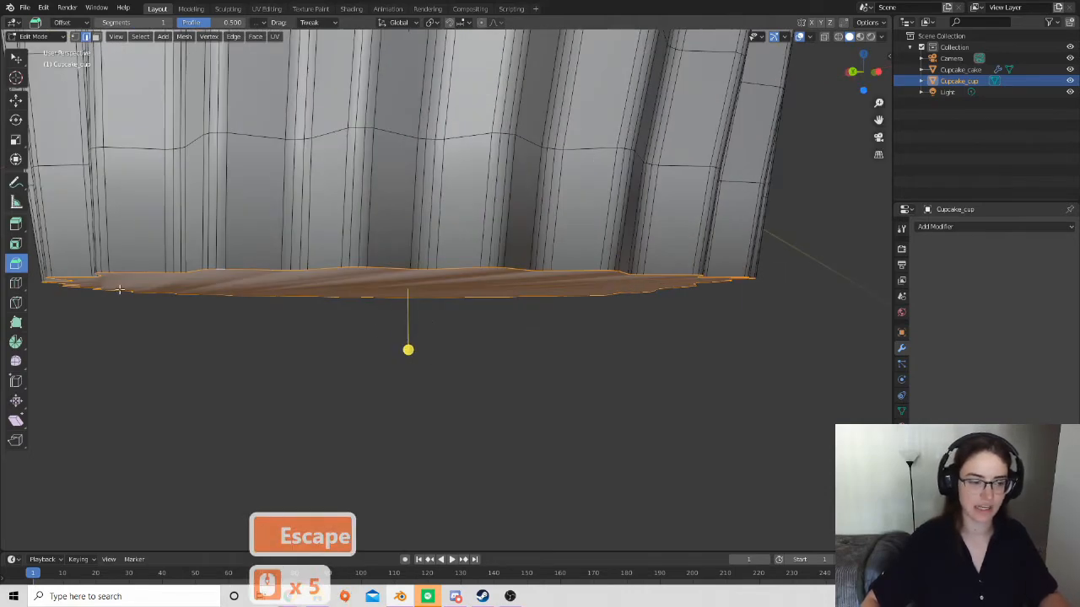
{"action": "left_click_drag", "start_coordinate": [408, 349], "coordinate": [504, 361]}
{"action": "key", "text": "ctrl+z"}
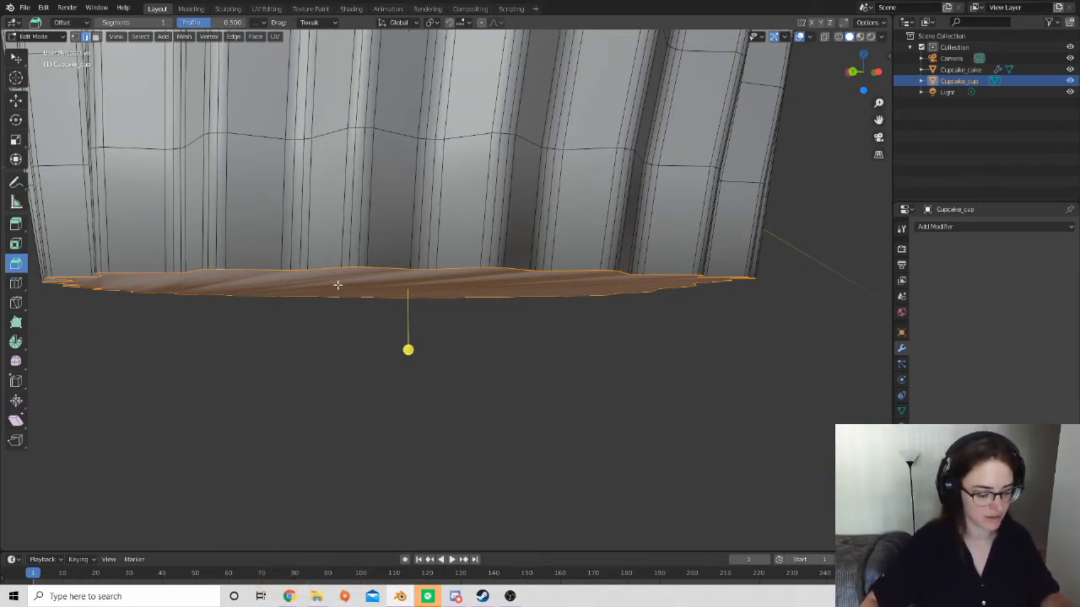
Bevel the cup's bottom edge loop with 3 segments and an offset of about 0.000542 m.
{"action": "key", "text": "ctrl+b"}
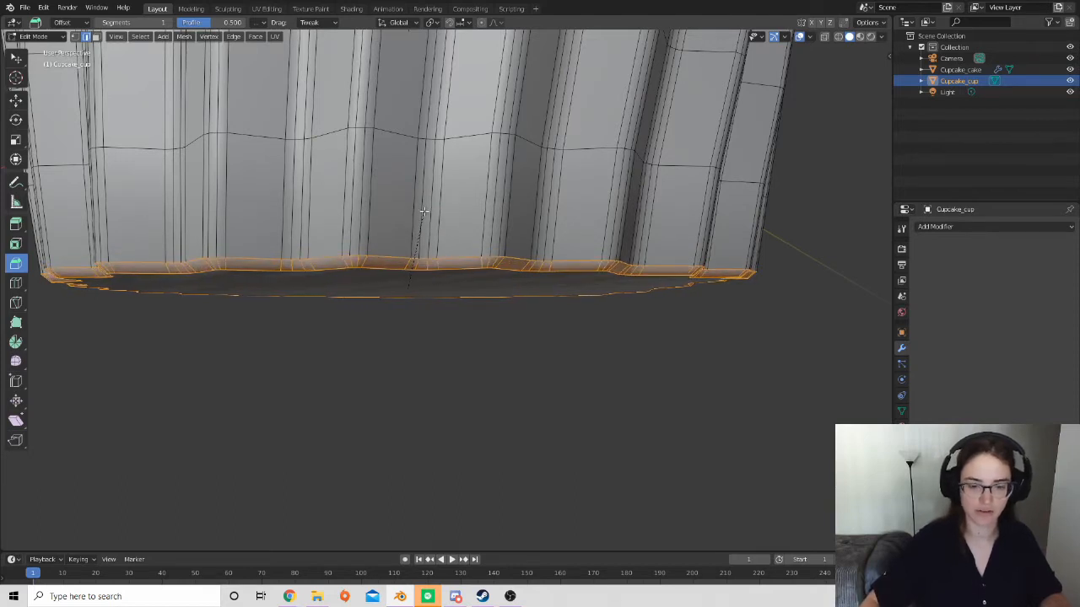
{"action": "scroll", "coordinate": [423, 211], "scroll_direction": "down", "scroll_amount": 3}
{"action": "scroll", "coordinate": [422, 207], "scroll_direction": "up", "scroll_amount": 4}
{"action": "scroll", "coordinate": [423, 205], "scroll_direction": "down", "scroll_amount": 4}
{"action": "scroll", "coordinate": [423, 205], "scroll_direction": "down", "scroll_amount": 3}
{"action": "scroll", "coordinate": [422, 204], "scroll_direction": "down", "scroll_amount": 6}
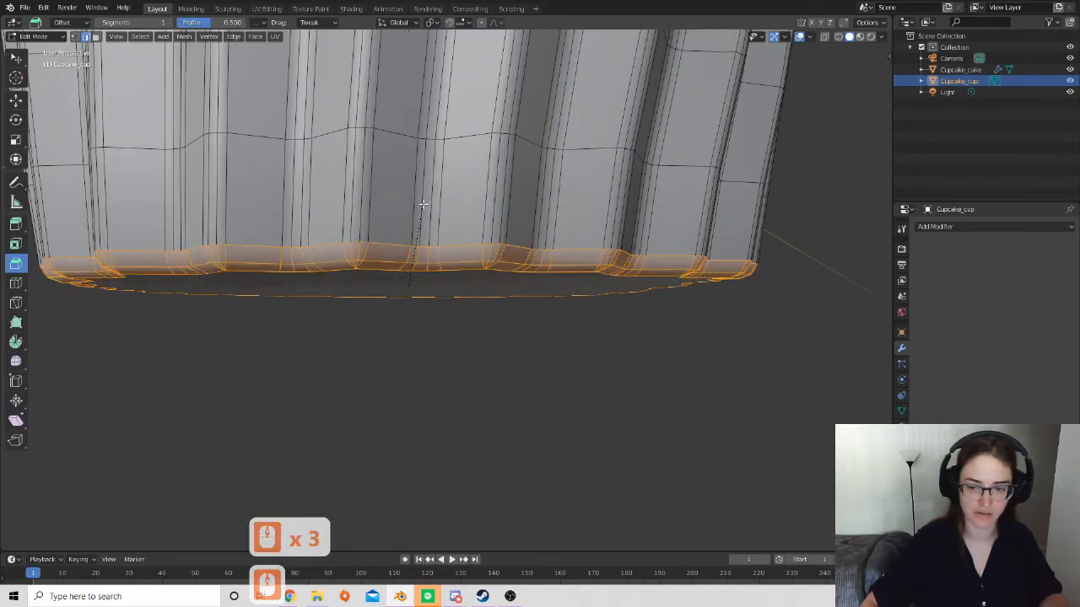
{"action": "scroll", "coordinate": [423, 204], "scroll_direction": "down", "scroll_amount": 2}
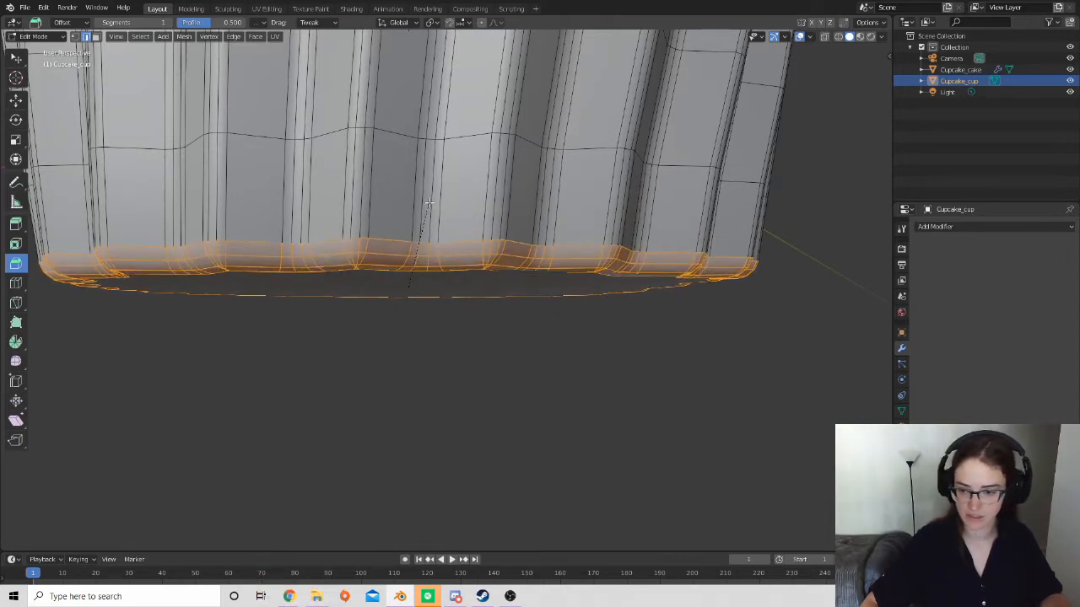
{"action": "mouse_move", "coordinate": [436, 191]}
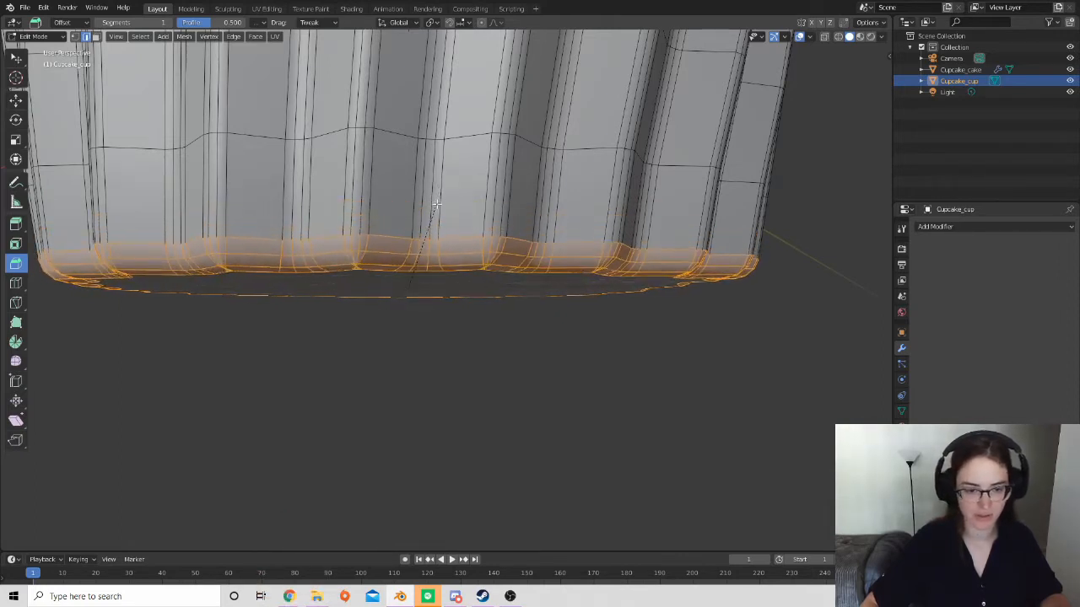
{"action": "scroll", "coordinate": [431, 213], "scroll_direction": "down", "scroll_amount": 1}
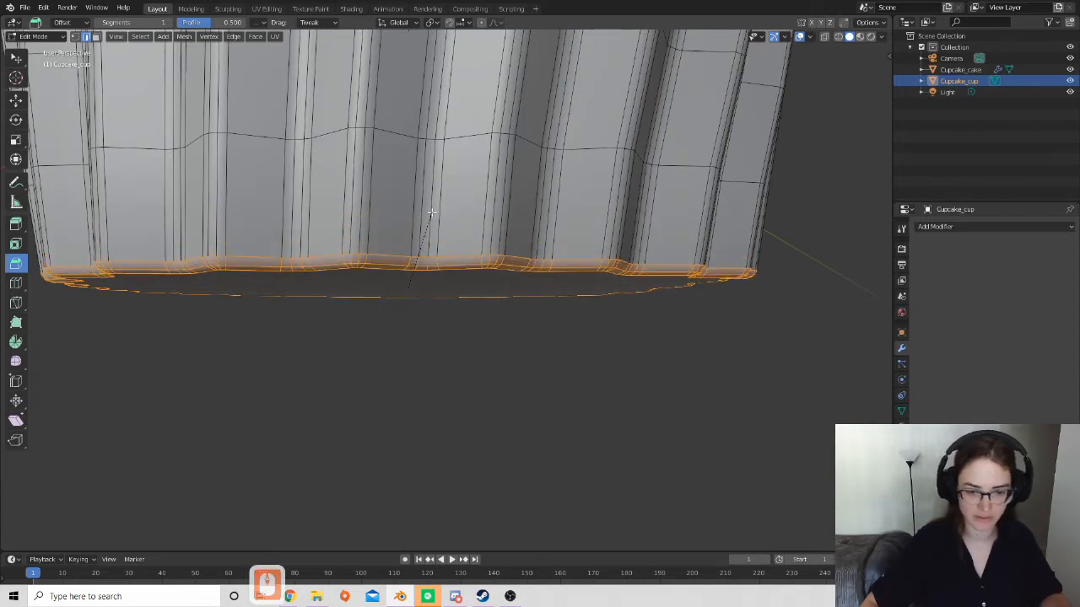
{"action": "scroll", "coordinate": [431, 213], "scroll_direction": "up", "scroll_amount": 3}
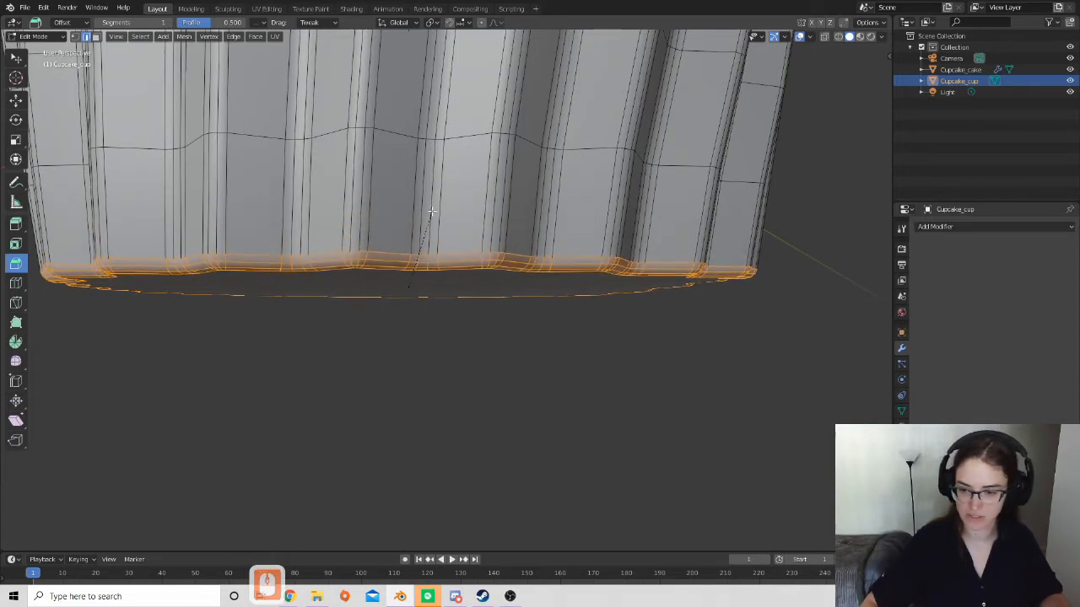
{"action": "scroll", "coordinate": [431, 214], "scroll_direction": "up", "scroll_amount": 3}
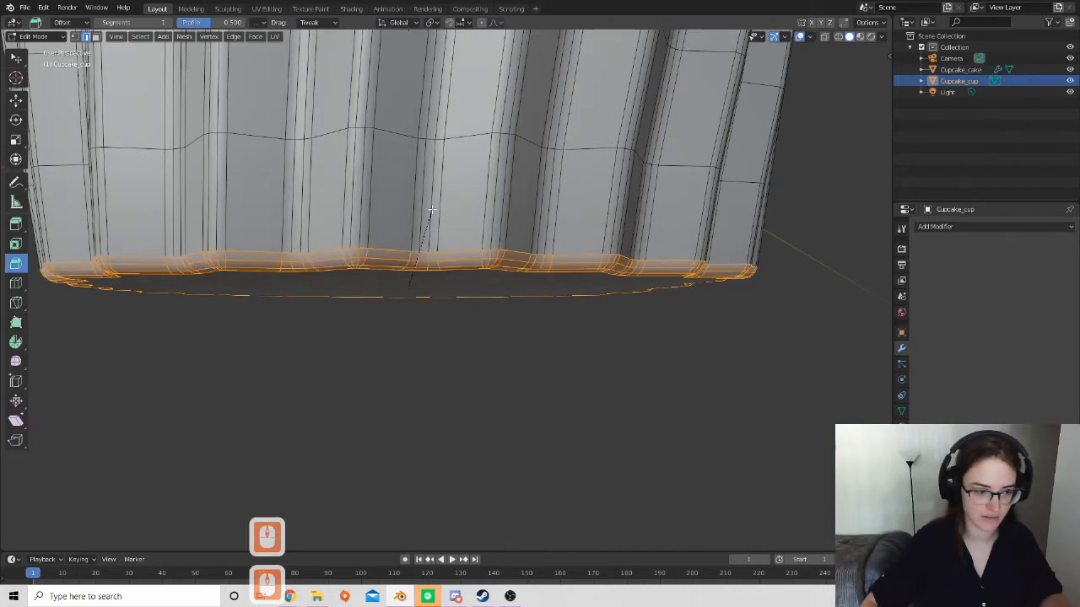
{"action": "scroll", "coordinate": [431, 210], "scroll_direction": "up", "scroll_amount": 1}
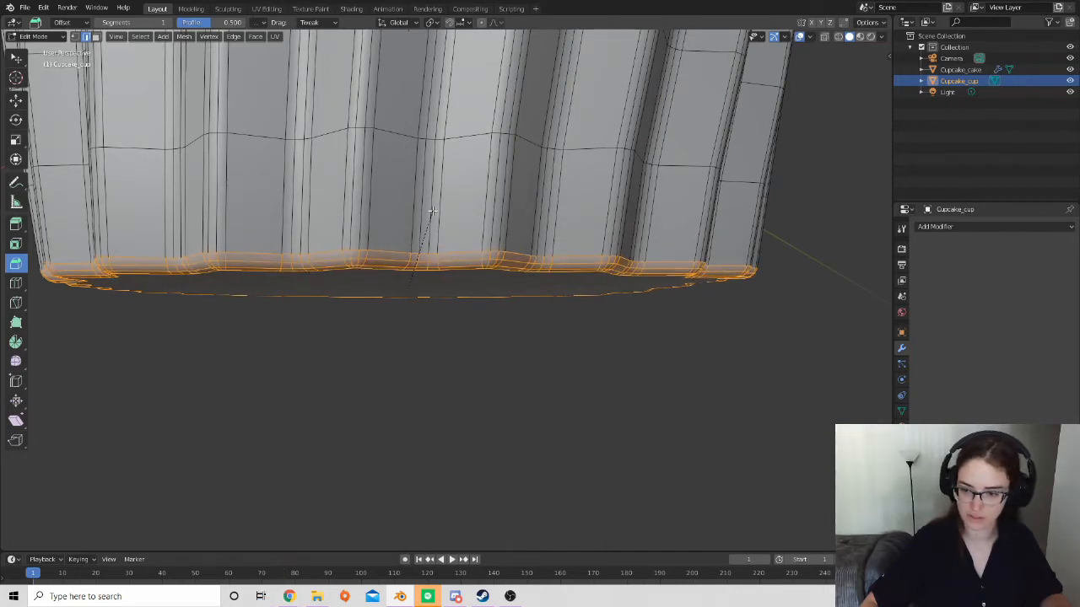
{"action": "left_click", "coordinate": [431, 211]}
Adjust the bottom bevel's profile slightly, and return the cup to Object Mode with the edges deselected.
{"action": "scroll", "coordinate": [470, 212], "scroll_direction": "down", "scroll_amount": 3}
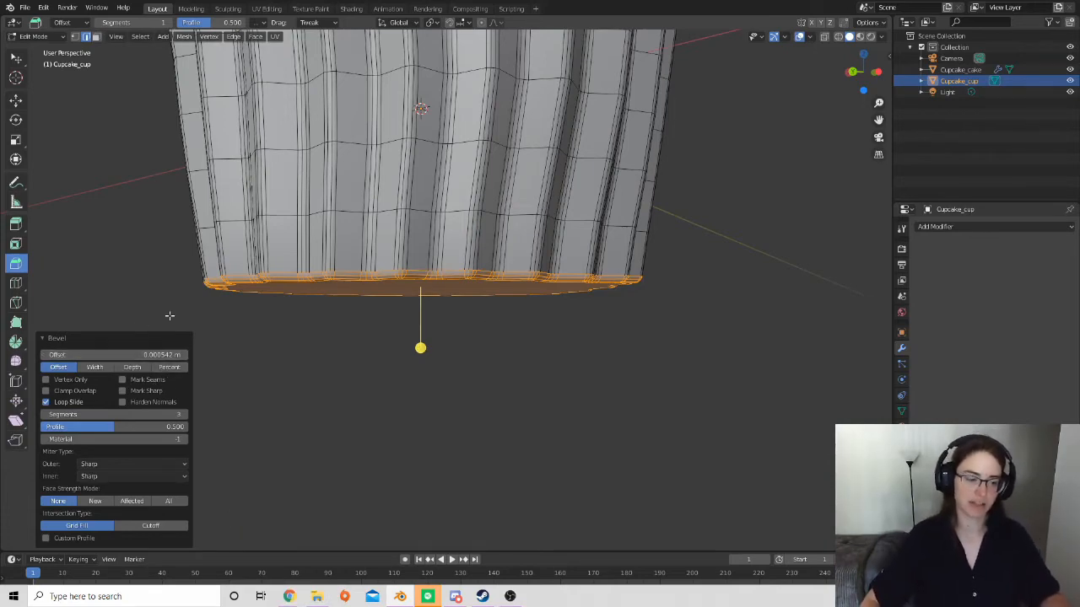
{"action": "middle_click_drag", "start_coordinate": [140, 460], "coordinate": [211, 390]}
{"action": "left_click_drag", "start_coordinate": [101, 431], "coordinate": [104, 431]}
{"action": "left_click", "coordinate": [440, 384]}
{"action": "scroll", "coordinate": [552, 415], "scroll_direction": "down", "scroll_amount": 4}
{"action": "middle_click_drag", "start_coordinate": [581, 321], "coordinate": [441, 327]}
{"action": "key", "text": "Tab"}
Check the cup's bevelled bottom edge from several sides.
{"action": "scroll", "coordinate": [516, 339], "scroll_direction": "down", "scroll_amount": 4}
{"action": "scroll", "coordinate": [512, 335], "scroll_direction": "down", "scroll_amount": 5}
{"action": "scroll", "coordinate": [509, 362], "scroll_direction": "up", "scroll_amount": 4}
{"action": "scroll", "coordinate": [427, 258], "scroll_direction": "up", "scroll_amount": 3}
{"action": "middle_click_drag", "start_coordinate": [427, 259], "coordinate": [379, 244]}
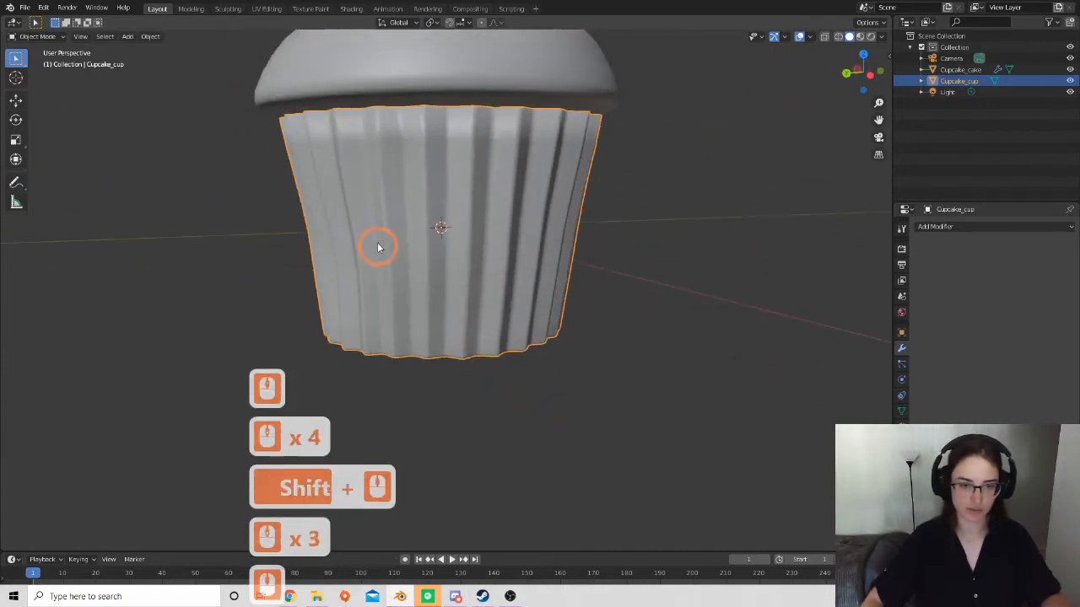
{"action": "middle_click_drag", "start_coordinate": [591, 275], "coordinate": [518, 287]}
{"action": "scroll", "coordinate": [518, 287], "scroll_direction": "down", "scroll_amount": 3}
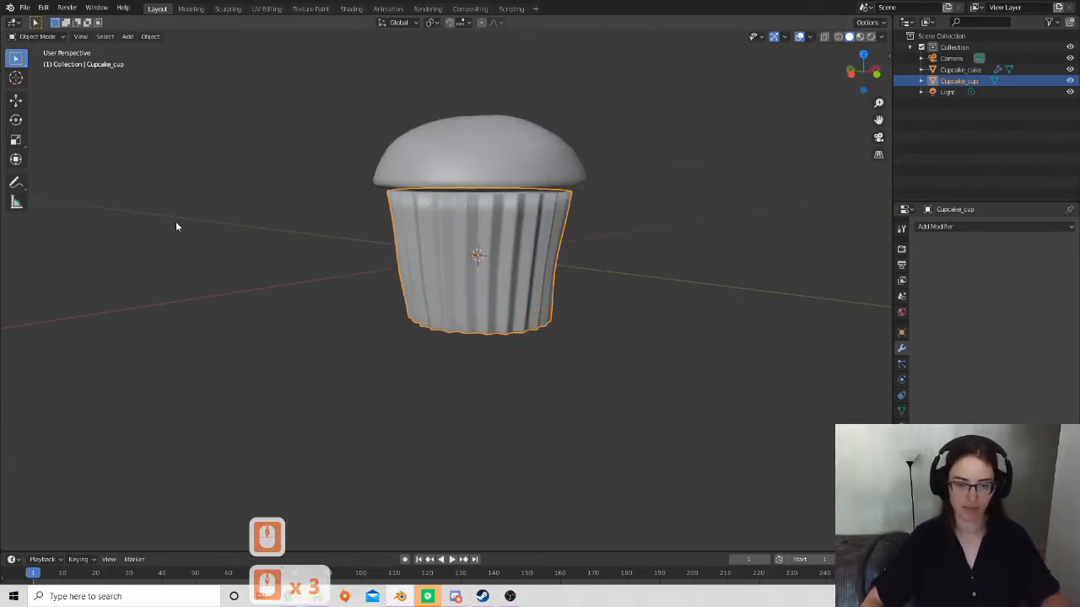
Deselect the cup and review the whole cupcake's shape from different angles.
{"action": "left_click", "coordinate": [251, 211]}
{"action": "scroll", "coordinate": [540, 318], "scroll_direction": "down", "scroll_amount": 3}
{"action": "middle_click_drag", "start_coordinate": [549, 321], "coordinate": [515, 337]}
{"action": "scroll", "coordinate": [453, 386], "scroll_direction": "up", "scroll_amount": 4}
{"action": "middle_click_drag", "start_coordinate": [571, 357], "coordinate": [601, 302], "text": "shift"}
{"action": "middle_click_drag", "start_coordinate": [535, 402], "coordinate": [350, 352]}
{"action": "scroll", "coordinate": [537, 350], "scroll_direction": "down", "scroll_amount": 2}
Switch to the browser's cupcake image search and view the Perfect Vanilla Cupcakes and Crazy Cupcakes reference photos.
{"action": "mouse_move", "coordinate": [291, 593]}
{"action": "left_click", "coordinate": [350, 548]}
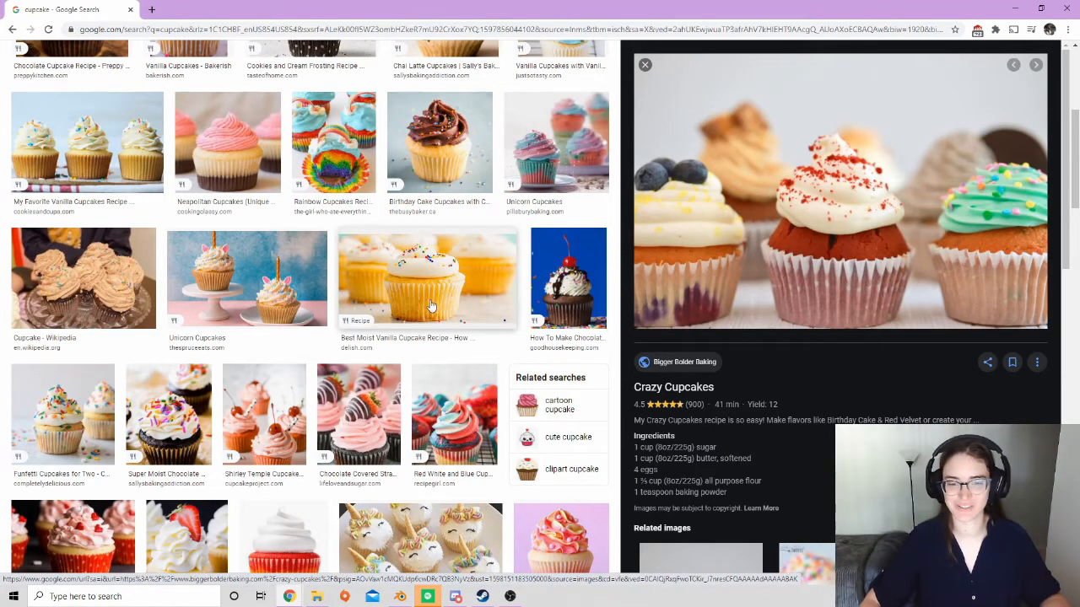
{"action": "left_click", "coordinate": [419, 274]}
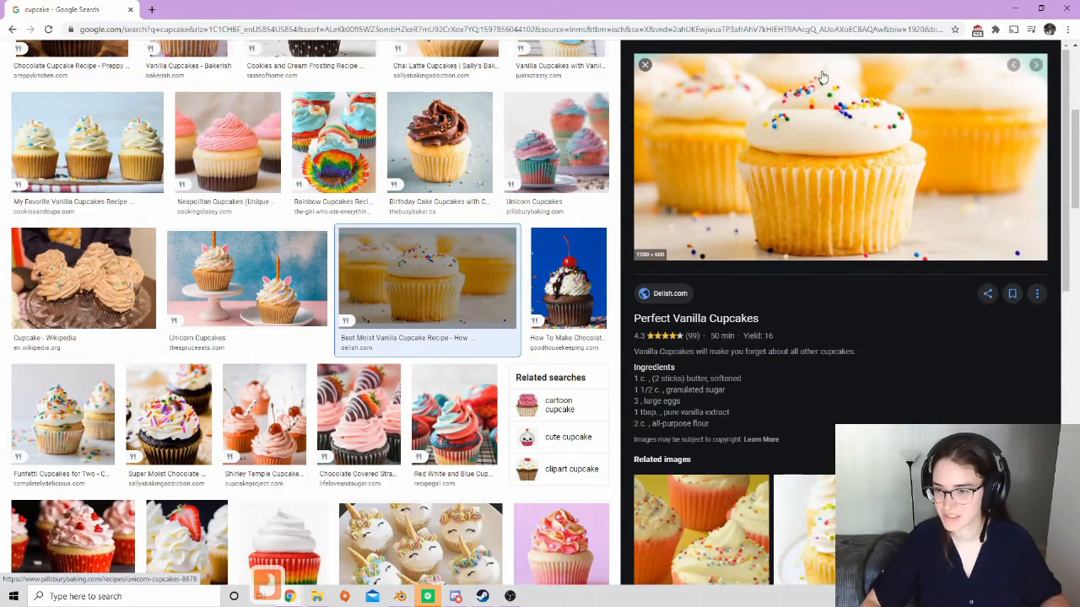
{"action": "scroll", "coordinate": [404, 277], "scroll_direction": "up", "scroll_amount": 2}
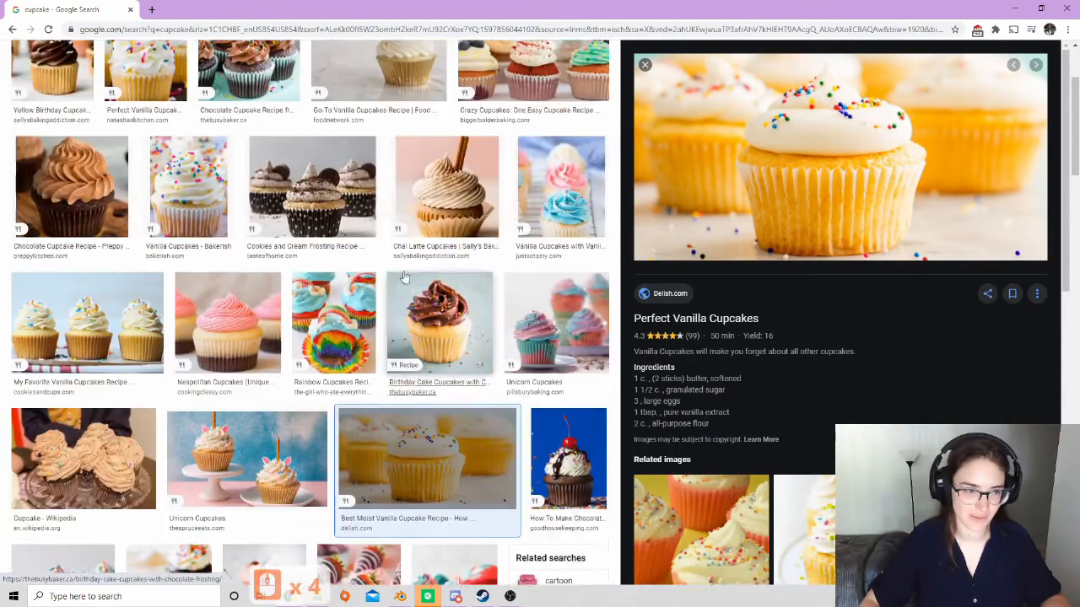
{"action": "scroll", "coordinate": [406, 275], "scroll_direction": "up", "scroll_amount": 3}
{"action": "left_click", "coordinate": [496, 239]}
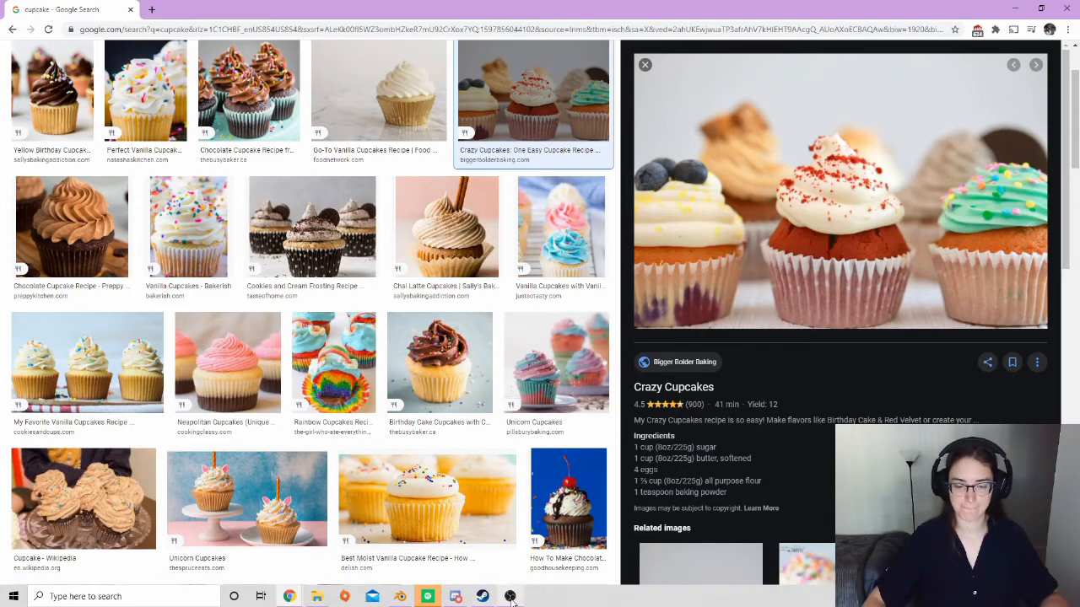
Switch to Blender to check the cupcake up close, and return to the browser's reference photos for comparison.
{"action": "left_click", "coordinate": [402, 597]}
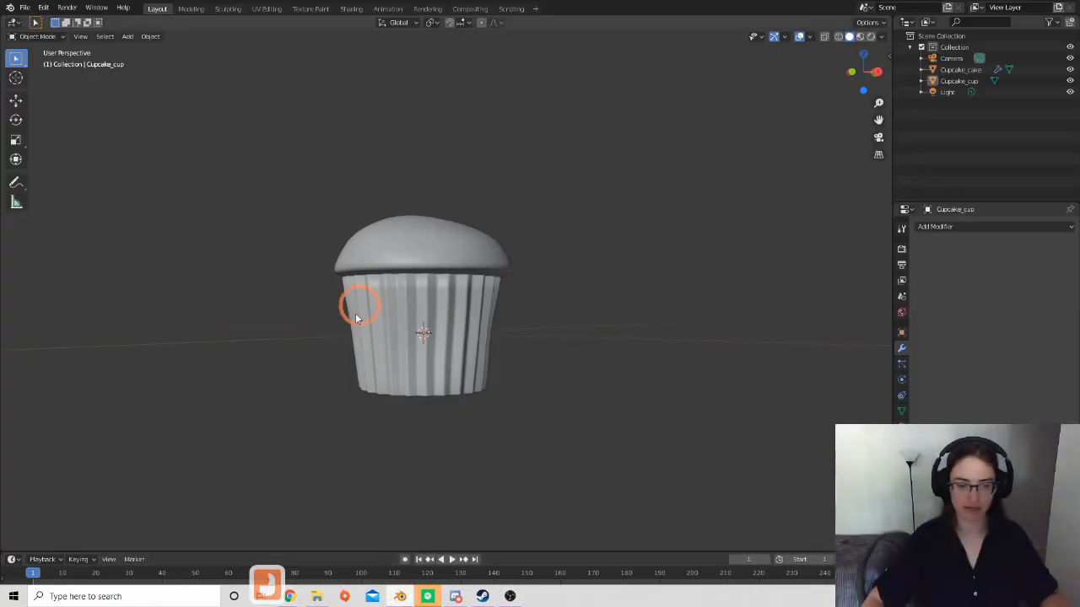
{"action": "scroll", "coordinate": [452, 295], "scroll_direction": "up", "scroll_amount": 4}
{"action": "middle_click_drag", "start_coordinate": [589, 279], "coordinate": [546, 295]}
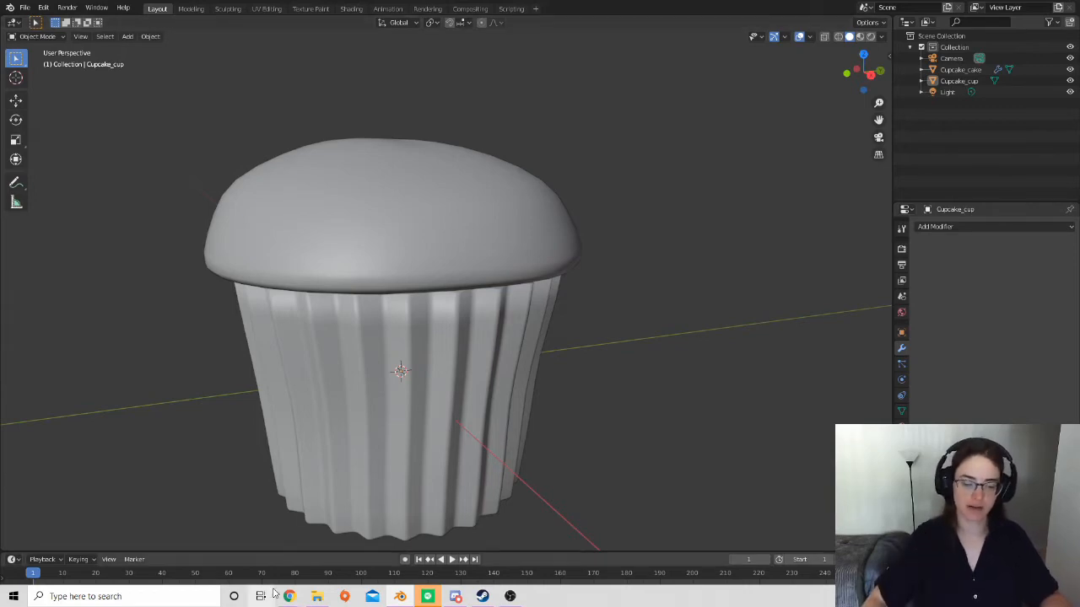
{"action": "mouse_move", "coordinate": [290, 597]}
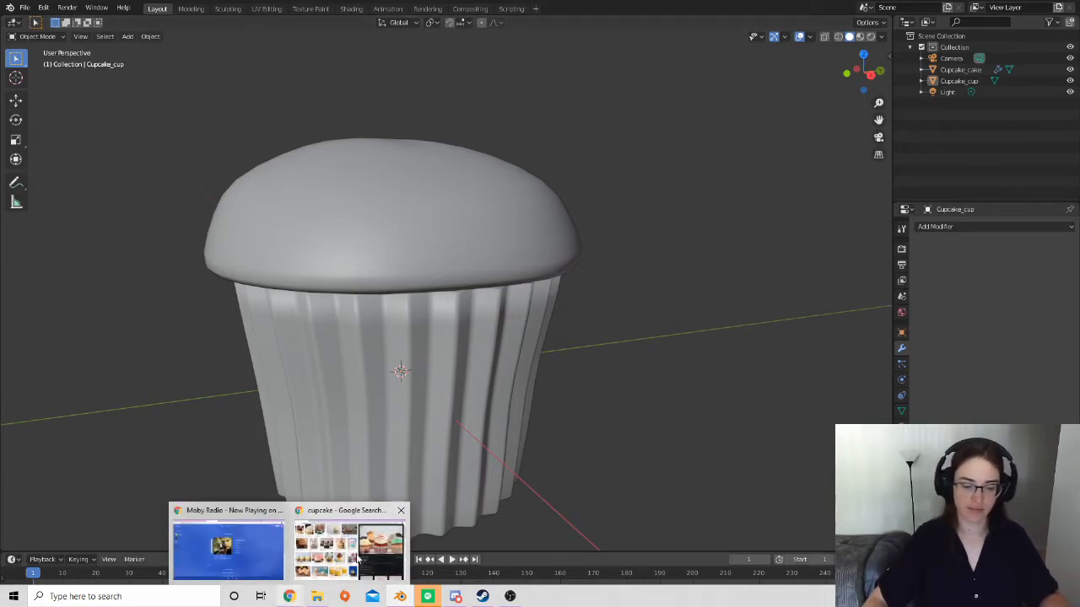
{"action": "left_click", "coordinate": [353, 552]}
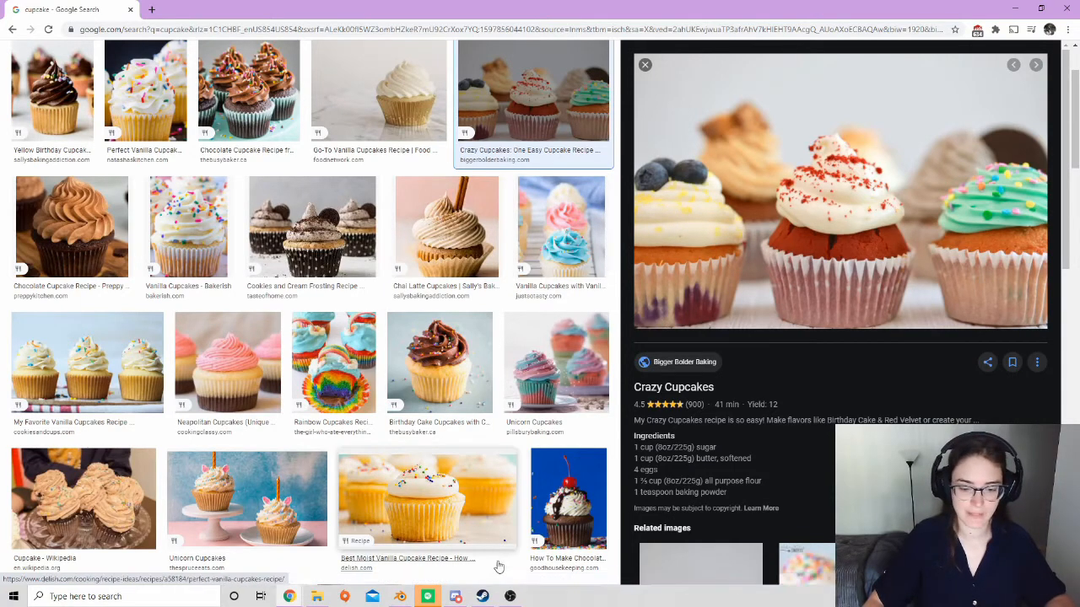
View the whole cupcake in Blender from another side, and bring the browser's Crazy Cupcakes photo back up.
{"action": "left_click", "coordinate": [400, 597]}
{"action": "scroll", "coordinate": [386, 348], "scroll_direction": "down", "scroll_amount": 4}
{"action": "middle_click_drag", "start_coordinate": [386, 348], "coordinate": [448, 346]}
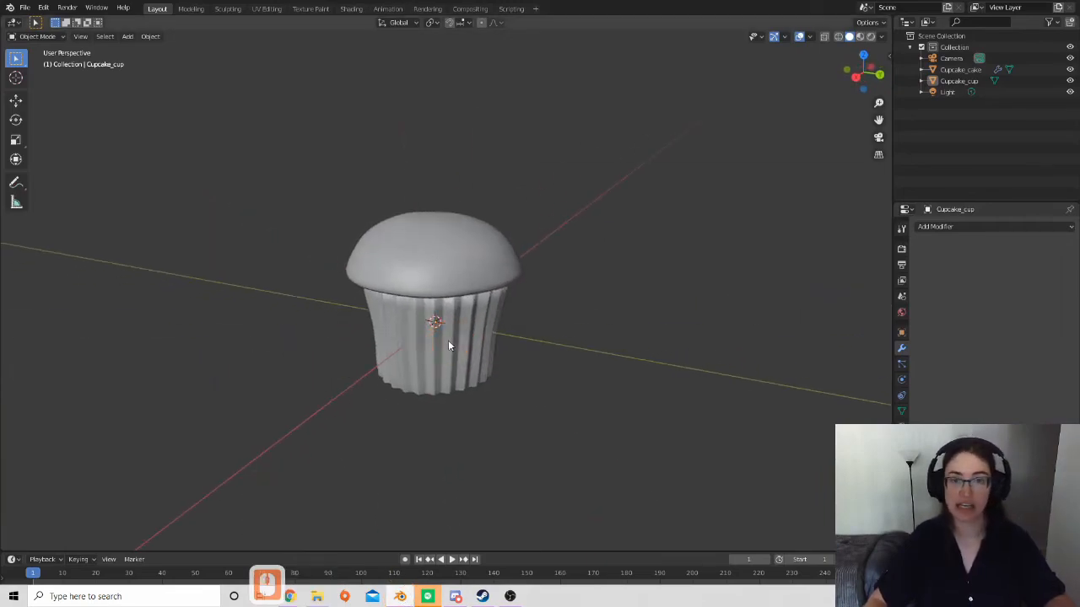
{"action": "scroll", "coordinate": [448, 346], "scroll_direction": "up", "scroll_amount": 2}
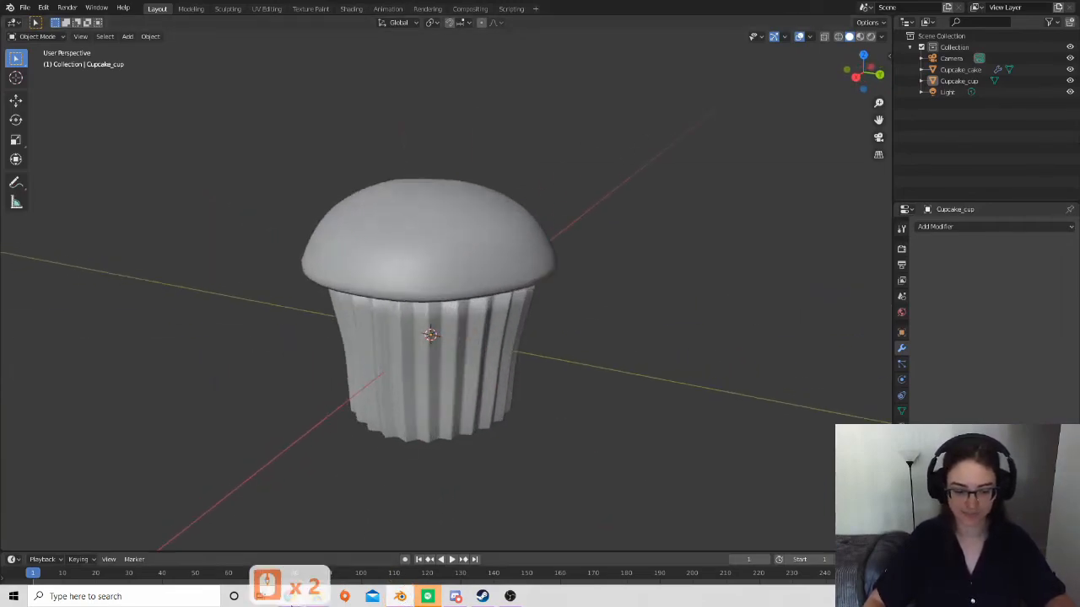
{"action": "mouse_move", "coordinate": [289, 597]}
{"action": "left_click", "coordinate": [350, 540]}
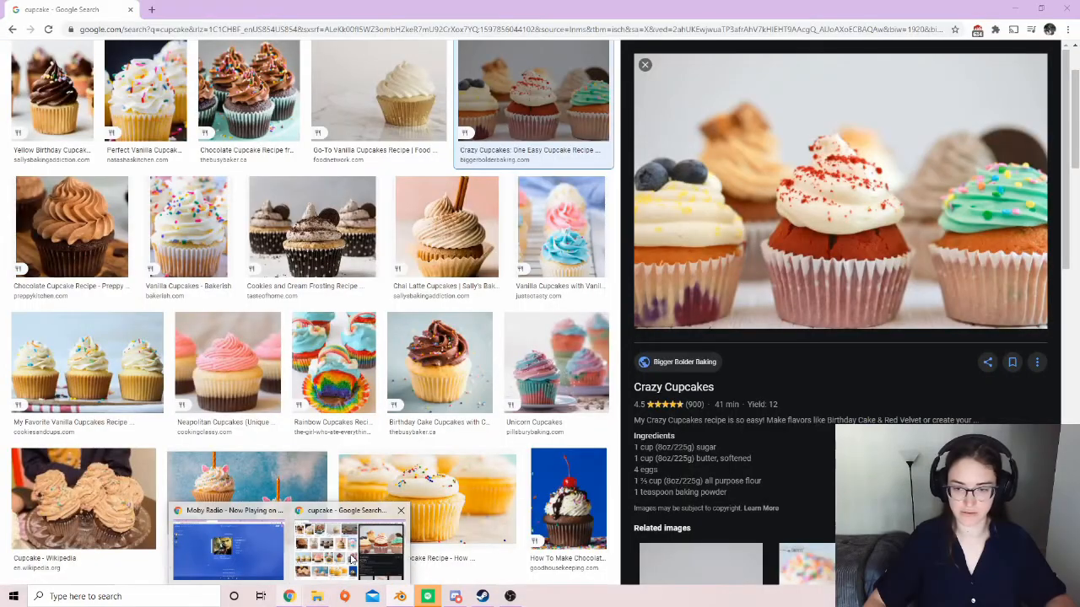
Check the enlarged Crazy Cupcakes reference photo, and return to Blender to examine the top of the cake.
{"action": "left_click", "coordinate": [707, 236]}
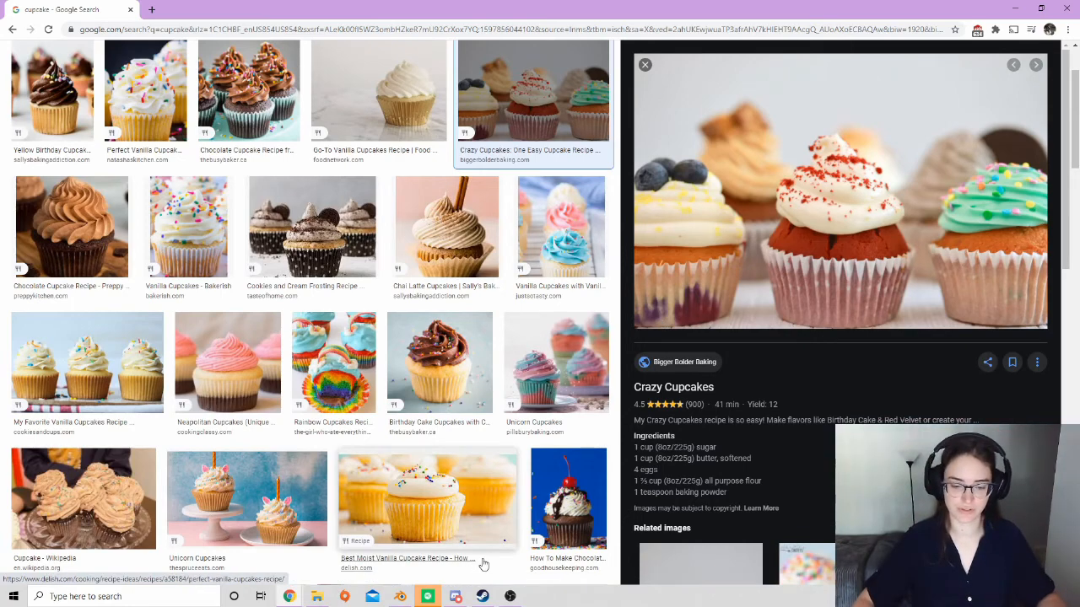
{"action": "left_click", "coordinate": [400, 596]}
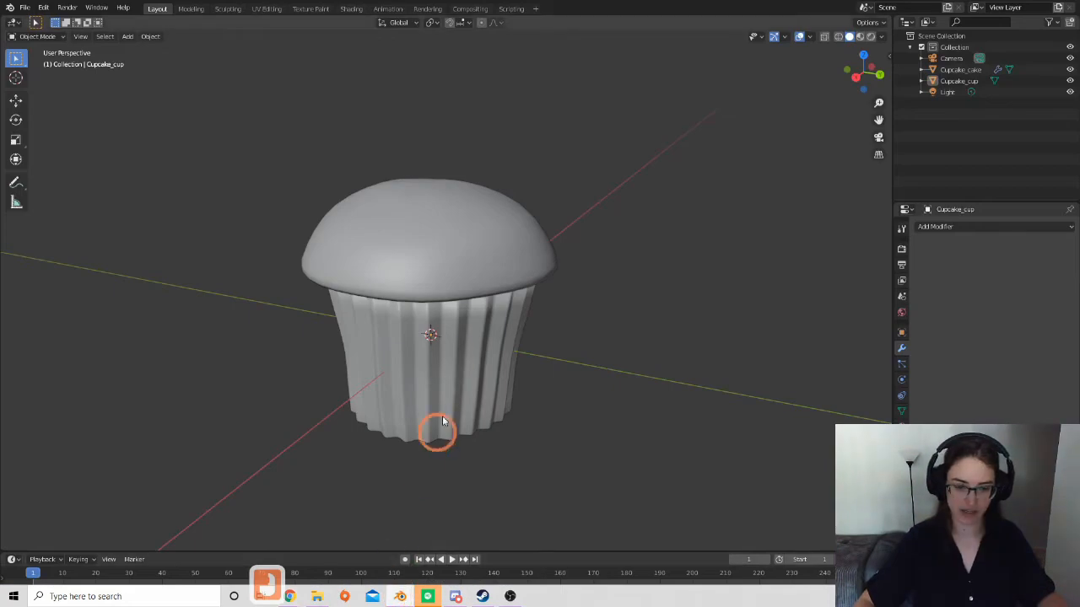
{"action": "scroll", "coordinate": [444, 316], "scroll_direction": "up", "scroll_amount": 2}
{"action": "scroll", "coordinate": [448, 309], "scroll_direction": "down", "scroll_amount": 3}
{"action": "middle_click_drag", "start_coordinate": [516, 252], "coordinate": [507, 300], "text": "shift"}
{"action": "scroll", "coordinate": [482, 318], "scroll_direction": "up", "scroll_amount": 2}
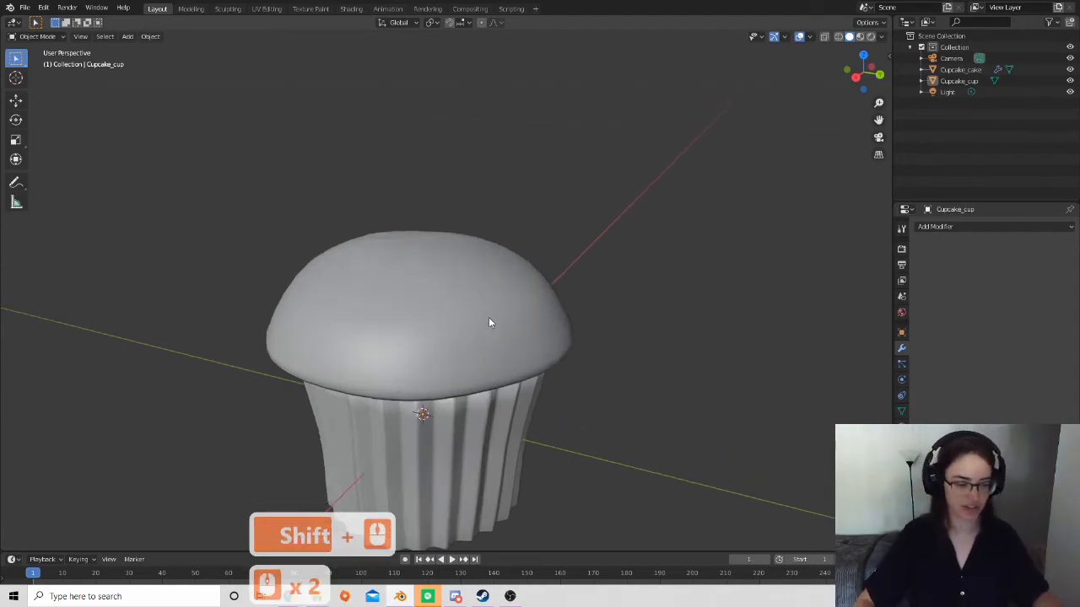
Add a cylinder mesh at the centre of the cupcake and set its radius to 0.023 m.
{"action": "key", "text": "shift+a"}
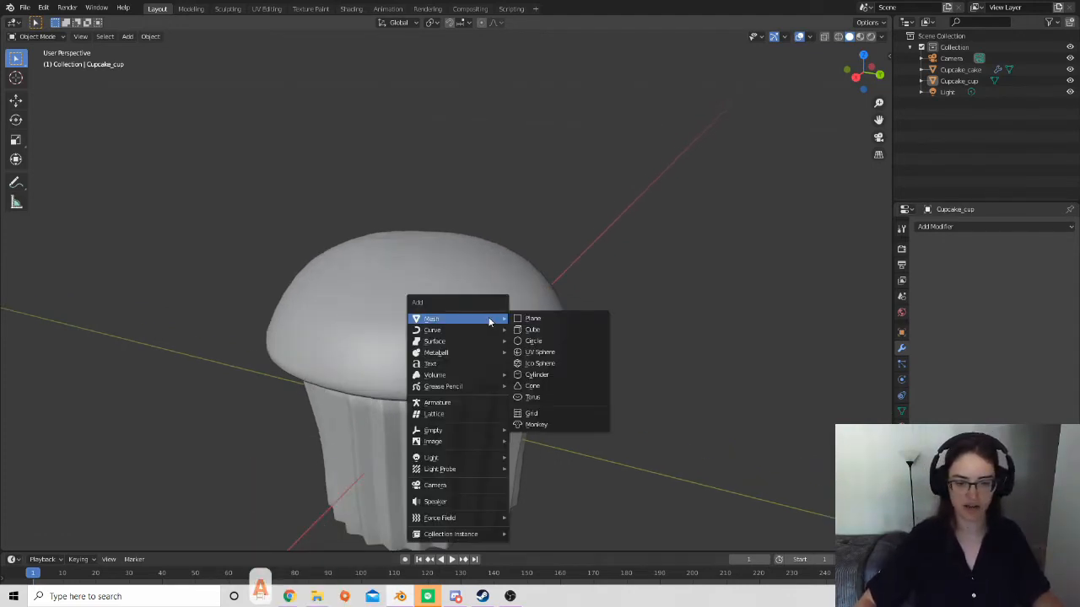
{"action": "left_click", "coordinate": [538, 373]}
{"action": "scroll", "coordinate": [540, 369], "scroll_direction": "down", "scroll_amount": 5}
{"action": "scroll", "coordinate": [540, 370], "scroll_direction": "down", "scroll_amount": 11}
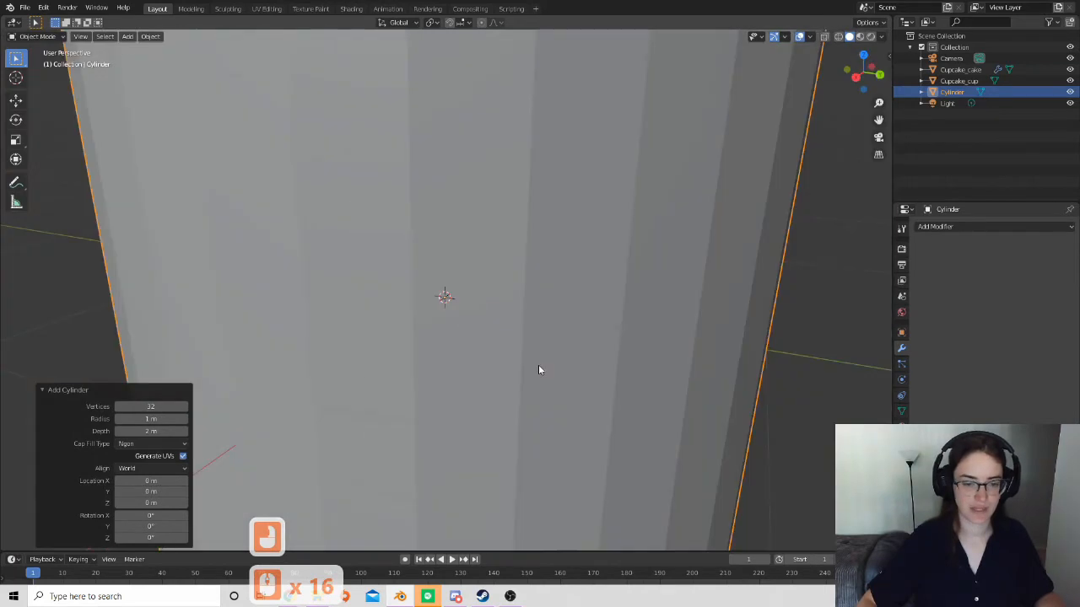
{"action": "left_click_drag", "start_coordinate": [161, 421], "coordinate": [93, 428]}
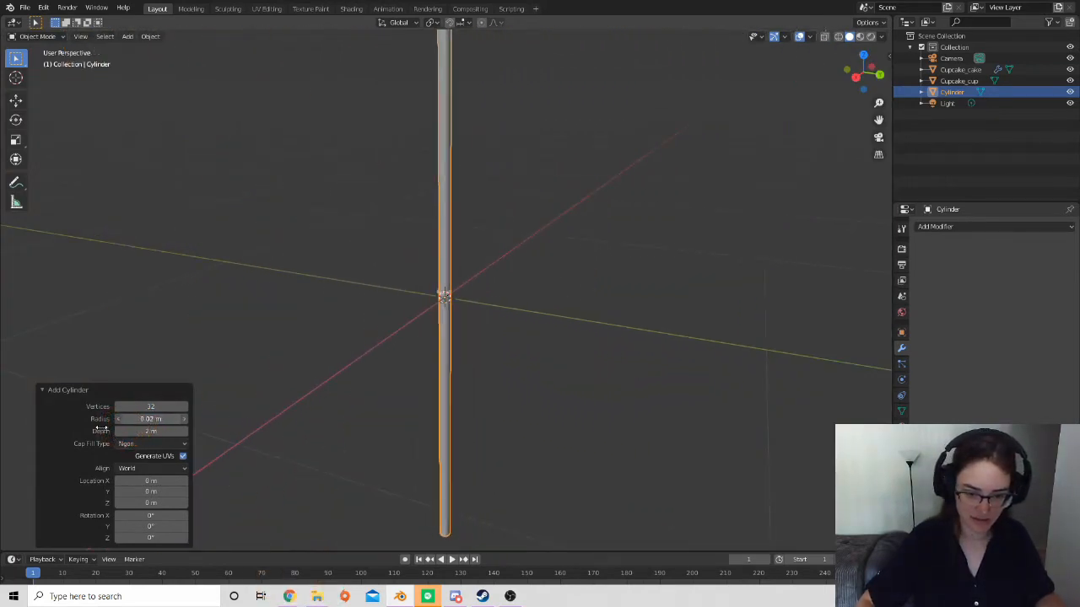
{"action": "scroll", "coordinate": [396, 338], "scroll_direction": "up", "scroll_amount": 13}
{"action": "middle_click_drag", "start_coordinate": [409, 384], "coordinate": [492, 354]}
{"action": "left_click_drag", "start_coordinate": [149, 421], "coordinate": [137, 428]}
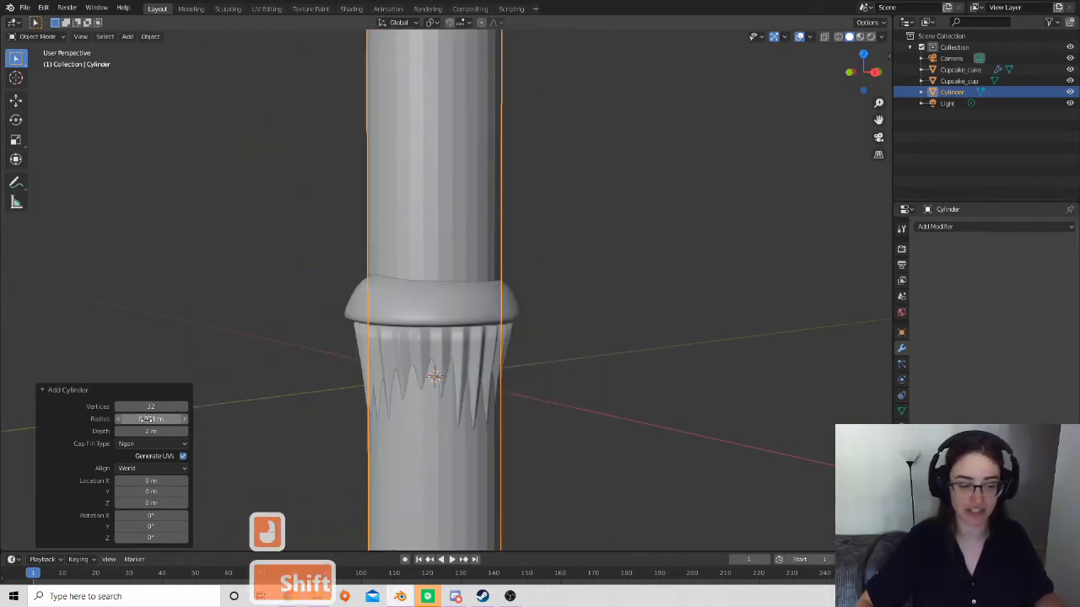
{"action": "mouse_move", "coordinate": [150, 418]}
{"action": "left_mouse_down", "text": "shift"}
{"action": "mouse_move", "coordinate": [171, 428]}
{"action": "mouse_move", "coordinate": [152, 431]}
{"action": "left_mouse_up", "text": "shift"}
Reduce the new cylinder's depth to 0.01 m.
{"action": "middle_click_drag", "start_coordinate": [453, 440], "coordinate": [395, 399]}
{"action": "scroll", "coordinate": [546, 381], "scroll_direction": "down", "scroll_amount": 4}
{"action": "scroll", "coordinate": [394, 399], "scroll_direction": "up", "scroll_amount": 6}
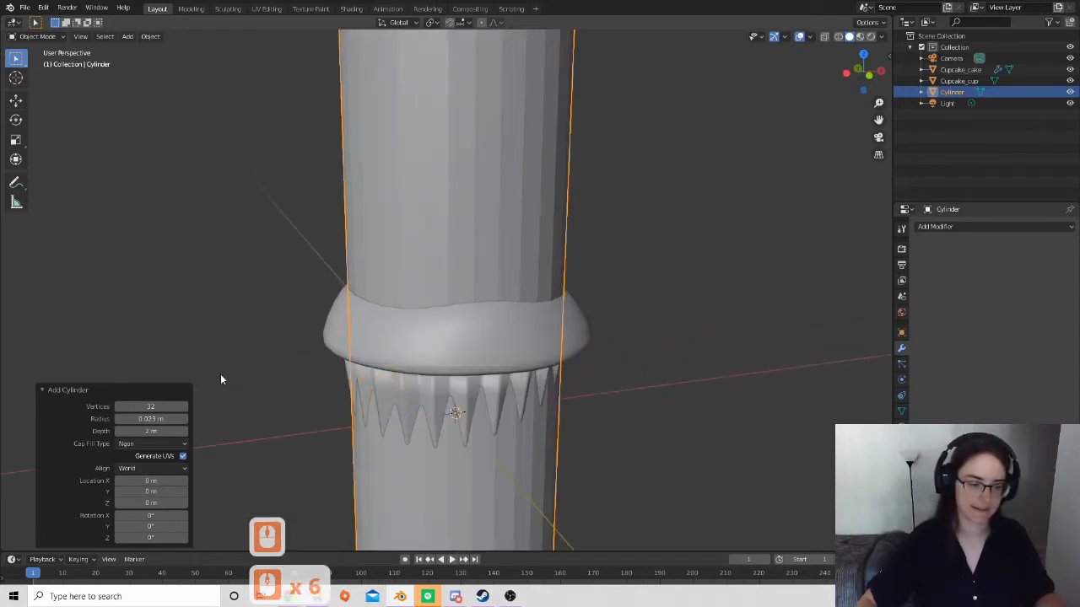
{"action": "middle_click_drag", "start_coordinate": [220, 377], "coordinate": [284, 360]}
{"action": "scroll", "coordinate": [284, 360], "scroll_direction": "down", "scroll_amount": 19}
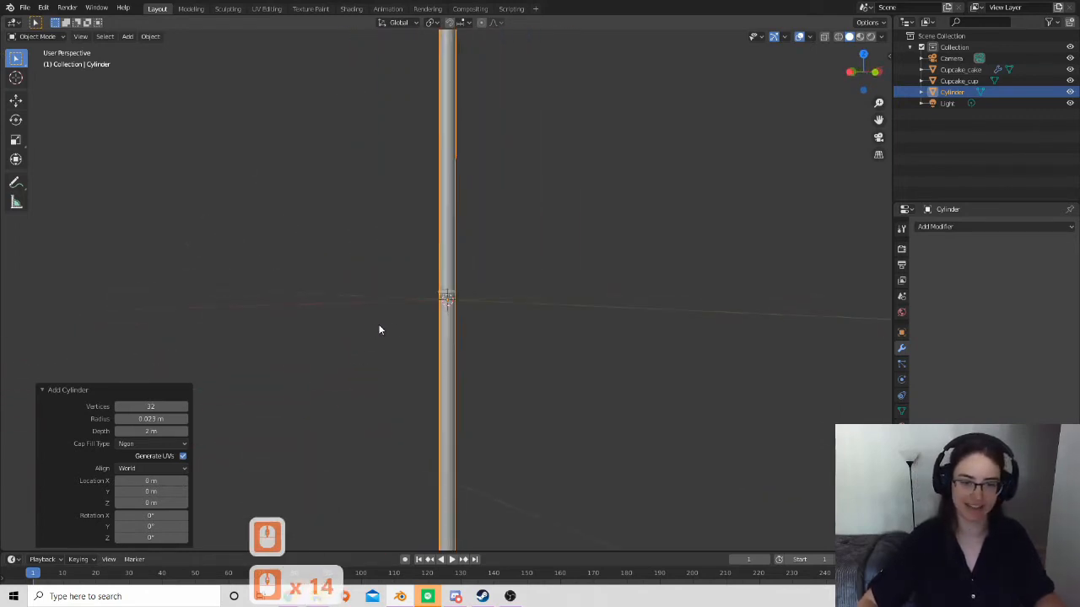
{"action": "scroll", "coordinate": [390, 330], "scroll_direction": "up", "scroll_amount": 9}
{"action": "left_click_drag", "start_coordinate": [159, 431], "coordinate": [41, 436]}
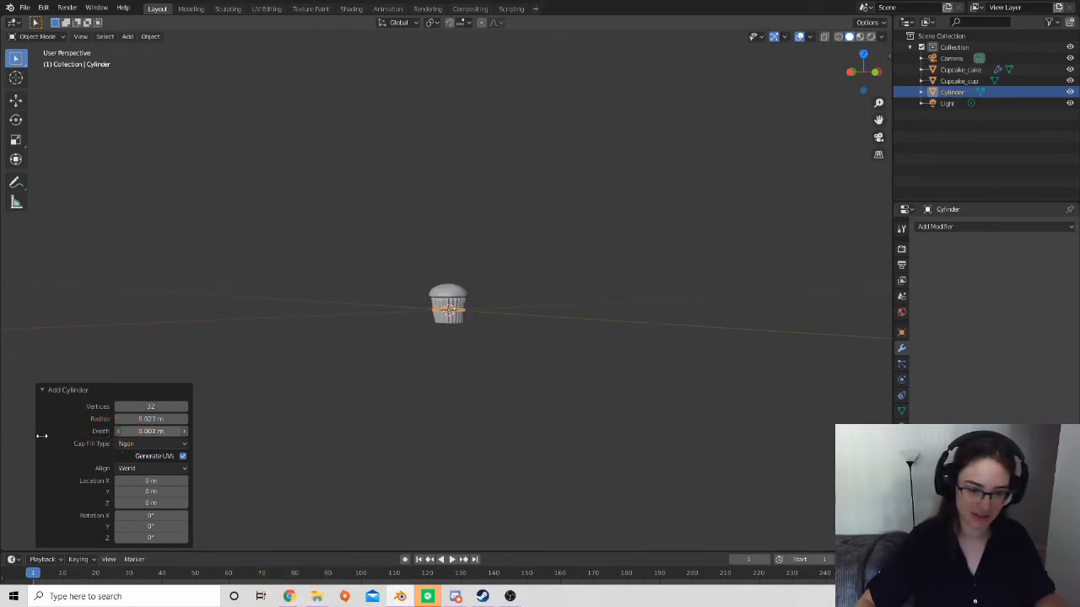
{"action": "scroll", "coordinate": [453, 345], "scroll_direction": "up", "scroll_amount": 10}
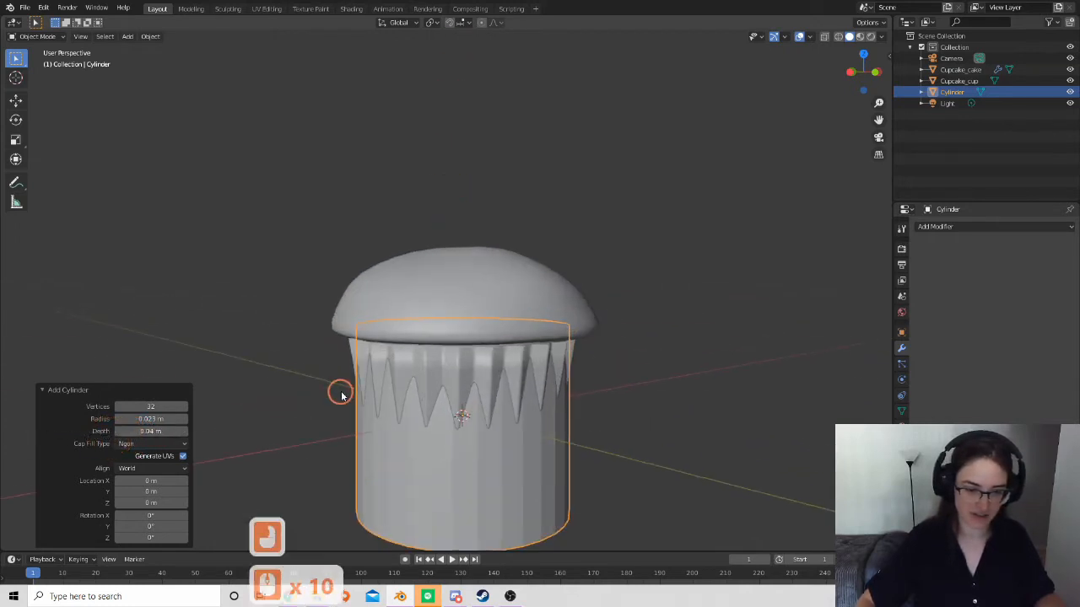
{"action": "left_click", "coordinate": [179, 420]}
{"action": "left_click_drag", "start_coordinate": [167, 432], "coordinate": [165, 432]}
{"action": "middle_click_drag", "start_coordinate": [588, 455], "coordinate": [585, 464]}
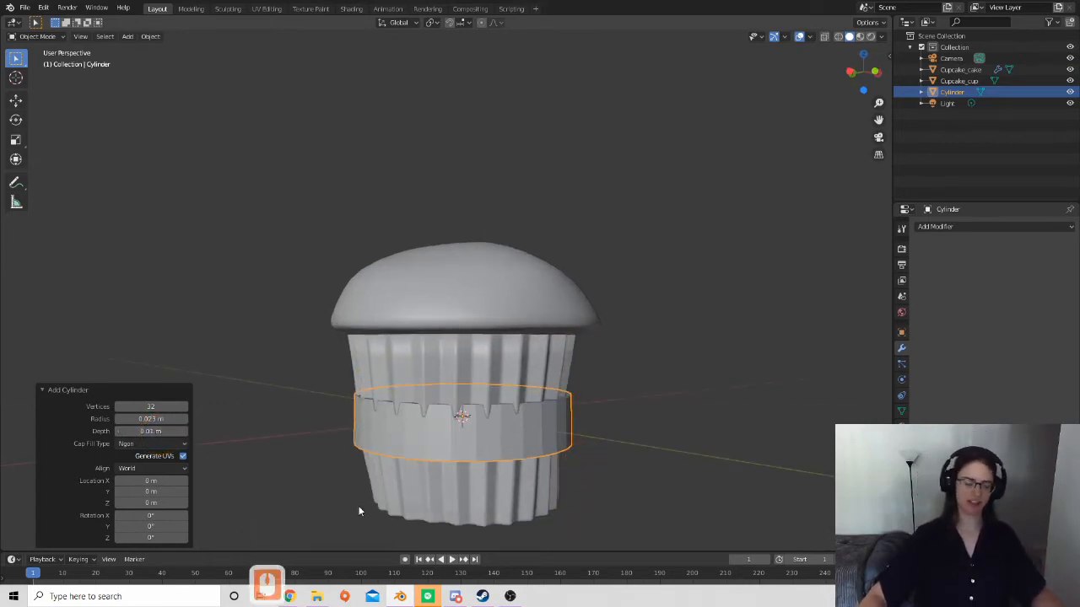
Move the cylinder about 0.0357 m straight up along Z so it sits on top of the cake.
{"action": "middle_click_drag", "start_coordinate": [370, 358], "coordinate": [410, 423]}
{"action": "middle_click_drag", "start_coordinate": [545, 443], "coordinate": [512, 338], "text": "shift"}
{"action": "scroll", "coordinate": [506, 338], "scroll_direction": "up", "scroll_amount": 4}
{"action": "mouse_move", "coordinate": [498, 336]}
{"action": "middle_mouse_down"}
{"action": "mouse_move", "coordinate": [477, 313]}
{"action": "mouse_move", "coordinate": [450, 330]}
{"action": "mouse_move", "coordinate": [477, 366]}
{"action": "mouse_move", "coordinate": [489, 414]}
{"action": "mouse_move", "coordinate": [493, 312]}
{"action": "mouse_move", "coordinate": [427, 398]}
{"action": "mouse_move", "coordinate": [494, 325]}
{"action": "middle_mouse_up"}
{"action": "scroll", "coordinate": [493, 312], "scroll_direction": "down", "scroll_amount": 3}
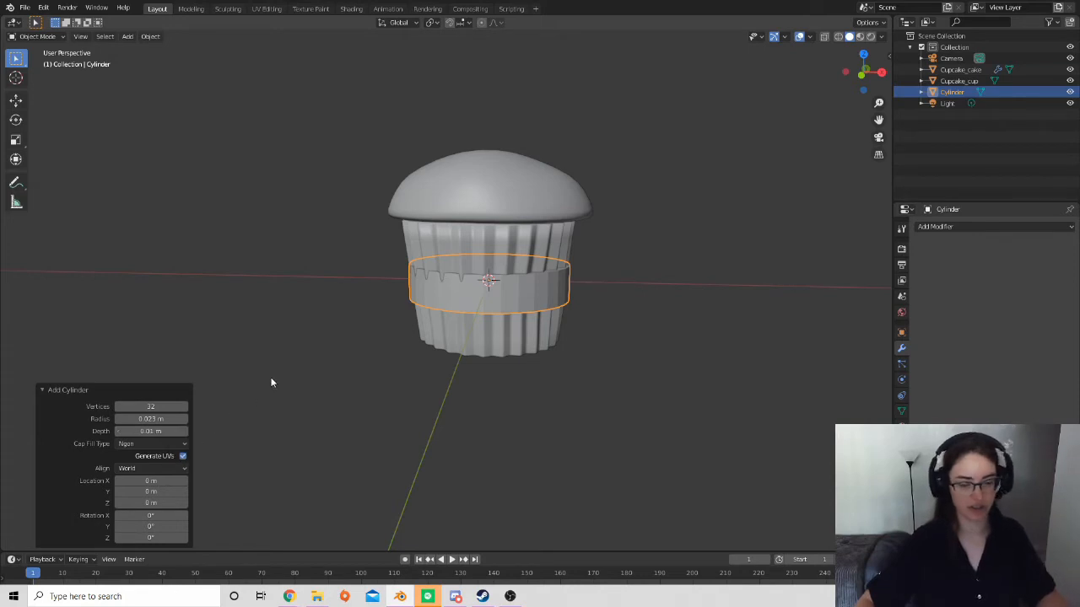
{"action": "middle_click_drag", "start_coordinate": [533, 275], "coordinate": [432, 138], "text": "shift"}
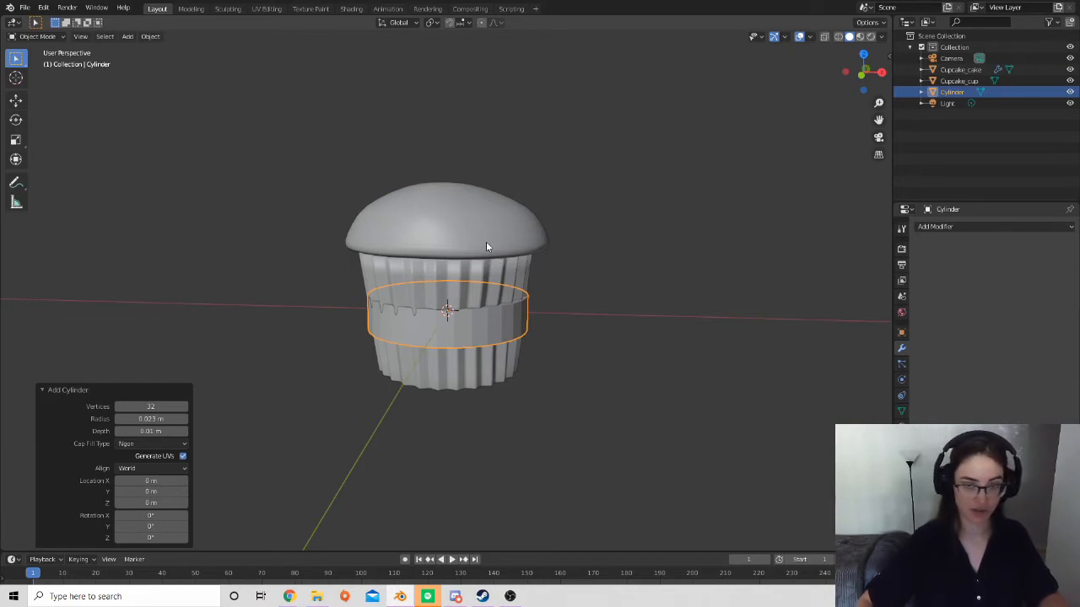
{"action": "key", "text": "g"}
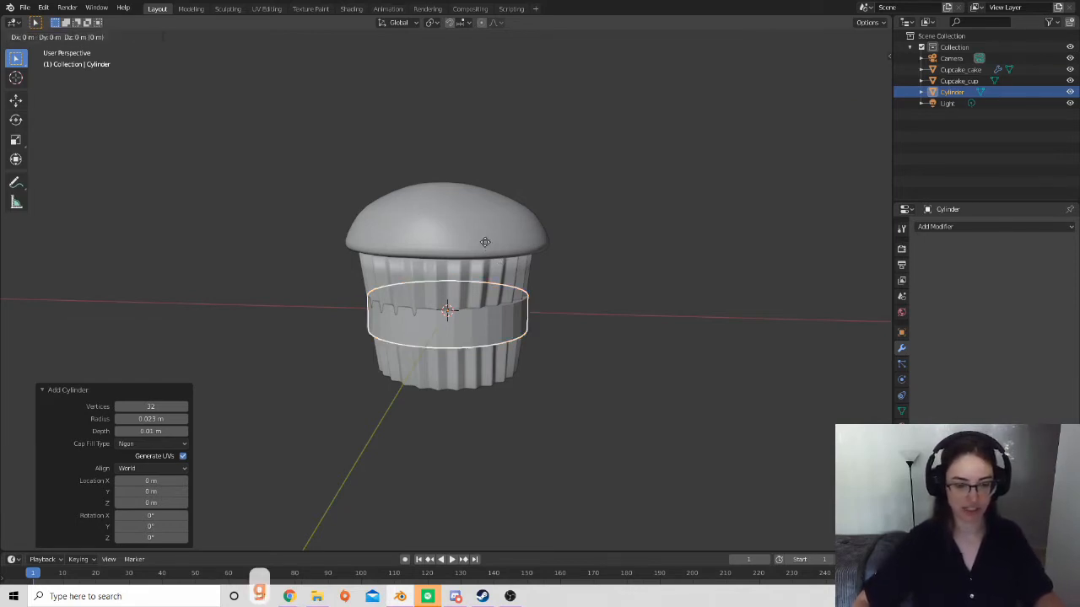
{"action": "key", "text": "z"}
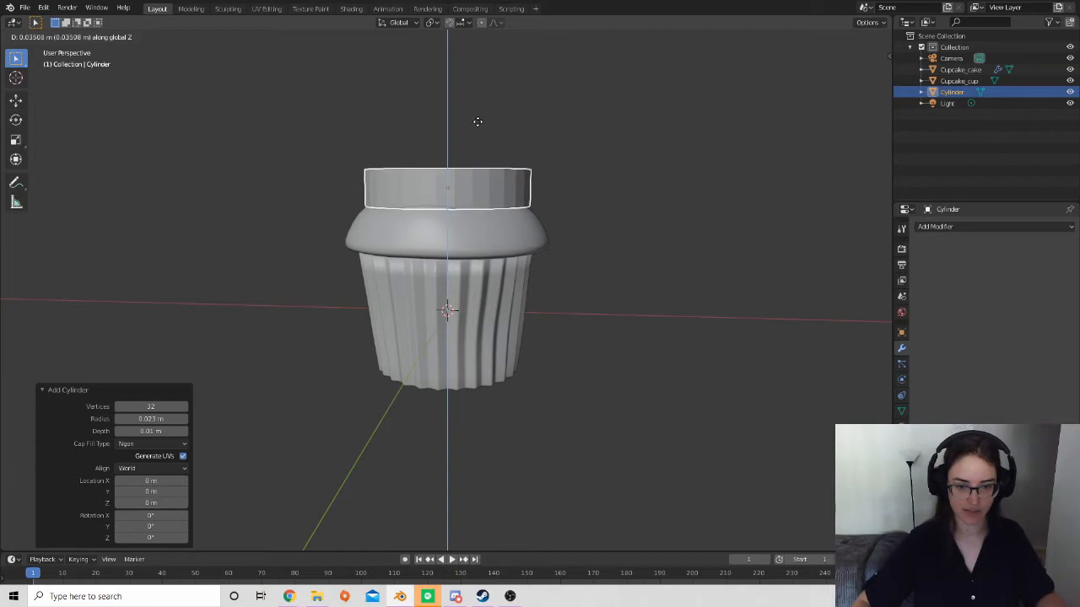
{"action": "left_click", "coordinate": [481, 148]}
{"action": "middle_click_drag", "start_coordinate": [485, 291], "coordinate": [594, 253]}
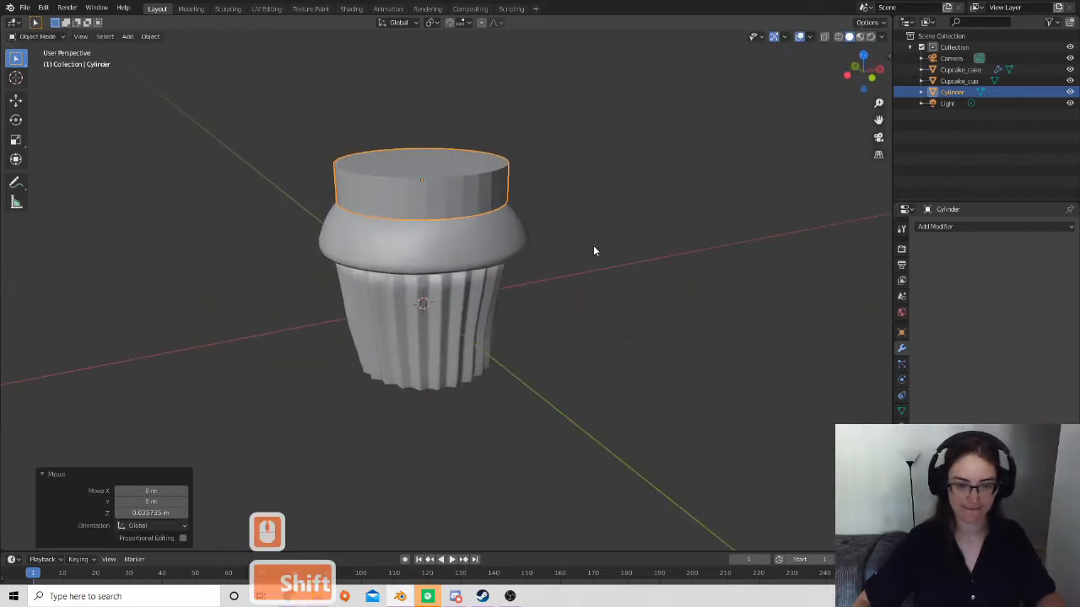
Examine from several angles and distances how the cylinder sits on the cake top.
{"action": "scroll", "coordinate": [514, 368], "scroll_direction": "down", "scroll_amount": 7}
{"action": "middle_click_drag", "start_coordinate": [516, 380], "coordinate": [475, 337]}
{"action": "scroll", "coordinate": [475, 337], "scroll_direction": "up", "scroll_amount": 9}
{"action": "scroll", "coordinate": [635, 330], "scroll_direction": "down", "scroll_amount": 4}
{"action": "middle_click_drag", "start_coordinate": [469, 381], "coordinate": [533, 419], "text": "shift"}
{"action": "scroll", "coordinate": [514, 393], "scroll_direction": "up", "scroll_amount": 4}
{"action": "scroll", "coordinate": [599, 361], "scroll_direction": "down", "scroll_amount": 4}
{"action": "scroll", "coordinate": [478, 404], "scroll_direction": "up", "scroll_amount": 4}
{"action": "middle_click_drag", "start_coordinate": [574, 318], "coordinate": [508, 306]}
{"action": "scroll", "coordinate": [604, 359], "scroll_direction": "up", "scroll_amount": 1}
{"action": "scroll", "coordinate": [604, 359], "scroll_direction": "up", "scroll_amount": 2}
{"action": "scroll", "coordinate": [509, 306], "scroll_direction": "down", "scroll_amount": 3}
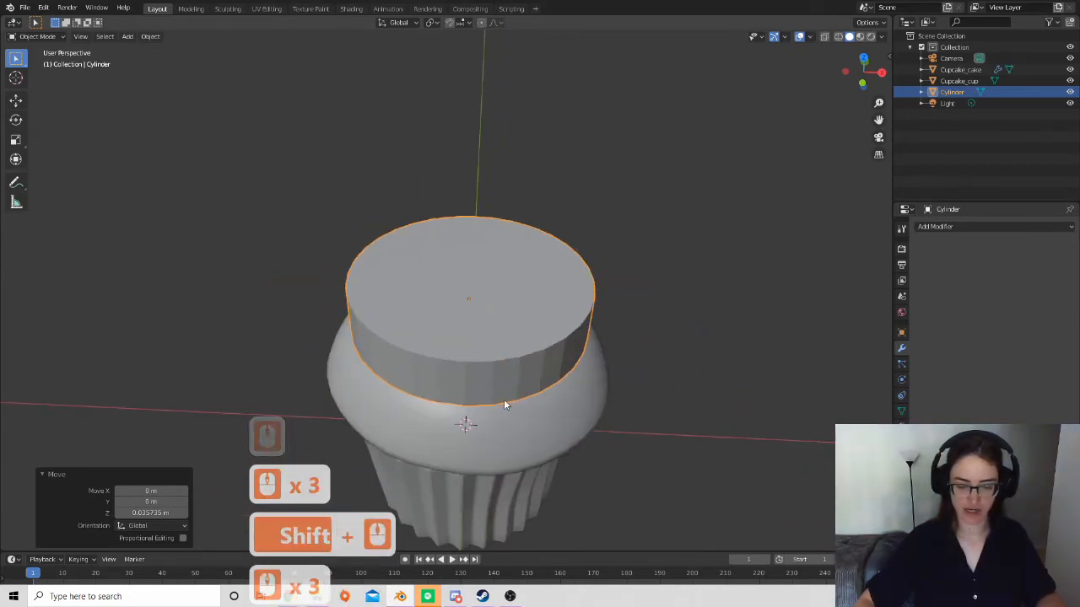
{"action": "middle_click_drag", "start_coordinate": [504, 405], "coordinate": [518, 369]}
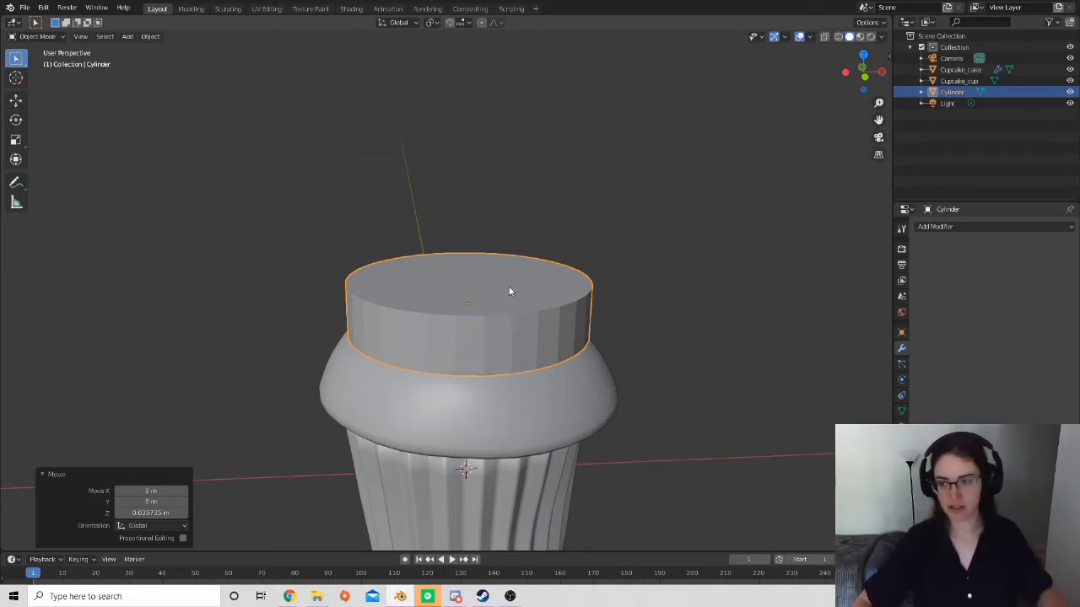
{"action": "middle_click_drag", "start_coordinate": [528, 296], "coordinate": [482, 329], "text": "shift"}
Try to inset the cylinder by about 0.0017 m in Edit Mode with all its faces selected.
{"action": "key", "text": "Tab"}
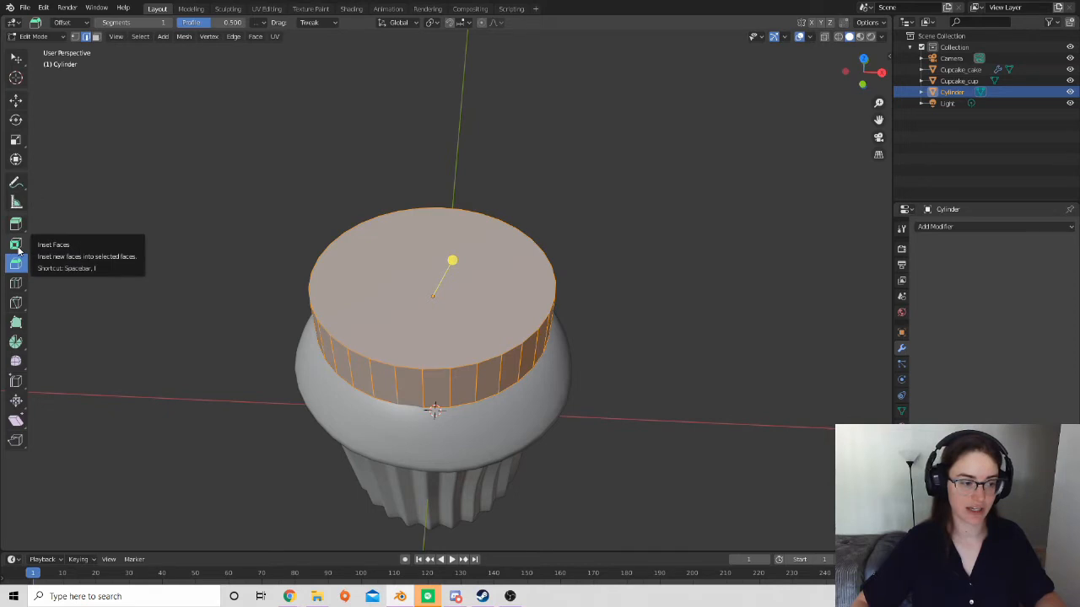
{"action": "left_click", "coordinate": [17, 245]}
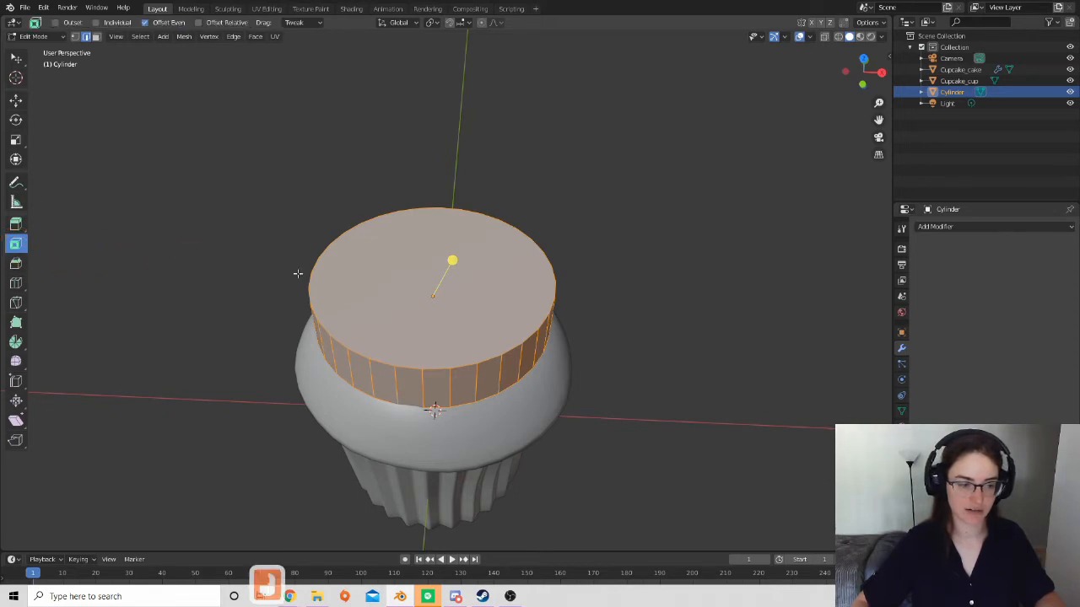
{"action": "left_click_drag", "start_coordinate": [453, 261], "coordinate": [440, 276]}
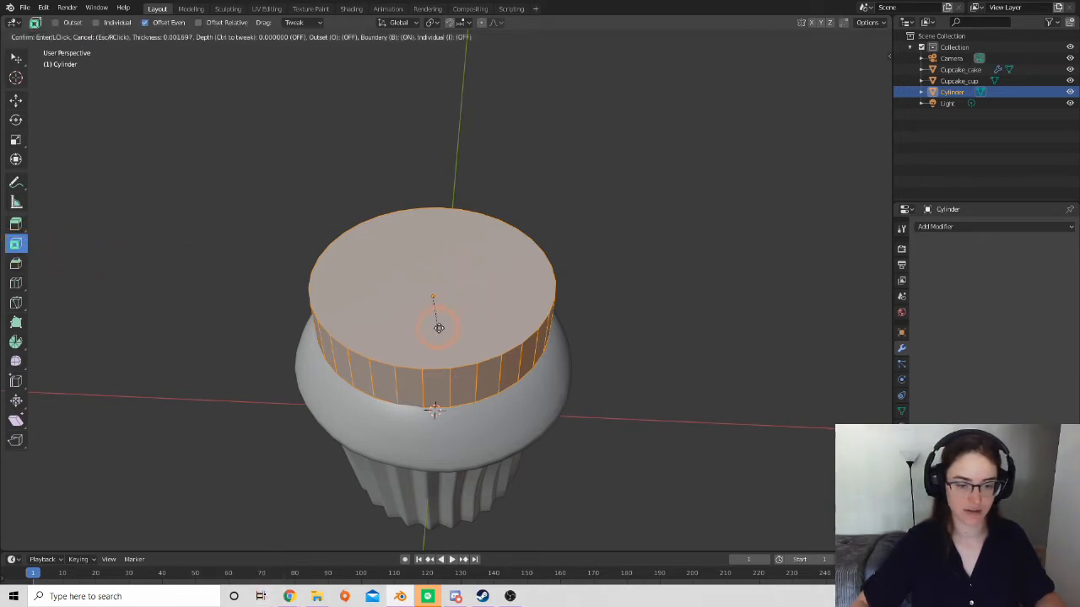
{"action": "left_click_drag", "start_coordinate": [435, 325], "coordinate": [440, 311]}
{"action": "key", "text": "Escape"}
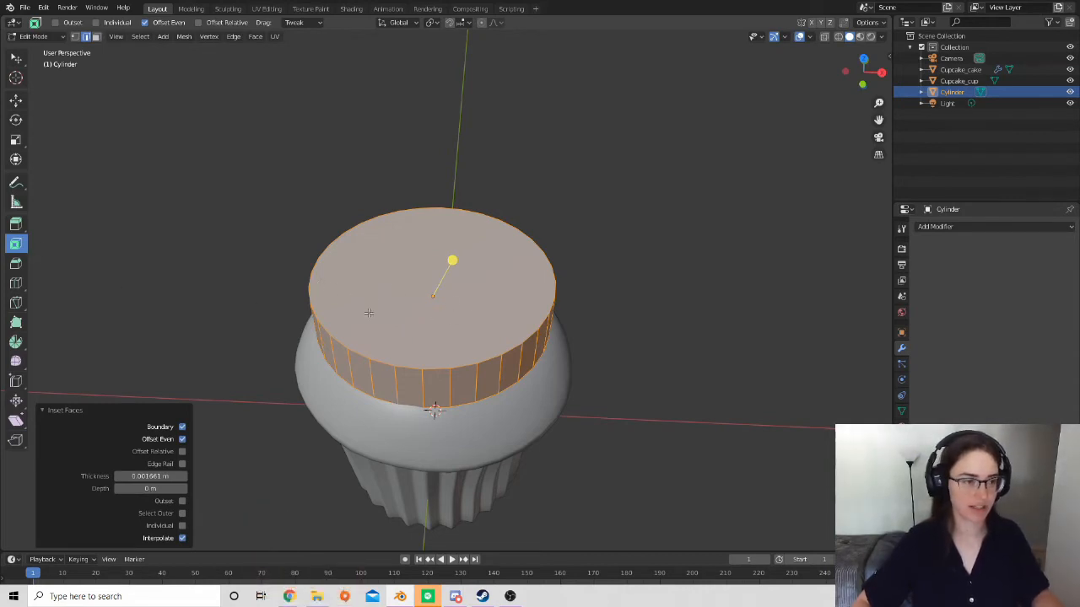
Inspect the inset cylinder, and undo the inset and the switch to Edit Mode.
{"action": "scroll", "coordinate": [395, 276], "scroll_direction": "down", "scroll_amount": 2}
{"action": "middle_click_drag", "start_coordinate": [405, 270], "coordinate": [497, 255]}
{"action": "scroll", "coordinate": [446, 285], "scroll_direction": "down", "scroll_amount": 4}
{"action": "scroll", "coordinate": [475, 318], "scroll_direction": "up", "scroll_amount": 8}
{"action": "scroll", "coordinate": [475, 319], "scroll_direction": "up", "scroll_amount": 2}
{"action": "middle_click_drag", "start_coordinate": [475, 319], "coordinate": [465, 340]}
{"action": "scroll", "coordinate": [505, 307], "scroll_direction": "down", "scroll_amount": 4}
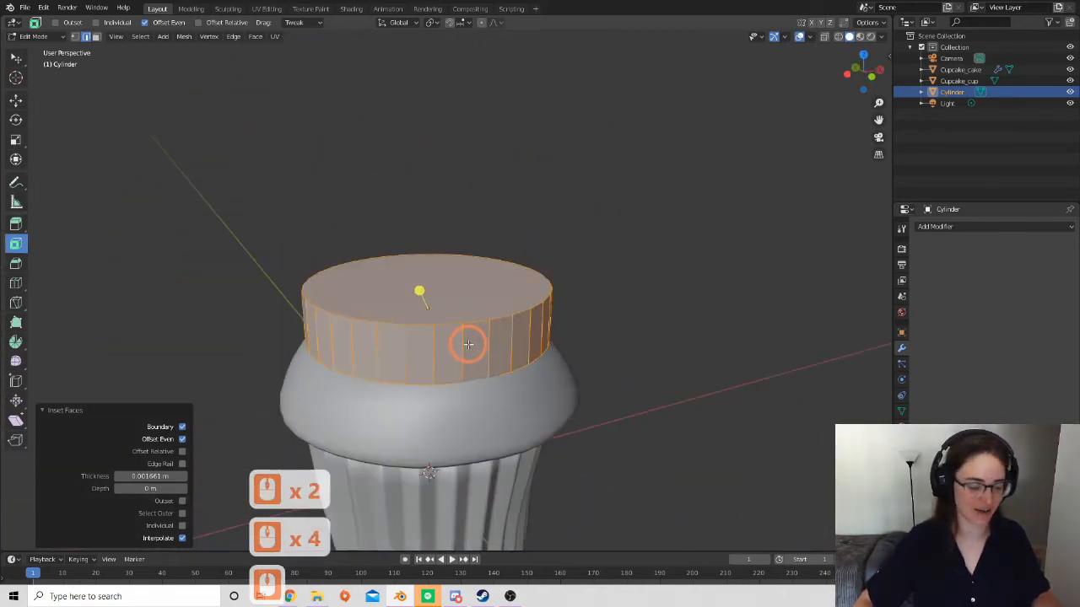
{"action": "key", "text": "ctrl+z"}
{"action": "key", "text": "ctrl+z"}
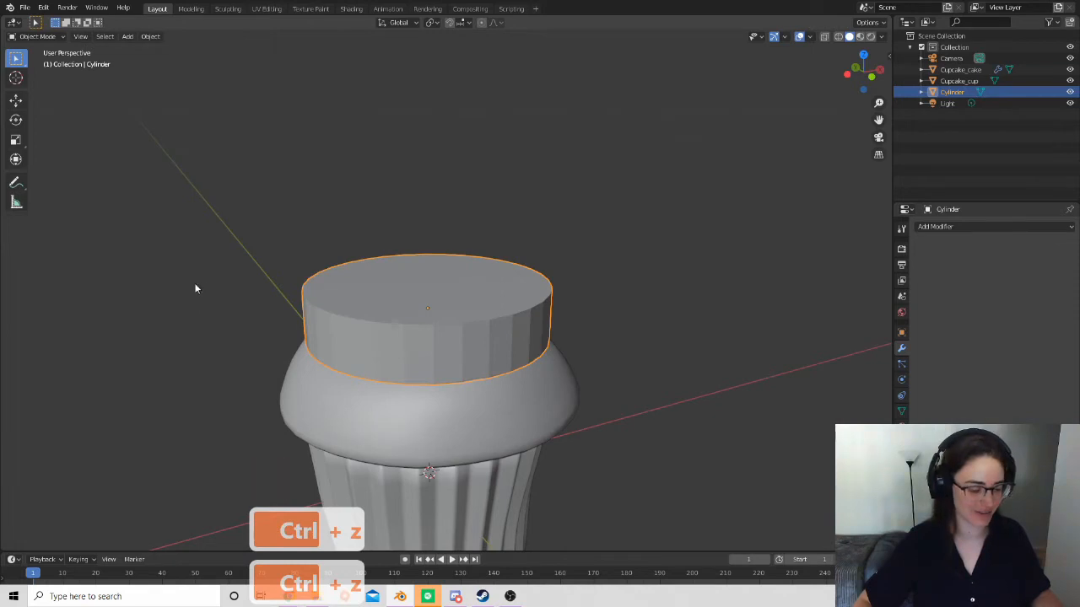
Edit the cylinder's mesh in face selection mode and select only its top face.
{"action": "middle_click_drag", "start_coordinate": [390, 294], "coordinate": [296, 294]}
{"action": "scroll", "coordinate": [296, 294], "scroll_direction": "up", "scroll_amount": 3}
{"action": "middle_click_drag", "start_coordinate": [354, 326], "coordinate": [284, 304]}
{"action": "key", "text": "Tab"}
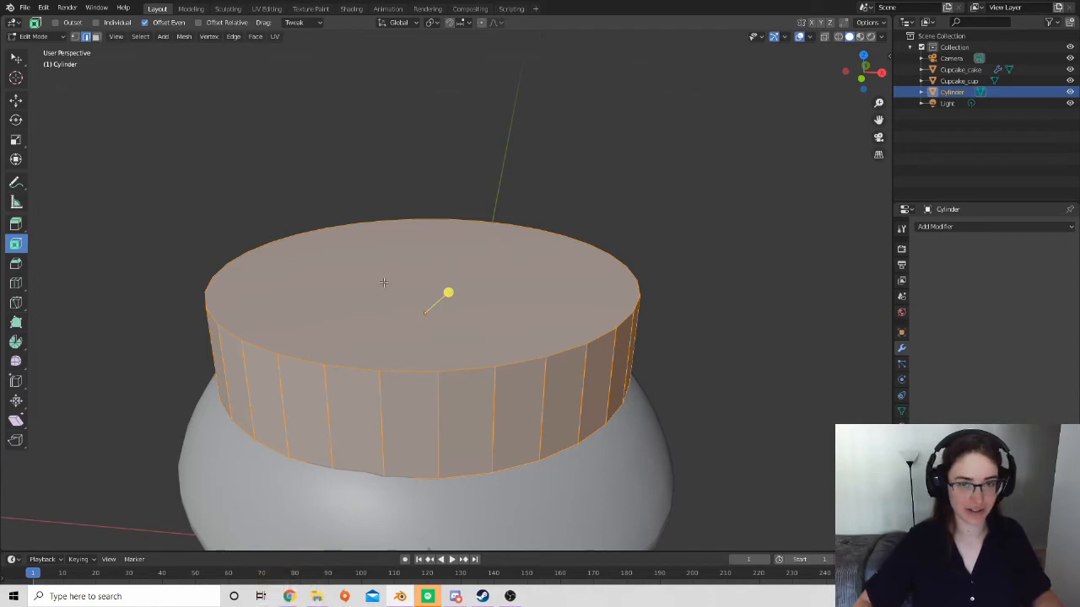
{"action": "left_click", "coordinate": [97, 39]}
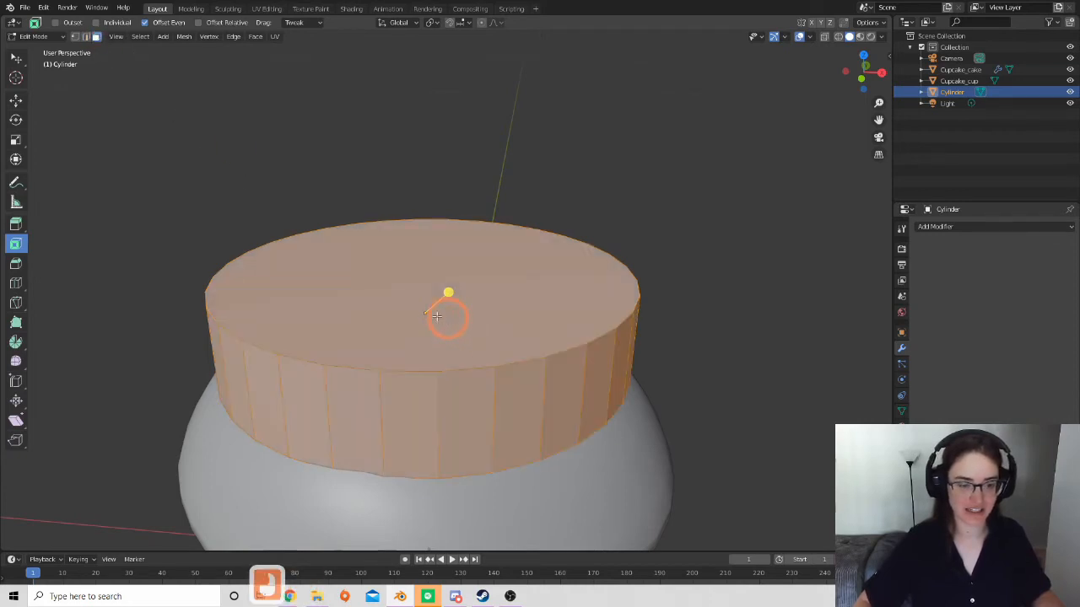
{"action": "left_click", "coordinate": [399, 324]}
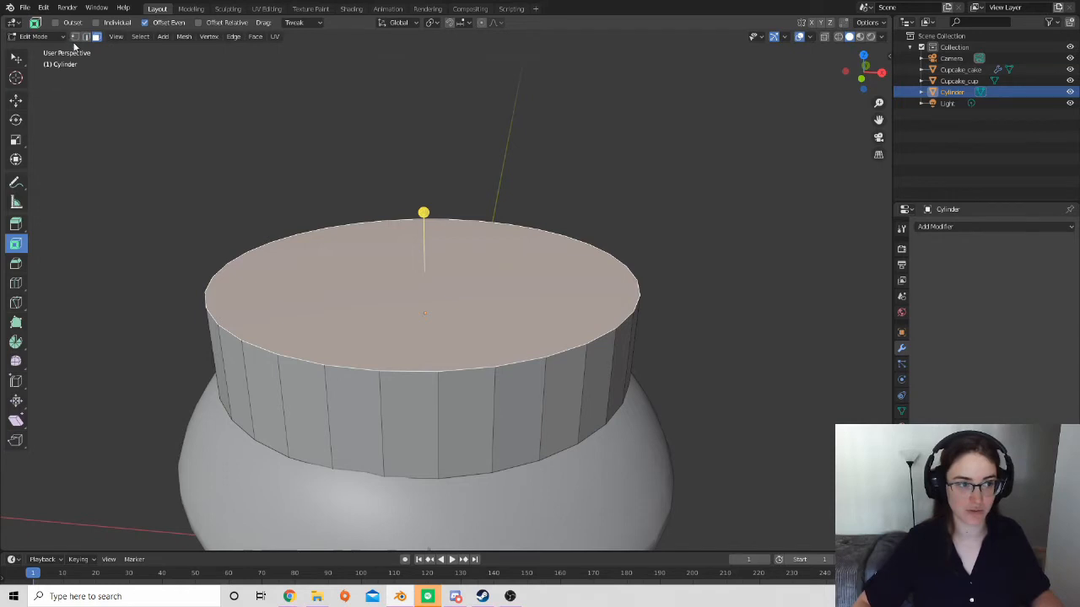
{"action": "scroll", "coordinate": [431, 320], "scroll_direction": "down", "scroll_amount": 3}
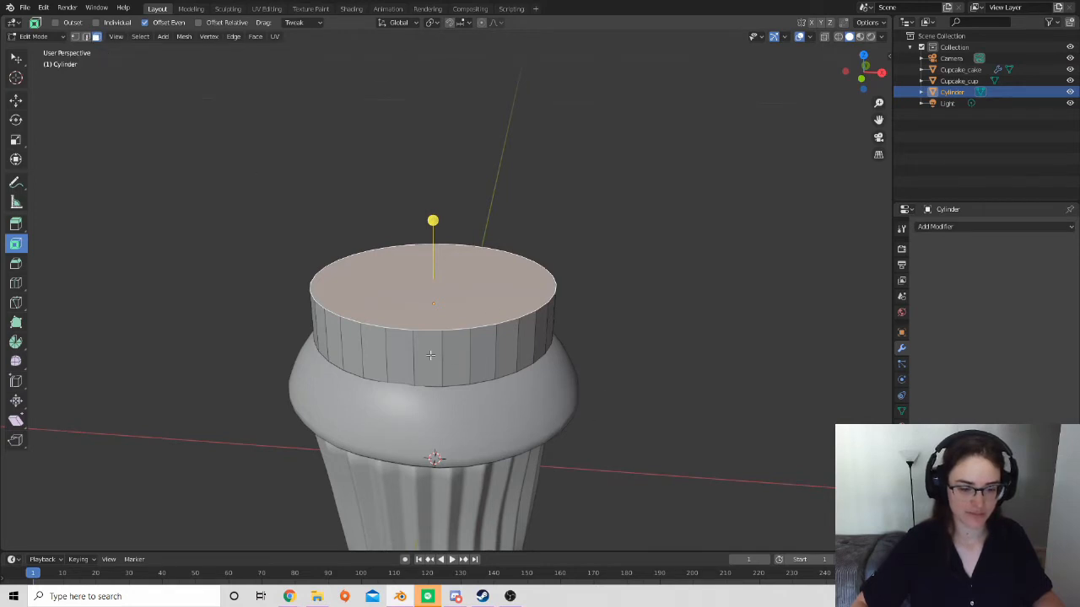
{"action": "double_click", "coordinate": [420, 302]}
Inset the cylinder's top face by about 0.0069 m to form a smaller inner circle.
{"action": "scroll", "coordinate": [436, 308], "scroll_direction": "up", "scroll_amount": 2}
{"action": "left_click", "coordinate": [14, 244]}
{"action": "left_click", "coordinate": [474, 226]}
{"action": "left_click_drag", "start_coordinate": [427, 216], "coordinate": [429, 279]}
{"action": "scroll", "coordinate": [429, 280], "scroll_direction": "down", "scroll_amount": 3}
{"action": "middle_click_drag", "start_coordinate": [430, 279], "coordinate": [464, 361]}
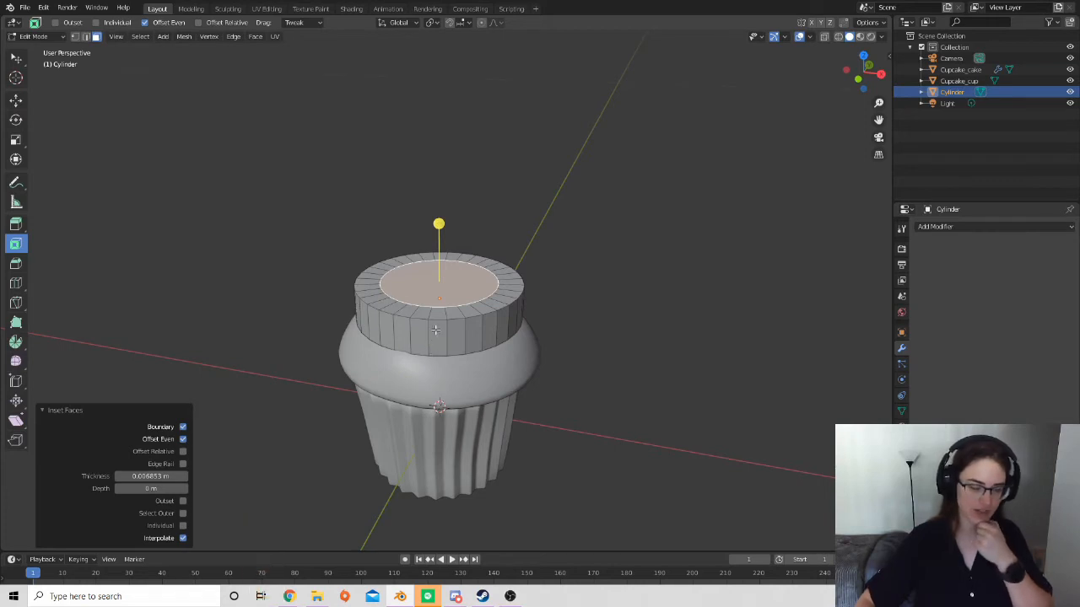
Extrude the inner circular face about 0.0069 m upward to form a second, narrower tier.
{"action": "scroll", "coordinate": [432, 335], "scroll_direction": "up", "scroll_amount": 2}
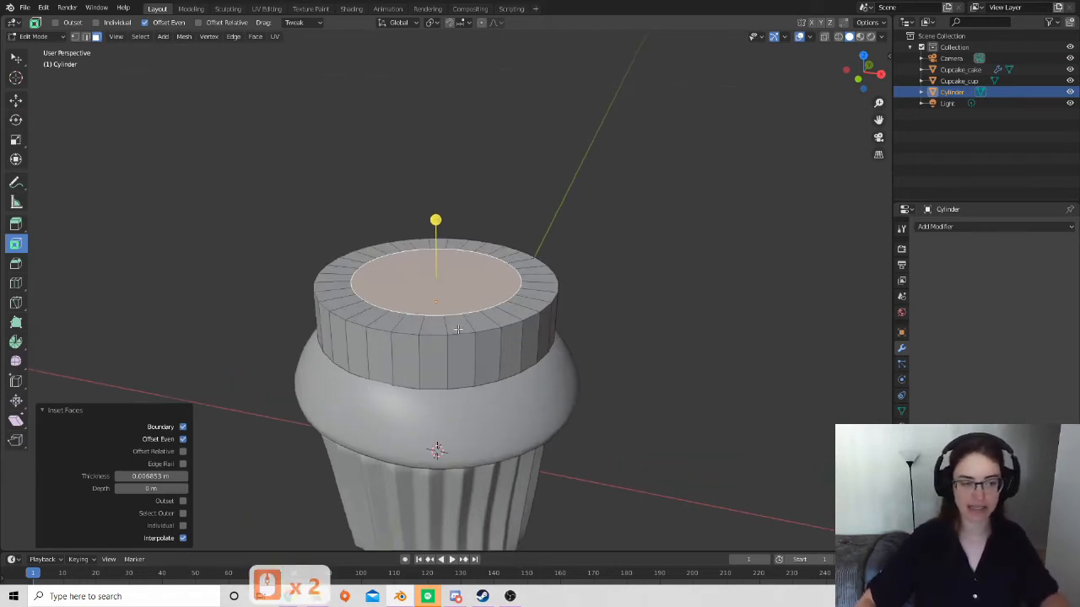
{"action": "left_click", "coordinate": [17, 225]}
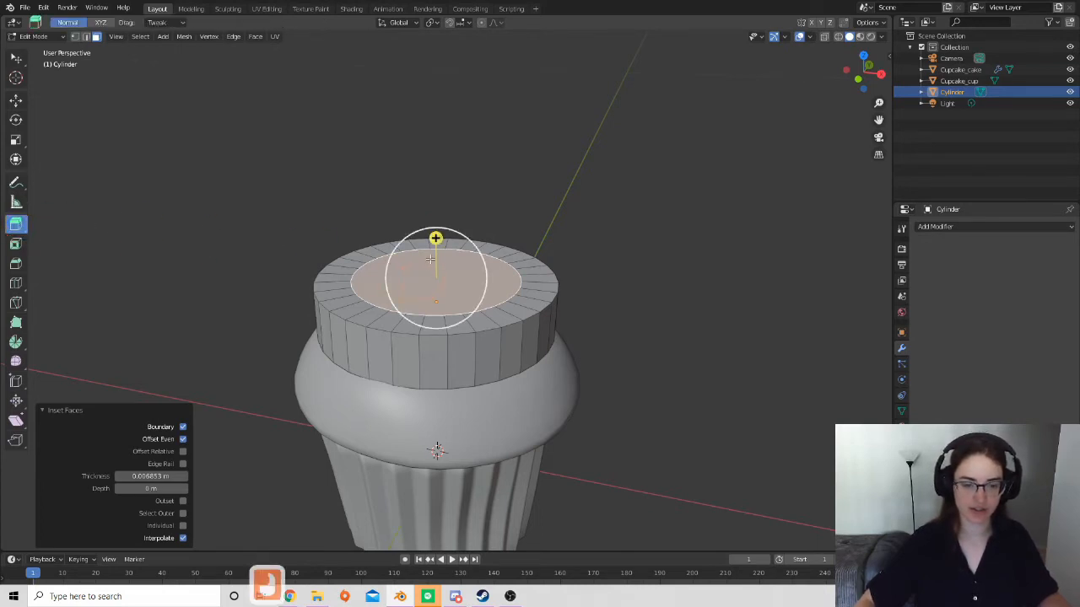
{"action": "left_click_drag", "start_coordinate": [435, 238], "coordinate": [456, 204]}
{"action": "middle_click_drag", "start_coordinate": [523, 340], "coordinate": [532, 304]}
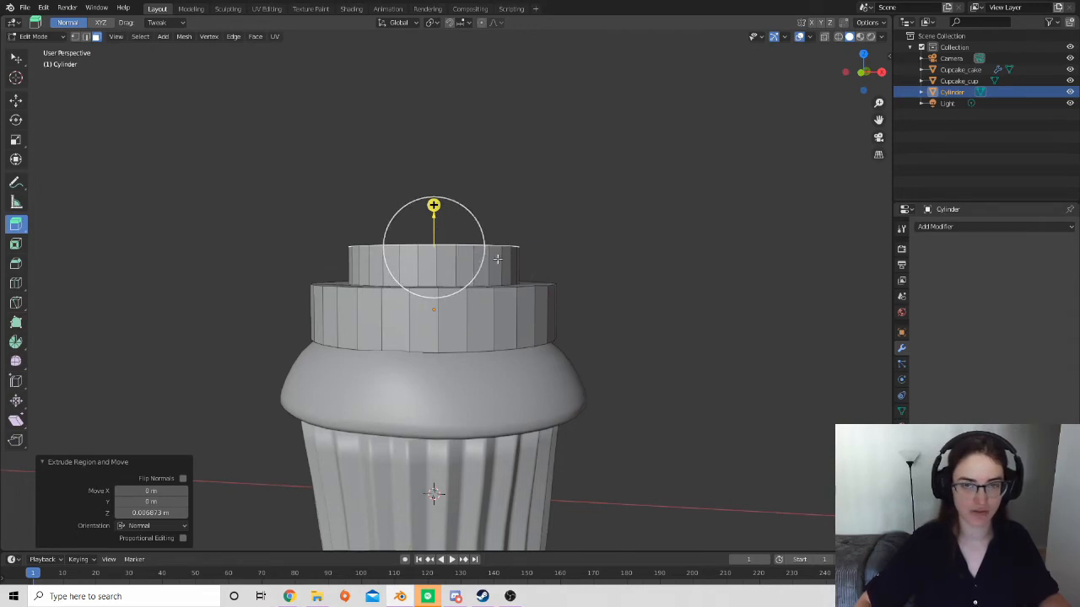
{"action": "middle_click_drag", "start_coordinate": [600, 262], "coordinate": [549, 374]}
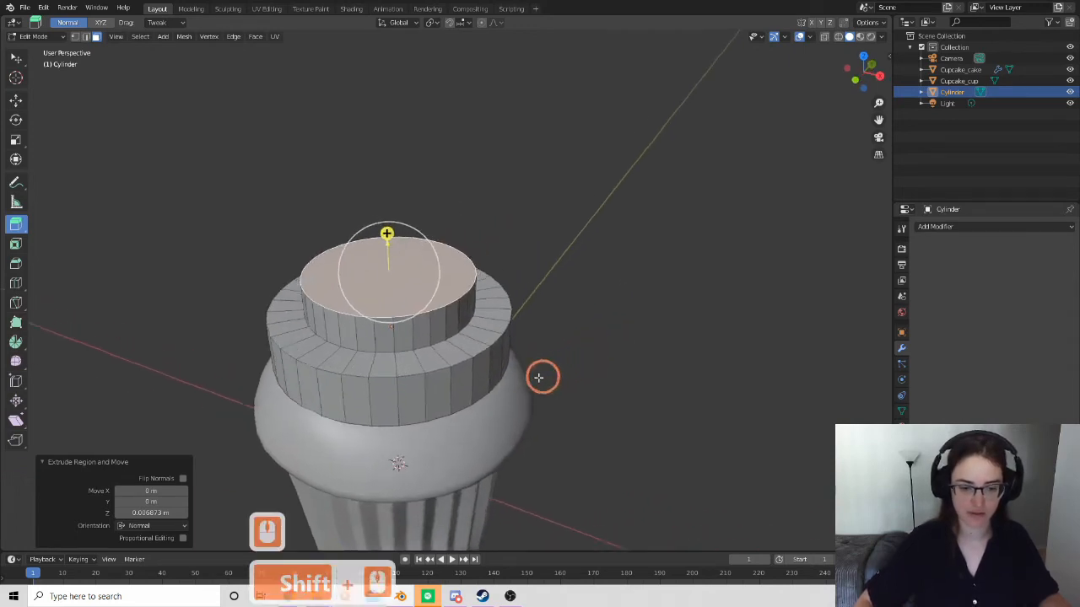
{"action": "scroll", "coordinate": [442, 394], "scroll_direction": "up", "scroll_amount": 3}
{"action": "middle_click_drag", "start_coordinate": [441, 393], "coordinate": [492, 357], "text": "shift"}
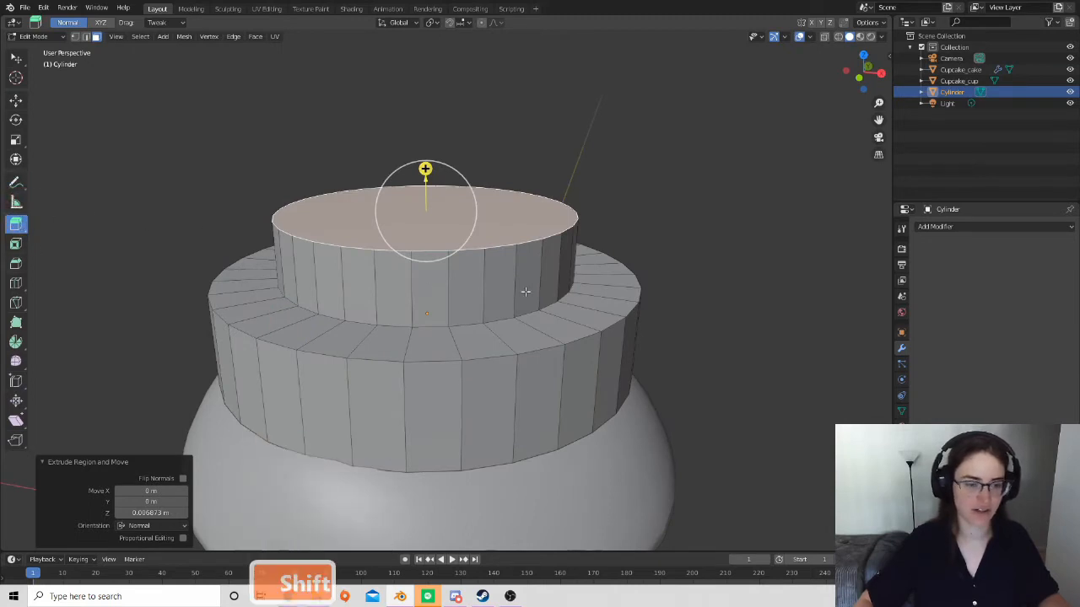
Inspect the two-tier cylinder from several angles in Object Mode, and return to editing its mesh.
{"action": "scroll", "coordinate": [462, 295], "scroll_direction": "down", "scroll_amount": 3}
{"action": "scroll", "coordinate": [444, 323], "scroll_direction": "down", "scroll_amount": 2}
{"action": "scroll", "coordinate": [562, 317], "scroll_direction": "down", "scroll_amount": 4}
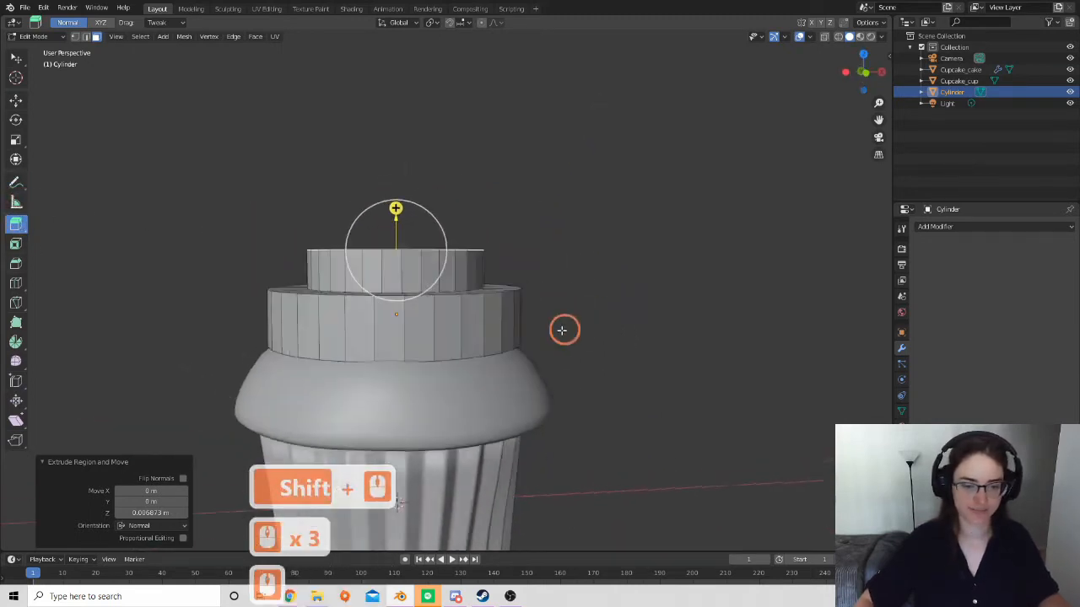
{"action": "key", "text": "Tab"}
{"action": "scroll", "coordinate": [506, 331], "scroll_direction": "down", "scroll_amount": 3}
{"action": "middle_click_drag", "start_coordinate": [538, 332], "coordinate": [598, 285]}
{"action": "scroll", "coordinate": [559, 380], "scroll_direction": "up", "scroll_amount": 10}
{"action": "scroll", "coordinate": [492, 315], "scroll_direction": "down", "scroll_amount": 4}
{"action": "scroll", "coordinate": [492, 314], "scroll_direction": "up", "scroll_amount": 4}
{"action": "middle_click_drag", "start_coordinate": [549, 248], "coordinate": [549, 246]}
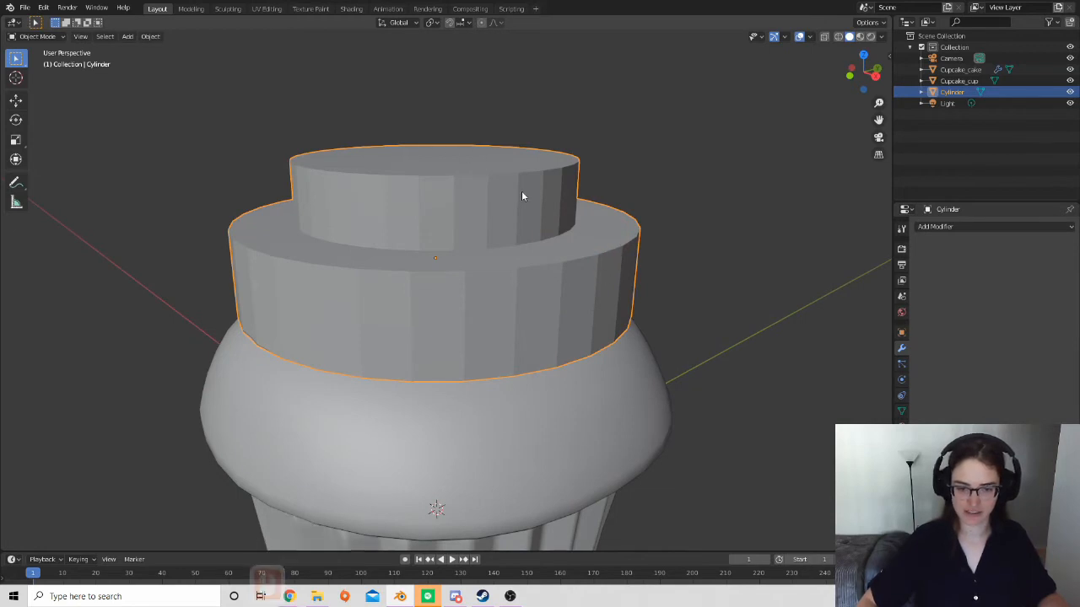
{"action": "key", "text": "Tab"}
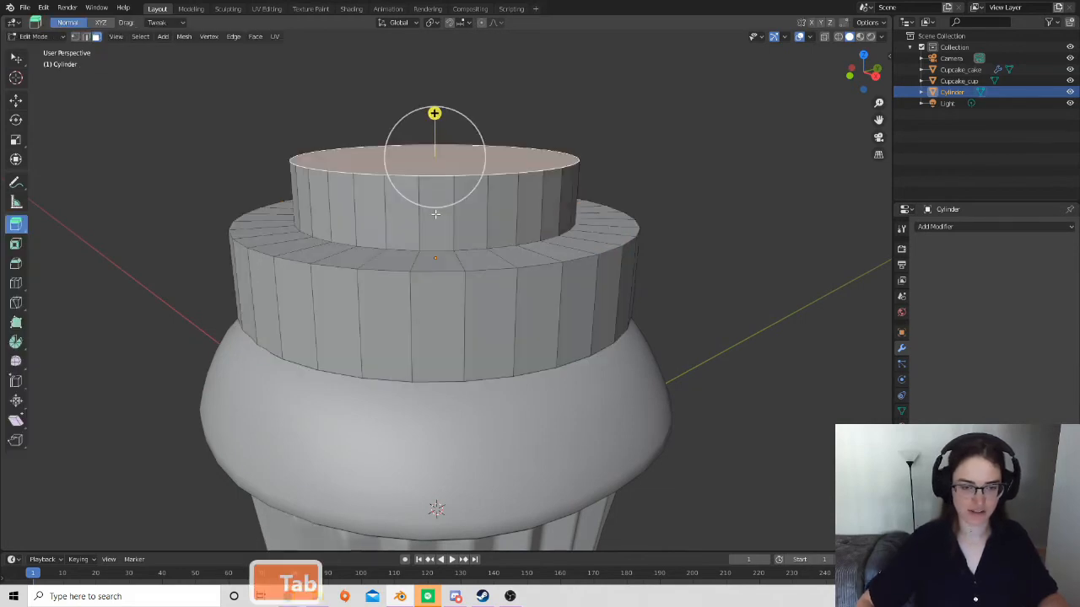
{"action": "scroll", "coordinate": [471, 243], "scroll_direction": "down", "scroll_amount": 3}
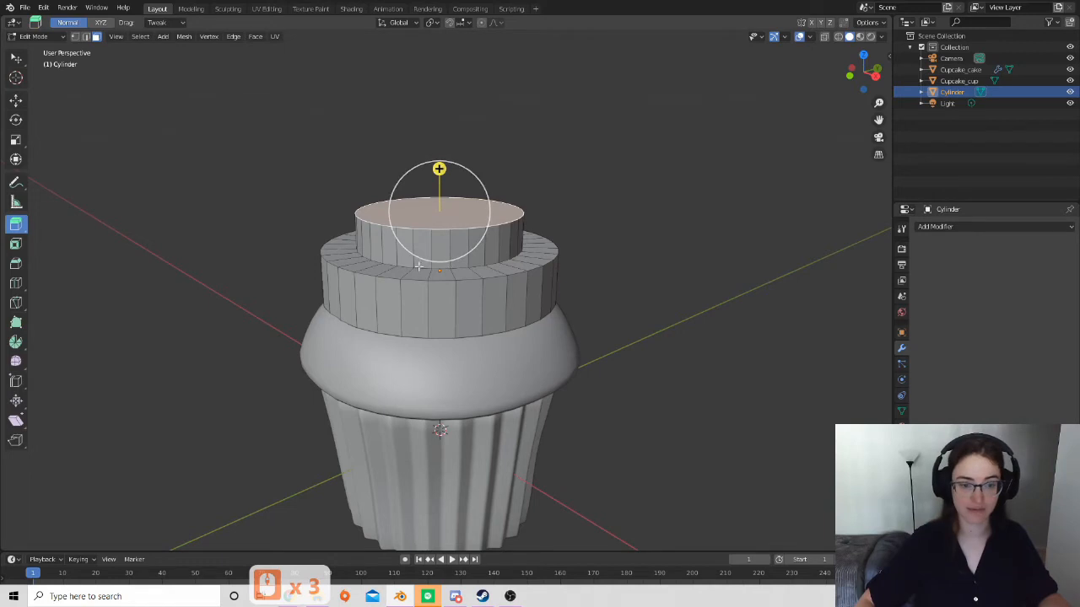
{"action": "scroll", "coordinate": [400, 253], "scroll_direction": "up", "scroll_amount": 2}
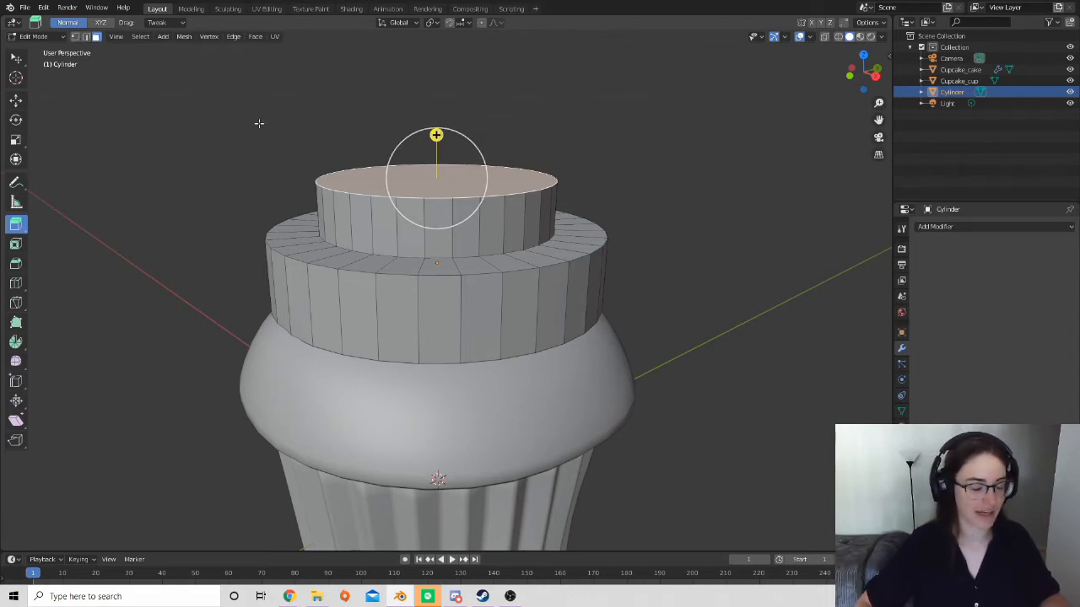
Select the top tier's upper rim and the lower tier's upper and lower rims as loops in vertex selection mode.
{"action": "left_click", "coordinate": [75, 36]}
{"action": "left_click", "coordinate": [353, 180]}
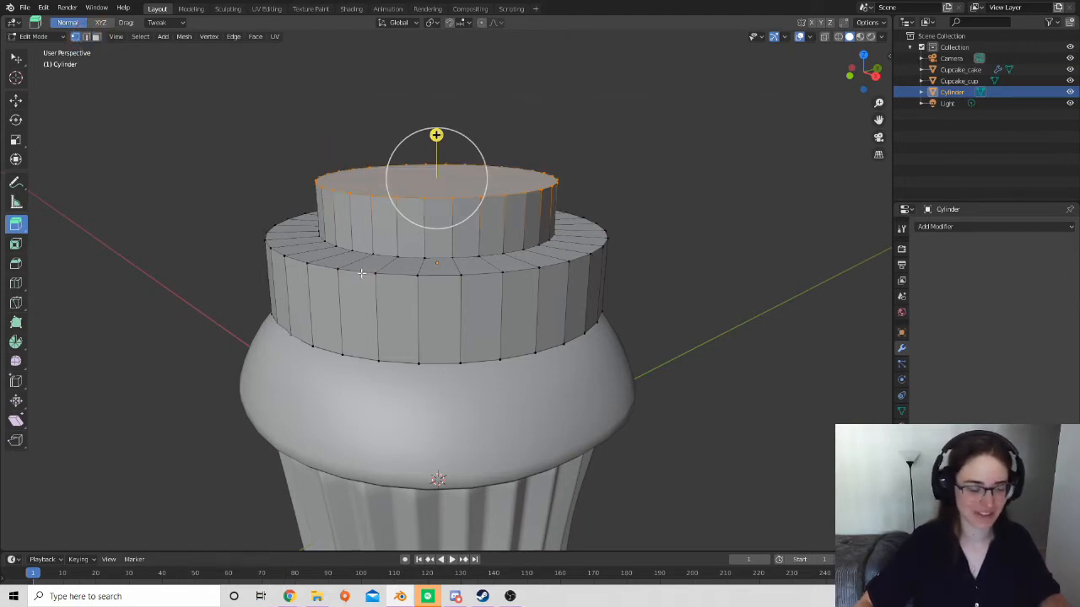
{"action": "key", "text": "alt"}
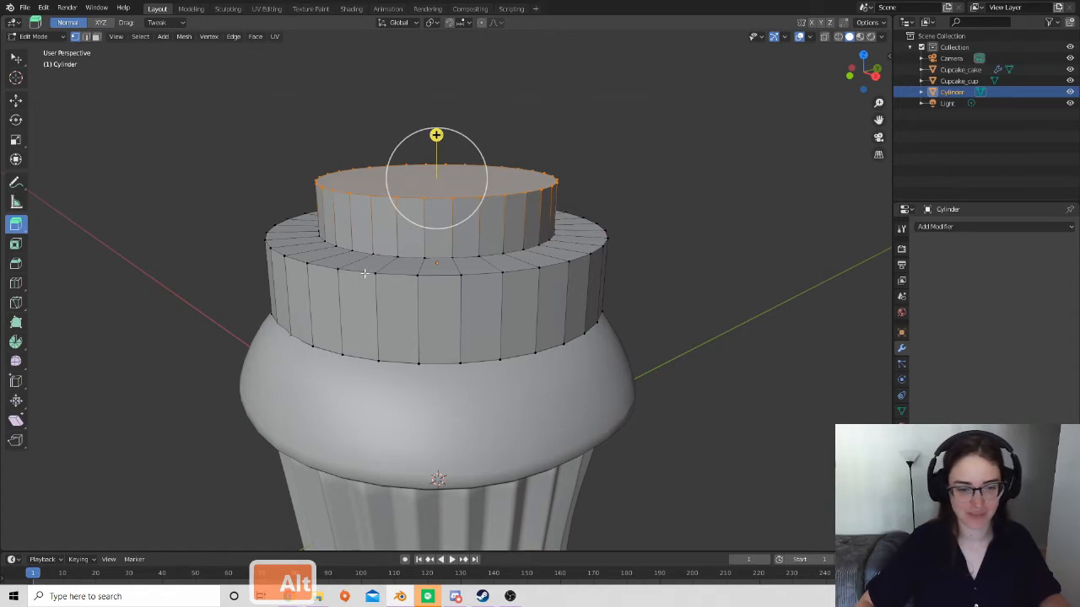
{"action": "left_click", "coordinate": [429, 303], "text": "alt+shift"}
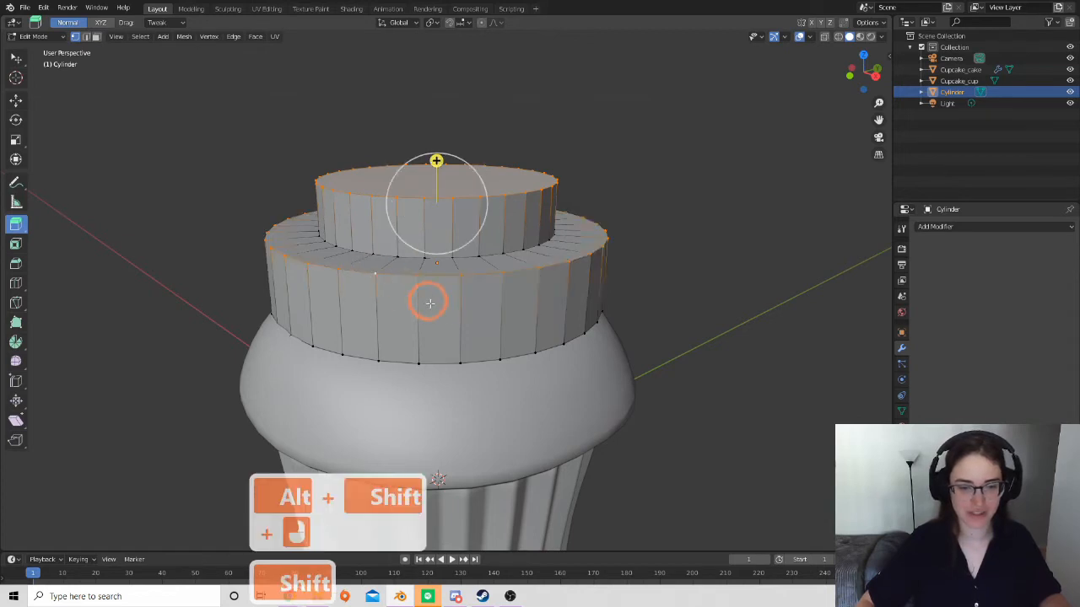
{"action": "left_click", "coordinate": [445, 363], "text": "alt+shift"}
{"action": "scroll", "coordinate": [550, 333], "scroll_direction": "down", "scroll_amount": 3}
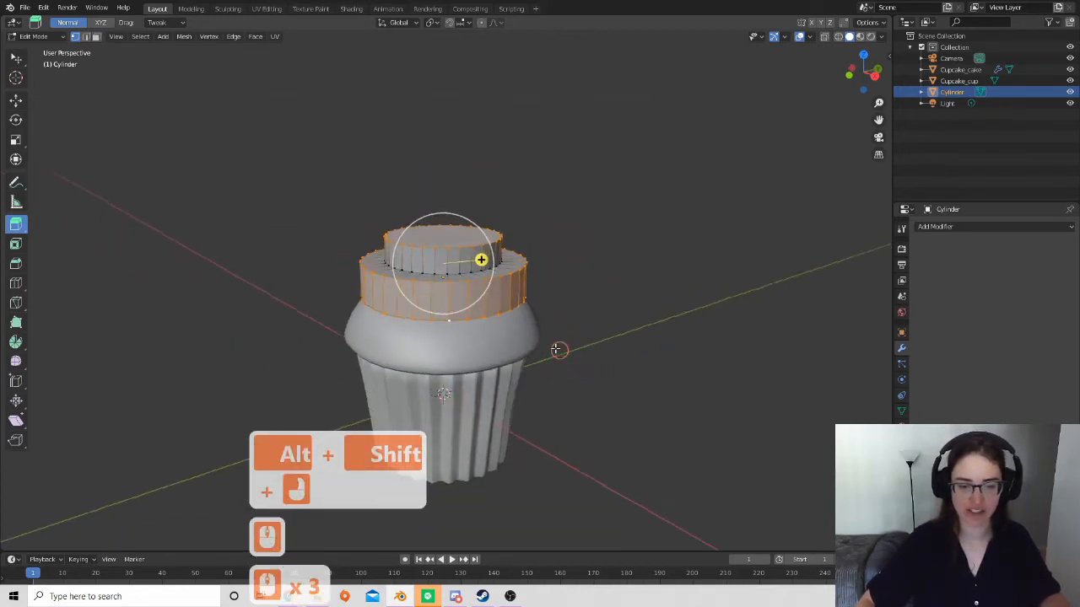
{"action": "scroll", "coordinate": [469, 318], "scroll_direction": "up", "scroll_amount": 4}
{"action": "scroll", "coordinate": [152, 152], "scroll_direction": "up", "scroll_amount": 3}
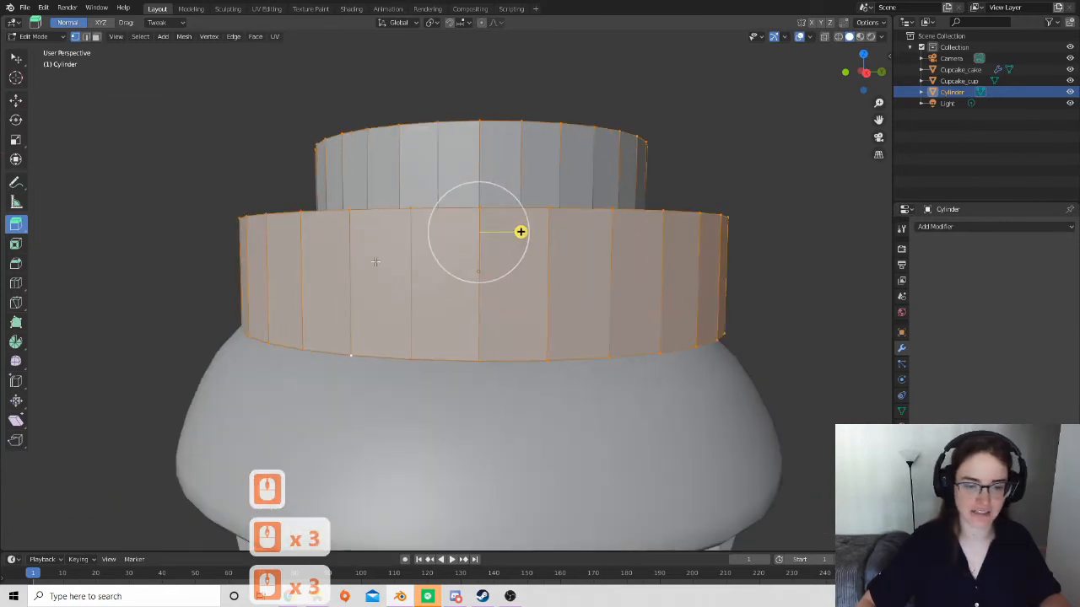
Switch to edge selection mode and select a single edge on the top tier's upper rim.
{"action": "key", "text": "2"}
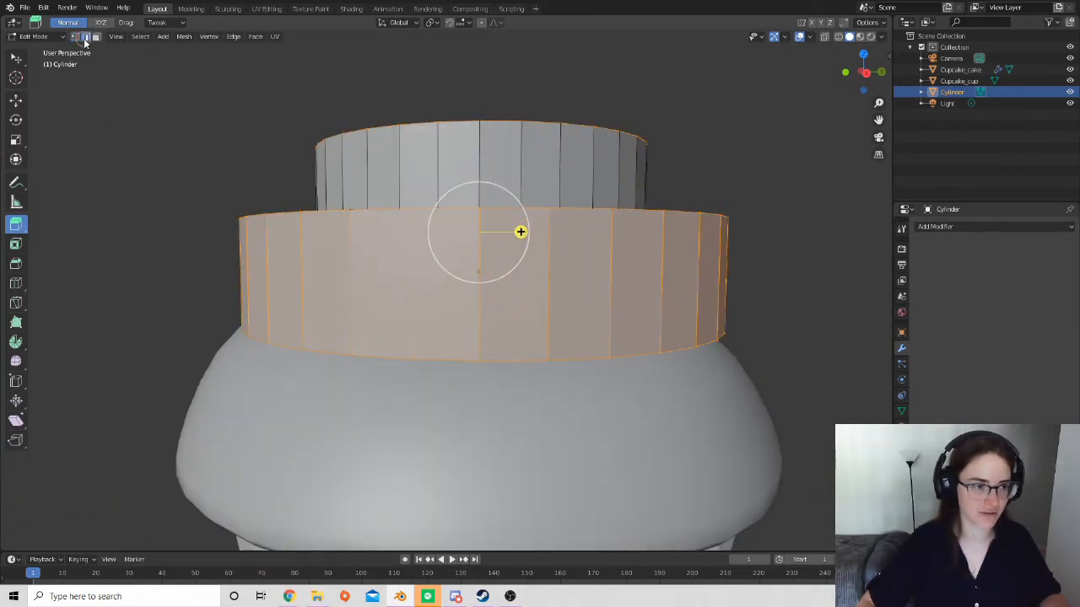
{"action": "scroll", "coordinate": [418, 221], "scroll_direction": "up", "scroll_amount": 2}
{"action": "scroll", "coordinate": [415, 222], "scroll_direction": "down", "scroll_amount": 4}
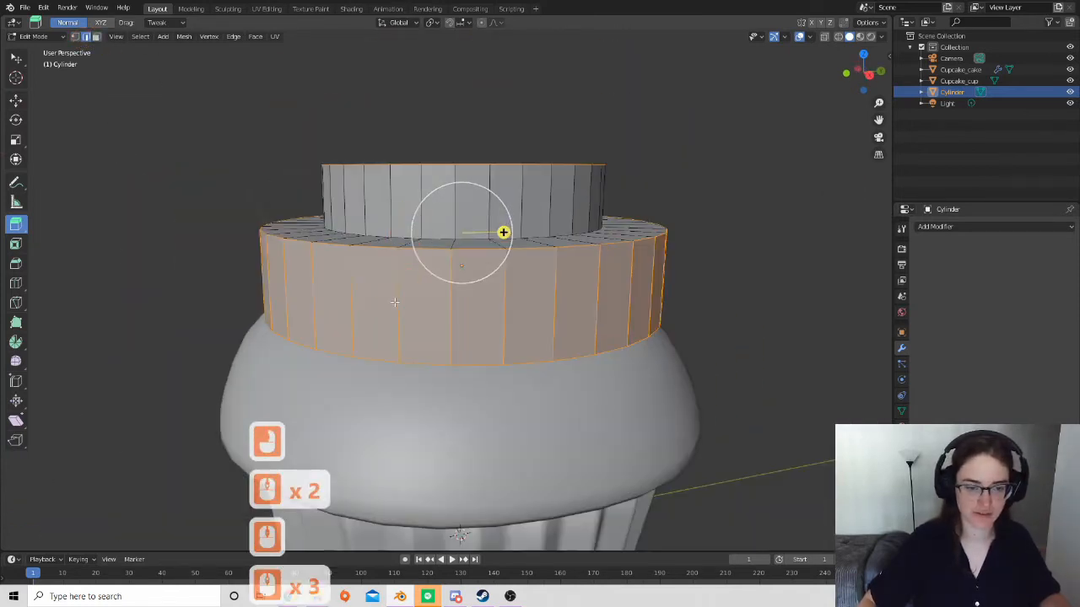
{"action": "middle_click_drag", "start_coordinate": [418, 177], "coordinate": [413, 181]}
{"action": "left_click", "coordinate": [405, 185]}
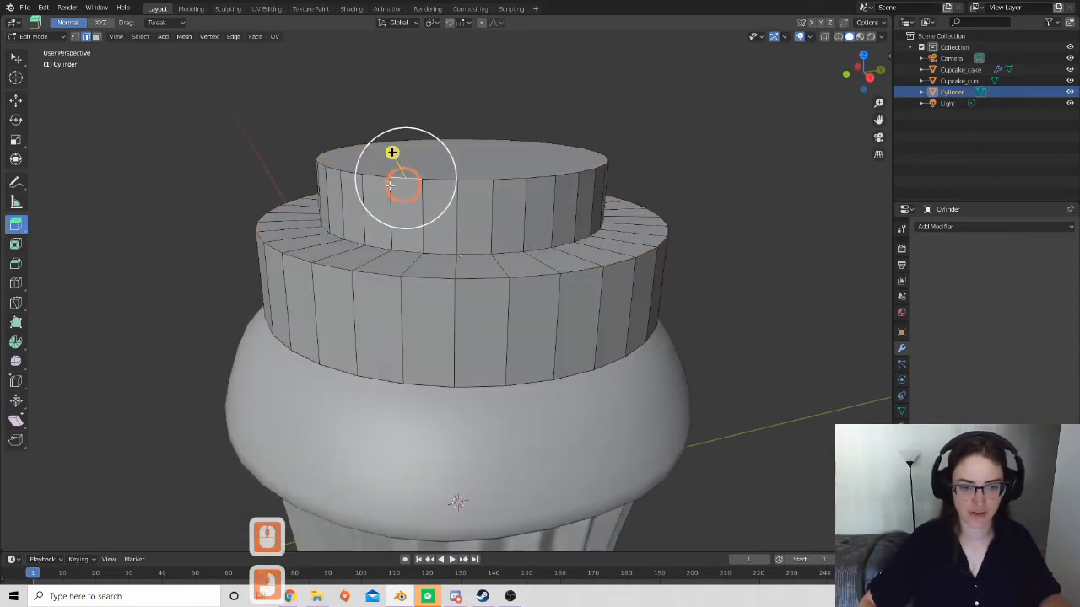
Reselect the cylinder's three outer rims as vertex loops.
{"action": "left_click", "coordinate": [74, 37]}
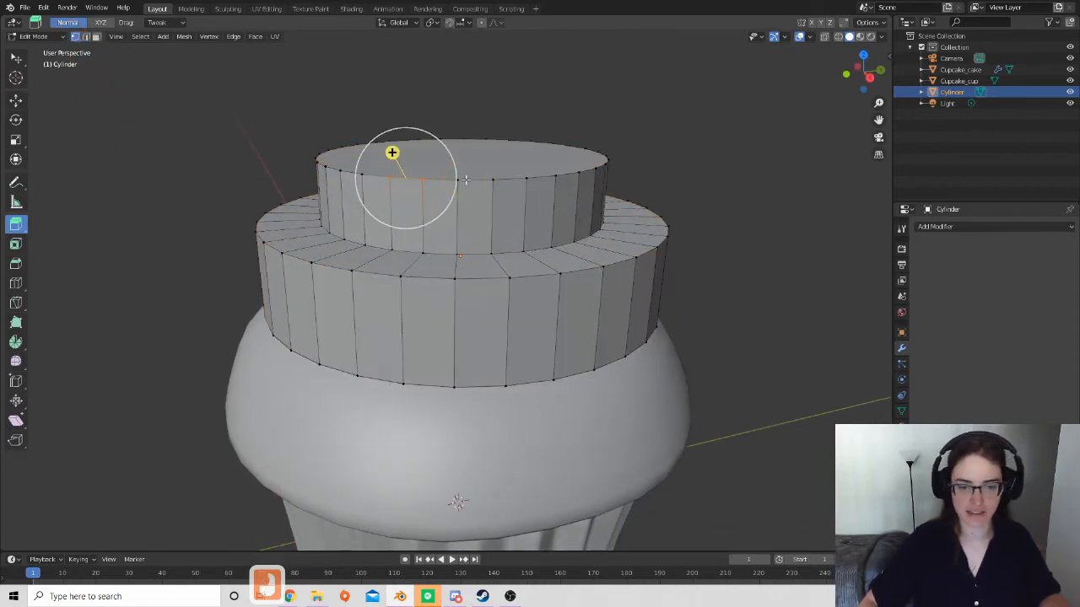
{"action": "left_click", "coordinate": [472, 178], "text": "alt+shift"}
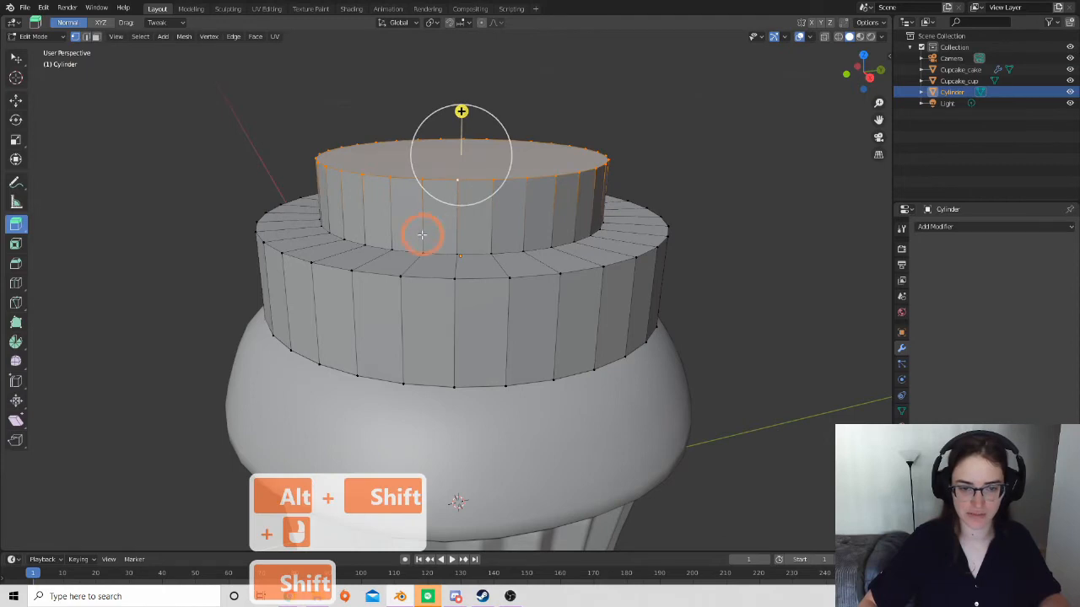
{"action": "left_click", "coordinate": [413, 277], "text": "alt+shift"}
{"action": "left_click", "coordinate": [421, 384], "text": "alt+shift"}
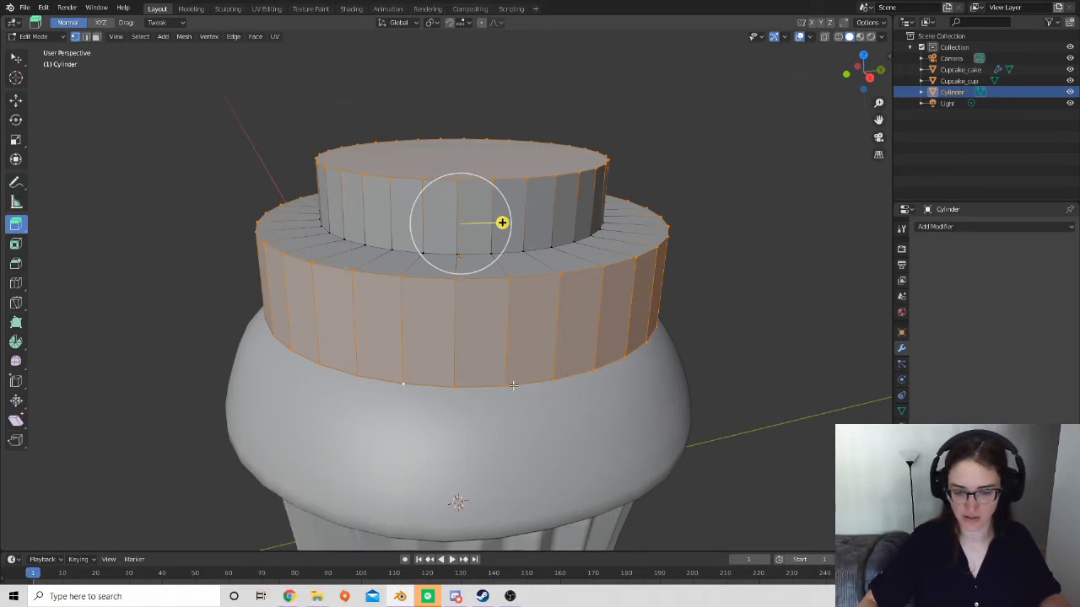
Activate the selection tool and select the top tier's upper rim and both lower-tier outer rims as edge loops in edge selection mode.
{"action": "left_click", "coordinate": [86, 37]}
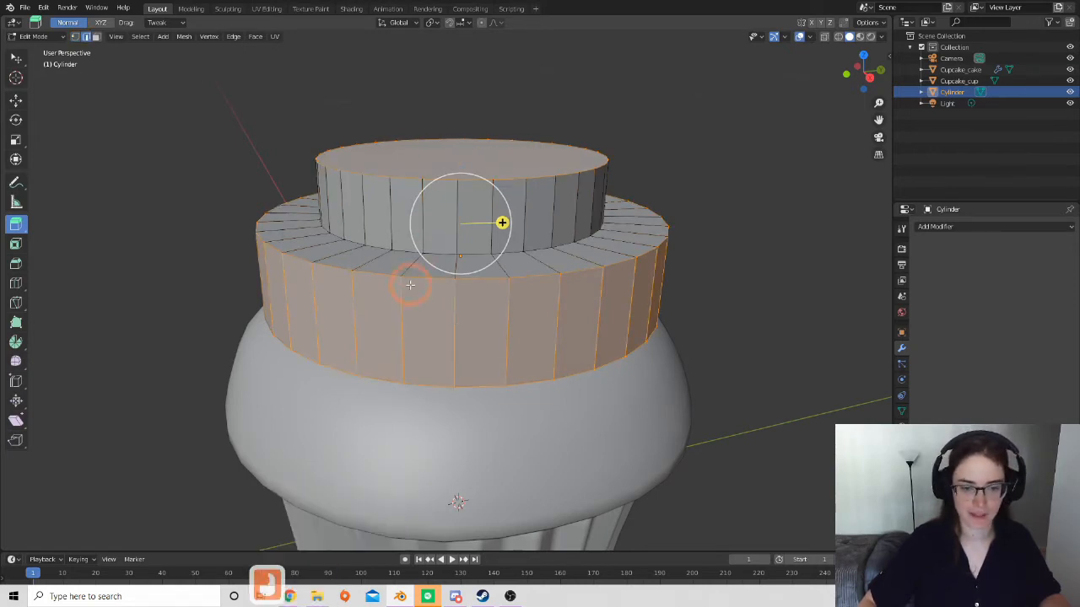
{"action": "left_click", "coordinate": [413, 176]}
{"action": "left_click", "coordinate": [475, 182]}
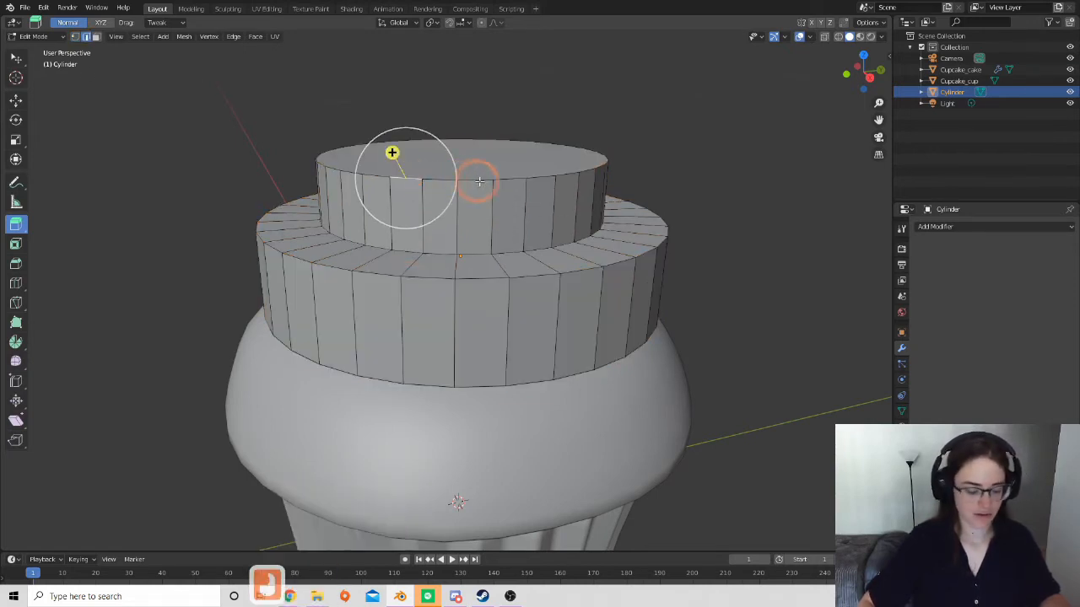
{"action": "left_click", "coordinate": [16, 57]}
{"action": "left_click", "coordinate": [477, 181]}
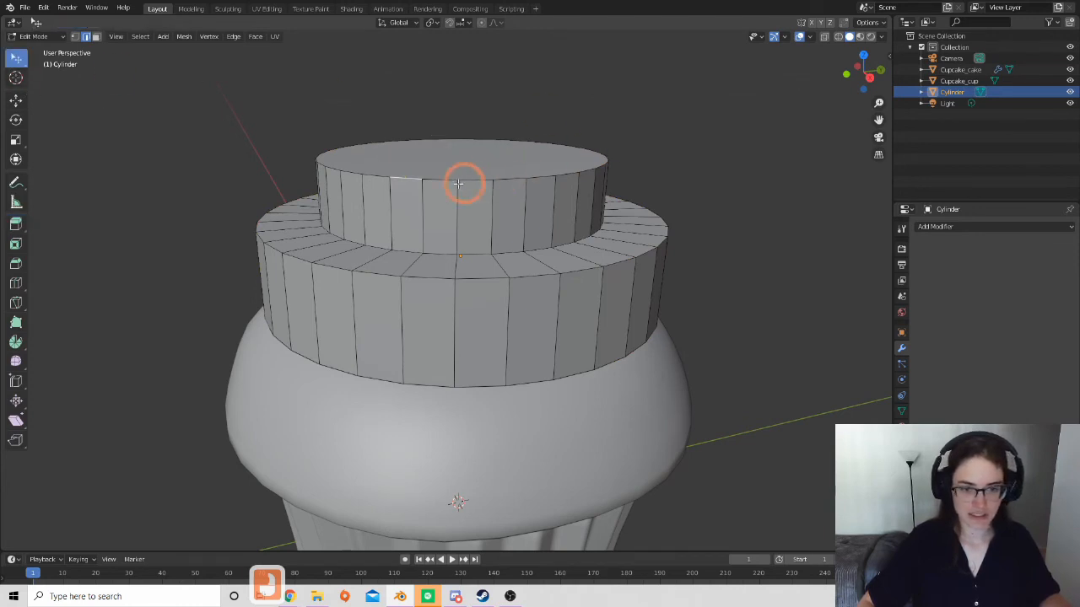
{"action": "left_click", "coordinate": [439, 180], "text": "alt"}
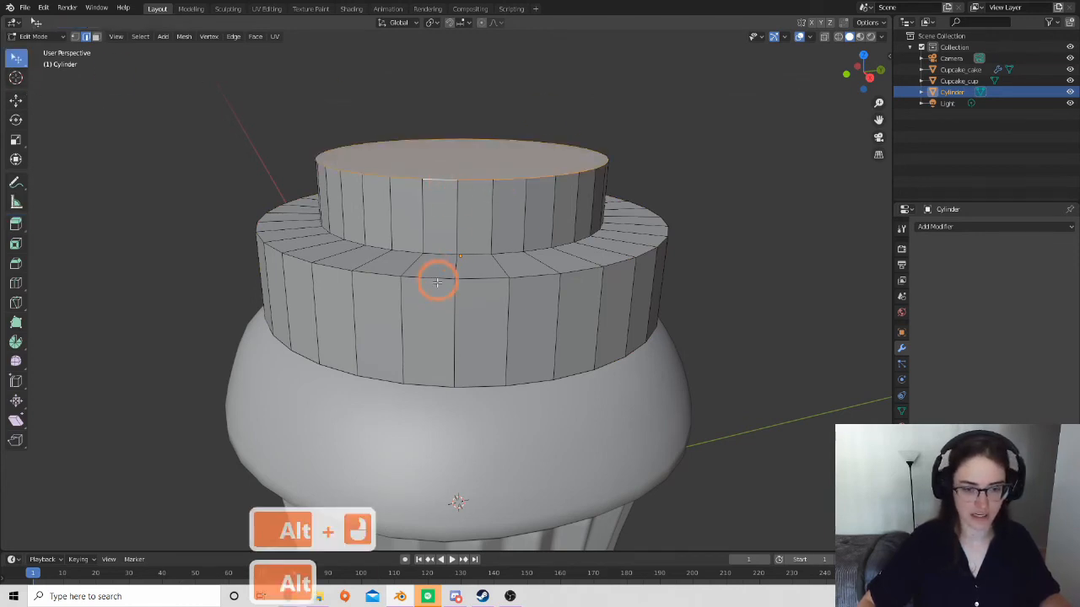
{"action": "left_click", "coordinate": [437, 276], "text": "alt+shift"}
{"action": "left_click", "coordinate": [435, 384], "text": "alt+shift"}
{"action": "scroll", "coordinate": [554, 316], "scroll_direction": "down", "scroll_amount": 8}
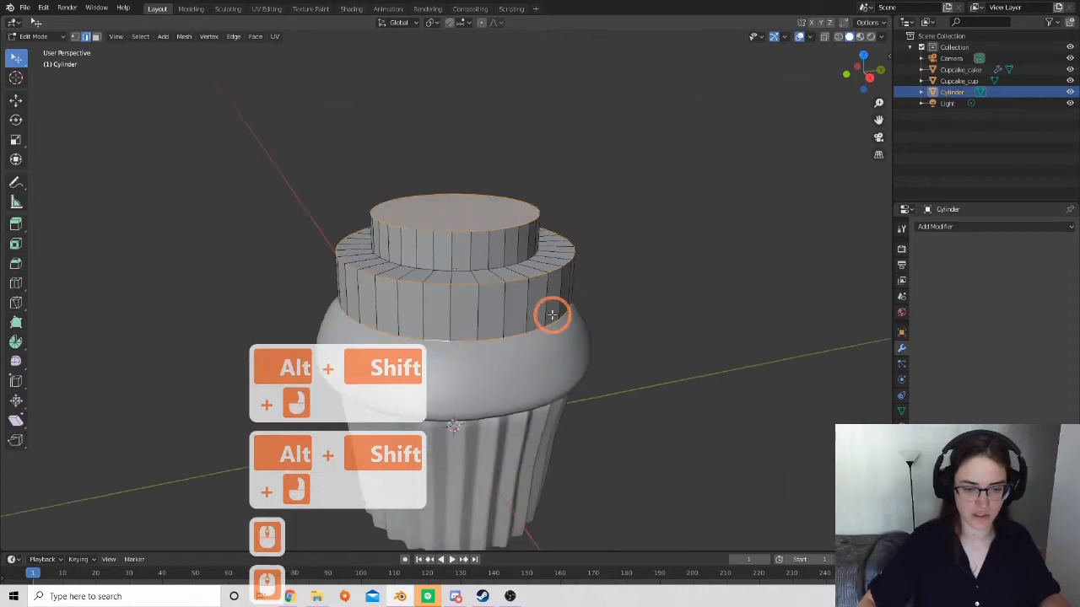
{"action": "scroll", "coordinate": [534, 331], "scroll_direction": "up", "scroll_amount": 5}
{"action": "middle_click_drag", "start_coordinate": [535, 330], "coordinate": [478, 287], "text": "shift"}
{"action": "scroll", "coordinate": [508, 263], "scroll_direction": "up", "scroll_amount": 3}
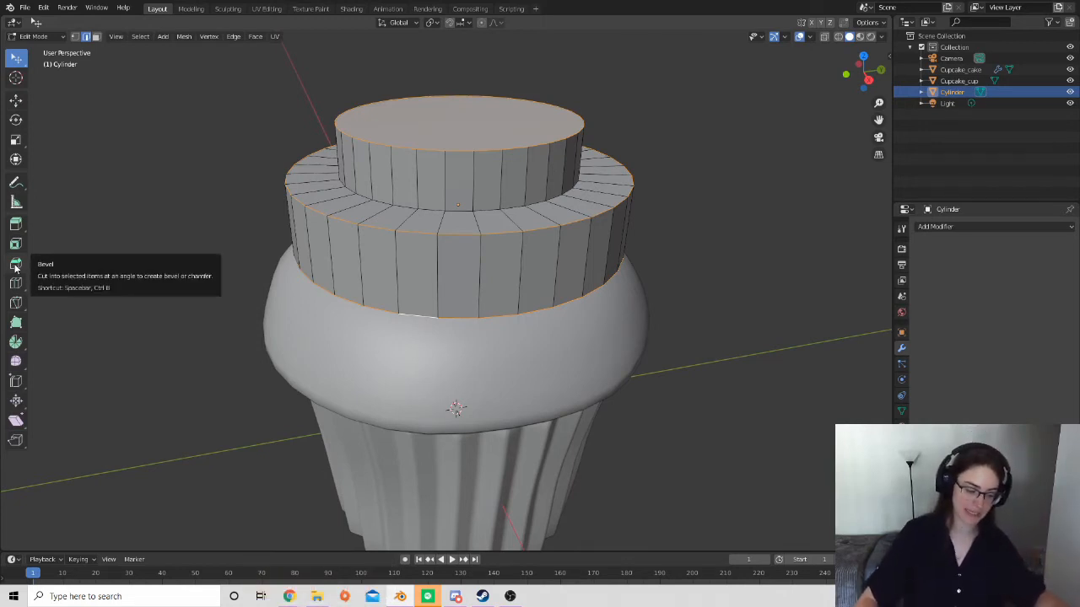
Bevel the three selected edge loops with an offset of about 0.00426 m and 3 segments to round both tiers.
{"action": "key", "text": "ctrl+b"}
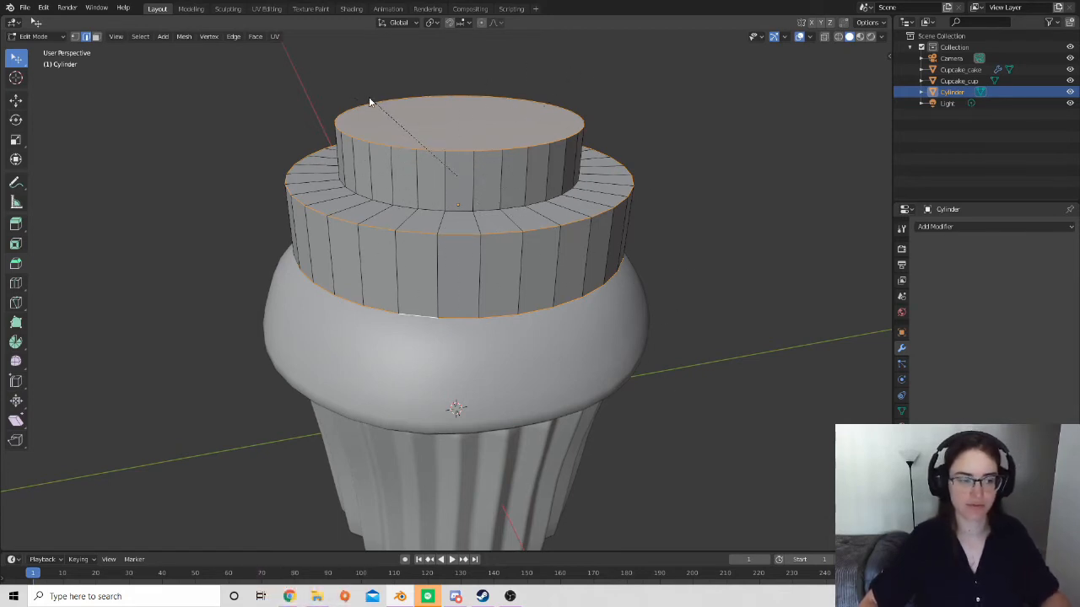
{"action": "key", "text": "Escape"}
{"action": "left_click", "coordinate": [15, 265]}
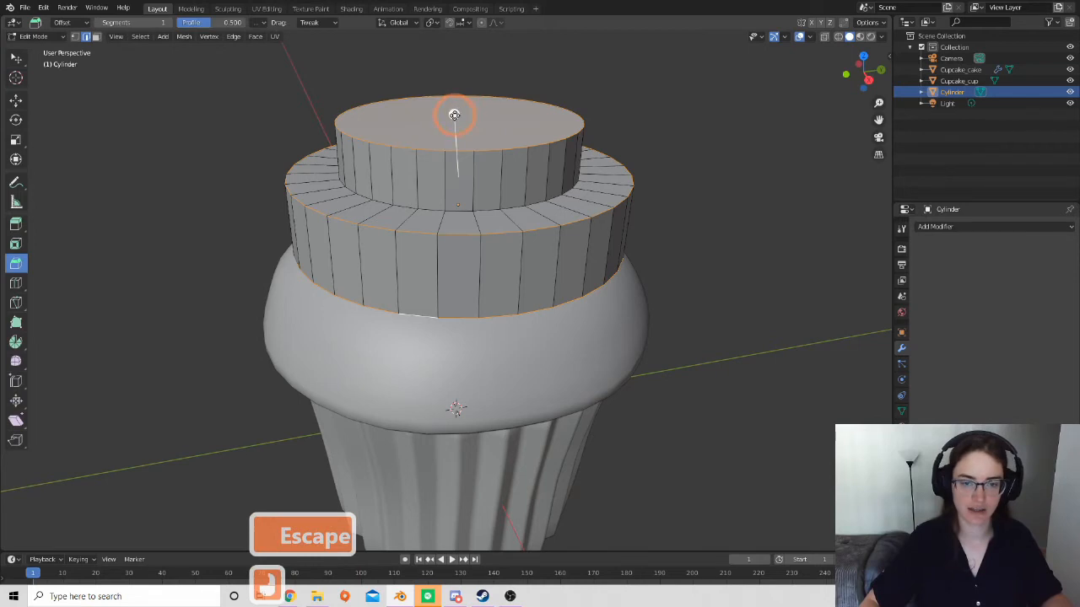
{"action": "left_click_drag", "start_coordinate": [410, 176], "coordinate": [426, 268]}
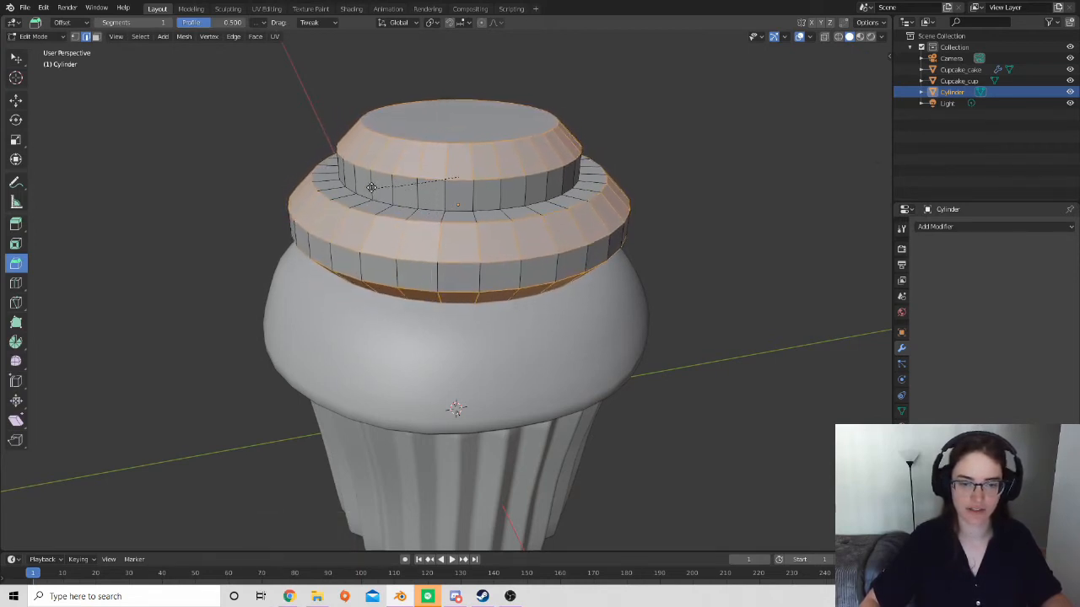
{"action": "left_click_drag", "start_coordinate": [382, 178], "coordinate": [412, 235]}
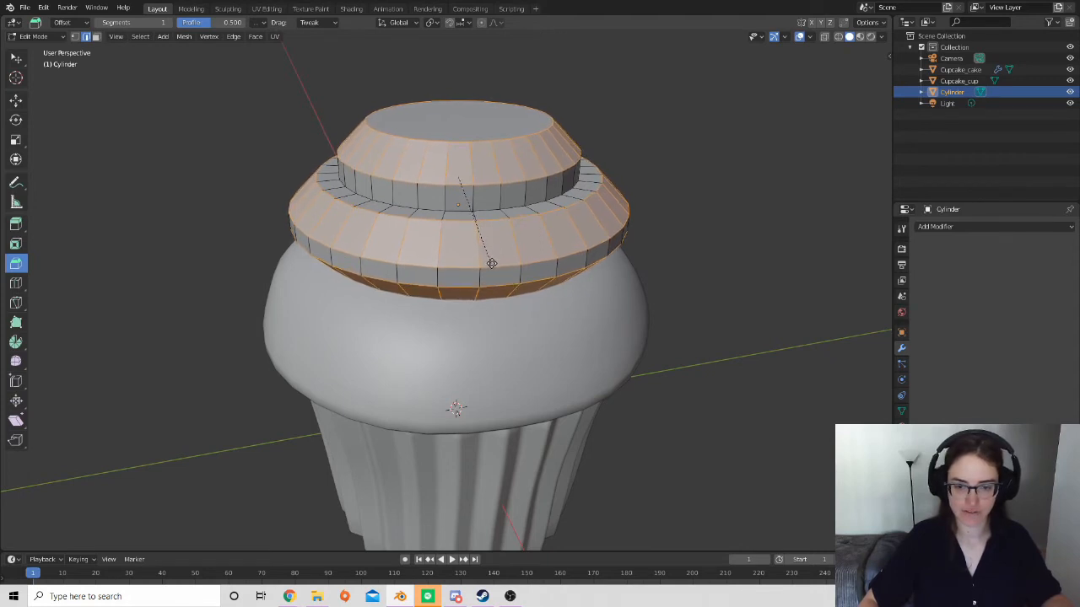
{"action": "scroll", "coordinate": [492, 264], "scroll_direction": "up", "scroll_amount": 2}
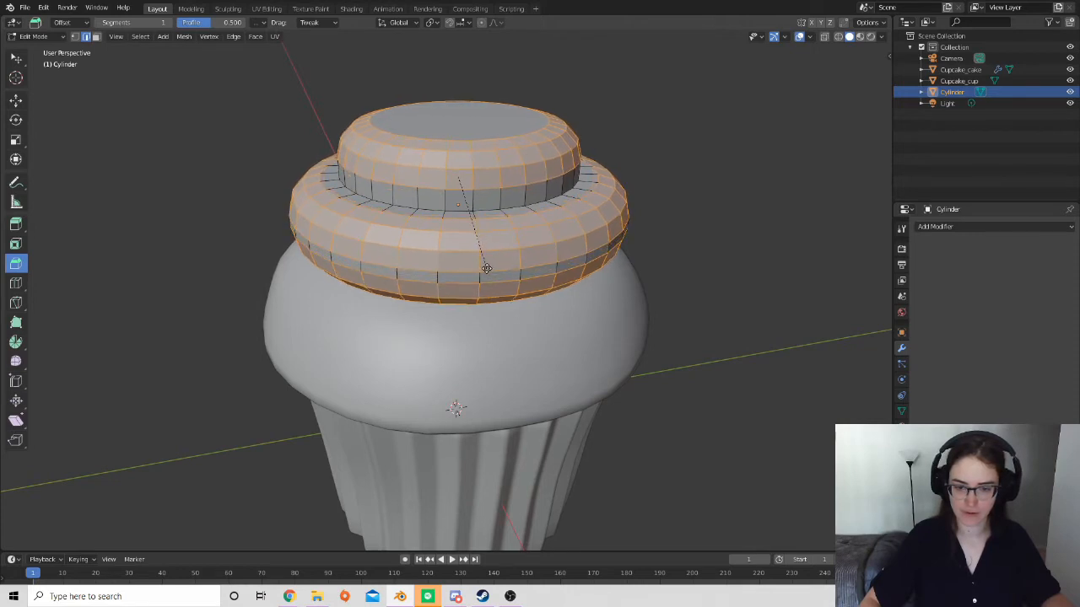
{"action": "left_click", "coordinate": [485, 269]}
{"action": "scroll", "coordinate": [489, 278], "scroll_direction": "down", "scroll_amount": 4}
{"action": "middle_click_drag", "start_coordinate": [489, 278], "coordinate": [502, 319]}
{"action": "scroll", "coordinate": [511, 273], "scroll_direction": "down", "scroll_amount": 2}
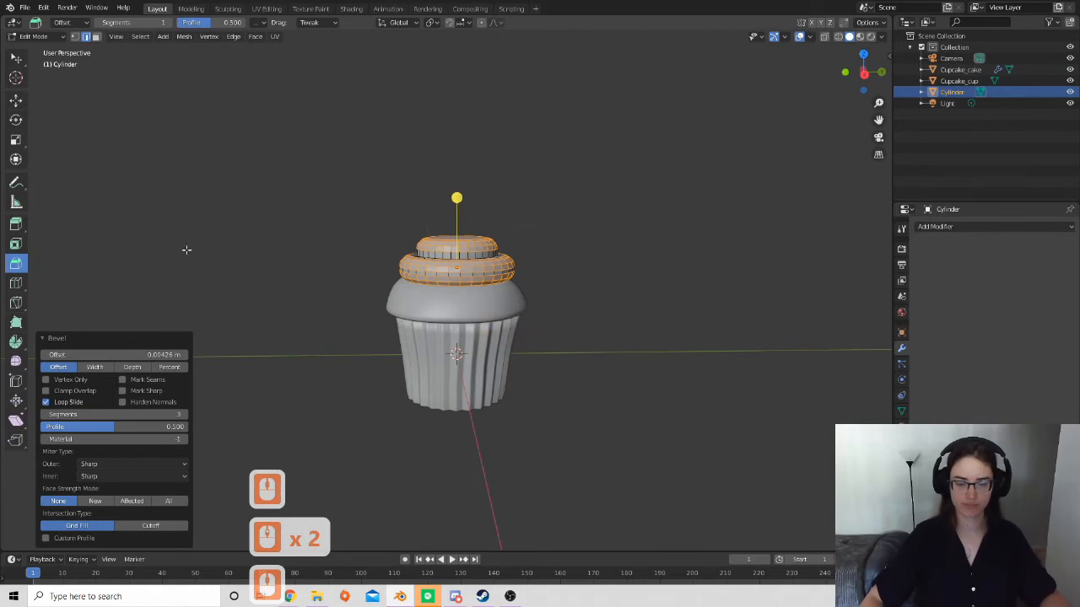
Return to Object Mode and apply smooth shading to the icing cylinder.
{"action": "key", "text": "Tab"}
{"action": "middle_click_drag", "start_coordinate": [508, 365], "coordinate": [475, 342]}
{"action": "scroll", "coordinate": [531, 299], "scroll_direction": "up", "scroll_amount": 4}
{"action": "middle_click_drag", "start_coordinate": [531, 299], "coordinate": [499, 260], "text": "shift"}
{"action": "scroll", "coordinate": [422, 332], "scroll_direction": "up", "scroll_amount": 3}
{"action": "scroll", "coordinate": [499, 256], "scroll_direction": "down", "scroll_amount": 3}
{"action": "middle_click_drag", "start_coordinate": [482, 298], "coordinate": [447, 251]}
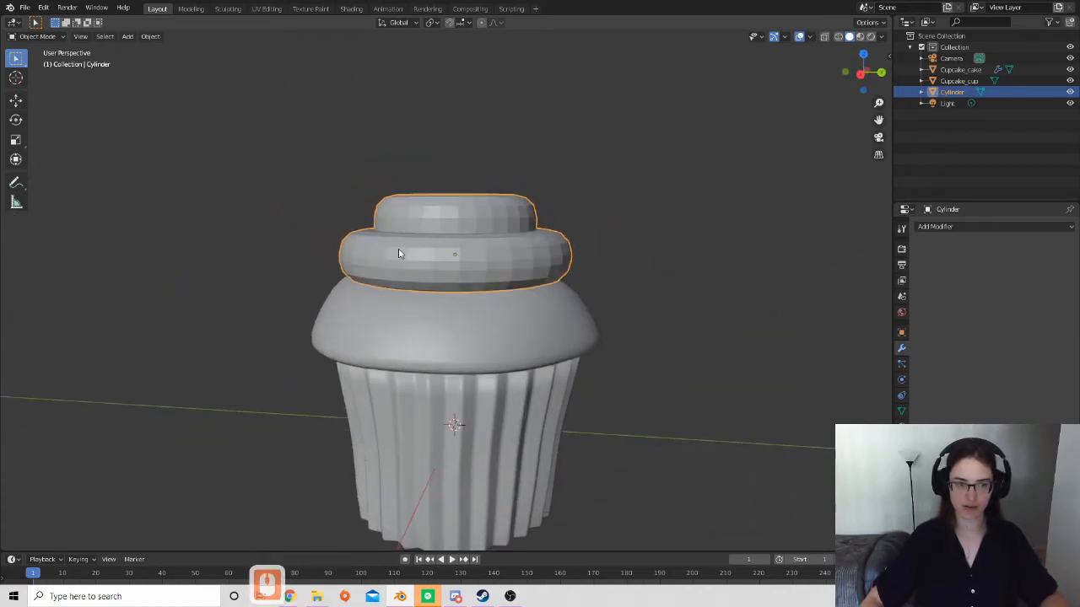
{"action": "right_click", "coordinate": [400, 252]}
{"action": "left_click", "coordinate": [440, 246]}
Examine the smooth-shaded icing and the overall cupcake shape from several angles and distances.
{"action": "scroll", "coordinate": [457, 253], "scroll_direction": "down", "scroll_amount": 2}
{"action": "middle_click_drag", "start_coordinate": [456, 253], "coordinate": [525, 332]}
{"action": "scroll", "coordinate": [525, 332], "scroll_direction": "down", "scroll_amount": 4}
{"action": "scroll", "coordinate": [523, 366], "scroll_direction": "down", "scroll_amount": 4}
{"action": "middle_click_drag", "start_coordinate": [547, 447], "coordinate": [451, 228]}
{"action": "scroll", "coordinate": [512, 397], "scroll_direction": "up", "scroll_amount": 5}
{"action": "scroll", "coordinate": [468, 236], "scroll_direction": "down", "scroll_amount": 3}
{"action": "scroll", "coordinate": [458, 278], "scroll_direction": "up", "scroll_amount": 4}
{"action": "scroll", "coordinate": [448, 258], "scroll_direction": "up", "scroll_amount": 3}
{"action": "middle_click_drag", "start_coordinate": [451, 228], "coordinate": [428, 265]}
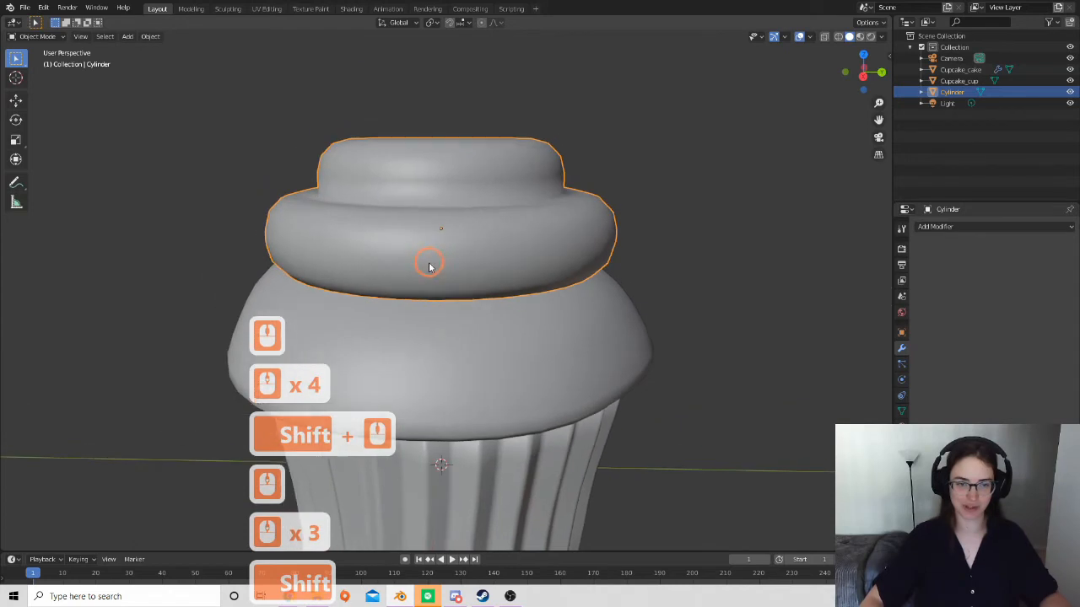
{"action": "mouse_move", "coordinate": [374, 225]}
{"action": "middle_mouse_down"}
{"action": "mouse_move", "coordinate": [404, 256]}
{"action": "mouse_move", "coordinate": [362, 224]}
{"action": "middle_mouse_up"}
{"action": "scroll", "coordinate": [409, 244], "scroll_direction": "down", "scroll_amount": 3}
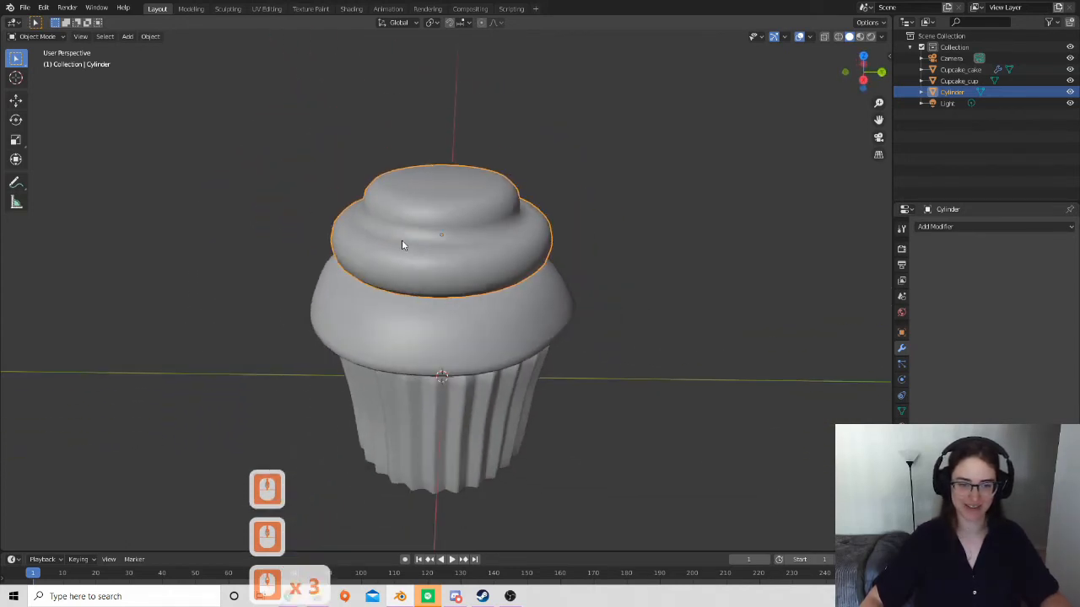
{"action": "middle_click_drag", "start_coordinate": [413, 273], "coordinate": [445, 295]}
{"action": "scroll", "coordinate": [374, 239], "scroll_direction": "up", "scroll_amount": 7}
{"action": "scroll", "coordinate": [361, 228], "scroll_direction": "down", "scroll_amount": 4}
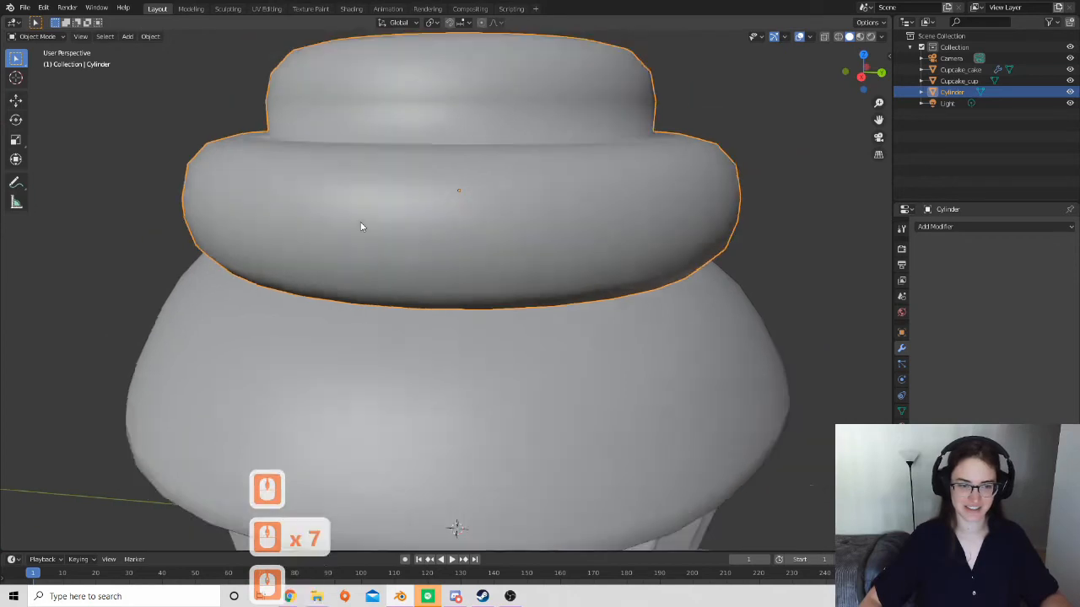
Check the cake's mesh in Edit Mode, and reopen the icing cylinder's mesh for comparison.
{"action": "left_click", "coordinate": [363, 240]}
{"action": "key", "text": "Tab"}
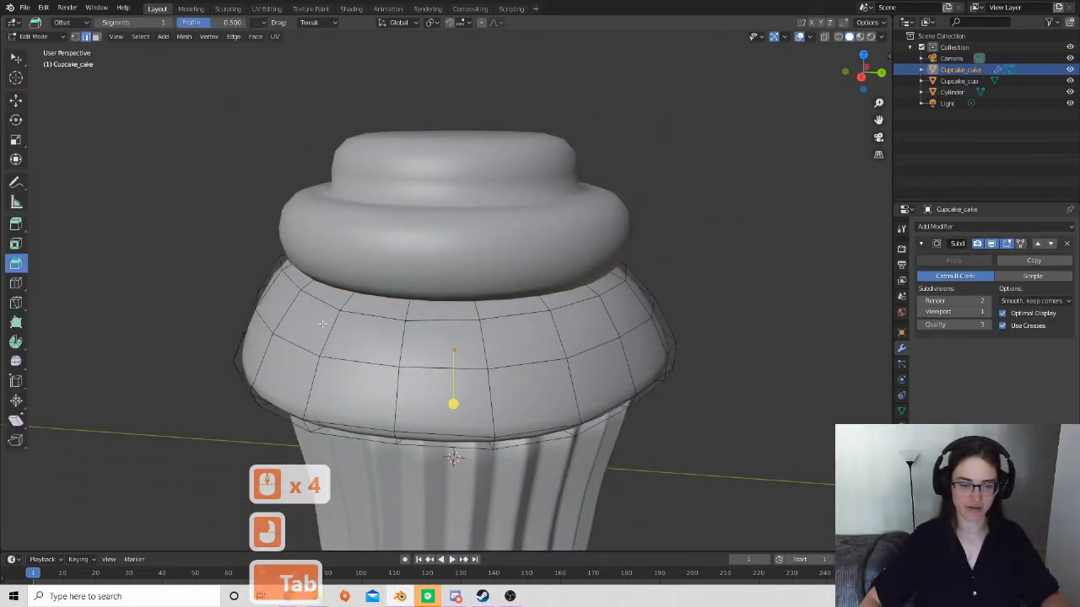
{"action": "key", "text": "Tab"}
{"action": "left_click", "coordinate": [390, 151]}
{"action": "key", "text": "Tab"}
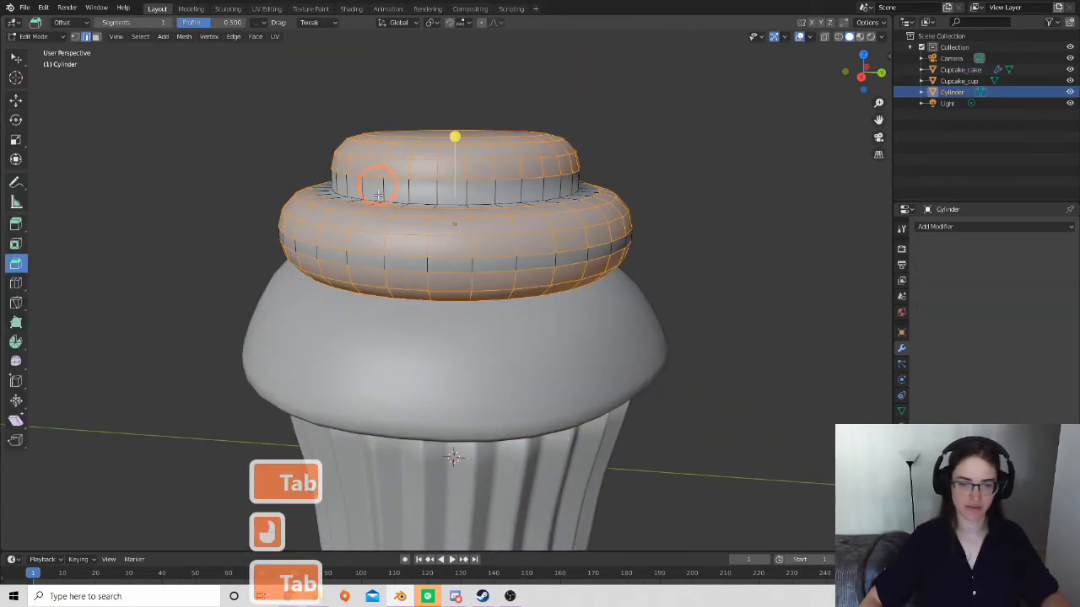
{"action": "left_click", "coordinate": [951, 94]}
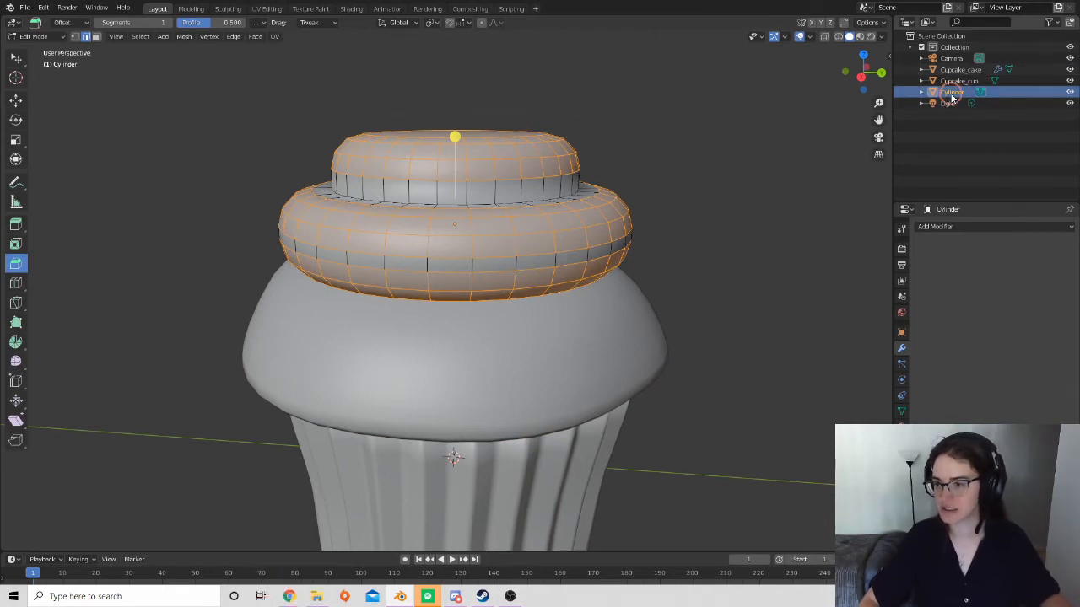
Rename the icing cylinder as Cupcake_frosting.
{"action": "double_click", "coordinate": [950, 93]}
{"action": "type", "text": "Cupc"}
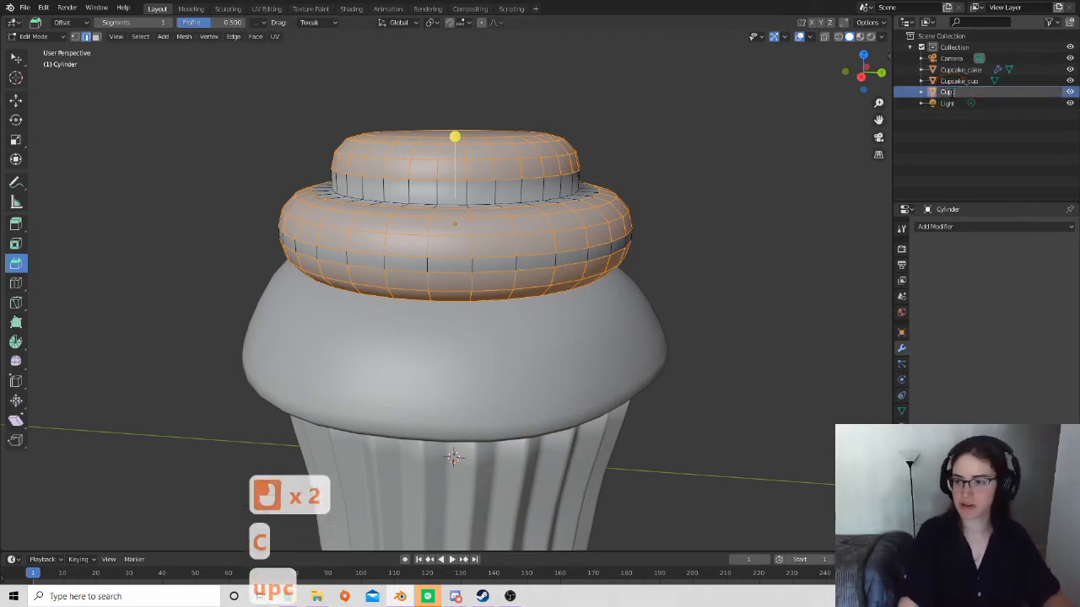
{"action": "type", "text": "ake_for"}
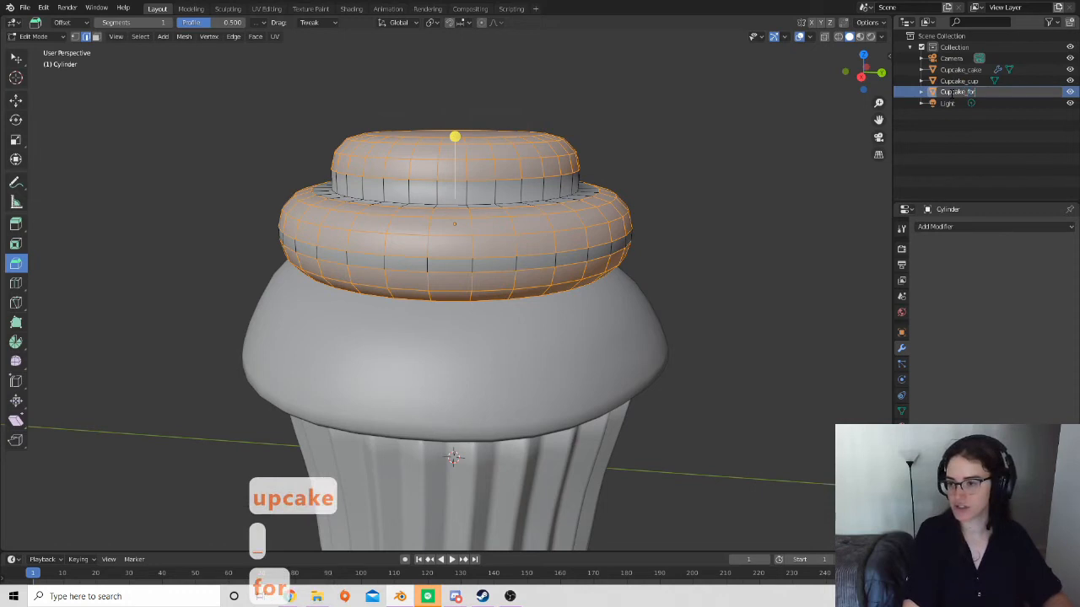
{"action": "key", "text": "BackSpace"}
{"action": "key", "text": "BackSpace"}
{"action": "type", "text": "rosting"}
{"action": "key", "text": "Return"}
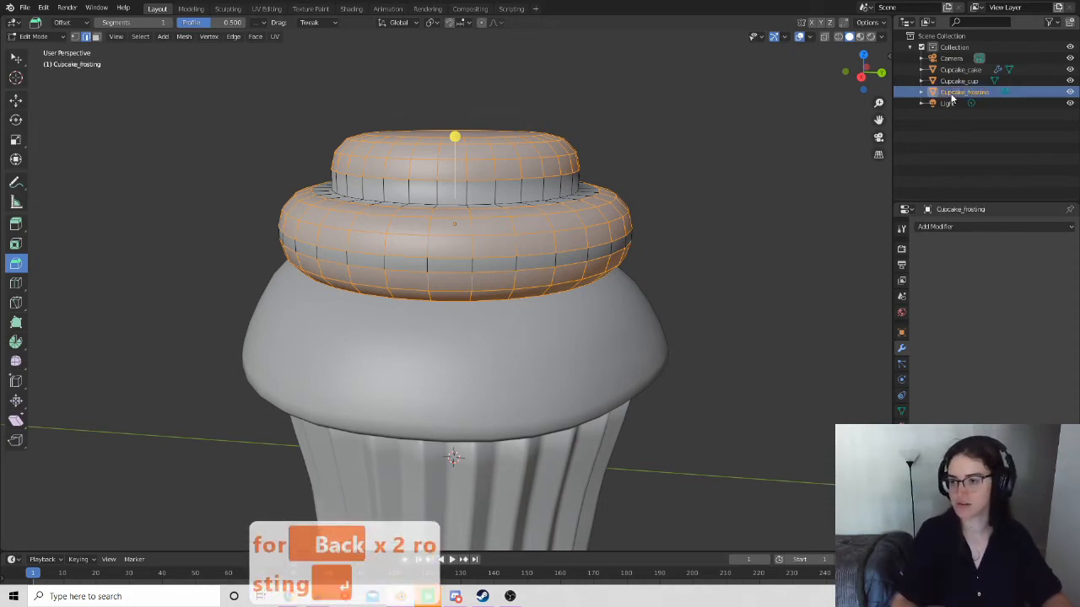
Examine the frosting's beveled mesh up close and return to Object Mode to see its smooth-shaded form.
{"action": "scroll", "coordinate": [496, 290], "scroll_direction": "up", "scroll_amount": 2}
{"action": "middle_click_drag", "start_coordinate": [455, 265], "coordinate": [475, 198], "text": "shift"}
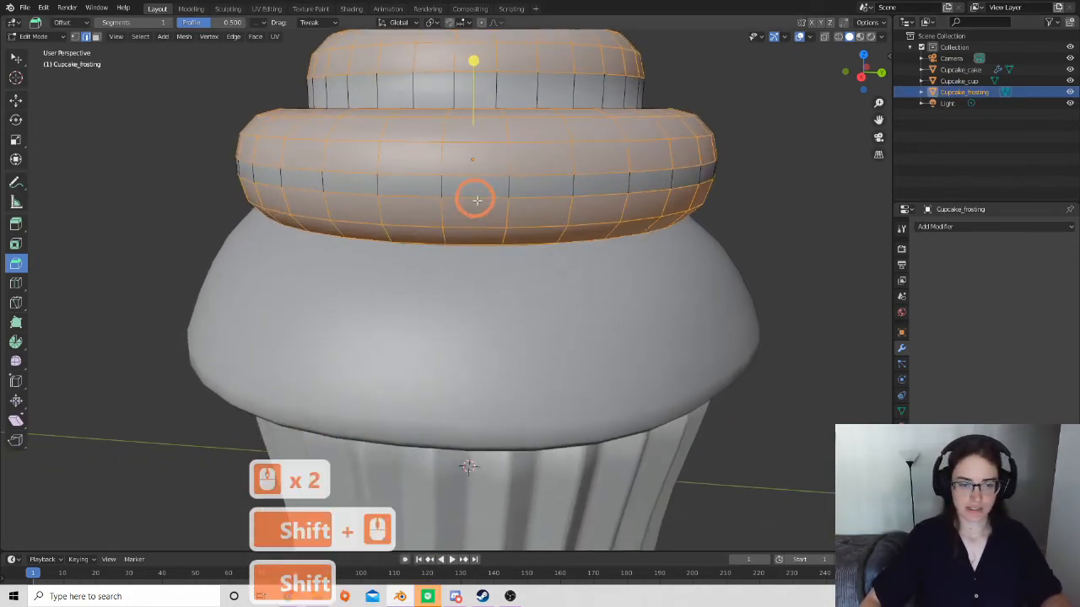
{"action": "mouse_move", "coordinate": [498, 245]}
{"action": "middle_mouse_down"}
{"action": "mouse_move", "coordinate": [498, 220]}
{"action": "mouse_move", "coordinate": [504, 246]}
{"action": "middle_mouse_up"}
{"action": "middle_click_drag", "start_coordinate": [511, 140], "coordinate": [540, 174], "text": "shift"}
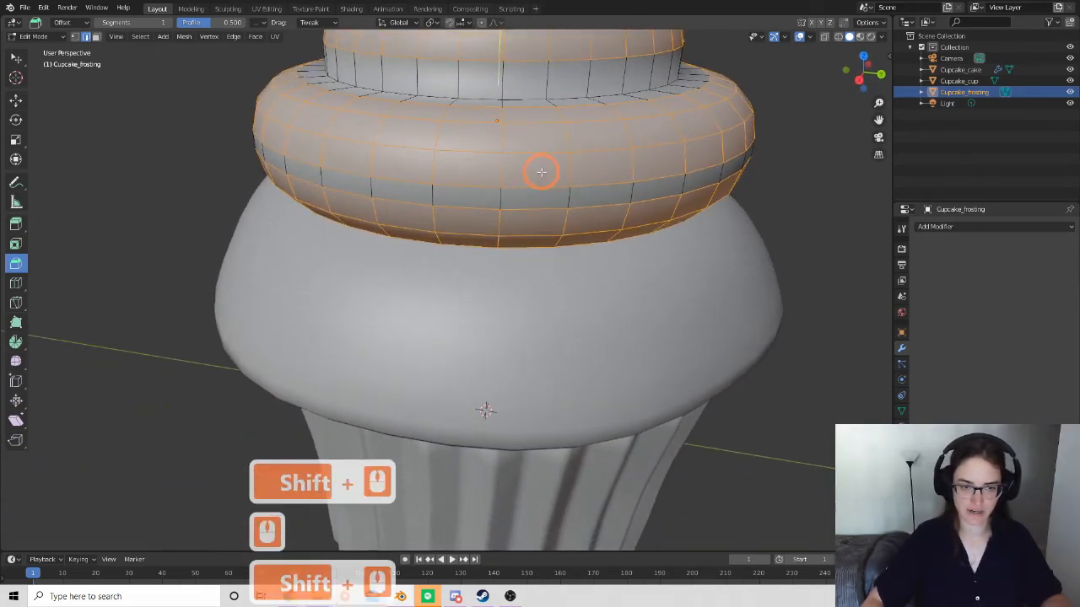
{"action": "scroll", "coordinate": [530, 197], "scroll_direction": "up", "scroll_amount": 2}
{"action": "middle_click_drag", "start_coordinate": [531, 110], "coordinate": [395, 185], "text": "shift"}
{"action": "scroll", "coordinate": [479, 320], "scroll_direction": "up", "scroll_amount": 2}
{"action": "key", "text": "Tab"}
{"action": "scroll", "coordinate": [426, 164], "scroll_direction": "down", "scroll_amount": 4}
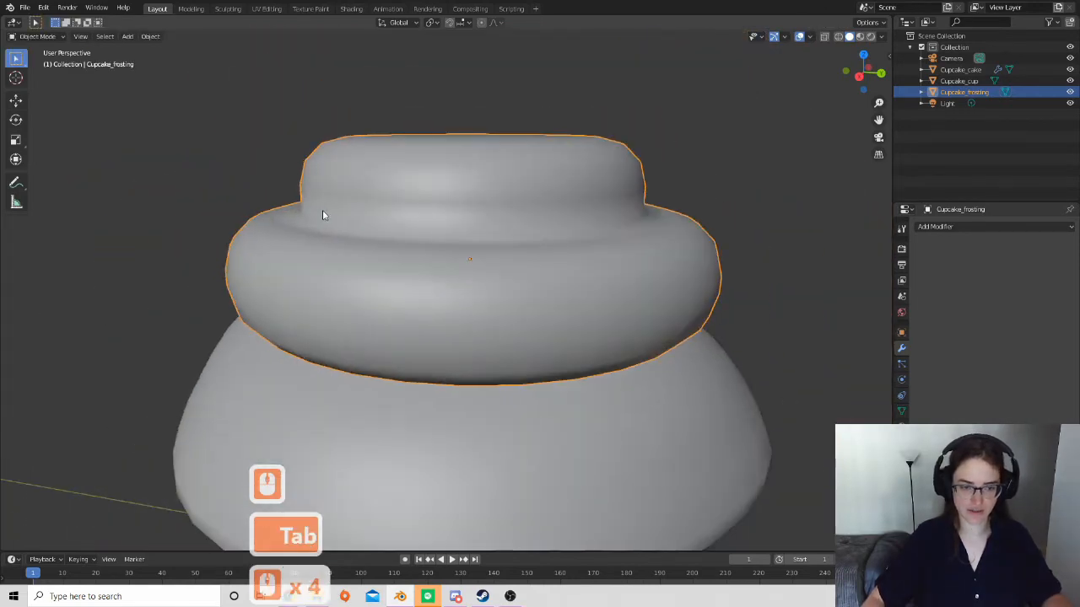
Inspect the crease between the two frosting tiers and the frosting's silhouette from several angles and distances.
{"action": "middle_click_drag", "start_coordinate": [314, 208], "coordinate": [344, 227]}
{"action": "scroll", "coordinate": [243, 253], "scroll_direction": "up", "scroll_amount": 4}
{"action": "middle_click_drag", "start_coordinate": [253, 272], "coordinate": [517, 203], "text": "shift"}
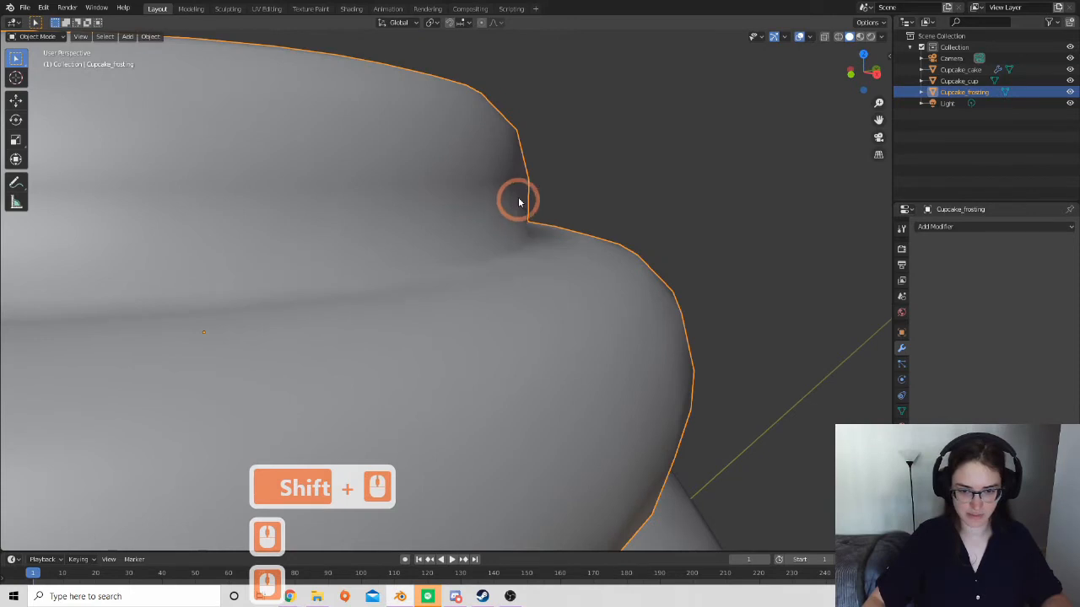
{"action": "key", "text": "Tab"}
{"action": "key", "text": "Tab"}
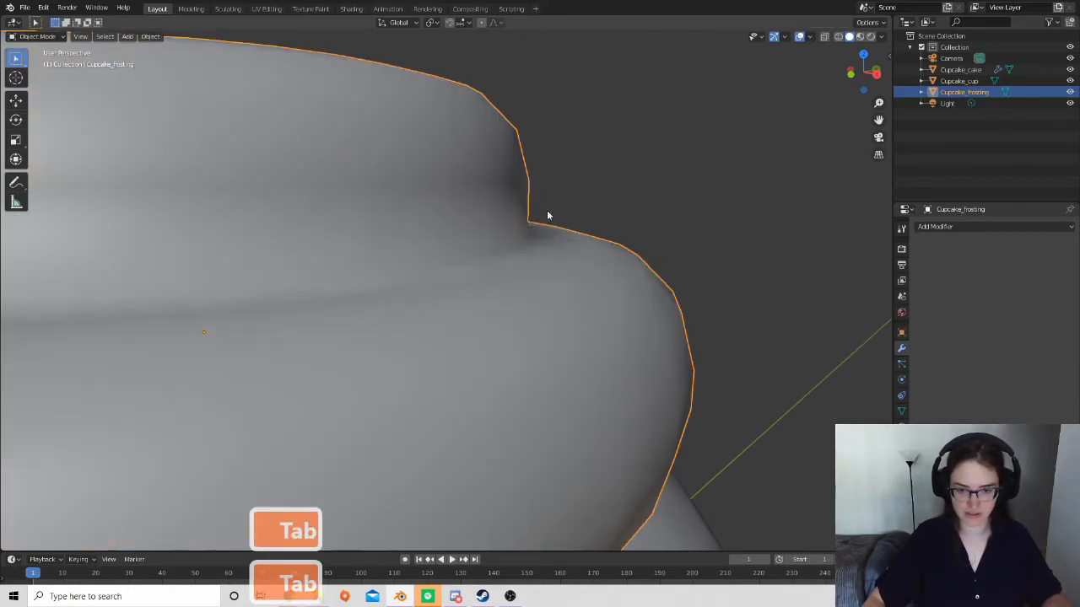
{"action": "mouse_move", "coordinate": [525, 250]}
{"action": "middle_mouse_down"}
{"action": "mouse_move", "coordinate": [511, 243]}
{"action": "mouse_move", "coordinate": [540, 267]}
{"action": "mouse_move", "coordinate": [537, 237]}
{"action": "middle_mouse_up"}
{"action": "scroll", "coordinate": [548, 312], "scroll_direction": "down", "scroll_amount": 5}
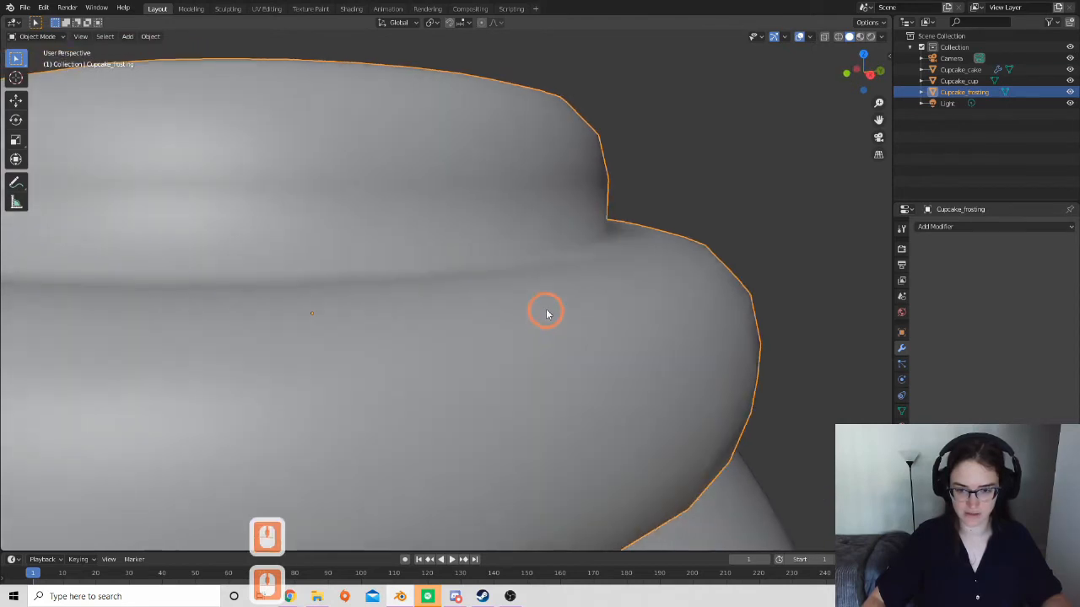
{"action": "scroll", "coordinate": [582, 316], "scroll_direction": "up", "scroll_amount": 7}
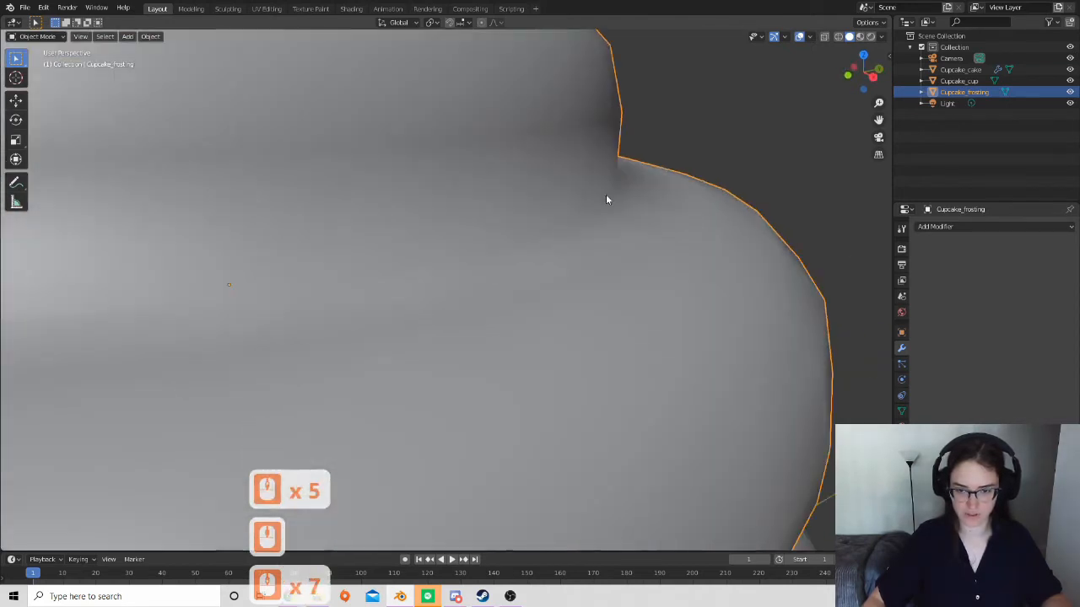
{"action": "scroll", "coordinate": [500, 327], "scroll_direction": "down", "scroll_amount": 4}
{"action": "middle_click_drag", "start_coordinate": [500, 328], "coordinate": [535, 315]}
{"action": "scroll", "coordinate": [558, 316], "scroll_direction": "down", "scroll_amount": 4}
{"action": "scroll", "coordinate": [591, 299], "scroll_direction": "down", "scroll_amount": 3}
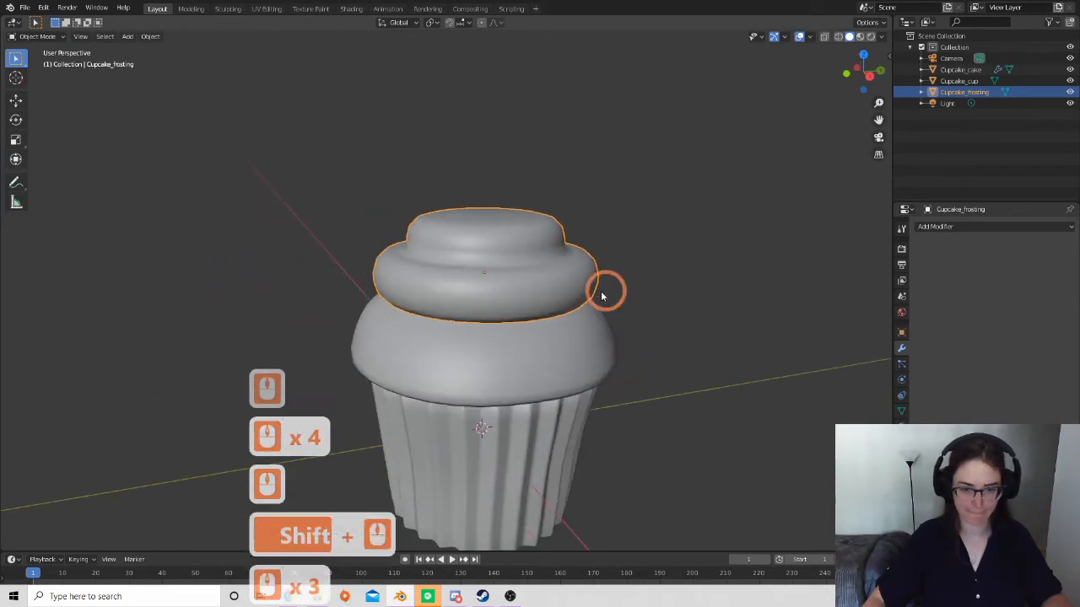
{"action": "middle_click_drag", "start_coordinate": [598, 295], "coordinate": [552, 302]}
{"action": "scroll", "coordinate": [552, 302], "scroll_direction": "up", "scroll_amount": 4}
{"action": "middle_click_drag", "start_coordinate": [663, 296], "coordinate": [545, 270], "text": "shift"}
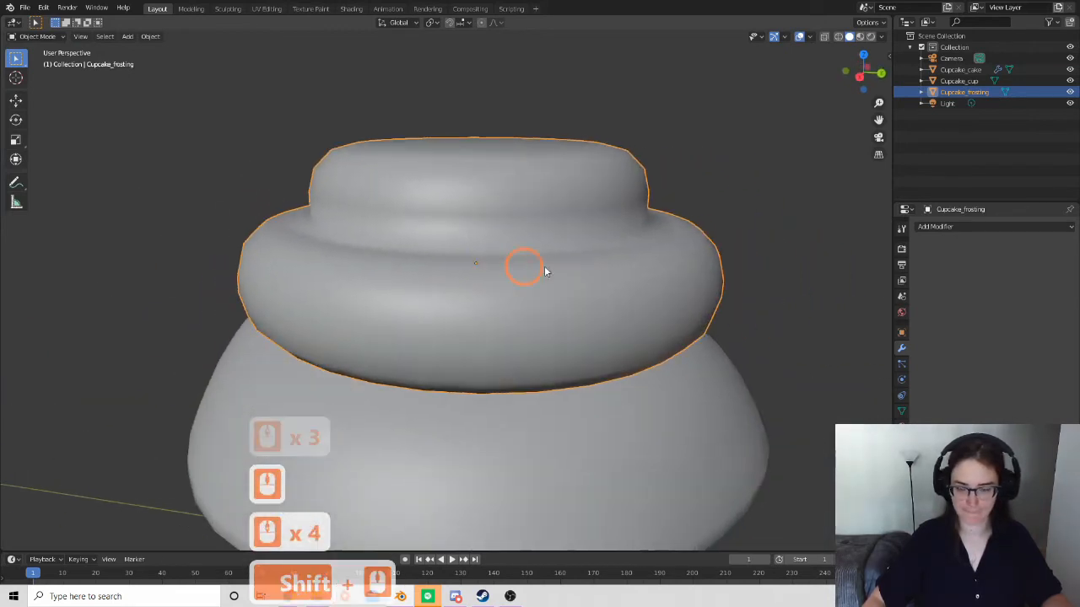
{"action": "middle_click_drag", "start_coordinate": [632, 284], "coordinate": [482, 293], "text": "shift"}
{"action": "scroll", "coordinate": [635, 305], "scroll_direction": "up", "scroll_amount": 2}
{"action": "middle_click_drag", "start_coordinate": [417, 299], "coordinate": [509, 238], "text": "shift"}
{"action": "scroll", "coordinate": [635, 305], "scroll_direction": "down", "scroll_amount": 1}
{"action": "scroll", "coordinate": [511, 277], "scroll_direction": "down", "scroll_amount": 5}
Open the frosting in Edit Mode and study the edge loops around both tiers.
{"action": "key", "text": "Tab"}
{"action": "scroll", "coordinate": [518, 251], "scroll_direction": "up", "scroll_amount": 4}
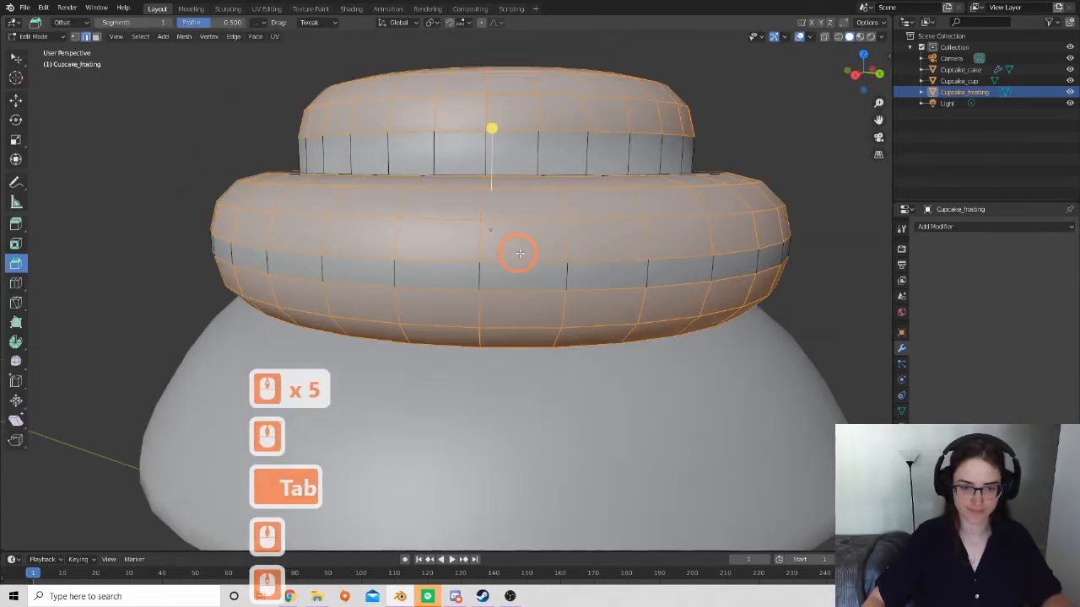
{"action": "scroll", "coordinate": [469, 252], "scroll_direction": "up", "scroll_amount": 2}
{"action": "middle_click_drag", "start_coordinate": [506, 248], "coordinate": [460, 221], "text": "shift"}
{"action": "scroll", "coordinate": [460, 245], "scroll_direction": "down", "scroll_amount": 3}
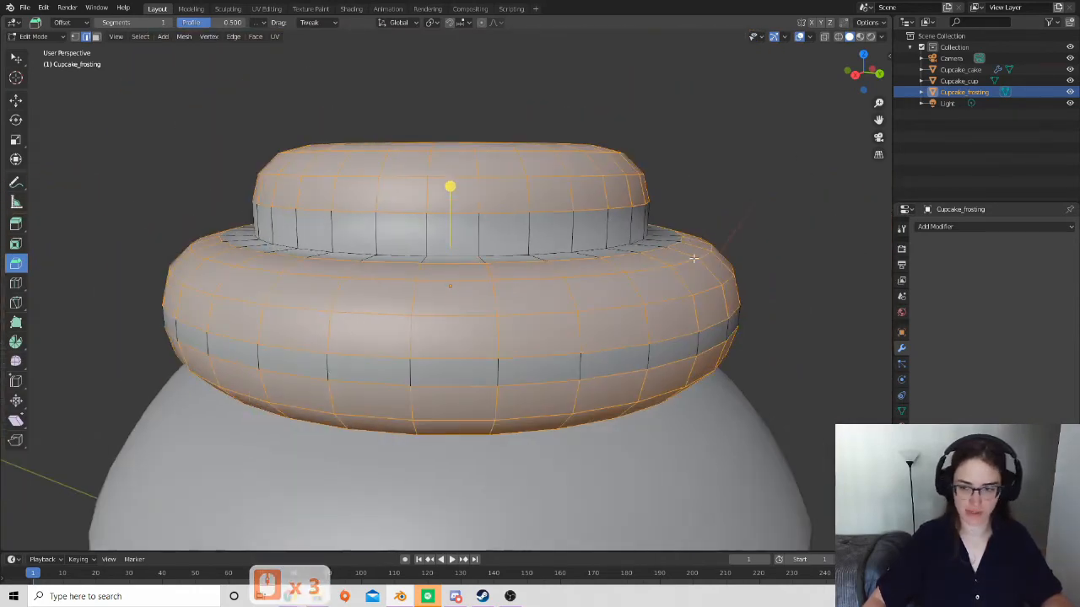
{"action": "scroll", "coordinate": [683, 244], "scroll_direction": "down", "scroll_amount": 4}
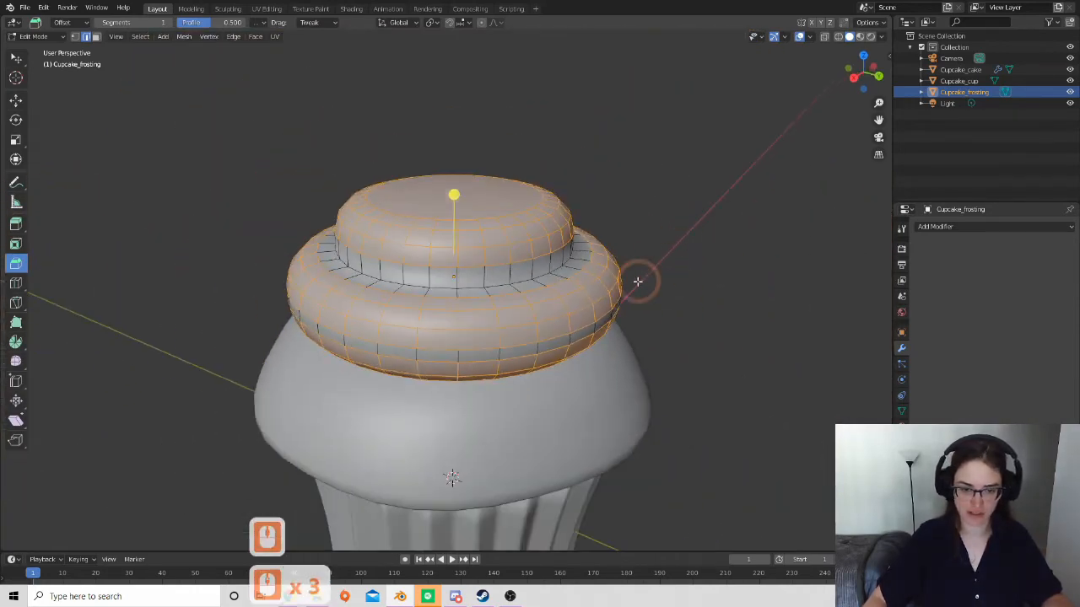
{"action": "scroll", "coordinate": [641, 261], "scroll_direction": "up", "scroll_amount": 3}
{"action": "middle_click_drag", "start_coordinate": [649, 241], "coordinate": [645, 255], "text": "shift"}
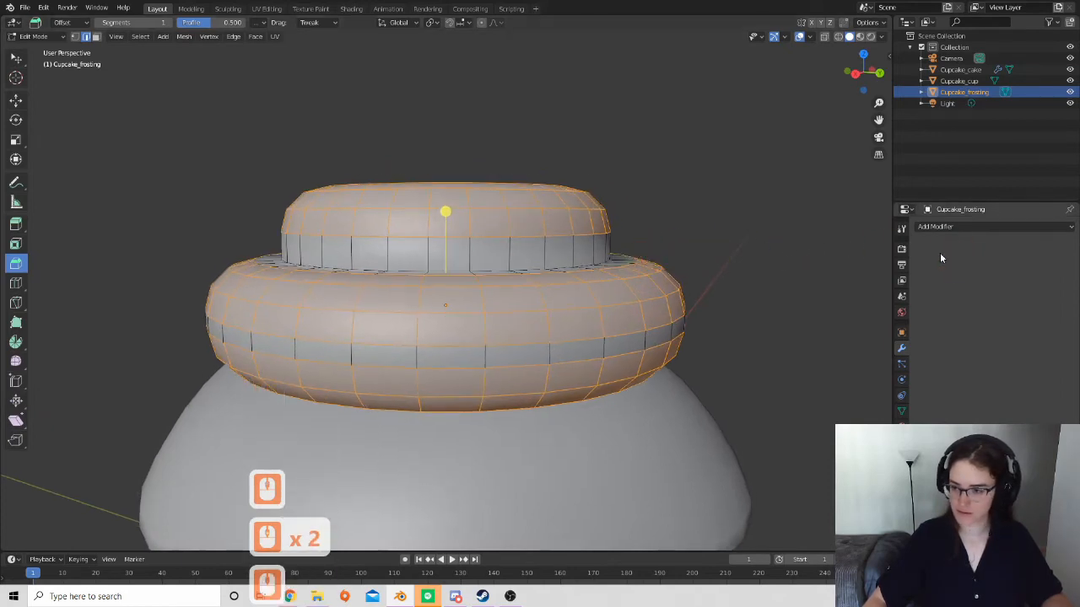
Return to Object Mode, select the cake and review its Subdivision Surface modifier settings.
{"action": "key", "text": "Tab"}
{"action": "scroll", "coordinate": [593, 310], "scroll_direction": "down", "scroll_amount": 2}
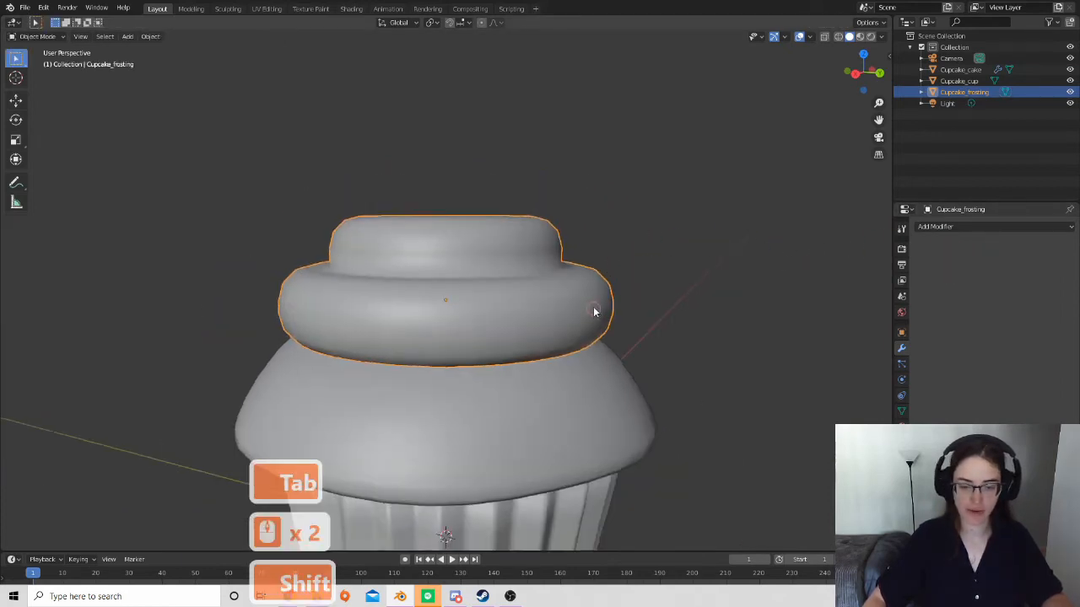
{"action": "middle_click_drag", "start_coordinate": [593, 310], "coordinate": [586, 219], "text": "shift"}
{"action": "scroll", "coordinate": [585, 219], "scroll_direction": "down", "scroll_amount": 4}
{"action": "left_click", "coordinate": [470, 268]}
{"action": "middle_click_drag", "start_coordinate": [580, 352], "coordinate": [540, 189], "text": "shift"}
{"action": "scroll", "coordinate": [588, 267], "scroll_direction": "up", "scroll_amount": 3}
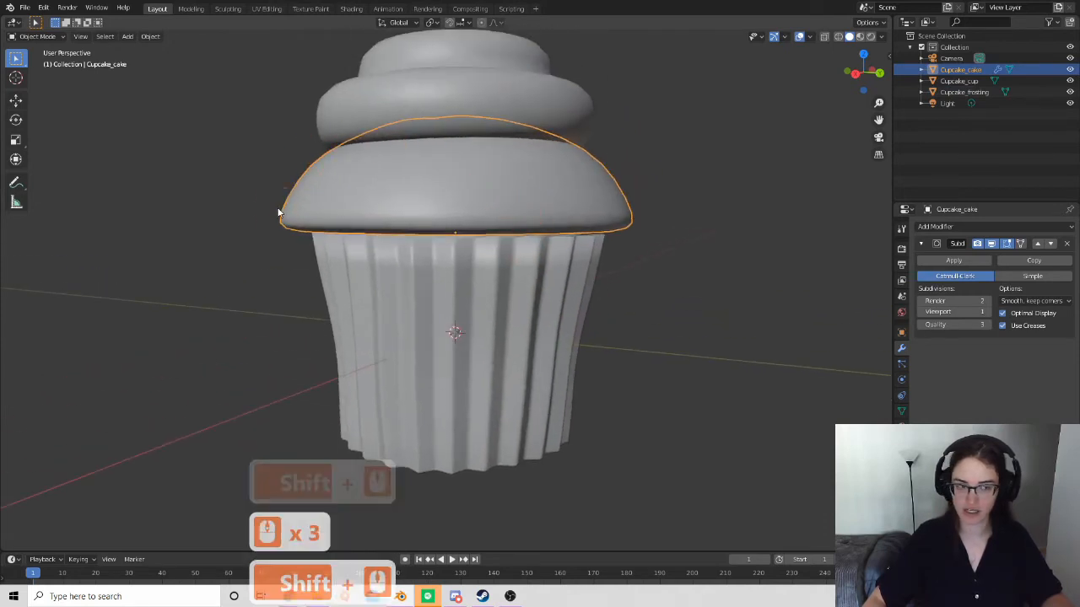
{"action": "middle_click_drag", "start_coordinate": [475, 147], "coordinate": [439, 121]}
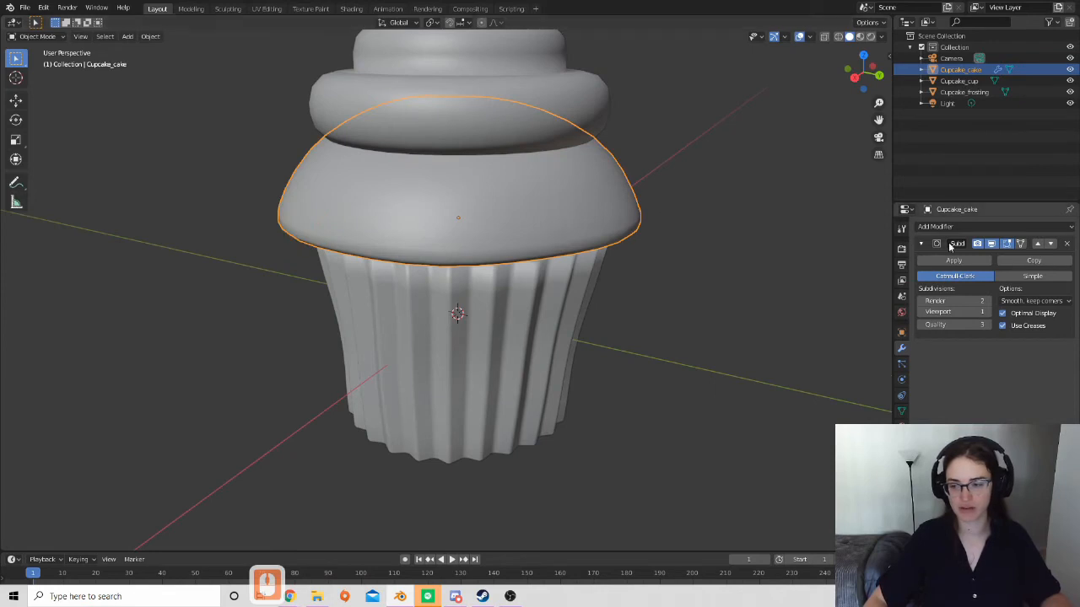
Select the frosting and add a Subdivision Surface modifier to smooth its angular outline.
{"action": "middle_click_drag", "start_coordinate": [563, 183], "coordinate": [567, 244], "text": "shift"}
{"action": "scroll", "coordinate": [347, 286], "scroll_direction": "up", "scroll_amount": 3}
{"action": "middle_click_drag", "start_coordinate": [581, 147], "coordinate": [518, 327], "text": "shift"}
{"action": "left_click", "coordinate": [419, 166]}
{"action": "key", "text": "Tab"}
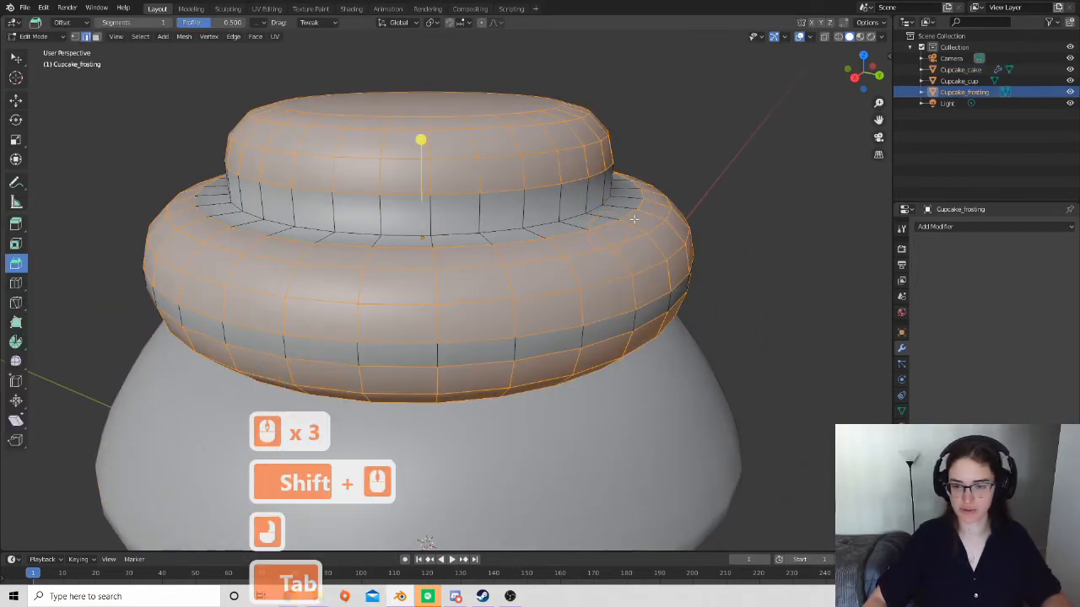
{"action": "key", "text": "Tab"}
{"action": "scroll", "coordinate": [239, 261], "scroll_direction": "down", "scroll_amount": 1}
{"action": "scroll", "coordinate": [243, 215], "scroll_direction": "up", "scroll_amount": 2}
{"action": "middle_click_drag", "start_coordinate": [234, 202], "coordinate": [393, 202], "text": "shift"}
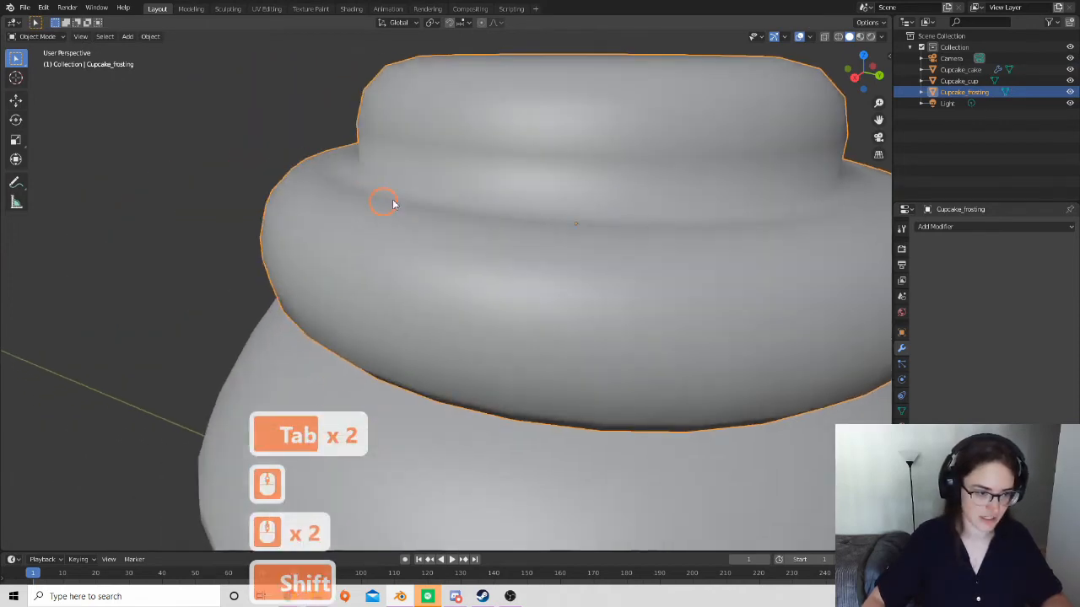
{"action": "scroll", "coordinate": [159, 130], "scroll_direction": "up", "scroll_amount": 3}
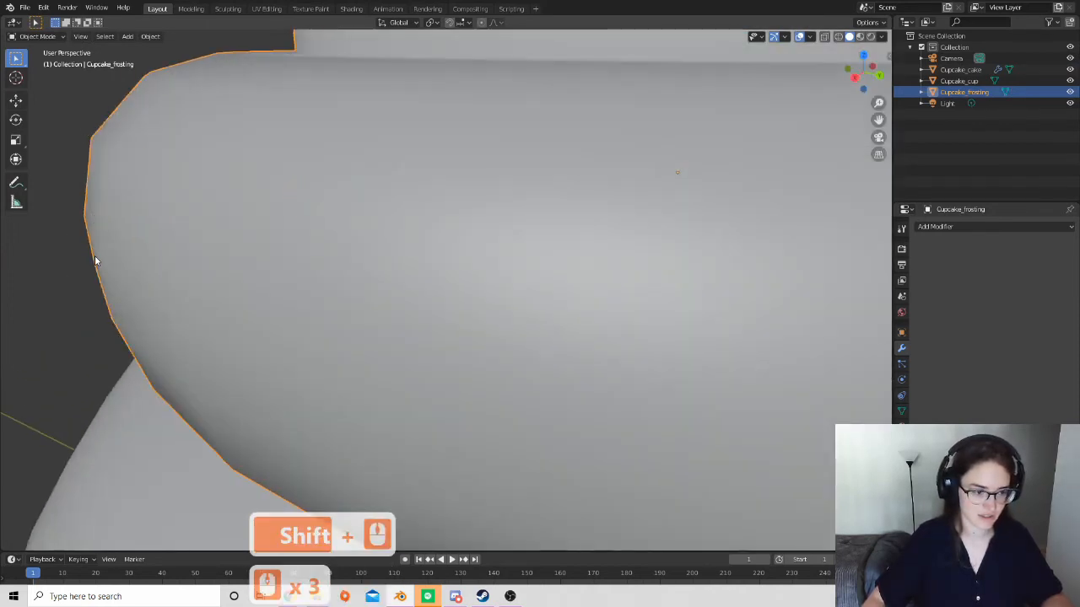
{"action": "left_click", "coordinate": [980, 226]}
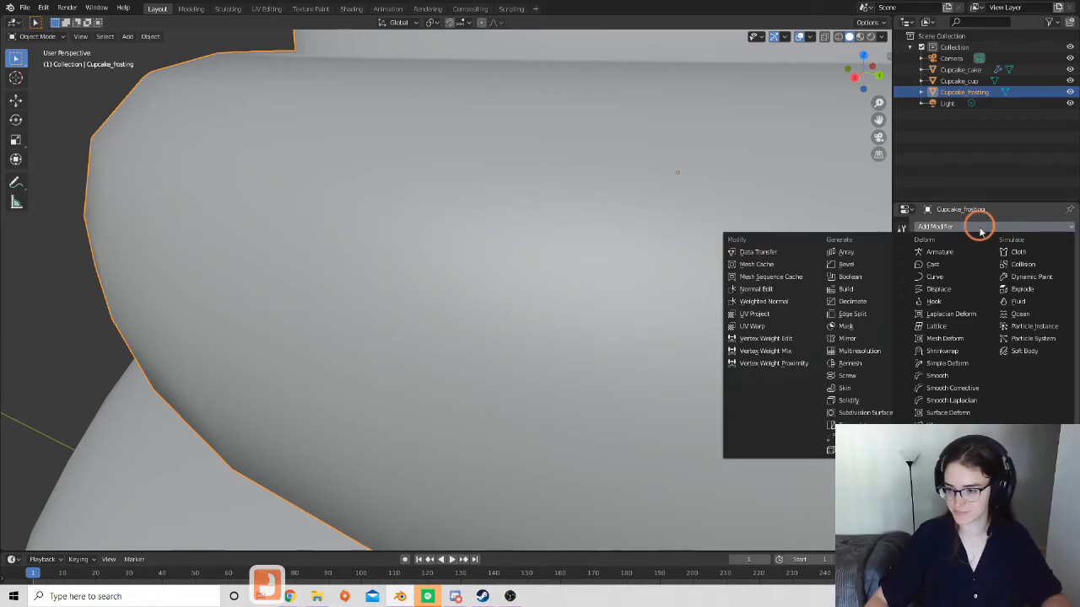
{"action": "left_click", "coordinate": [868, 414]}
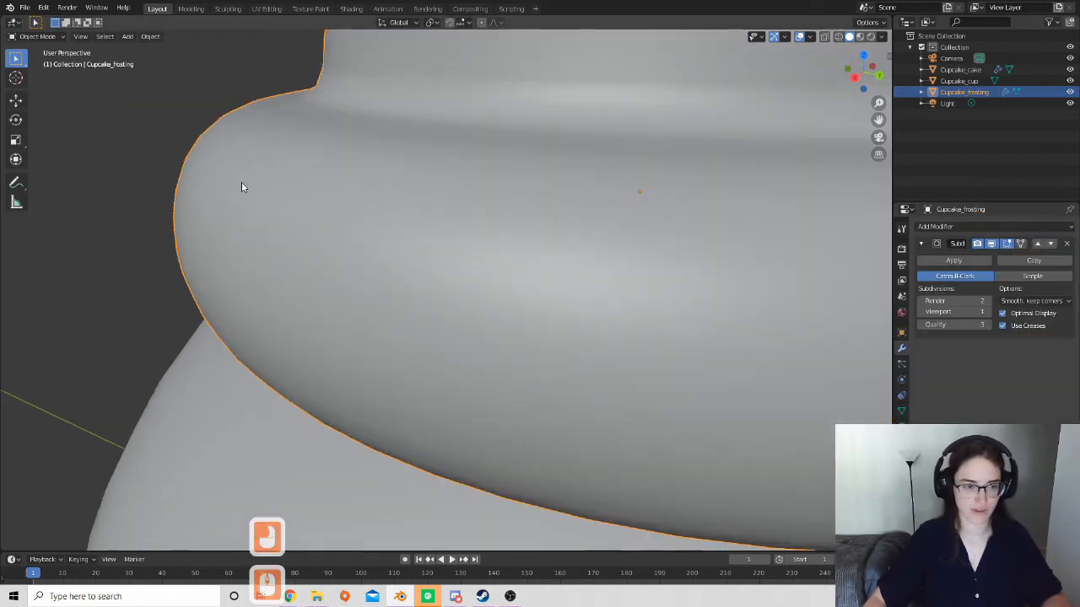
Try viewport subdivision level 2 on the frosting's modifier and set it back to 1.
{"action": "middle_click_drag", "start_coordinate": [570, 318], "coordinate": [518, 258], "text": "shift"}
{"action": "scroll", "coordinate": [549, 301], "scroll_direction": "down", "scroll_amount": 2}
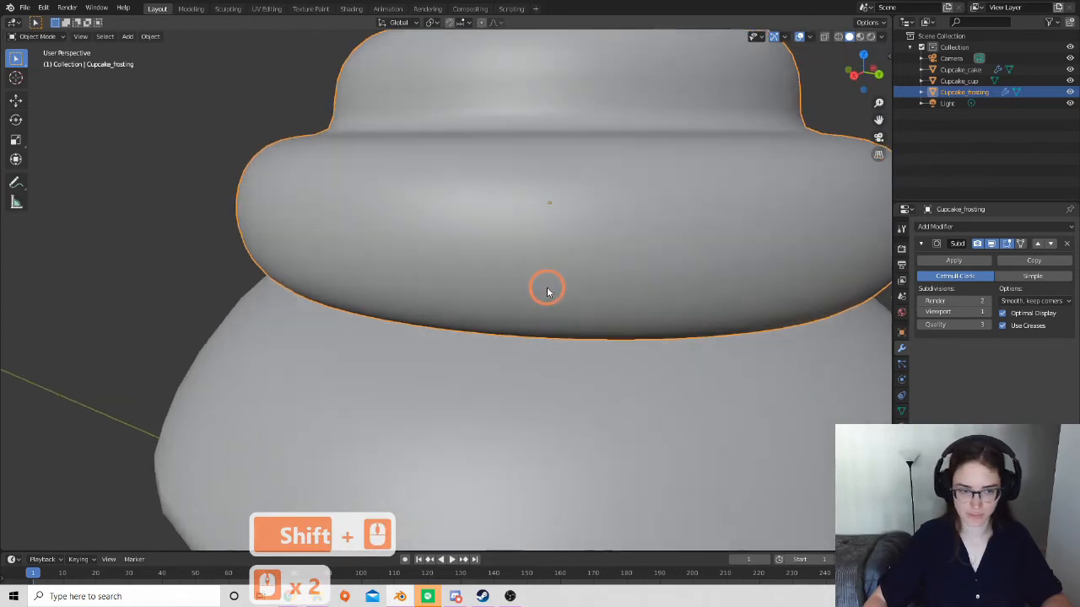
{"action": "scroll", "coordinate": [472, 240], "scroll_direction": "up", "scroll_amount": 4}
{"action": "middle_click_drag", "start_coordinate": [384, 189], "coordinate": [579, 252], "text": "shift"}
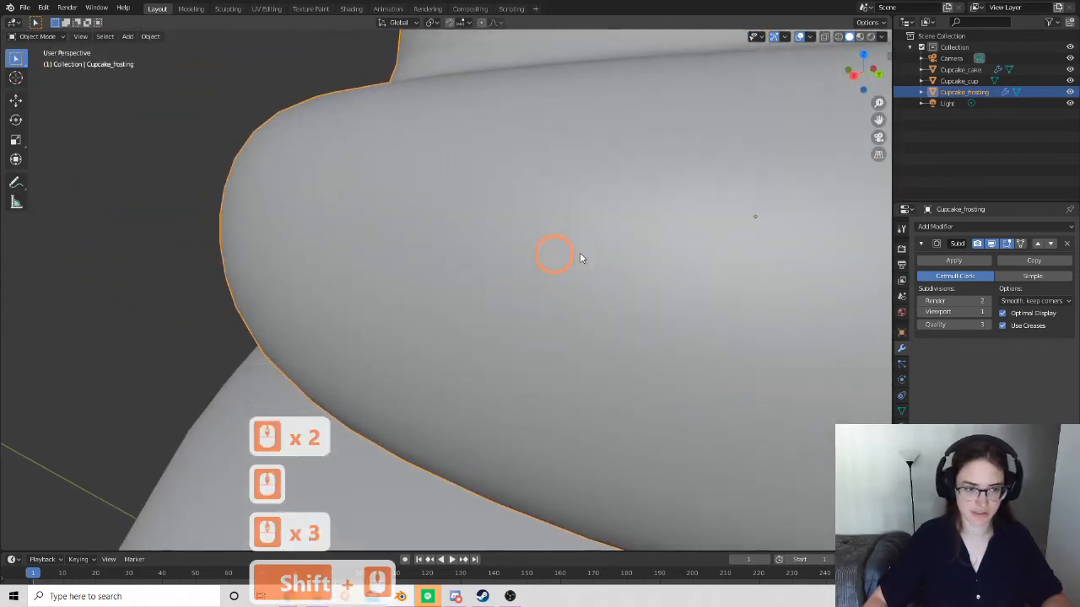
{"action": "left_click", "coordinate": [989, 312]}
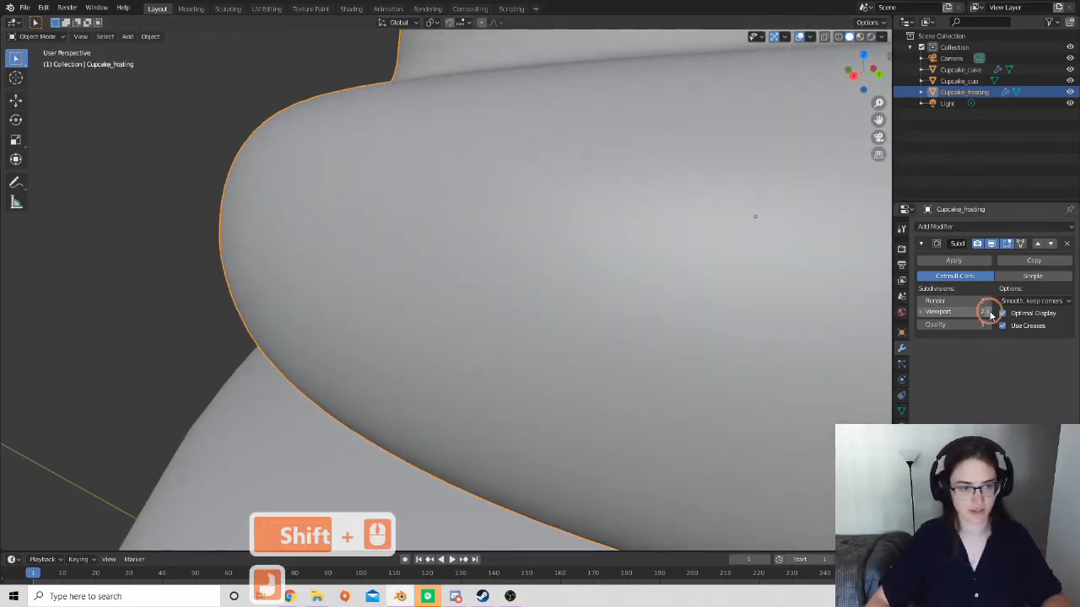
{"action": "left_click", "coordinate": [922, 314]}
{"action": "scroll", "coordinate": [564, 236], "scroll_direction": "down", "scroll_amount": 4}
{"action": "middle_click_drag", "start_coordinate": [565, 236], "coordinate": [525, 236], "text": "shift"}
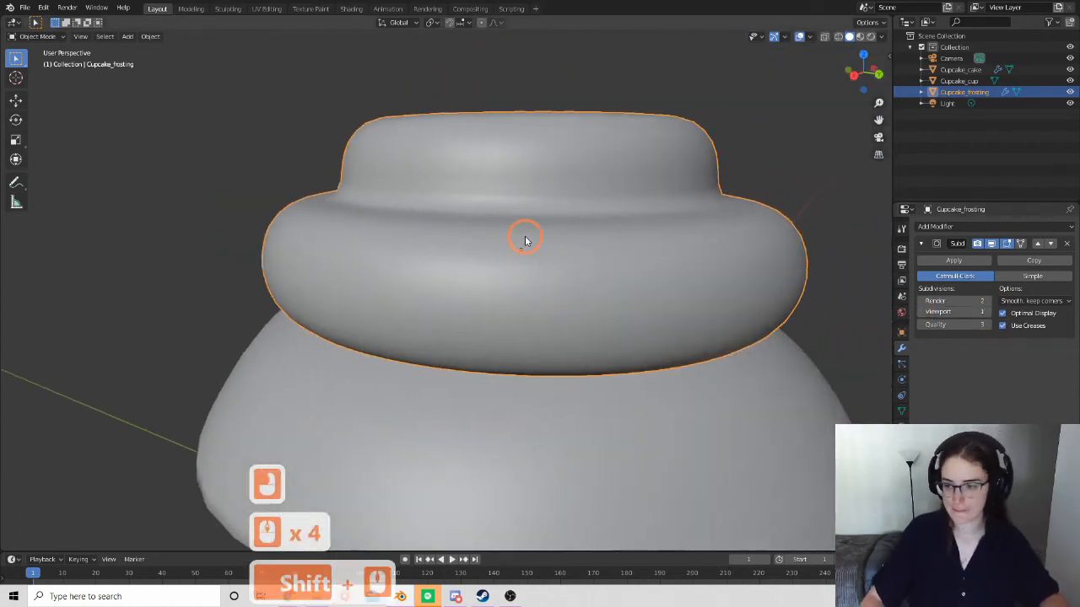
Examine the subdivided frosting's profile and check the cupcake reference photos in Chrome before returning to Blender.
{"action": "scroll", "coordinate": [512, 236], "scroll_direction": "down", "scroll_amount": 3}
{"action": "scroll", "coordinate": [404, 248], "scroll_direction": "up", "scroll_amount": 3}
{"action": "mouse_move", "coordinate": [405, 248]}
{"action": "middle_mouse_down", "text": "shift"}
{"action": "mouse_move", "coordinate": [470, 251]}
{"action": "mouse_move", "coordinate": [517, 337]}
{"action": "mouse_move", "coordinate": [414, 265]}
{"action": "middle_mouse_up", "text": "shift"}
{"action": "scroll", "coordinate": [517, 342], "scroll_direction": "down", "scroll_amount": 2}
{"action": "scroll", "coordinate": [405, 265], "scroll_direction": "up", "scroll_amount": 2}
{"action": "middle_click_drag", "start_coordinate": [310, 265], "coordinate": [308, 226]}
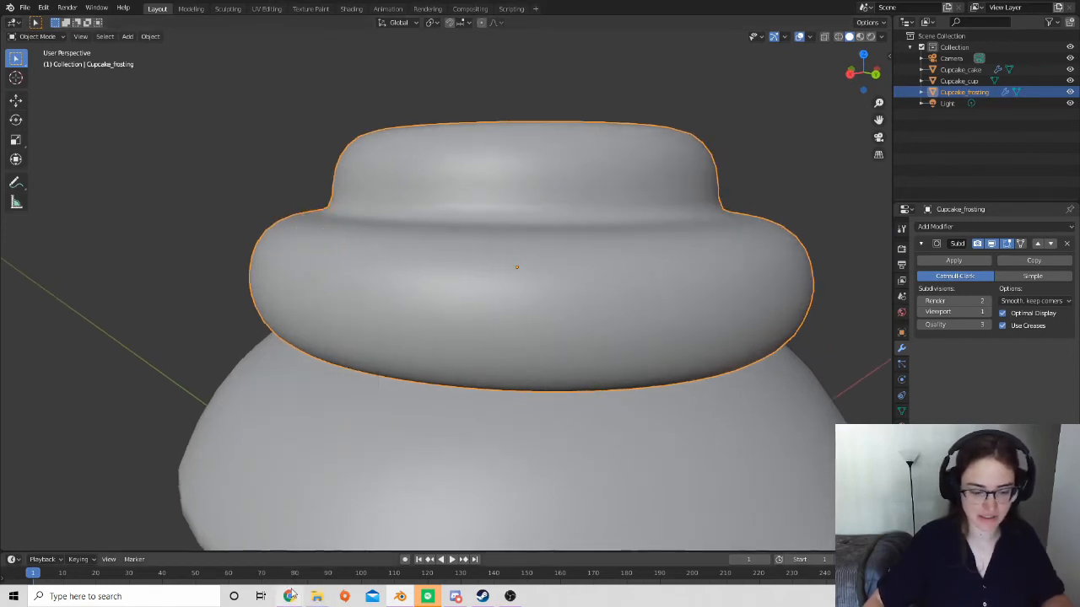
{"action": "mouse_move", "coordinate": [288, 593]}
{"action": "left_click", "coordinate": [323, 544]}
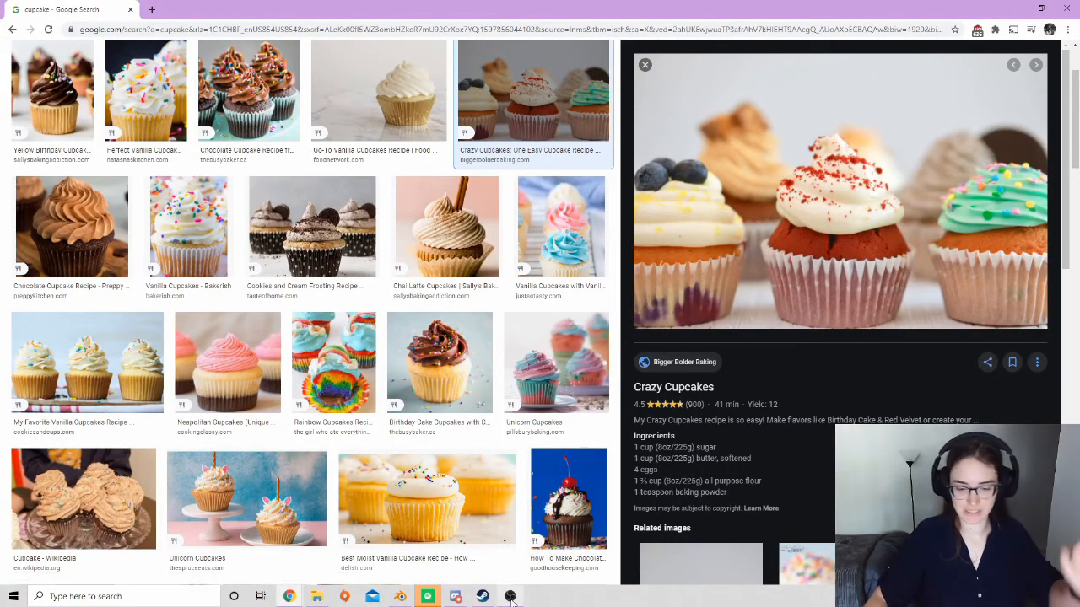
{"action": "left_click", "coordinate": [399, 596]}
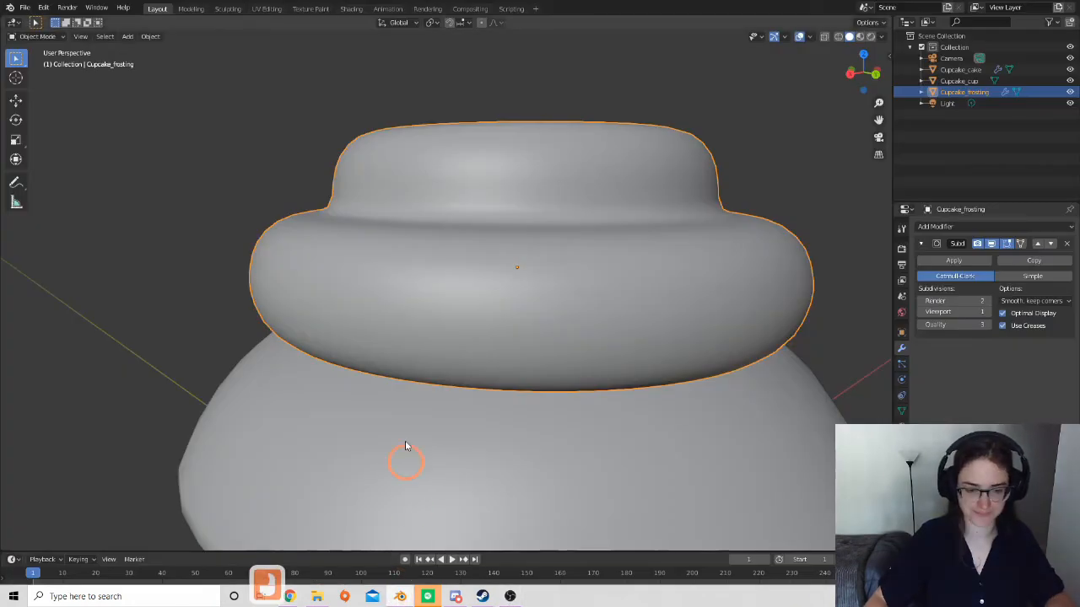
Add a single loop cut around the base of the frosting's upper tier in Edit Mode, with the slide factor at 0.
{"action": "scroll", "coordinate": [480, 248], "scroll_direction": "up", "scroll_amount": 2}
{"action": "middle_click_drag", "start_coordinate": [480, 248], "coordinate": [337, 241], "text": "shift"}
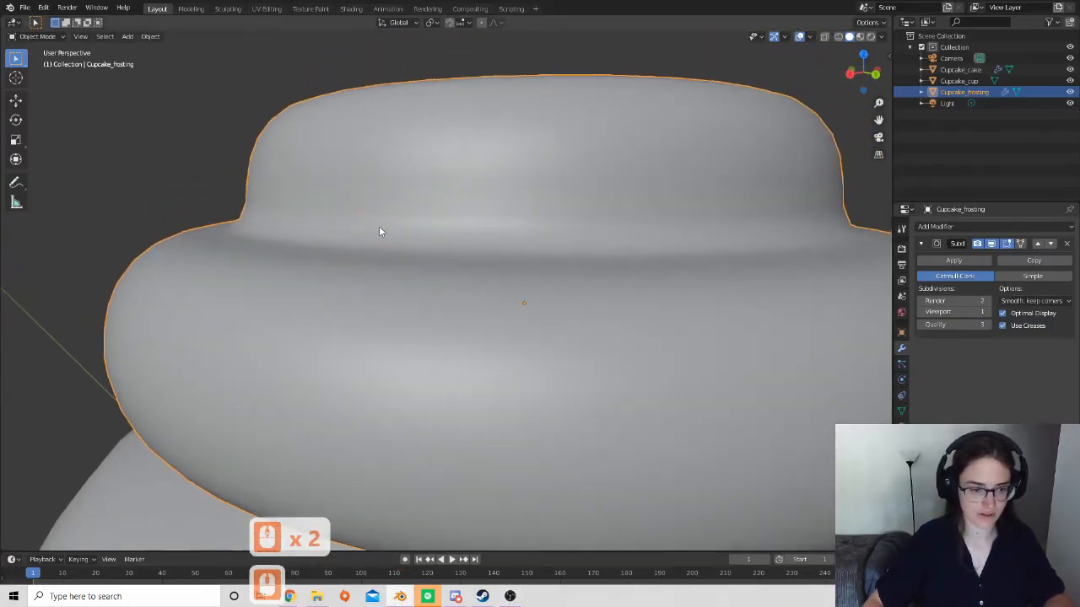
{"action": "key", "text": "Tab"}
{"action": "middle_click_drag", "start_coordinate": [400, 206], "coordinate": [405, 216]}
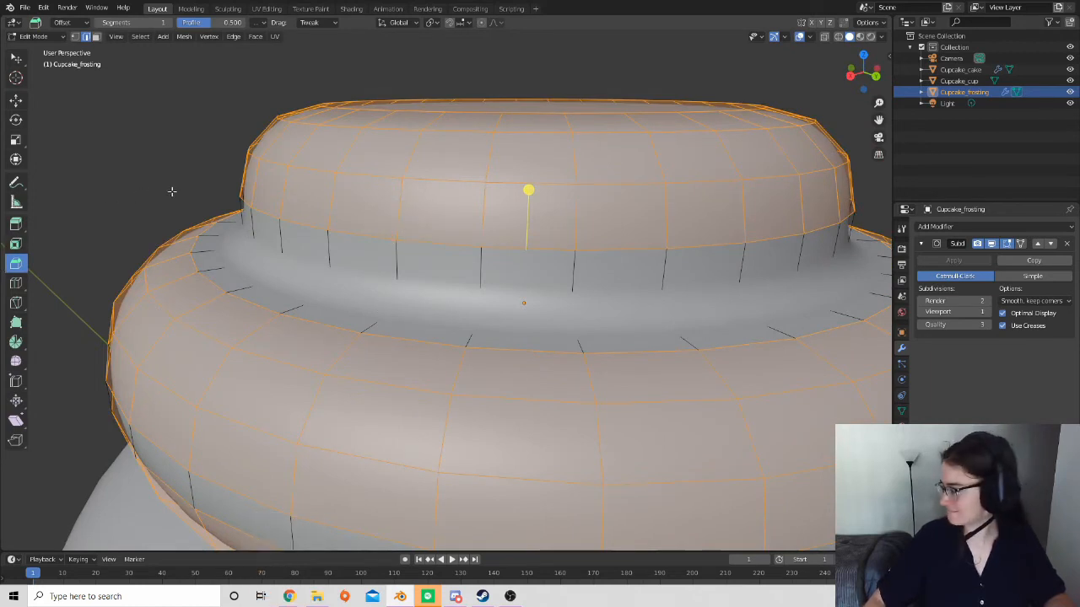
{"action": "left_click", "coordinate": [16, 285]}
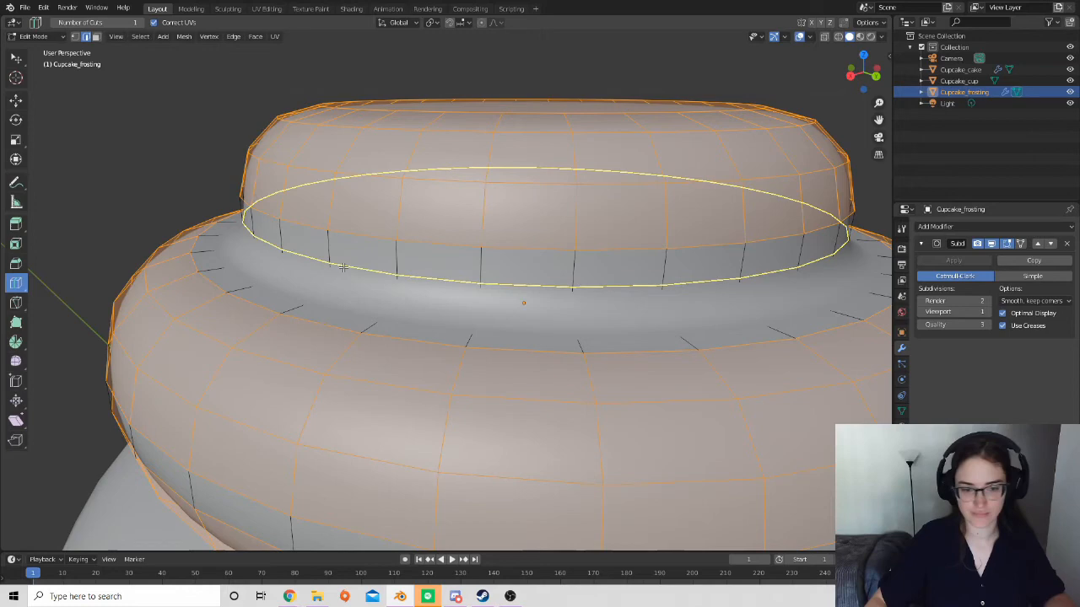
{"action": "left_click", "coordinate": [344, 267]}
{"action": "scroll", "coordinate": [404, 270], "scroll_direction": "down", "scroll_amount": 3}
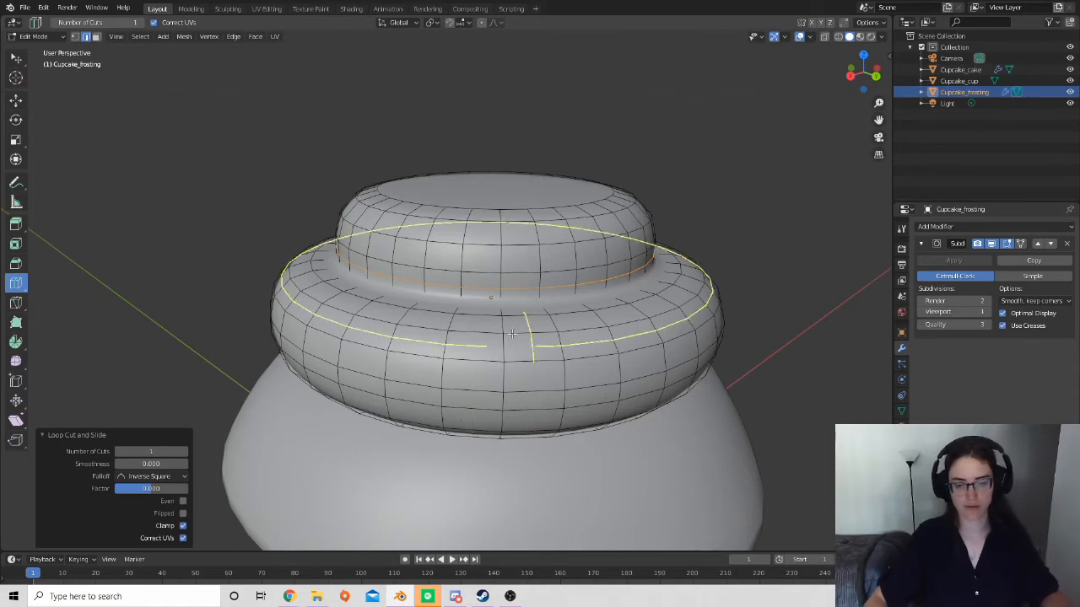
Move the new edge loop at the base of the frosting's upper tier down about 0.00115 m along Z.
{"action": "scroll", "coordinate": [491, 311], "scroll_direction": "up", "scroll_amount": 4}
{"action": "key", "text": "z"}
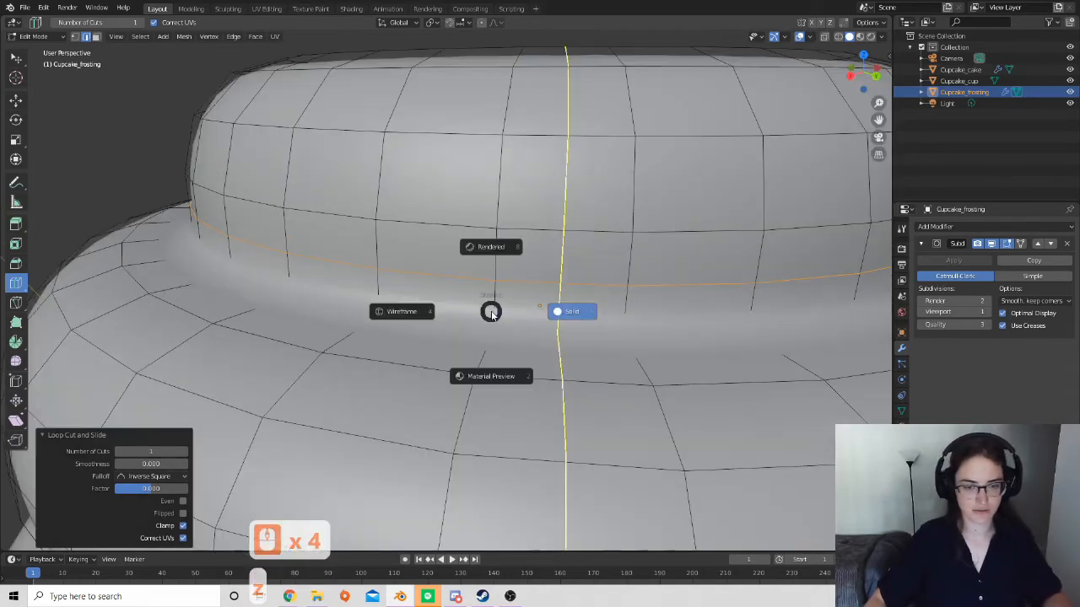
{"action": "key", "text": "Escape"}
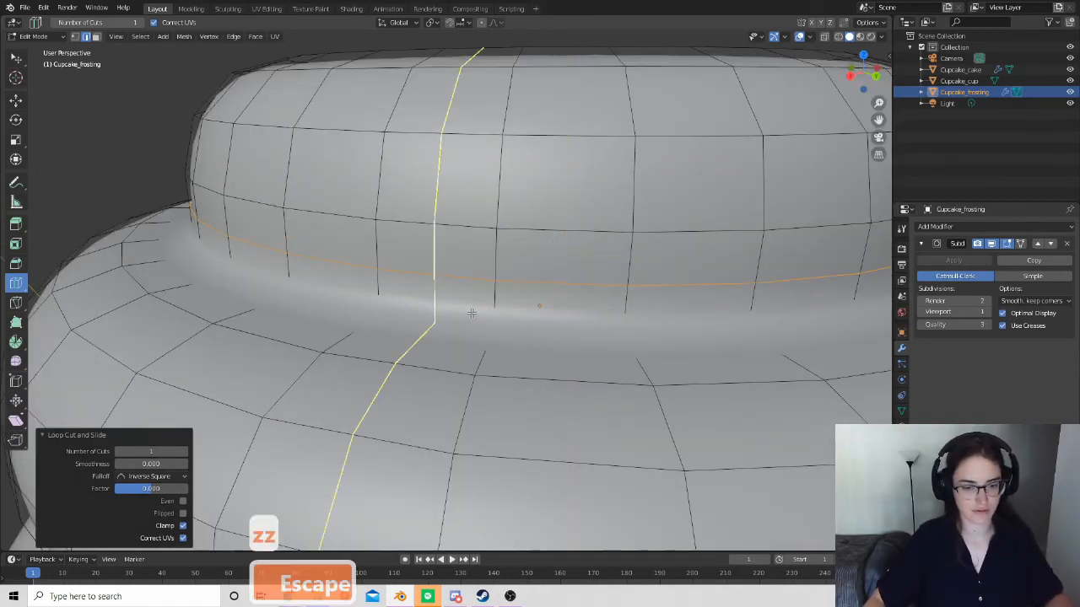
{"action": "key", "text": "g"}
{"action": "key", "text": "z"}
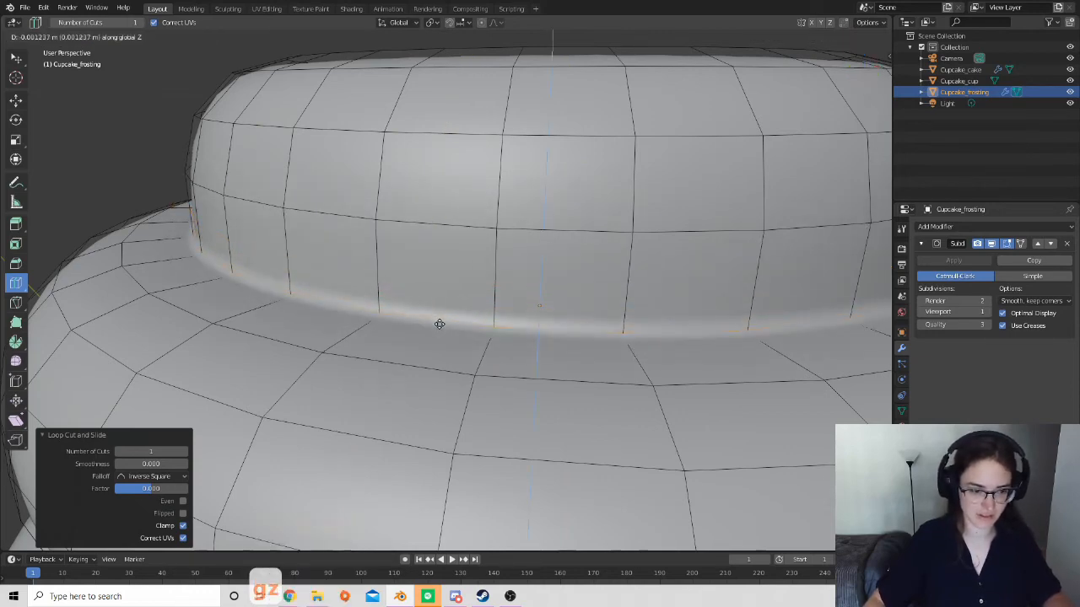
{"action": "left_click", "coordinate": [439, 322]}
{"action": "scroll", "coordinate": [495, 313], "scroll_direction": "down", "scroll_amount": 4}
{"action": "middle_click_drag", "start_coordinate": [523, 337], "coordinate": [511, 318]}
{"action": "scroll", "coordinate": [511, 318], "scroll_direction": "down", "scroll_amount": 2}
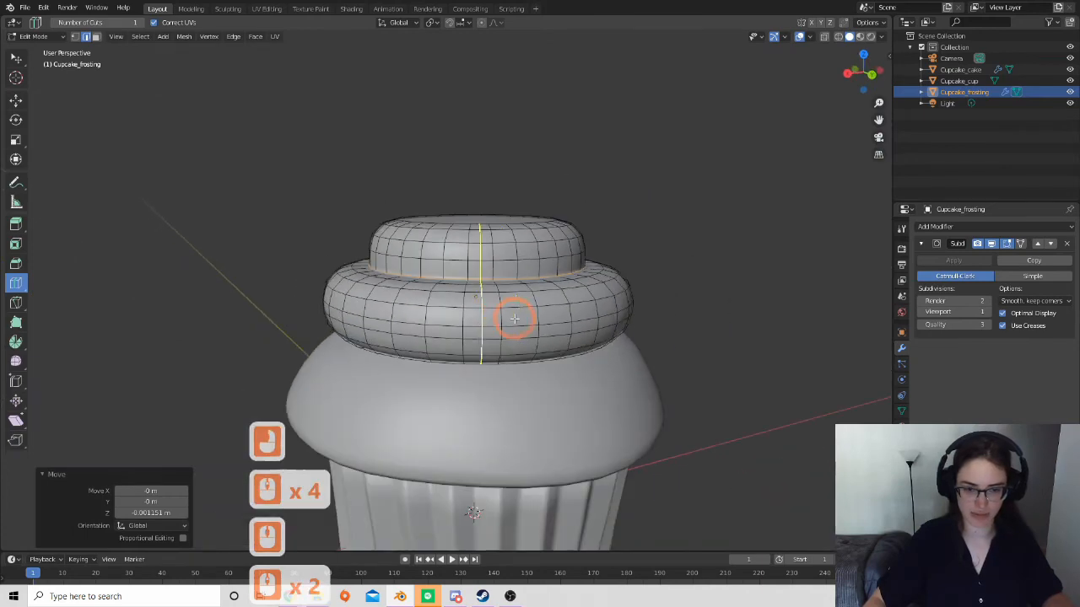
Scale the upper tier's base edge loop inward to about 0.959 horizontally, excluding Z, and leave Edit Mode.
{"action": "scroll", "coordinate": [494, 322], "scroll_direction": "up", "scroll_amount": 6}
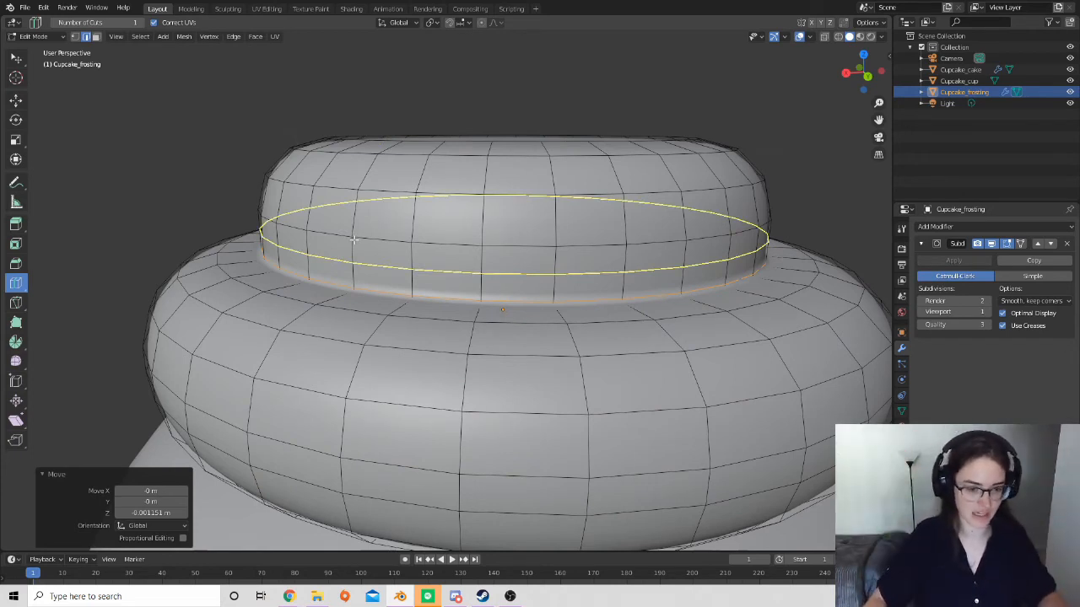
{"action": "key", "text": "s"}
{"action": "key", "text": "shift+z"}
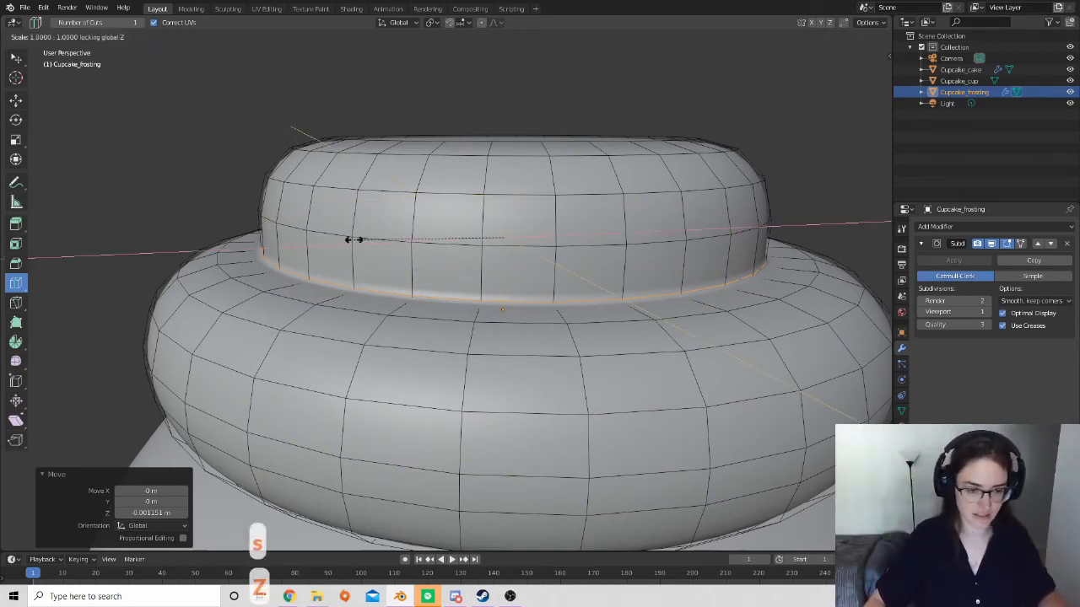
{"action": "left_click", "coordinate": [359, 240]}
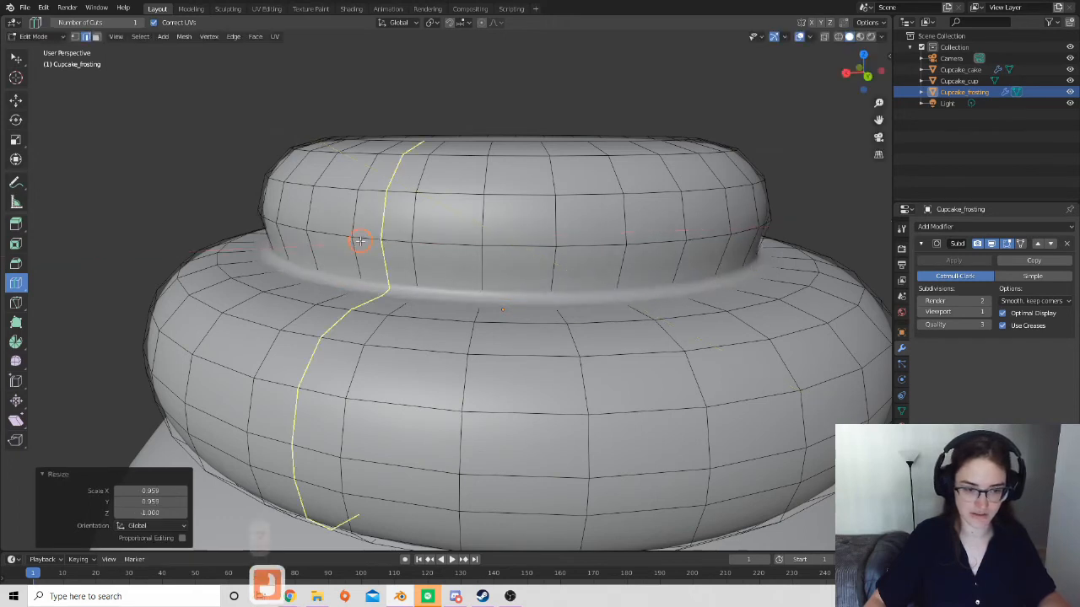
{"action": "scroll", "coordinate": [554, 337], "scroll_direction": "down", "scroll_amount": 4}
{"action": "key", "text": "Tab"}
Deselect the frosting and examine the whole cupcake's silhouette and the crease between its frosting tiers from several angles.
{"action": "scroll", "coordinate": [534, 353], "scroll_direction": "down", "scroll_amount": 4}
{"action": "middle_click_drag", "start_coordinate": [545, 328], "coordinate": [445, 342], "text": "shift"}
{"action": "scroll", "coordinate": [506, 359], "scroll_direction": "down", "scroll_amount": 3}
{"action": "scroll", "coordinate": [460, 308], "scroll_direction": "up", "scroll_amount": 3}
{"action": "scroll", "coordinate": [579, 357], "scroll_direction": "down", "scroll_amount": 4}
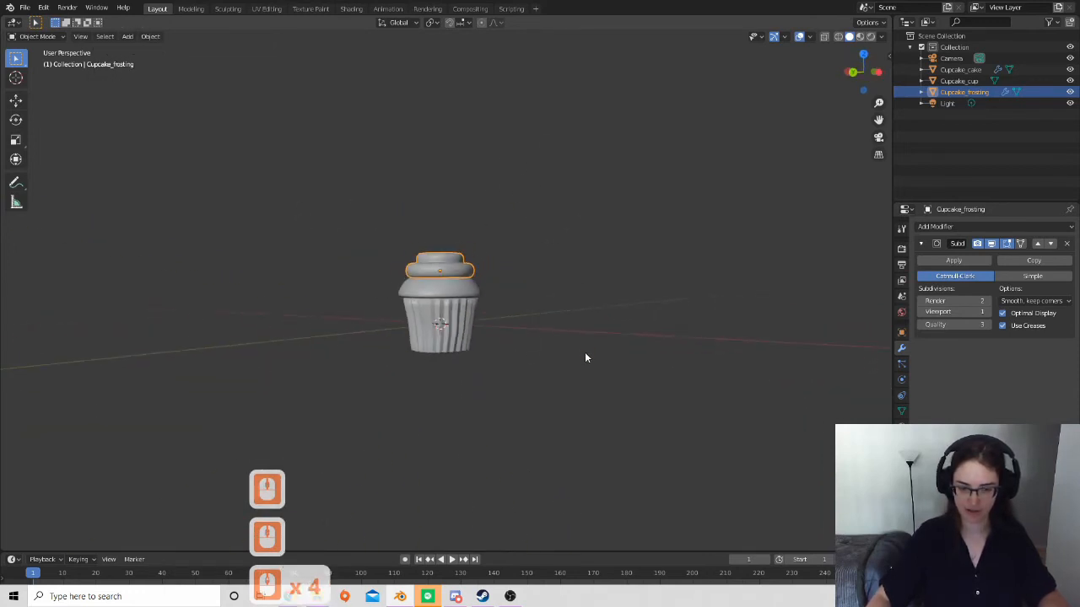
{"action": "left_click", "coordinate": [598, 366]}
{"action": "scroll", "coordinate": [598, 366], "scroll_direction": "down", "scroll_amount": 3}
{"action": "mouse_move", "coordinate": [598, 366]}
{"action": "middle_mouse_down"}
{"action": "mouse_move", "coordinate": [533, 381]}
{"action": "mouse_move", "coordinate": [525, 401]}
{"action": "mouse_move", "coordinate": [470, 390]}
{"action": "mouse_move", "coordinate": [612, 352]}
{"action": "middle_mouse_up"}
{"action": "scroll", "coordinate": [533, 380], "scroll_direction": "up", "scroll_amount": 4}
{"action": "scroll", "coordinate": [447, 394], "scroll_direction": "up", "scroll_amount": 3}
{"action": "scroll", "coordinate": [624, 379], "scroll_direction": "up", "scroll_amount": 3}
{"action": "middle_click_drag", "start_coordinate": [631, 399], "coordinate": [615, 295], "text": "shift"}
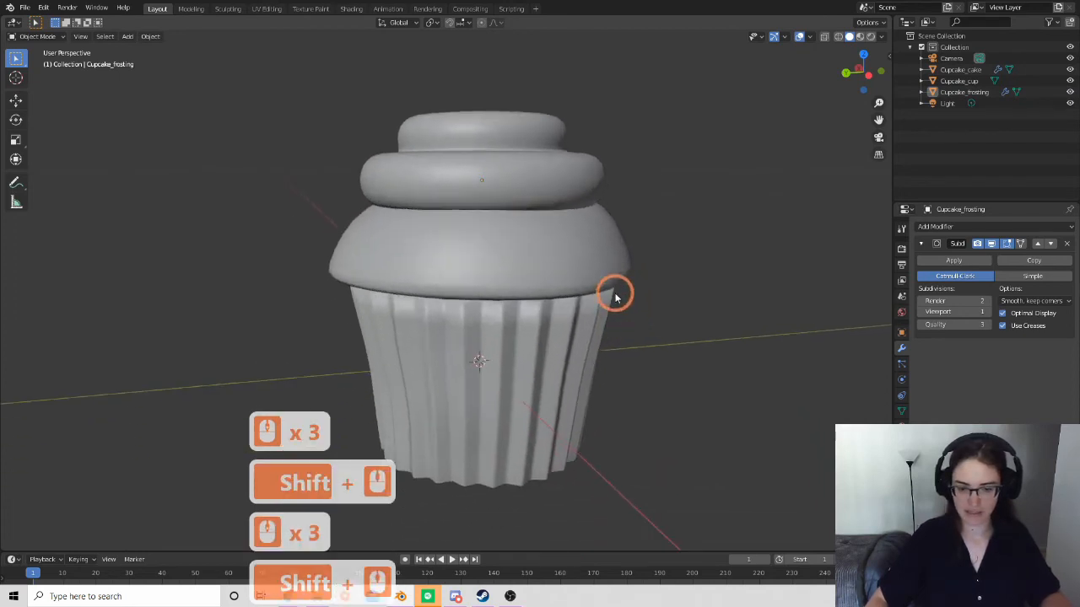
{"action": "scroll", "coordinate": [608, 337], "scroll_direction": "down", "scroll_amount": 3}
{"action": "middle_click_drag", "start_coordinate": [602, 385], "coordinate": [496, 307]}
{"action": "scroll", "coordinate": [554, 352], "scroll_direction": "up", "scroll_amount": 2}
{"action": "scroll", "coordinate": [496, 307], "scroll_direction": "up", "scroll_amount": 3}
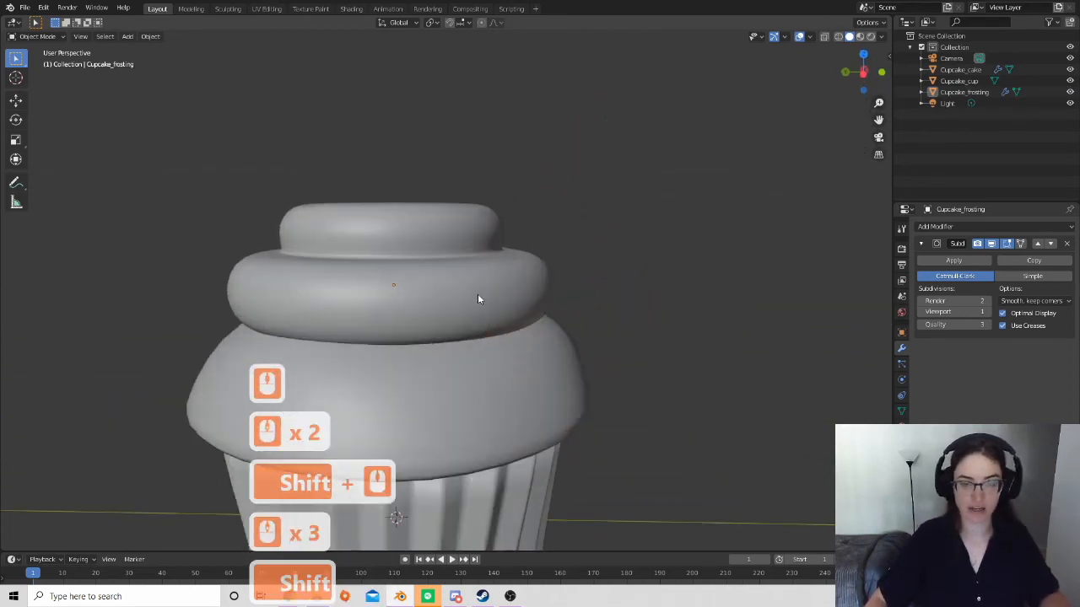
{"action": "scroll", "coordinate": [477, 293], "scroll_direction": "down", "scroll_amount": 3}
{"action": "middle_click_drag", "start_coordinate": [472, 380], "coordinate": [532, 350]}
{"action": "middle_click_drag", "start_coordinate": [428, 346], "coordinate": [366, 367]}
Reopen the frosting in Edit Mode with vertex selection and turn on proportional editing.
{"action": "left_click", "coordinate": [475, 296]}
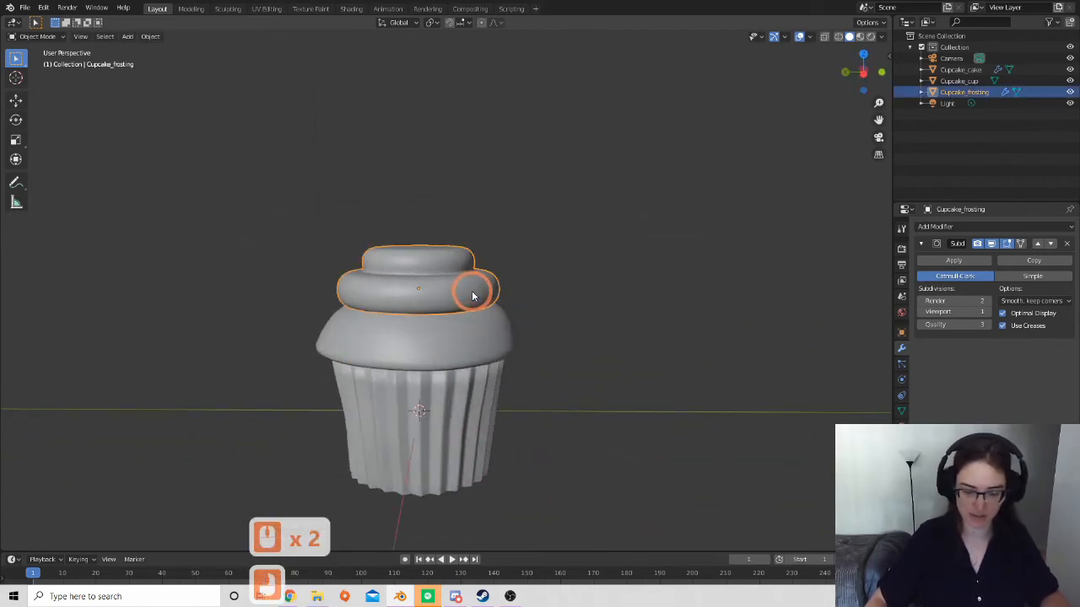
{"action": "key", "text": "Tab"}
{"action": "scroll", "coordinate": [464, 300], "scroll_direction": "up", "scroll_amount": 3}
{"action": "middle_click_drag", "start_coordinate": [463, 300], "coordinate": [655, 264], "text": "shift"}
{"action": "scroll", "coordinate": [469, 295], "scroll_direction": "up", "scroll_amount": 3}
{"action": "left_click", "coordinate": [53, 53]}
{"action": "left_click", "coordinate": [75, 38]}
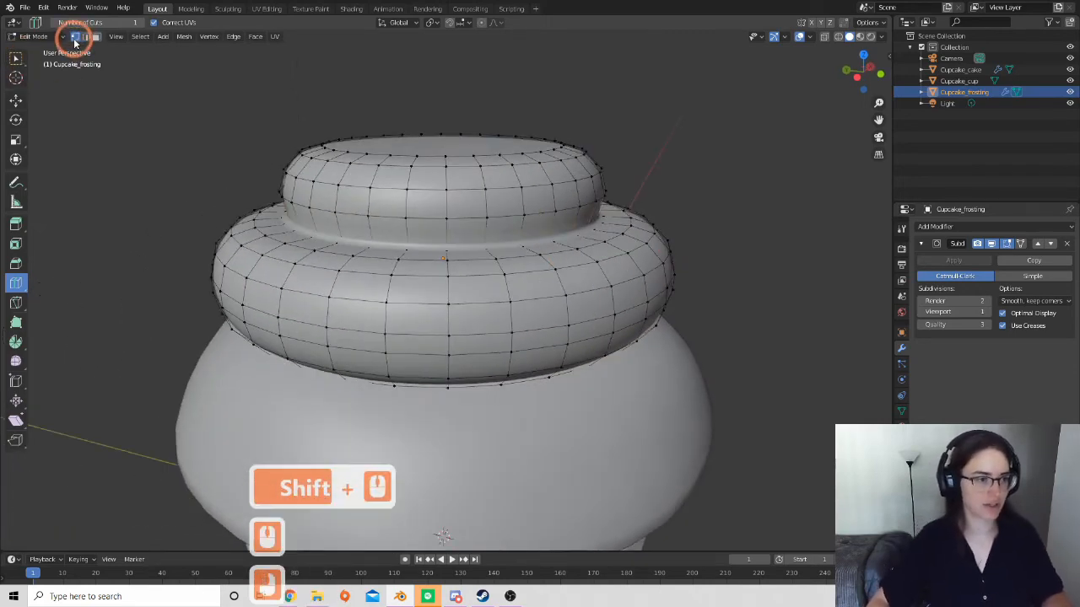
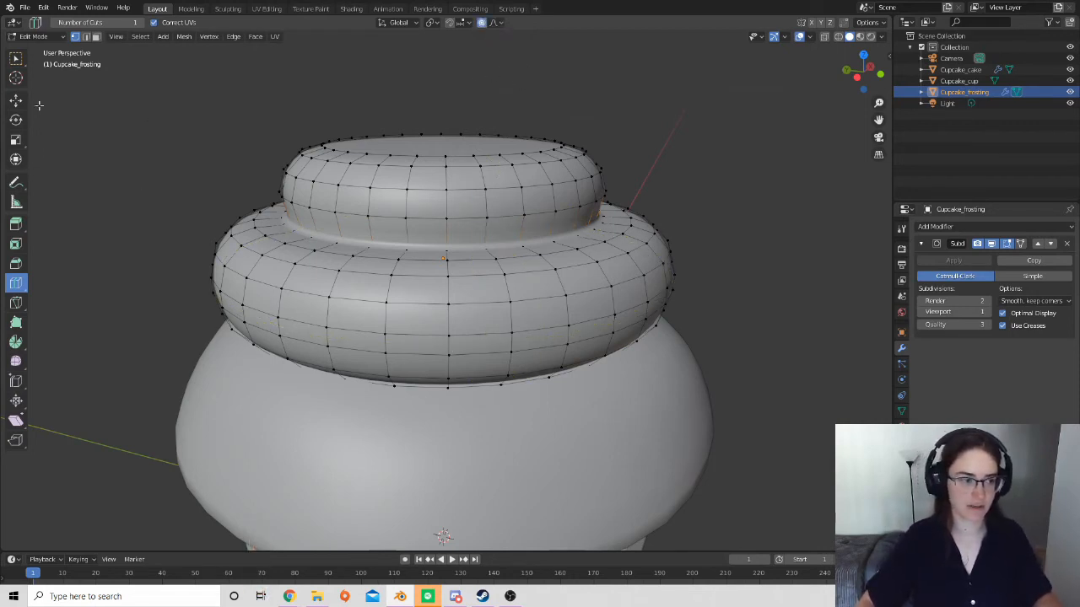
Try the Box, Circle and Lasso selection modes on the frosting mesh and settle on the Tweak selection tool.
{"action": "left_click", "coordinate": [16, 60]}
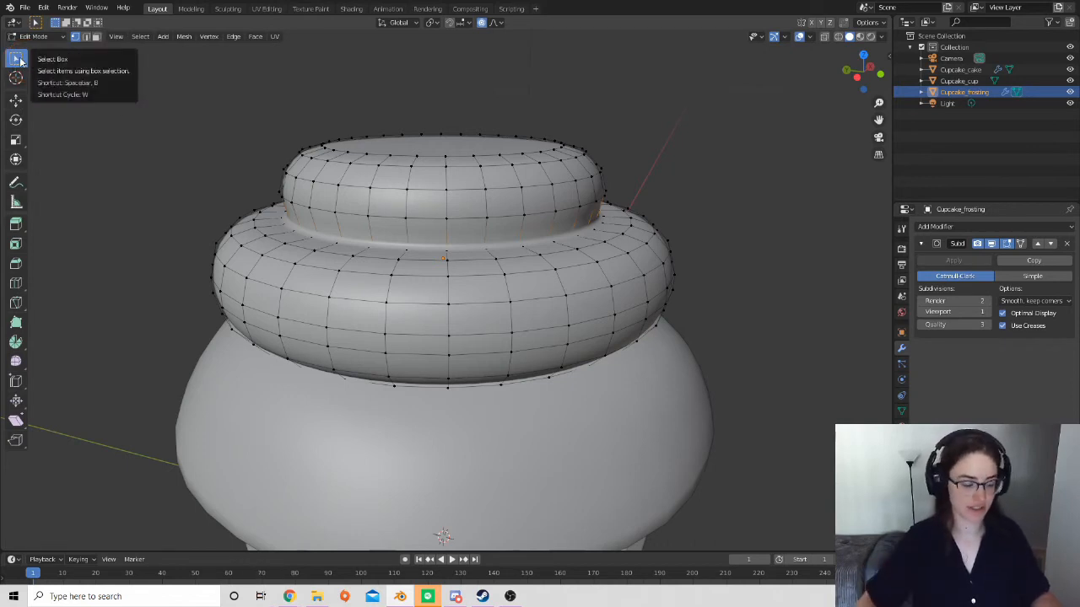
{"action": "key", "text": "w"}
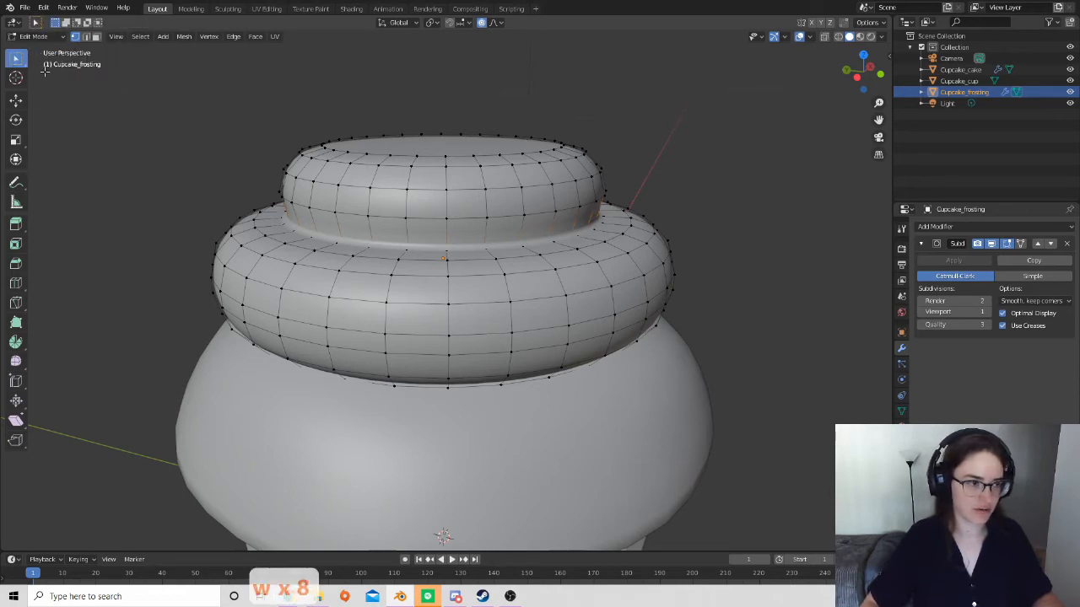
{"action": "key", "text": "w"}
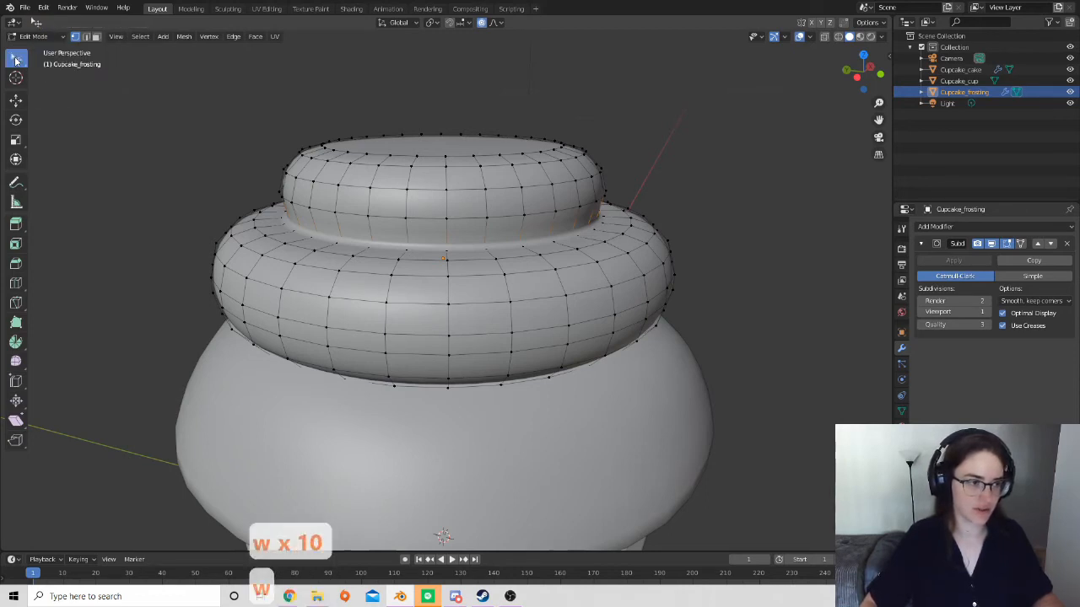
{"action": "key", "text": "w"}
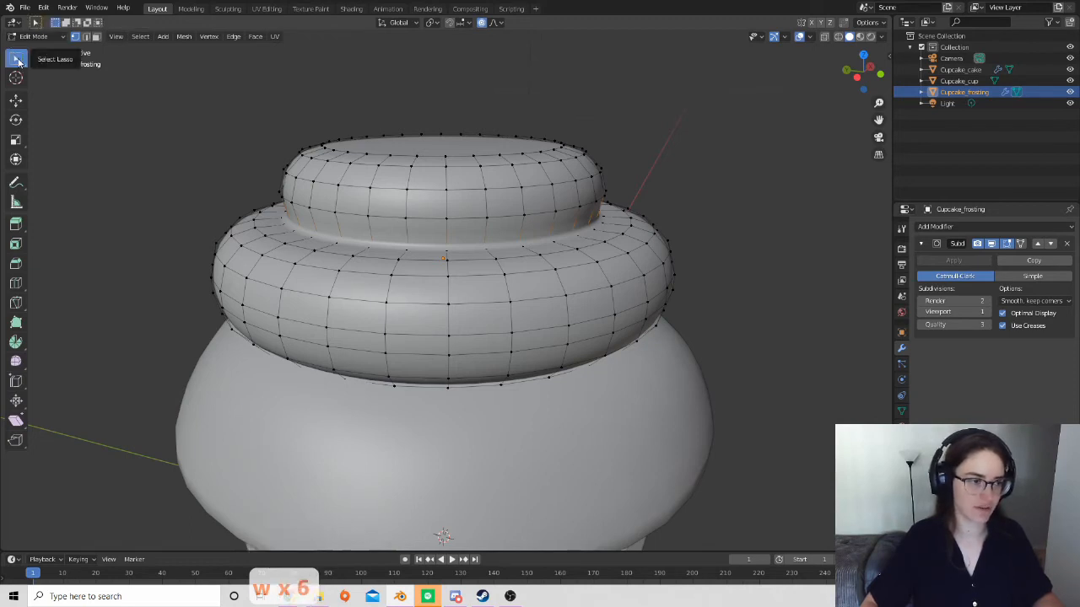
{"action": "key", "text": "w"}
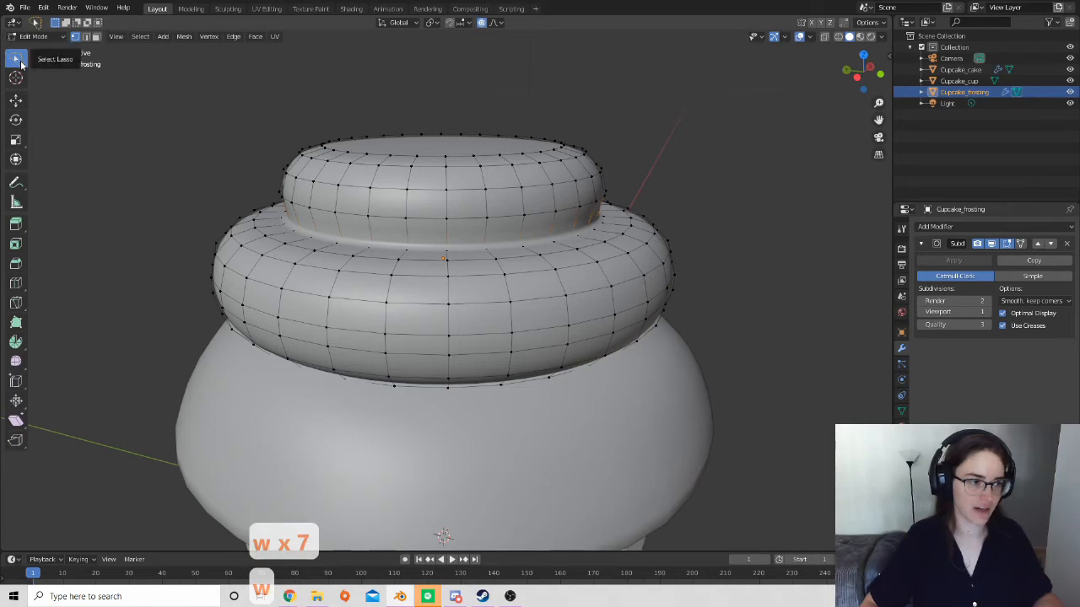
{"action": "key", "text": "s"}
{"action": "key", "text": "w"}
{"action": "key", "text": "Escape"}
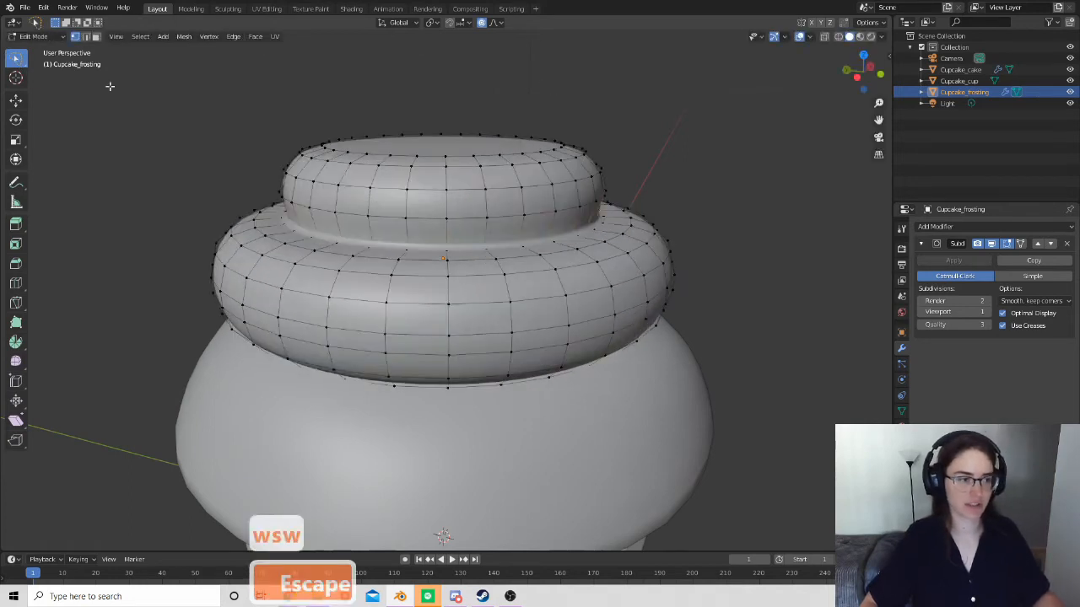
{"action": "left_click", "coordinate": [19, 61]}
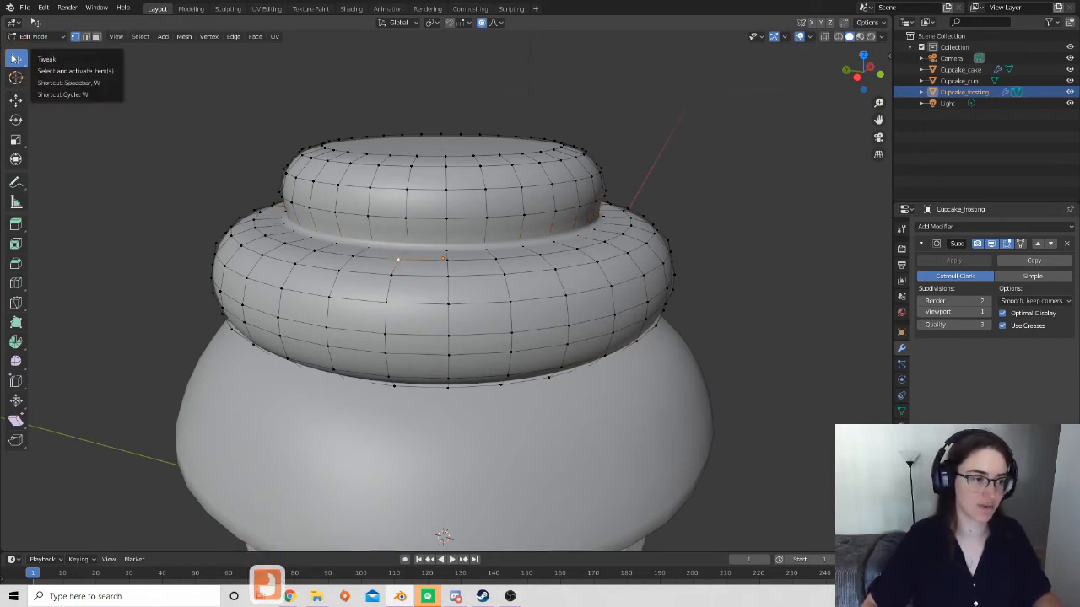
{"action": "left_click", "coordinate": [17, 60]}
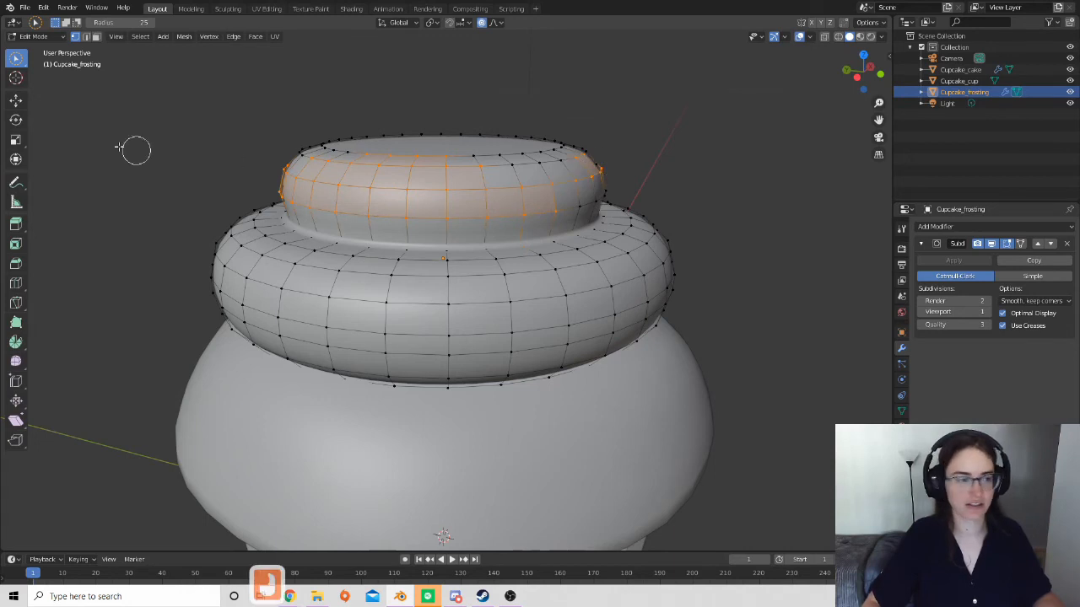
{"action": "key", "text": "w"}
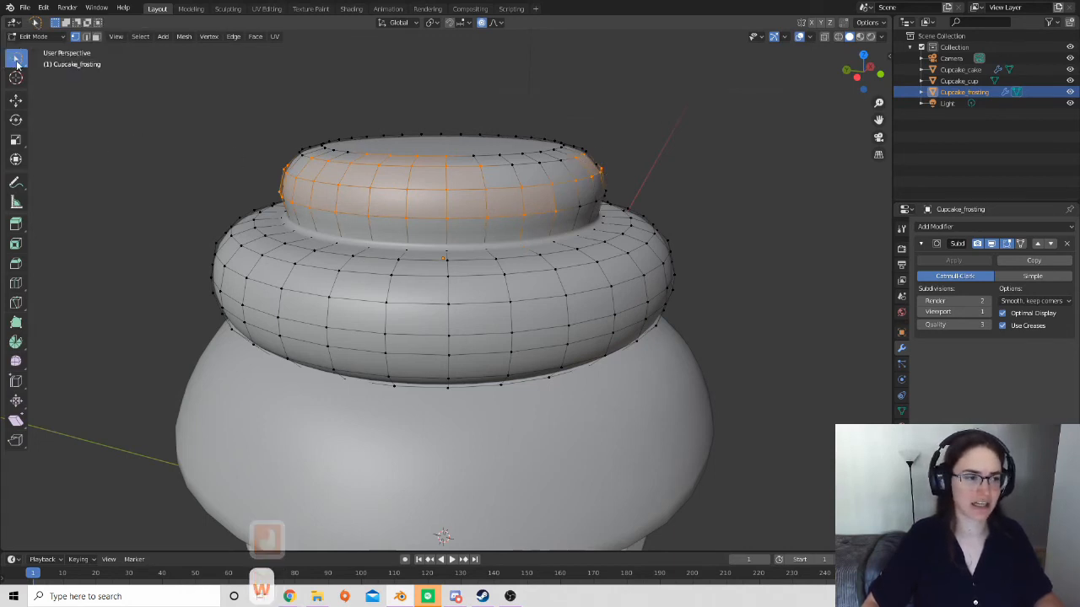
{"action": "scroll", "coordinate": [576, 253], "scroll_direction": "up", "scroll_amount": 3}
{"action": "scroll", "coordinate": [567, 246], "scroll_direction": "down", "scroll_amount": 3}
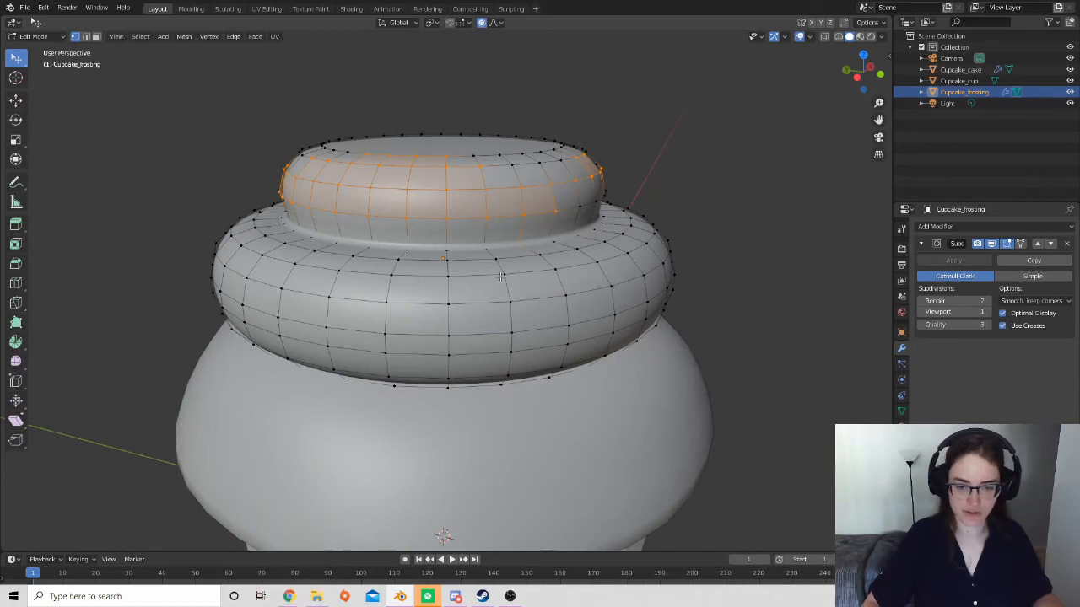
Nudge one vertex on top of the frosting's lower tier down about 0.0005 m and another near its bottom edge slightly, using smooth proportional falloff.
{"action": "scroll", "coordinate": [503, 274], "scroll_direction": "down", "scroll_amount": 1}
{"action": "middle_click_drag", "start_coordinate": [578, 284], "coordinate": [518, 248]}
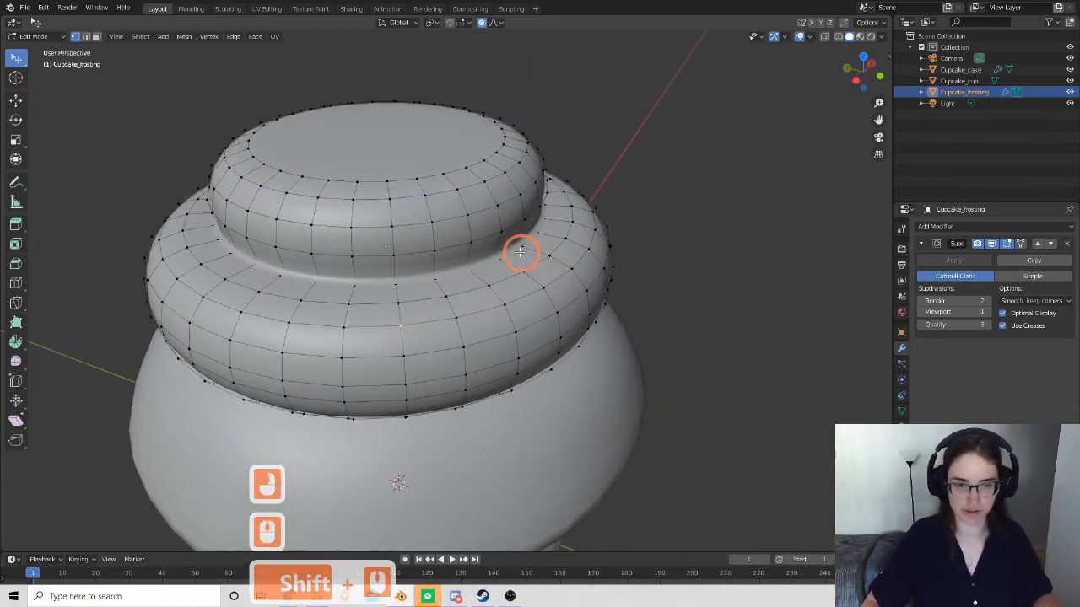
{"action": "scroll", "coordinate": [518, 248], "scroll_direction": "down", "scroll_amount": 3}
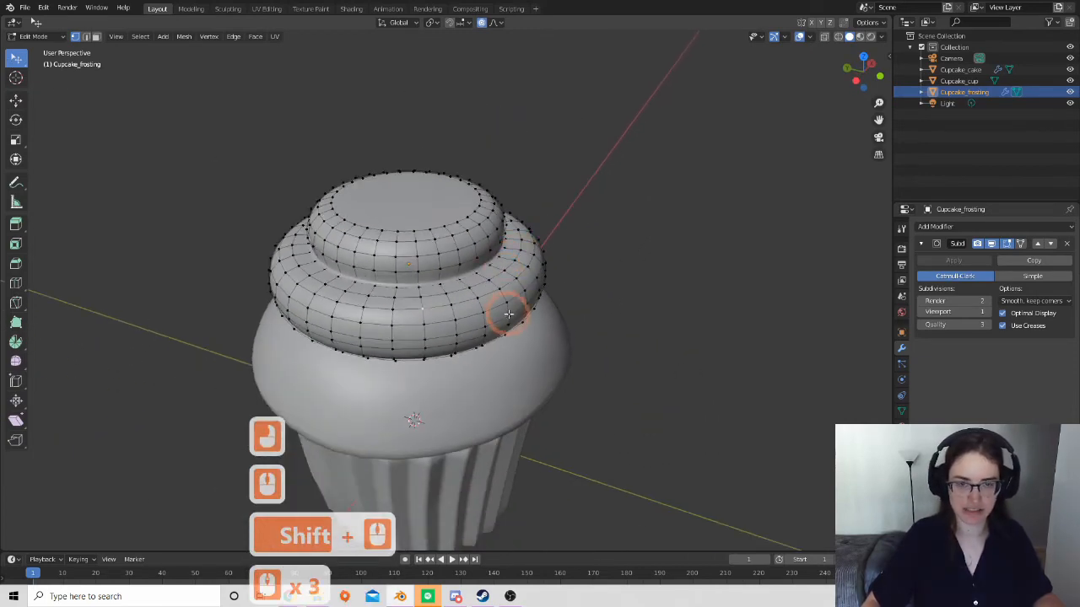
{"action": "key", "text": "g"}
{"action": "left_click", "coordinate": [459, 274]}
{"action": "middle_click_drag", "start_coordinate": [478, 310], "coordinate": [405, 328]}
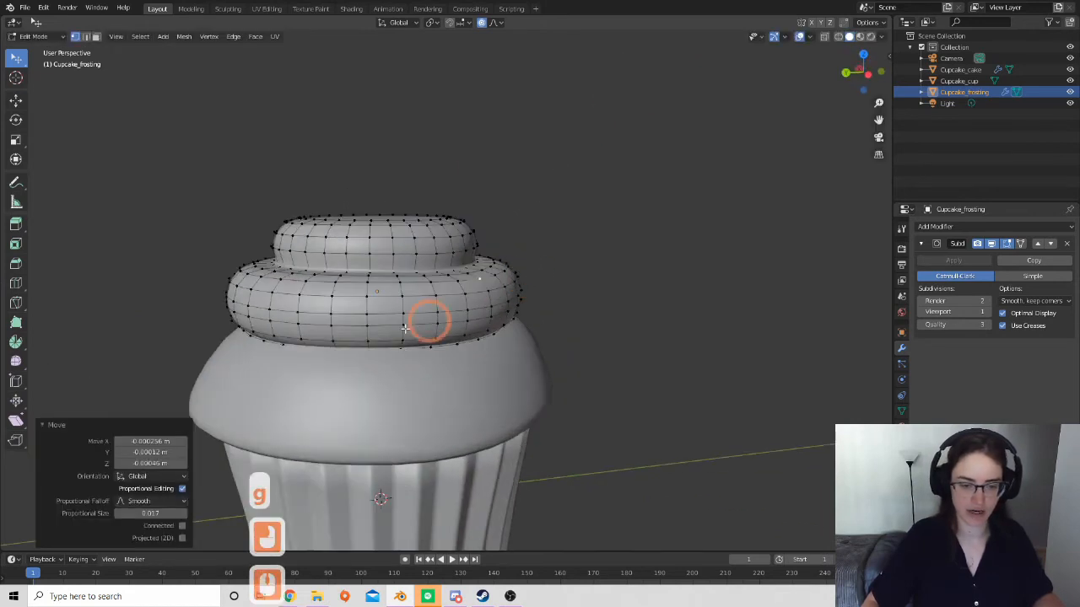
{"action": "left_click", "coordinate": [277, 335]}
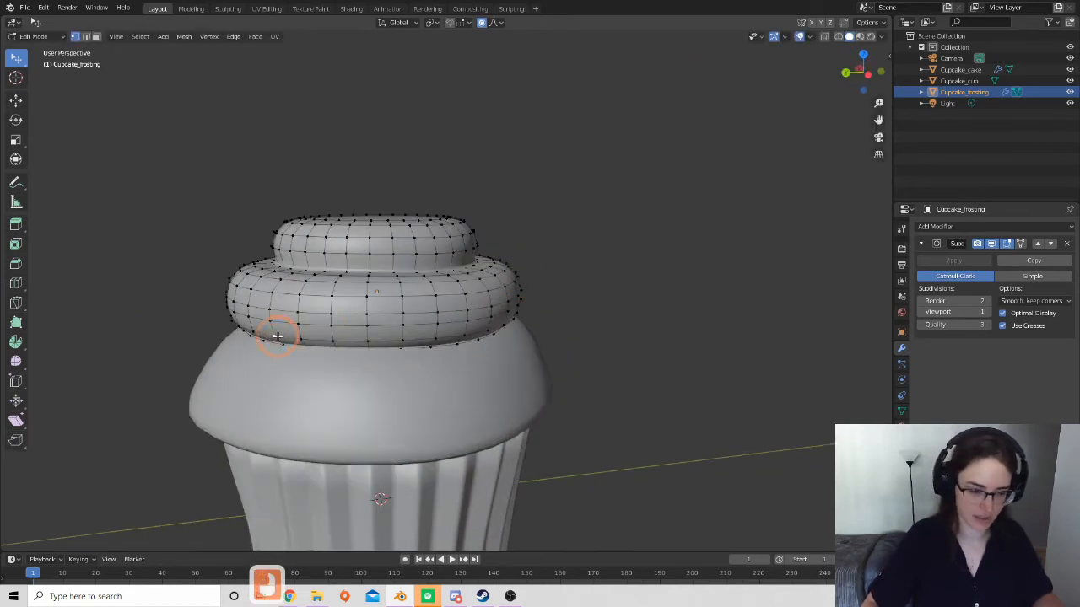
{"action": "key", "text": "g"}
{"action": "left_click", "coordinate": [277, 340]}
{"action": "middle_click_drag", "start_coordinate": [277, 340], "coordinate": [360, 302]}
Enlarge the proportional size to 0.027 and lower two more vertices near the lower tier's bottom edge by about 0.0007 m and 0.0005 m.
{"action": "left_click", "coordinate": [321, 289]}
{"action": "key", "text": "g"}
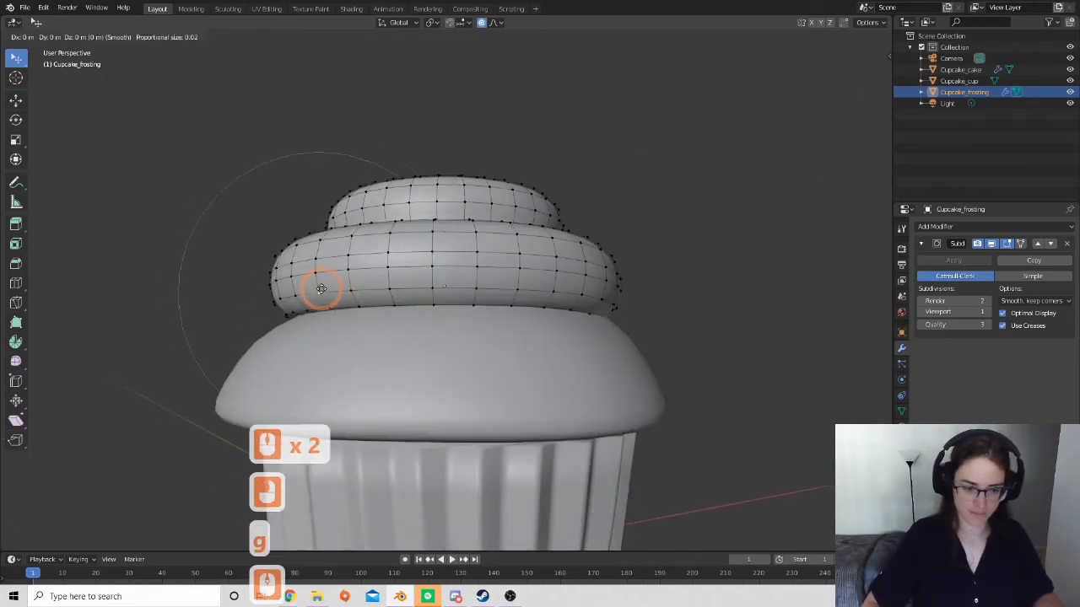
{"action": "scroll", "coordinate": [321, 289], "scroll_direction": "down", "scroll_amount": 10}
{"action": "scroll", "coordinate": [321, 290], "scroll_direction": "down", "scroll_amount": 1}
{"action": "left_click", "coordinate": [314, 293]}
{"action": "middle_click_drag", "start_coordinate": [314, 293], "coordinate": [510, 333]}
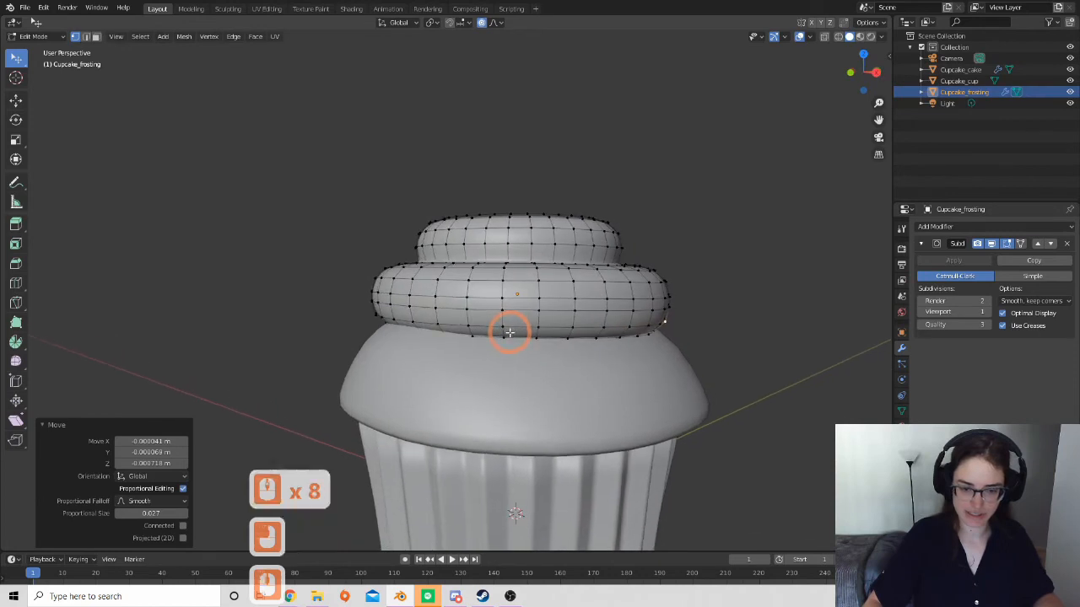
{"action": "left_click", "coordinate": [413, 319]}
{"action": "key", "text": "g"}
{"action": "left_click", "coordinate": [528, 278]}
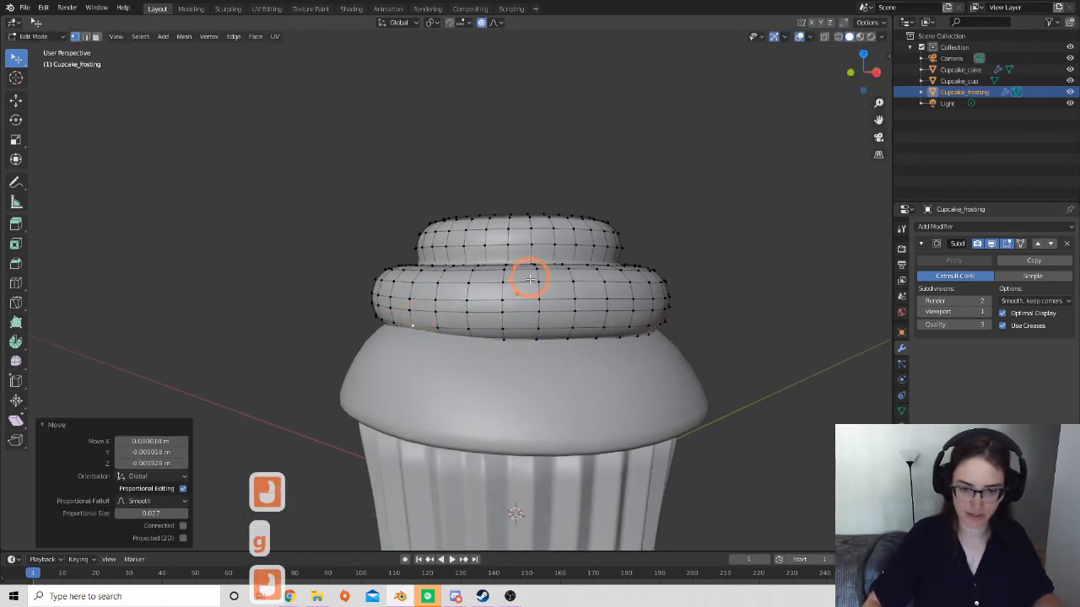
{"action": "middle_click_drag", "start_coordinate": [529, 279], "coordinate": [507, 257]}
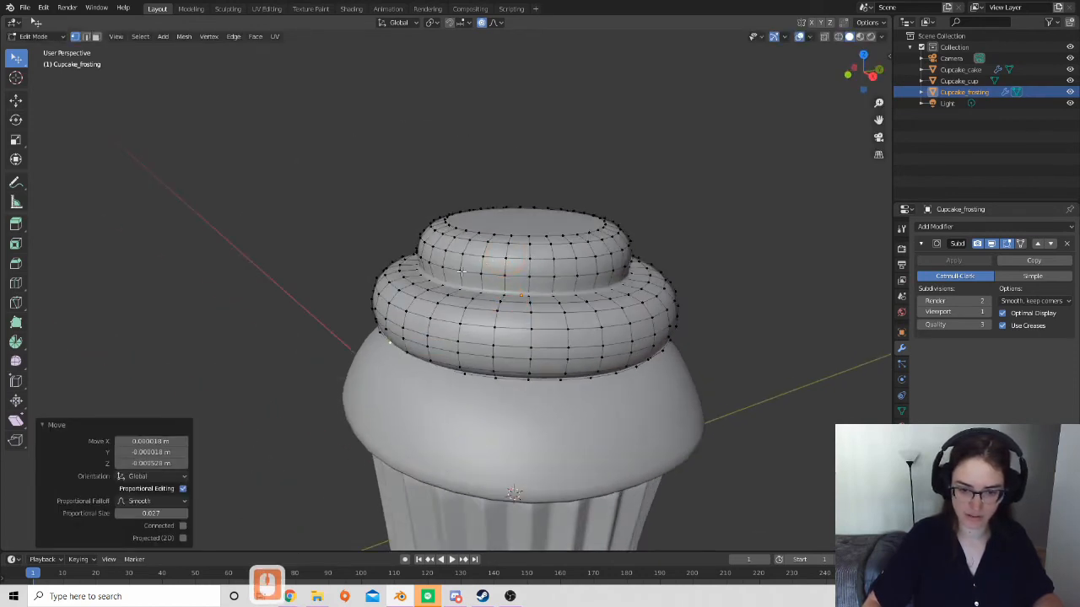
Lower two vertices around the upper tier's rim by about 0.00065 m and 0.0003 m with proportional editing.
{"action": "left_click", "coordinate": [442, 251]}
{"action": "key", "text": "g"}
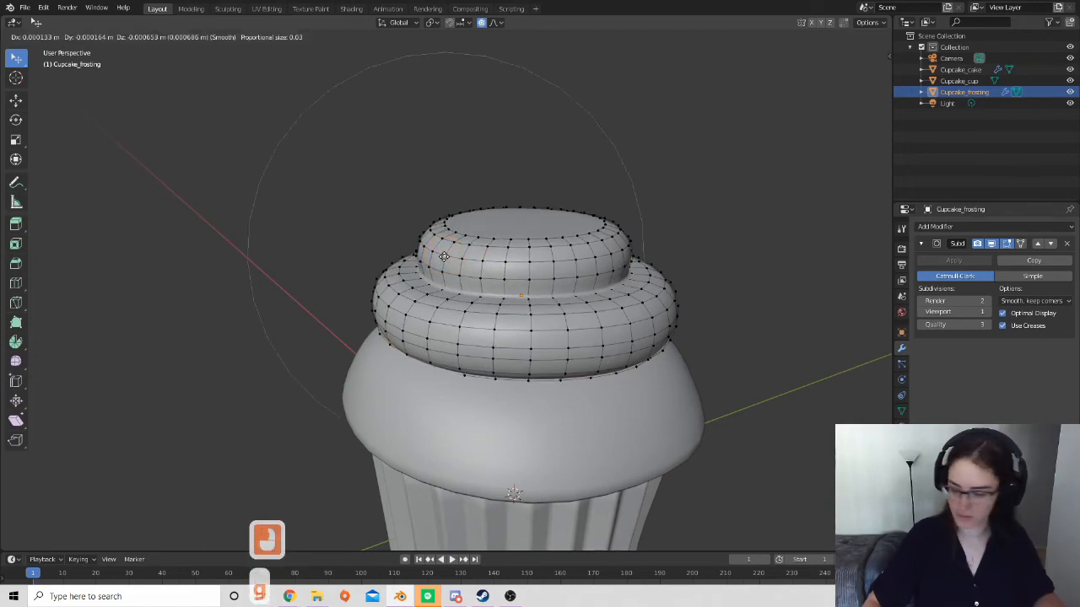
{"action": "left_click", "coordinate": [446, 258]}
{"action": "mouse_move", "coordinate": [447, 257]}
{"action": "middle_mouse_down"}
{"action": "mouse_move", "coordinate": [562, 287]}
{"action": "mouse_move", "coordinate": [444, 274]}
{"action": "middle_mouse_up"}
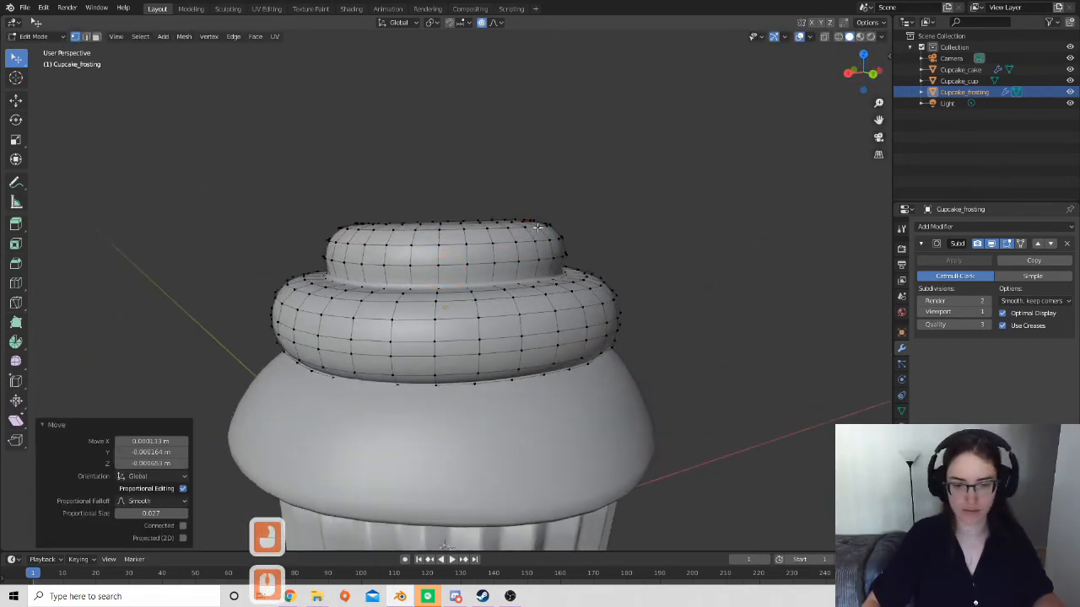
{"action": "left_click", "coordinate": [530, 218]}
{"action": "key", "text": "g"}
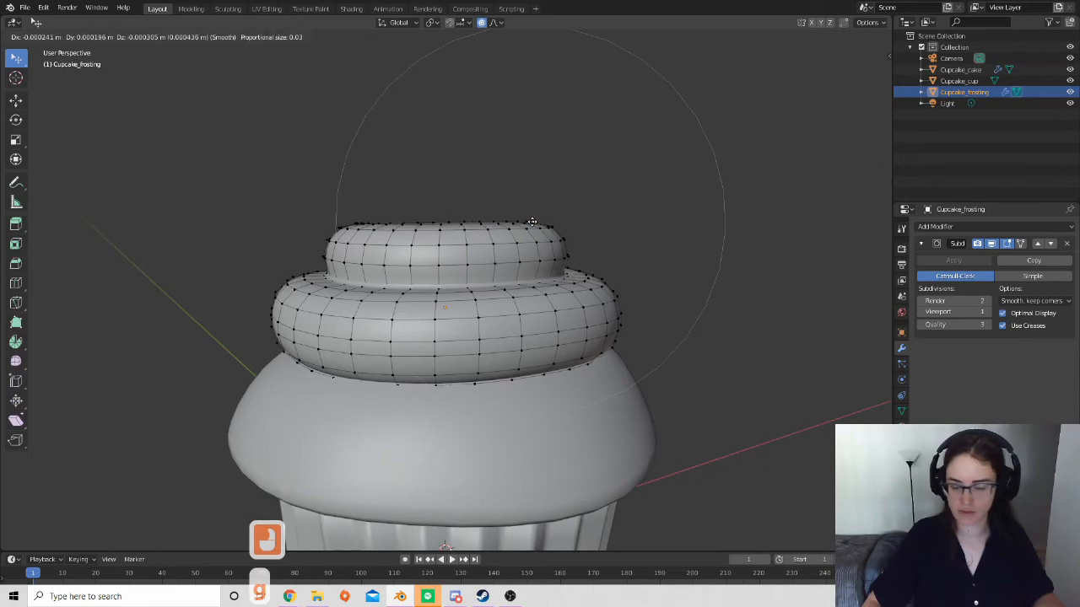
{"action": "left_click", "coordinate": [532, 222]}
{"action": "middle_click_drag", "start_coordinate": [598, 239], "coordinate": [606, 294]}
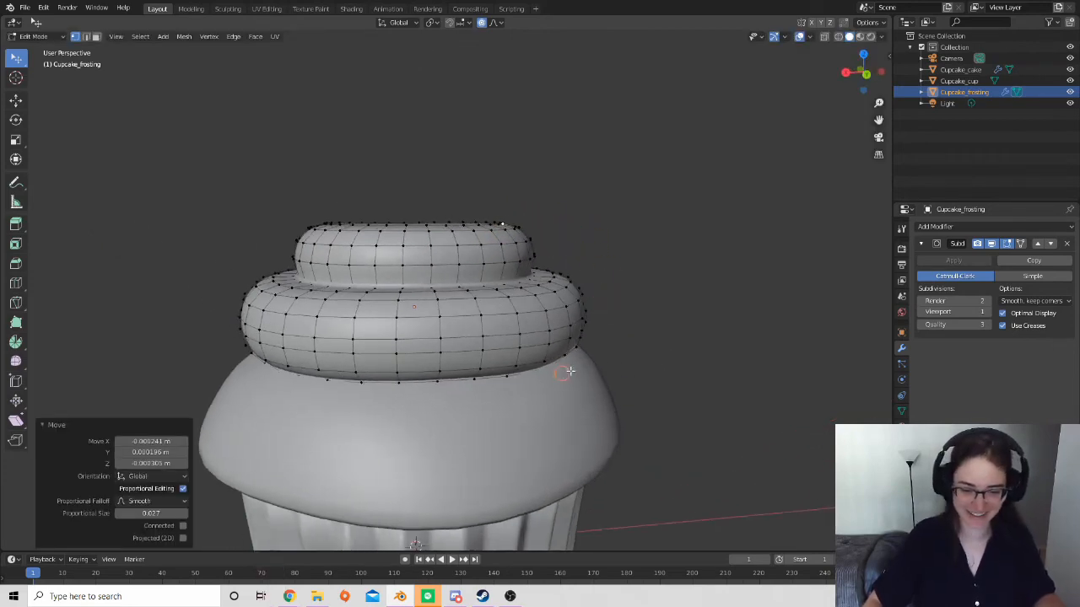
Lower two vertices near the lower tier's bottom edge by about 0.00045 m and 0.00026 m with proportional editing.
{"action": "middle_click_drag", "start_coordinate": [564, 372], "coordinate": [629, 380]}
{"action": "left_click", "coordinate": [616, 379]}
{"action": "key", "text": "g"}
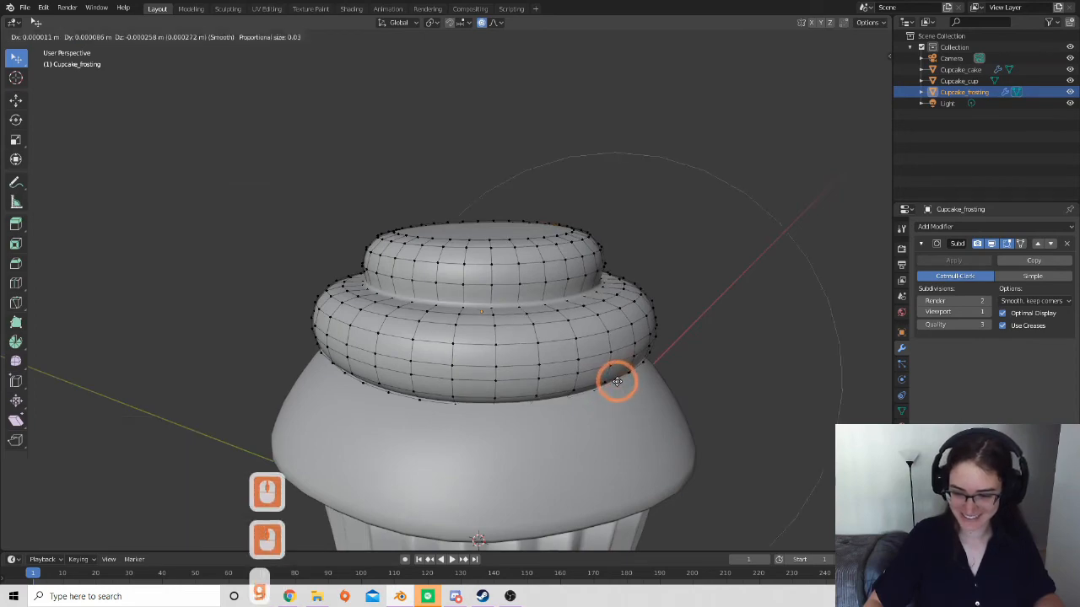
{"action": "left_click", "coordinate": [619, 378]}
{"action": "middle_click_drag", "start_coordinate": [619, 379], "coordinate": [684, 373]}
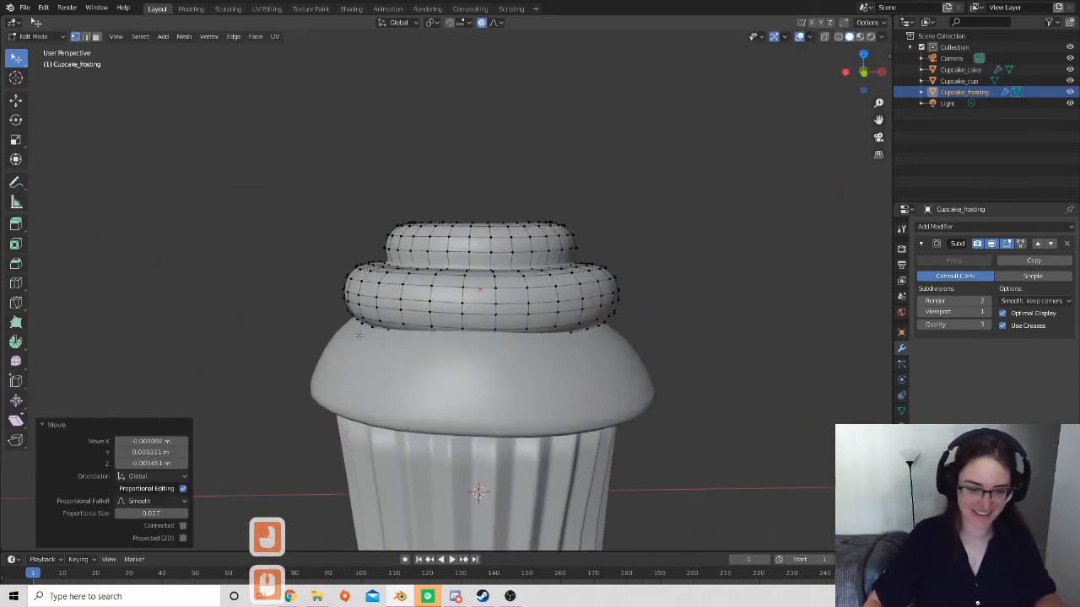
{"action": "left_click", "coordinate": [355, 312]}
{"action": "key", "text": "g"}
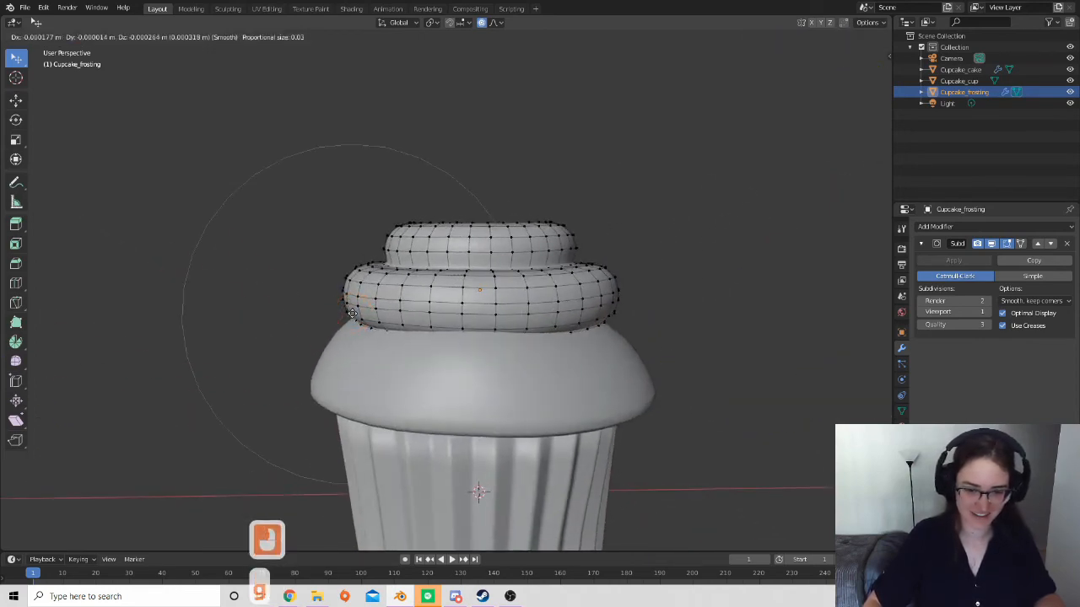
{"action": "left_click", "coordinate": [351, 313]}
Lower two more vertices around the lower tier's bottom edge by about 0.00054 m and 0.0008 m with proportional editing.
{"action": "middle_click_drag", "start_coordinate": [465, 313], "coordinate": [582, 315]}
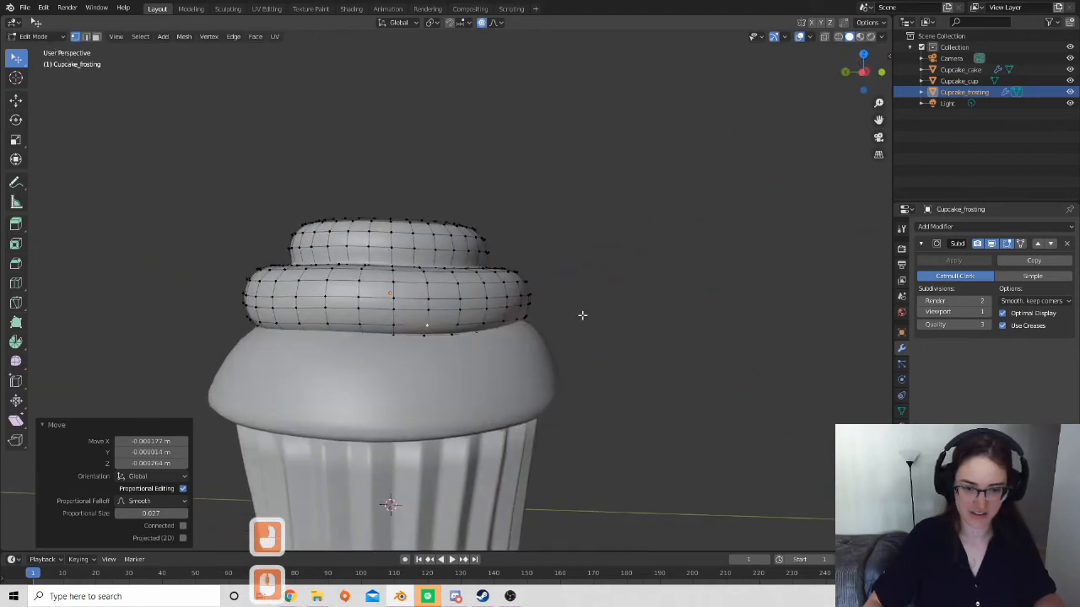
{"action": "middle_click_drag", "start_coordinate": [376, 277], "coordinate": [439, 273]}
{"action": "left_click", "coordinate": [421, 319]}
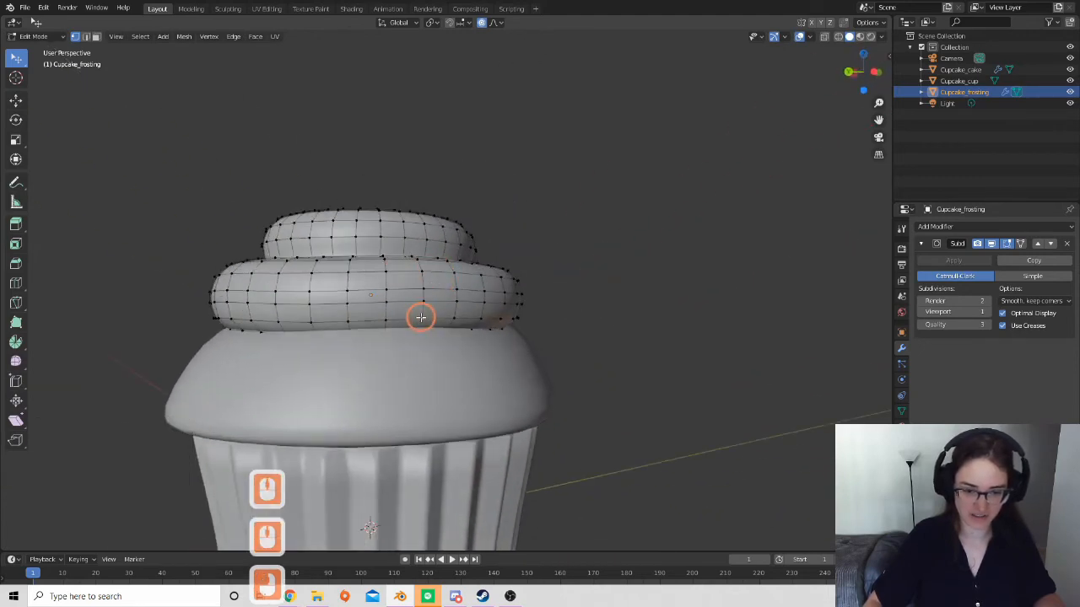
{"action": "key", "text": "g"}
{"action": "left_click", "coordinate": [421, 321]}
{"action": "middle_click_drag", "start_coordinate": [446, 326], "coordinate": [299, 309]}
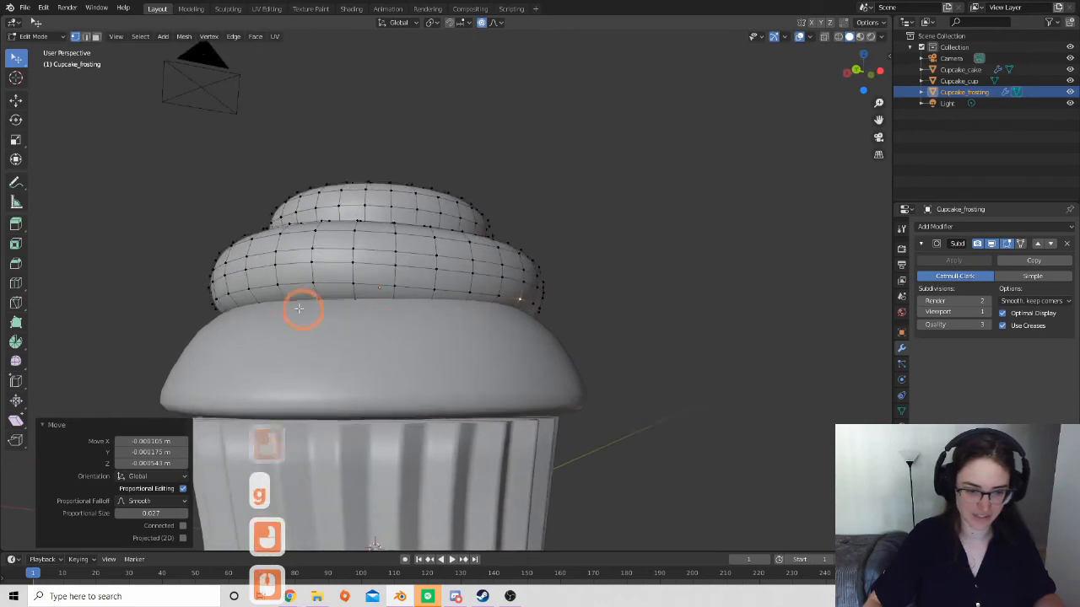
{"action": "left_click", "coordinate": [279, 286]}
{"action": "key", "text": "g"}
{"action": "left_click", "coordinate": [273, 290]}
Pull down three vertices around the side of the upper tier, reducing the proportional size to 0.009 after the first one.
{"action": "middle_click_drag", "start_coordinate": [272, 289], "coordinate": [309, 321]}
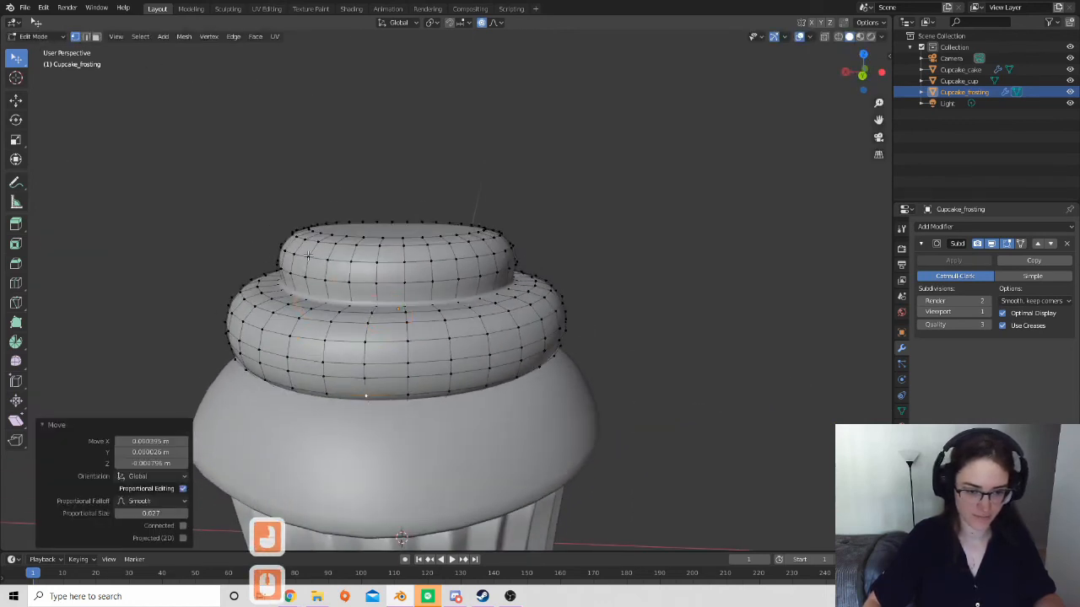
{"action": "left_click", "coordinate": [309, 255]}
{"action": "key", "text": "g"}
{"action": "left_click", "coordinate": [410, 278]}
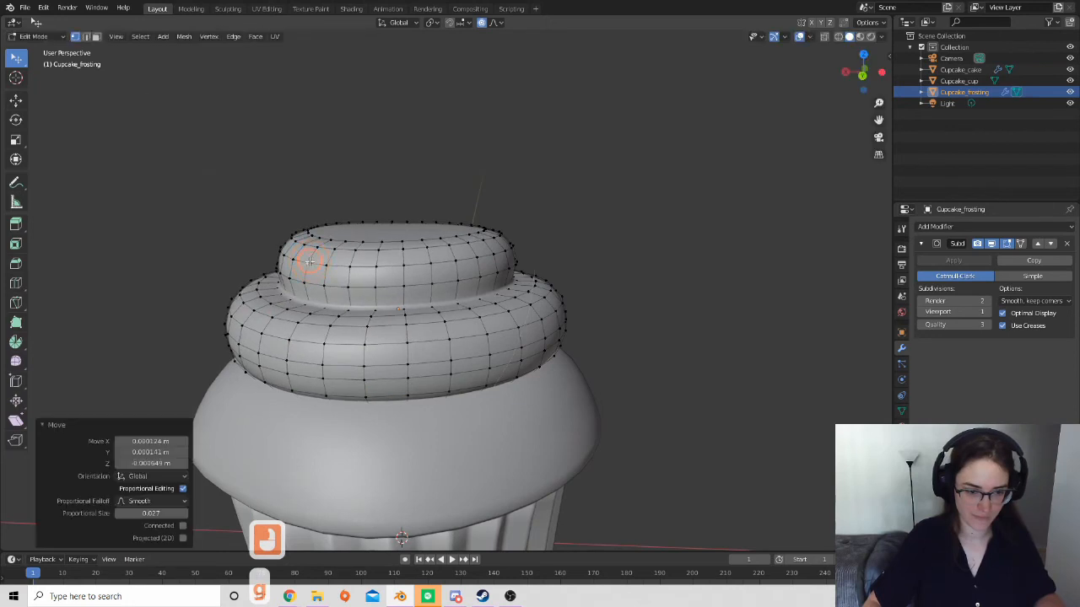
{"action": "left_click", "coordinate": [405, 267]}
{"action": "key", "text": "g"}
{"action": "scroll", "coordinate": [404, 266], "scroll_direction": "up", "scroll_amount": 6}
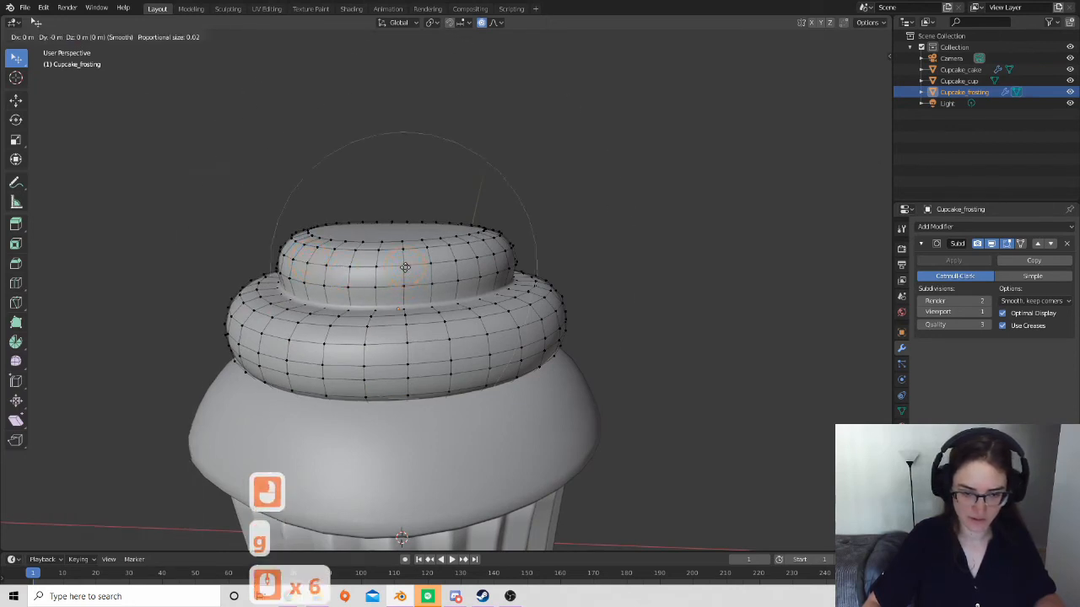
{"action": "left_click", "coordinate": [404, 266]}
{"action": "middle_click_drag", "start_coordinate": [397, 270], "coordinate": [426, 277]}
{"action": "left_click", "coordinate": [372, 254]}
{"action": "key", "text": "g"}
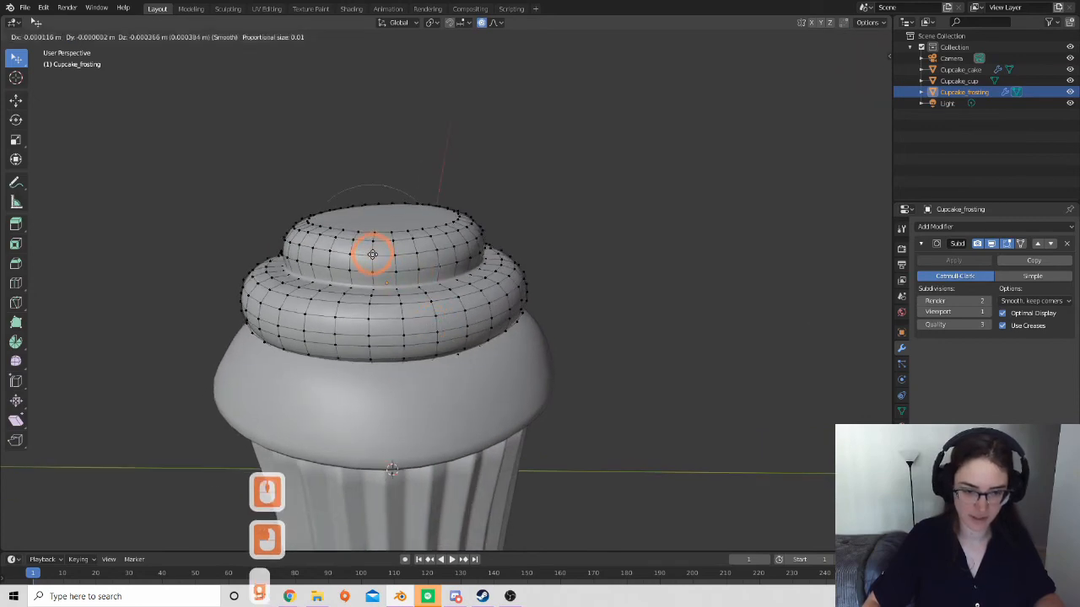
{"action": "left_click", "coordinate": [372, 258]}
Lower two vertices near the crease between the tiers, the first by about 0.0007 m, the second with proportional size 0.011.
{"action": "middle_click_drag", "start_coordinate": [465, 301], "coordinate": [404, 287]}
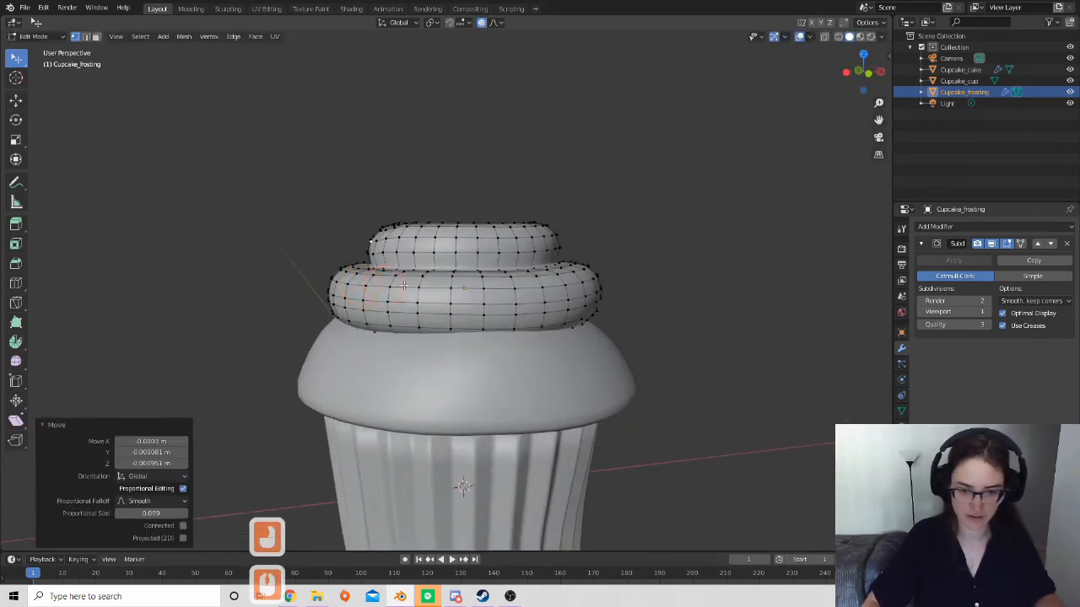
{"action": "middle_click_drag", "start_coordinate": [480, 280], "coordinate": [455, 290]}
{"action": "left_click", "coordinate": [454, 279]}
{"action": "key", "text": "g"}
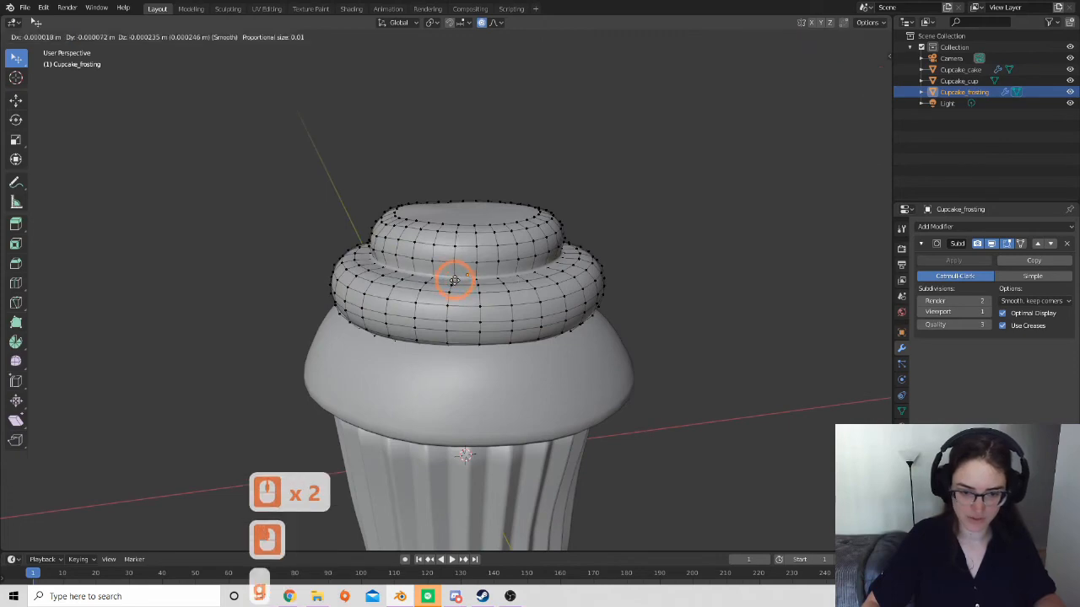
{"action": "left_click", "coordinate": [454, 283]}
{"action": "middle_click_drag", "start_coordinate": [535, 306], "coordinate": [447, 295]}
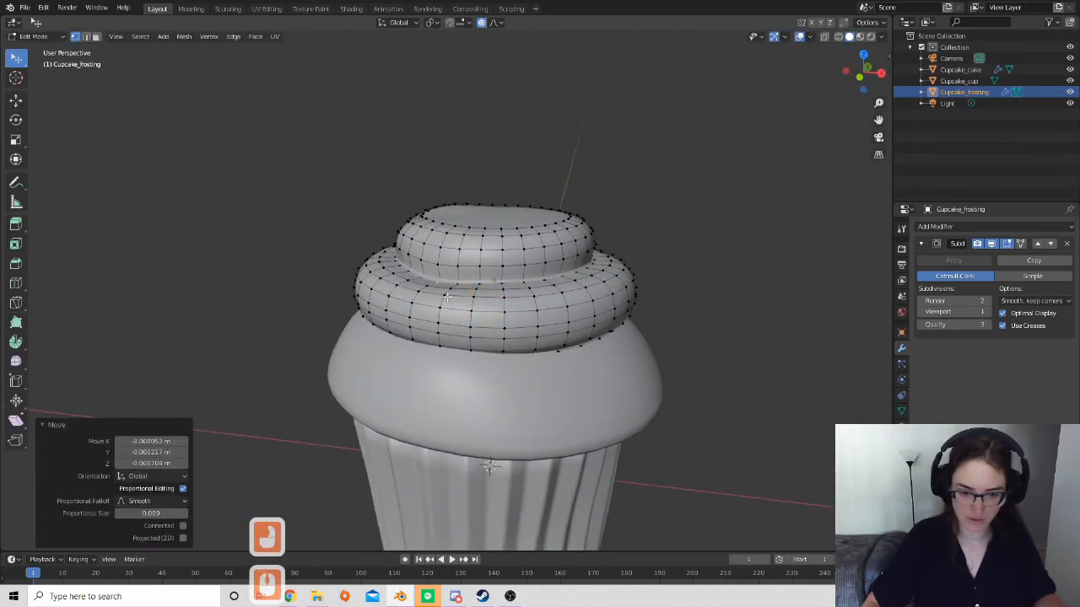
{"action": "left_click", "coordinate": [447, 290]}
{"action": "key", "text": "g"}
{"action": "scroll", "coordinate": [448, 286], "scroll_direction": "down", "scroll_amount": 2}
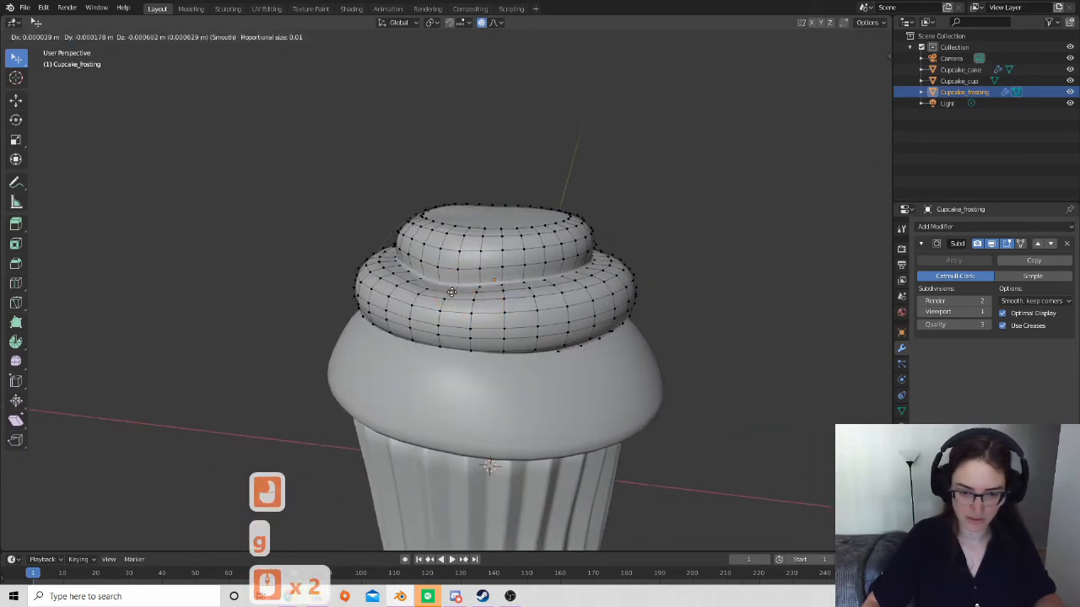
{"action": "left_click", "coordinate": [571, 312]}
Lower two more vertices along the crease by about 0.00054 m and 0.0006 m, using proportional size 0.012 for the second.
{"action": "middle_click_drag", "start_coordinate": [571, 312], "coordinate": [480, 287]}
{"action": "left_click", "coordinate": [488, 279]}
{"action": "key", "text": "g"}
{"action": "left_click", "coordinate": [571, 298]}
{"action": "middle_click_drag", "start_coordinate": [571, 298], "coordinate": [511, 321]}
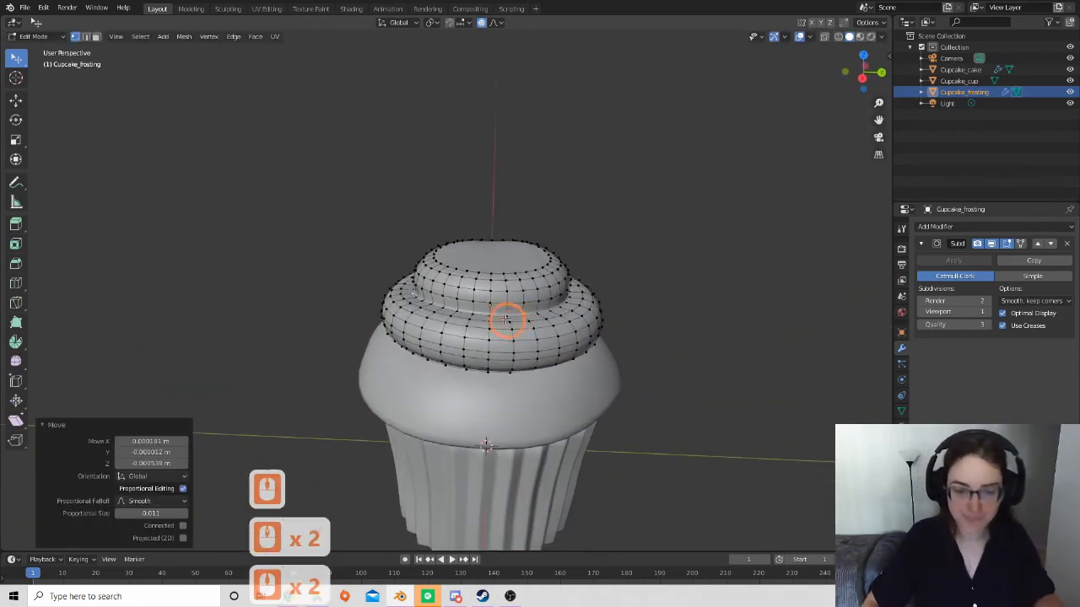
{"action": "left_click", "coordinate": [474, 314]}
{"action": "key", "text": "g"}
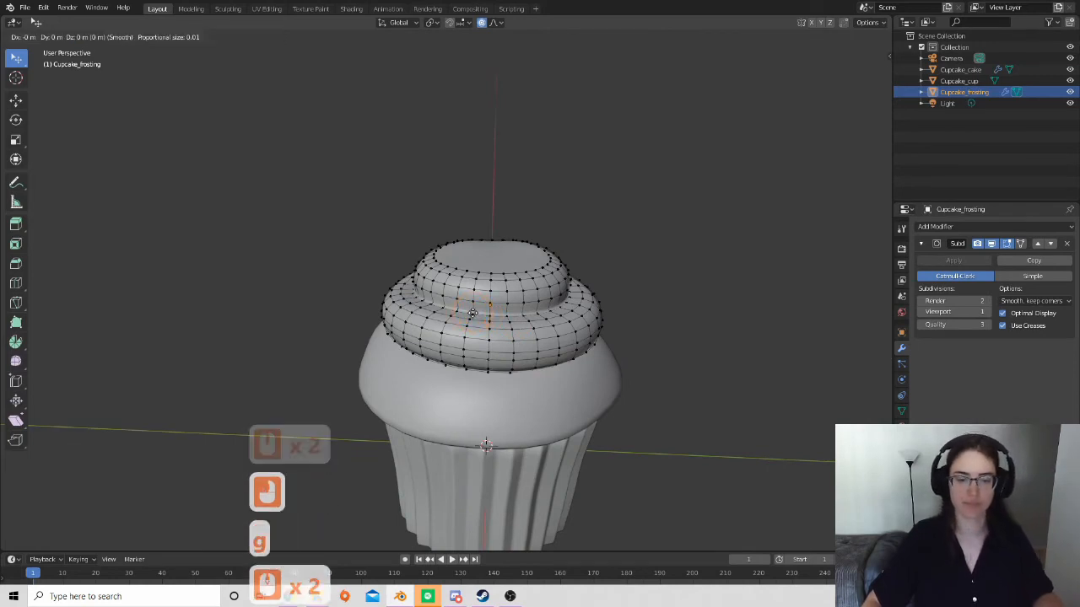
{"action": "left_click", "coordinate": [472, 318]}
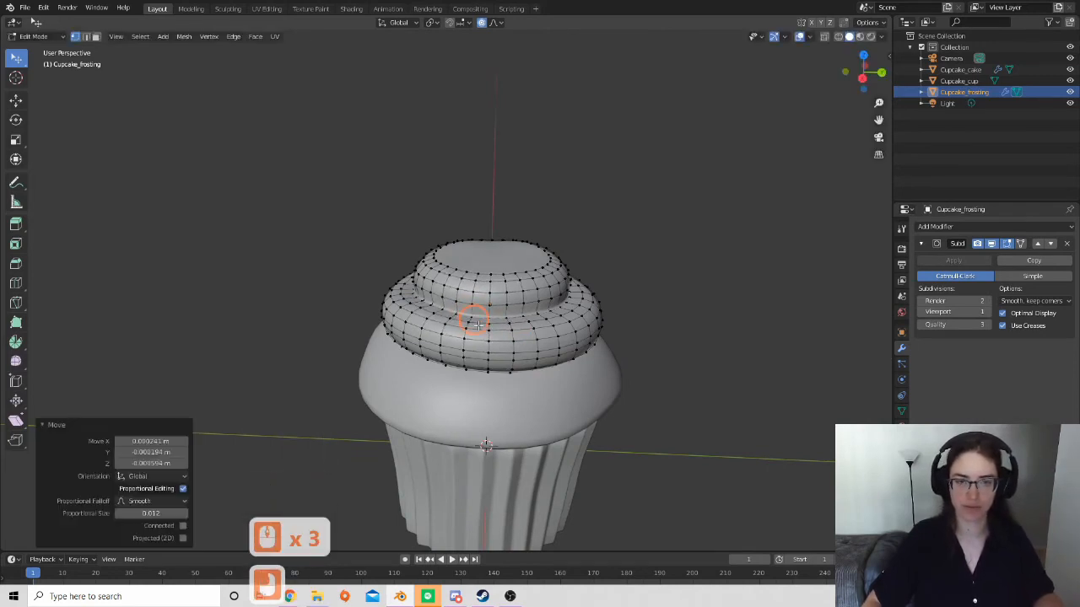
Leave Edit Mode and examine the whole cupcake and the frosting's silhouette from several sides.
{"action": "middle_click_drag", "start_coordinate": [472, 317], "coordinate": [524, 316]}
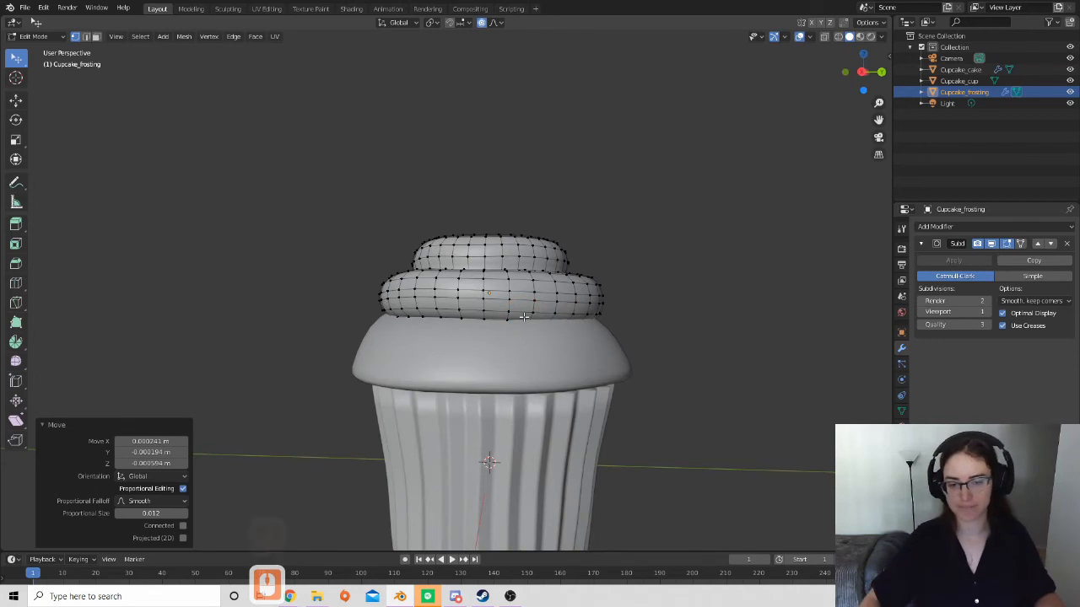
{"action": "key", "text": "Tab"}
{"action": "scroll", "coordinate": [576, 309], "scroll_direction": "down", "scroll_amount": 4}
{"action": "middle_click_drag", "start_coordinate": [620, 308], "coordinate": [530, 384]}
{"action": "scroll", "coordinate": [528, 347], "scroll_direction": "up", "scroll_amount": 2}
{"action": "middle_click_drag", "start_coordinate": [530, 384], "coordinate": [548, 332]}
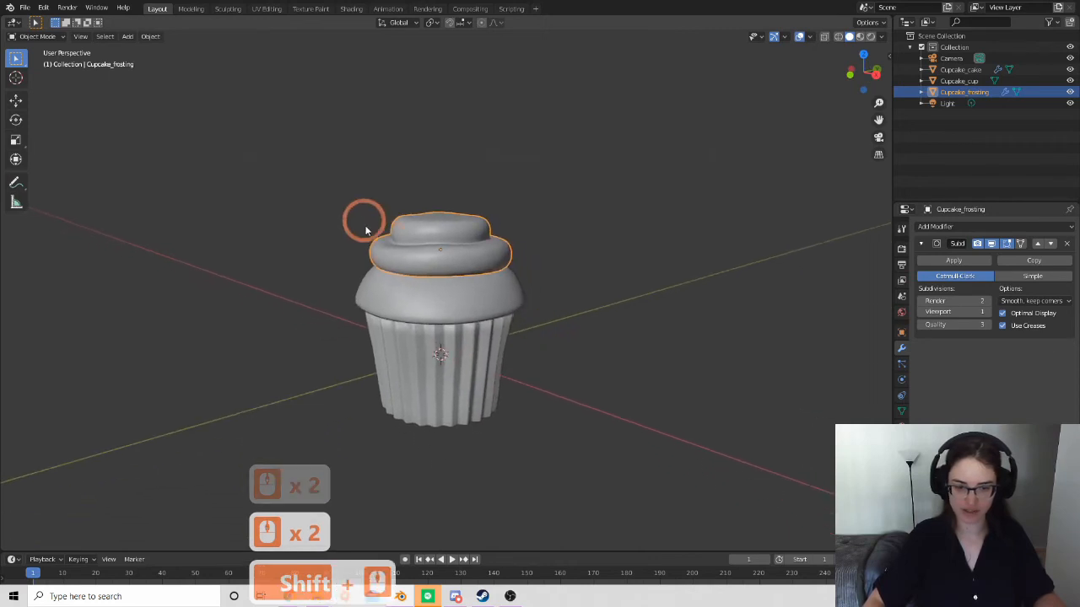
{"action": "middle_click_drag", "start_coordinate": [431, 318], "coordinate": [378, 269], "text": "shift"}
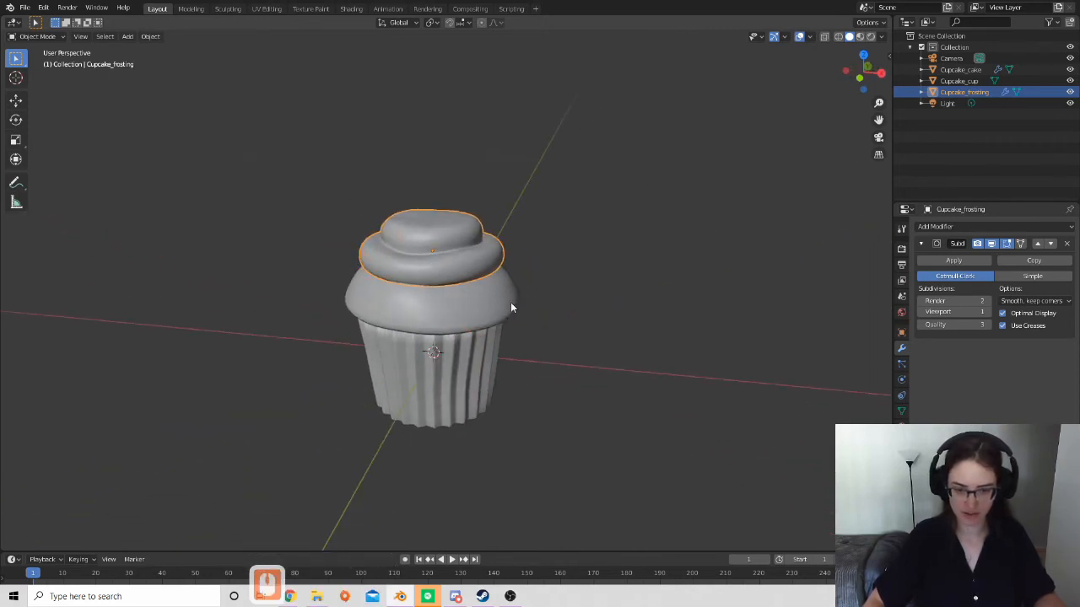
{"action": "scroll", "coordinate": [510, 301], "scroll_direction": "up", "scroll_amount": 4}
{"action": "scroll", "coordinate": [450, 239], "scroll_direction": "up", "scroll_amount": 2}
{"action": "middle_click_drag", "start_coordinate": [638, 225], "coordinate": [467, 226], "text": "shift"}
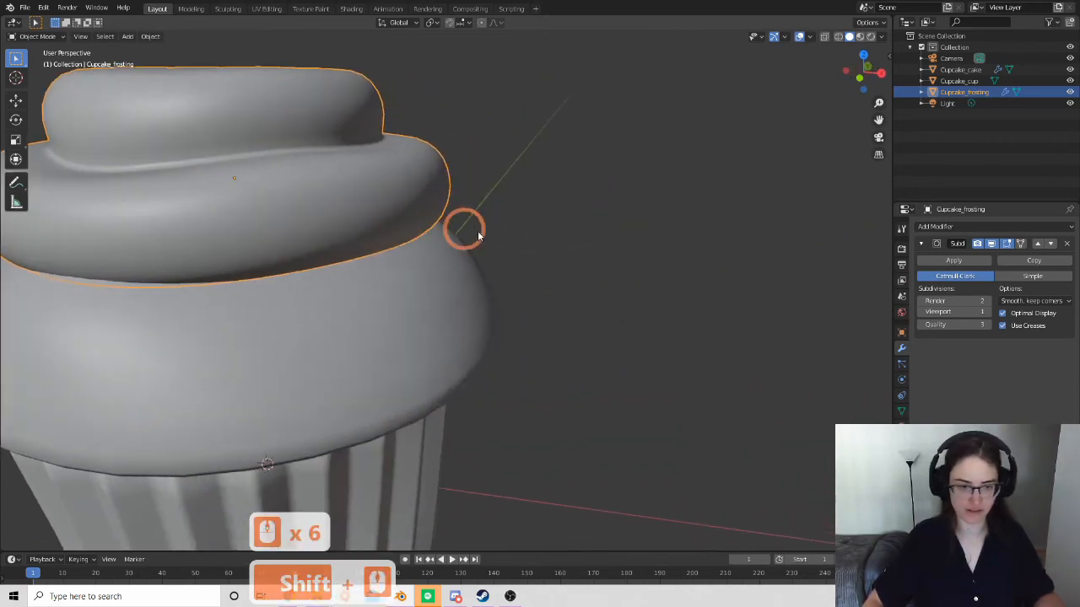
{"action": "middle_click_drag", "start_coordinate": [544, 226], "coordinate": [428, 203]}
Return to Edit Mode and lower a vertex on the lower tier's bottom edge by about 0.0007 m with proportional size 0.012.
{"action": "key", "text": "Tab"}
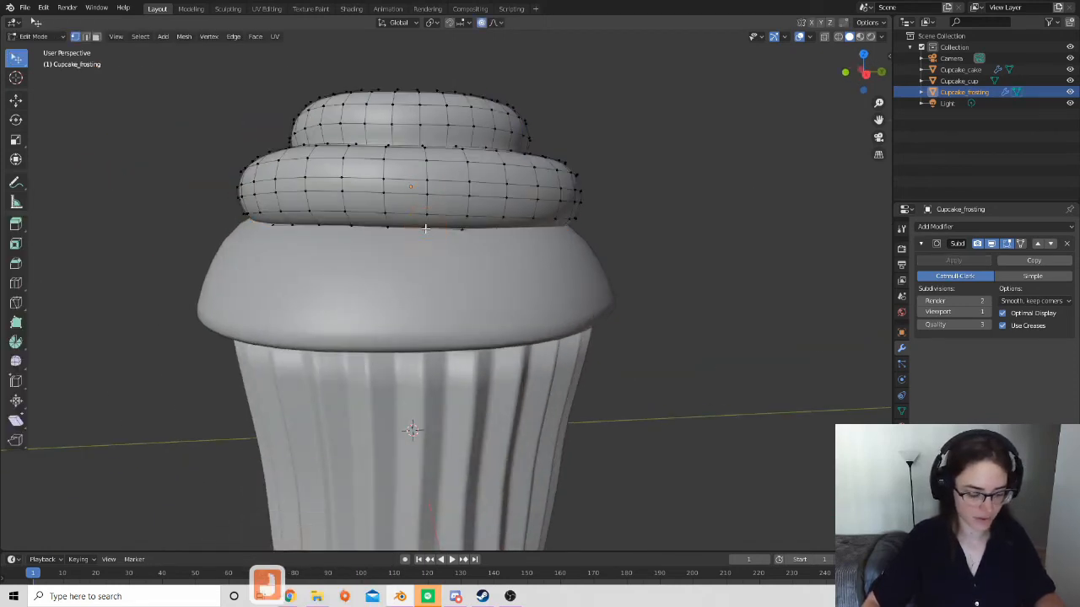
{"action": "key", "text": "g"}
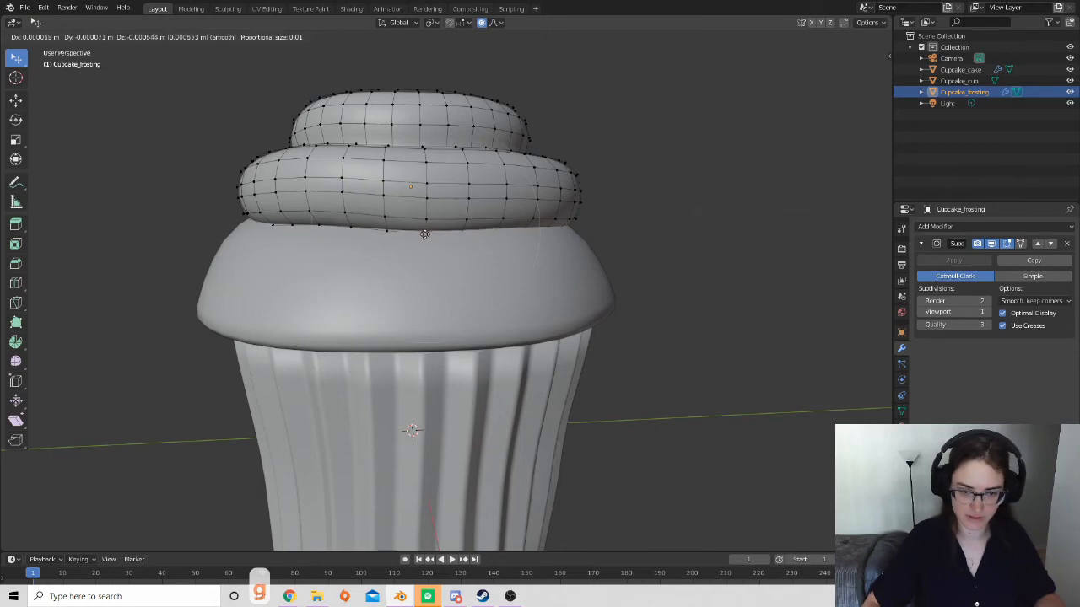
{"action": "left_click", "coordinate": [424, 233]}
Examine the frosting's top surface, and in Object Mode check where the lower tier meets the cake.
{"action": "middle_click_drag", "start_coordinate": [425, 233], "coordinate": [446, 198]}
{"action": "scroll", "coordinate": [489, 203], "scroll_direction": "down", "scroll_amount": 3}
{"action": "scroll", "coordinate": [446, 198], "scroll_direction": "up", "scroll_amount": 2}
{"action": "scroll", "coordinate": [446, 198], "scroll_direction": "up", "scroll_amount": 4}
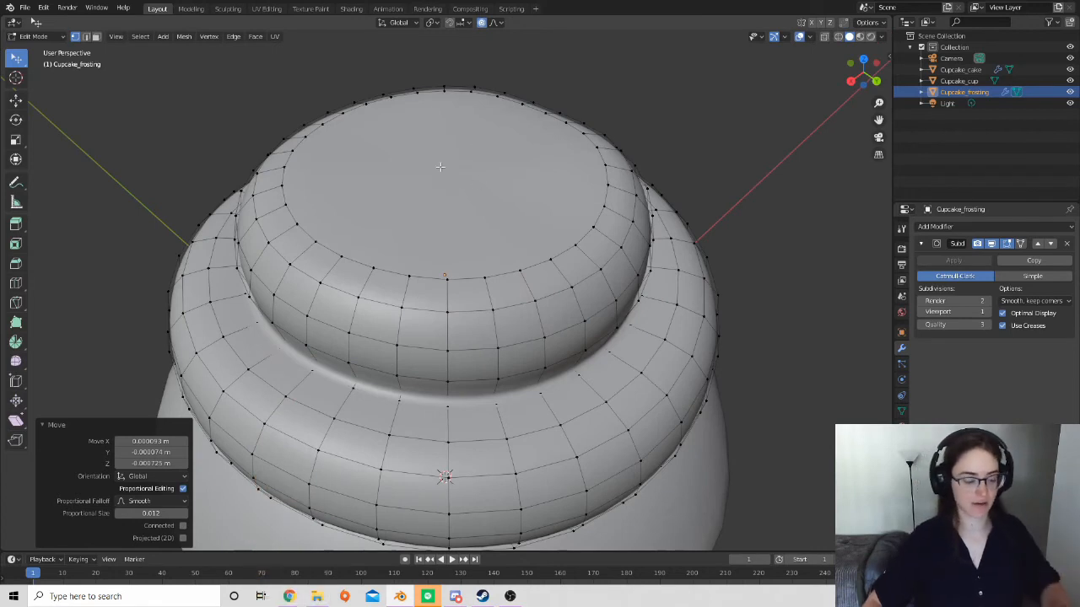
{"action": "key", "text": "Tab"}
{"action": "scroll", "coordinate": [444, 170], "scroll_direction": "down", "scroll_amount": 5}
{"action": "middle_click_drag", "start_coordinate": [475, 235], "coordinate": [484, 286]}
{"action": "scroll", "coordinate": [447, 297], "scroll_direction": "up", "scroll_amount": 1}
{"action": "scroll", "coordinate": [499, 299], "scroll_direction": "up", "scroll_amount": 6}
{"action": "middle_click_drag", "start_coordinate": [564, 345], "coordinate": [508, 259], "text": "shift"}
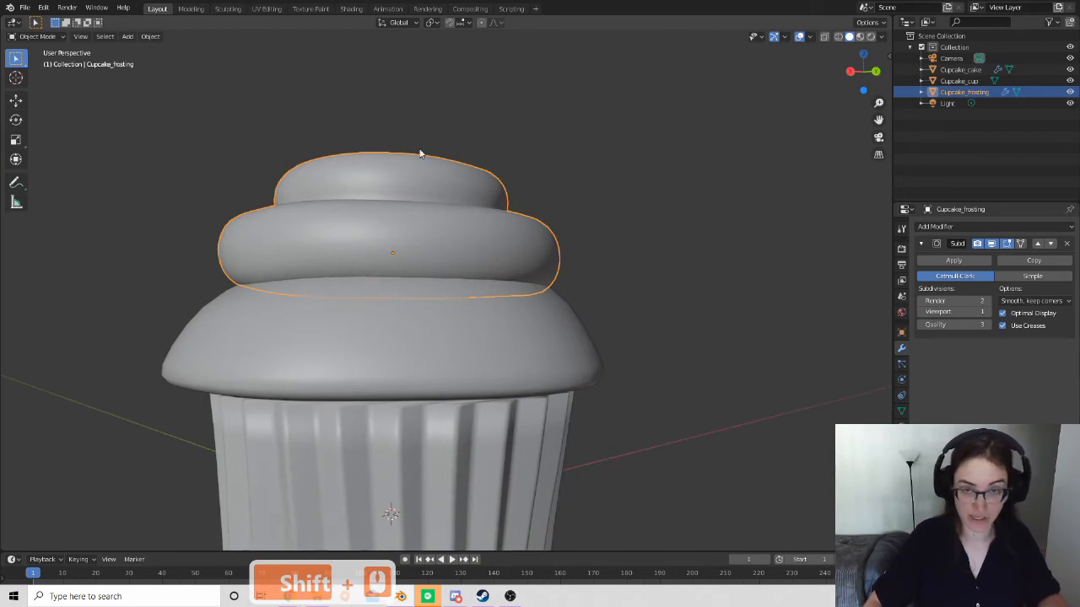
{"action": "middle_click_drag", "start_coordinate": [453, 297], "coordinate": [438, 313]}
{"action": "scroll", "coordinate": [535, 349], "scroll_direction": "up", "scroll_amount": 3}
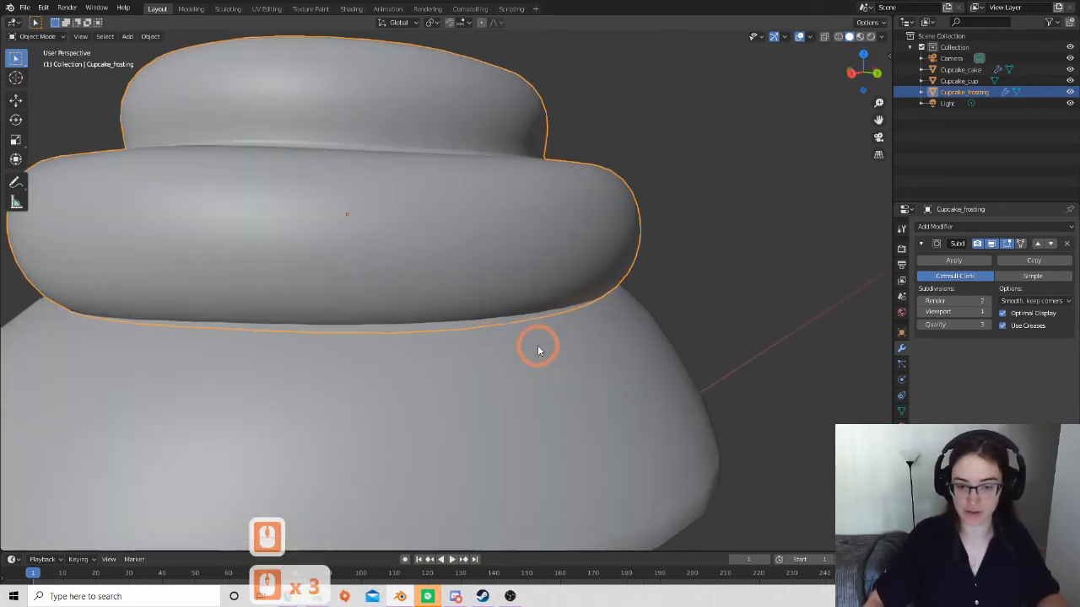
{"action": "middle_click_drag", "start_coordinate": [534, 349], "coordinate": [458, 289], "text": "shift"}
{"action": "scroll", "coordinate": [458, 289], "scroll_direction": "down", "scroll_amount": 3}
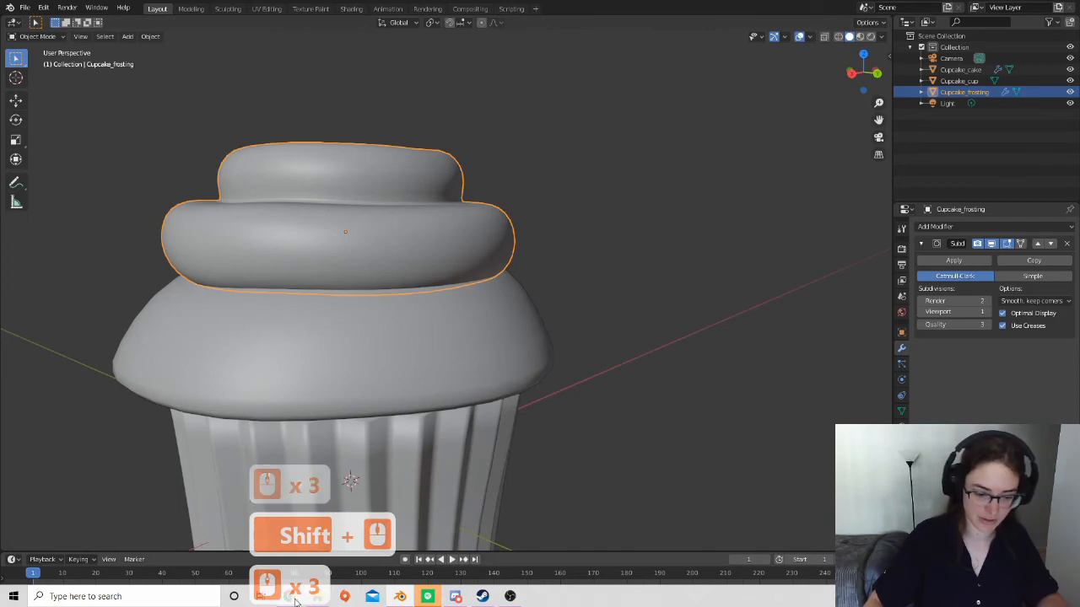
Switch to the cupcake image results in Chrome to check the frosting reference, and return to Blender.
{"action": "mouse_move", "coordinate": [291, 598]}
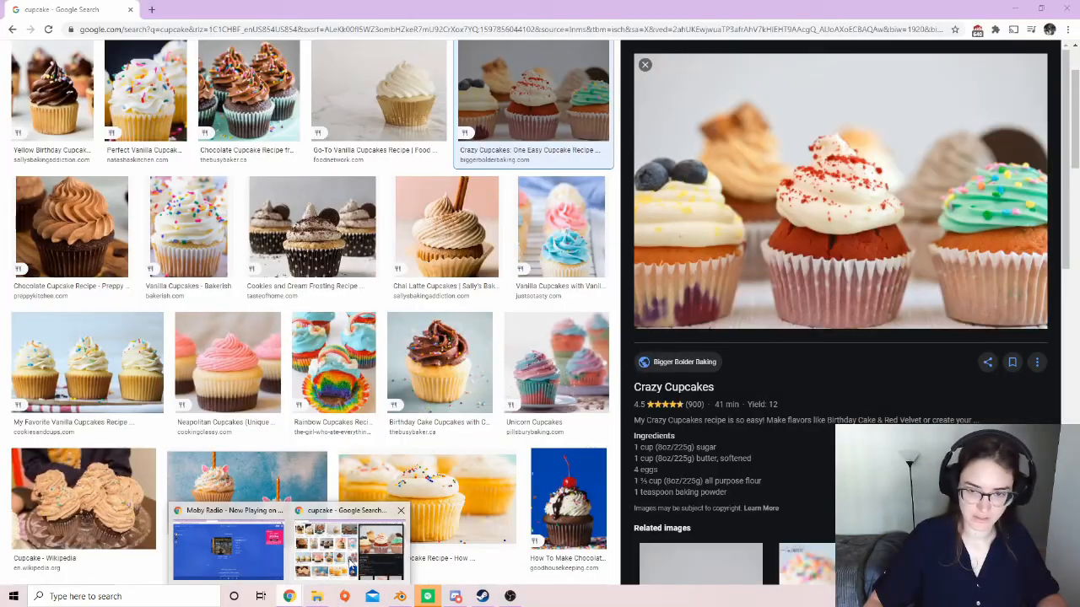
{"action": "left_click", "coordinate": [350, 552]}
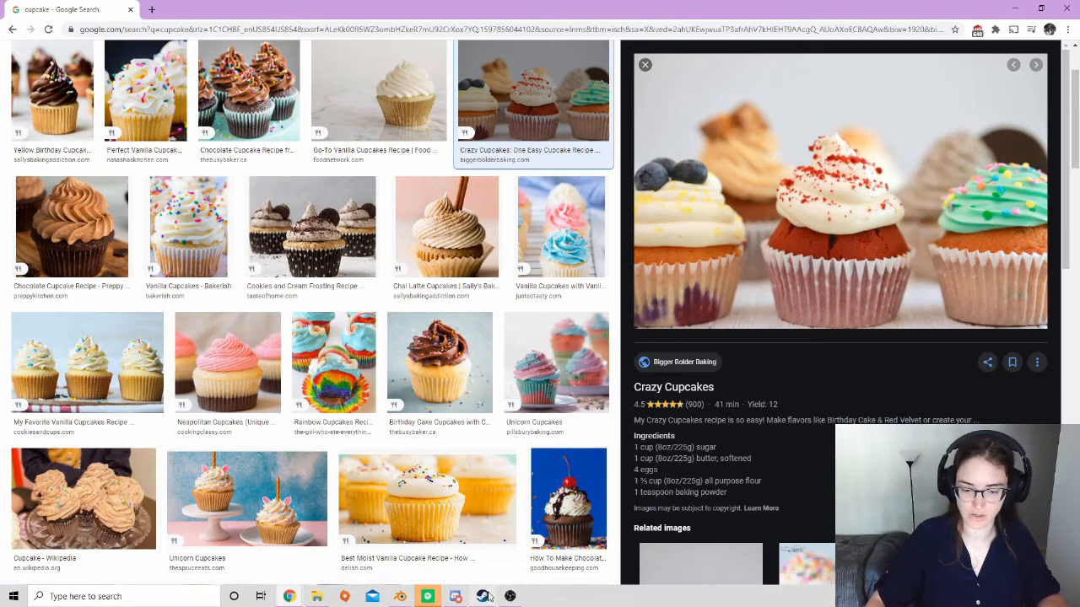
{"action": "mouse_move", "coordinate": [426, 599]}
{"action": "left_click", "coordinate": [403, 598]}
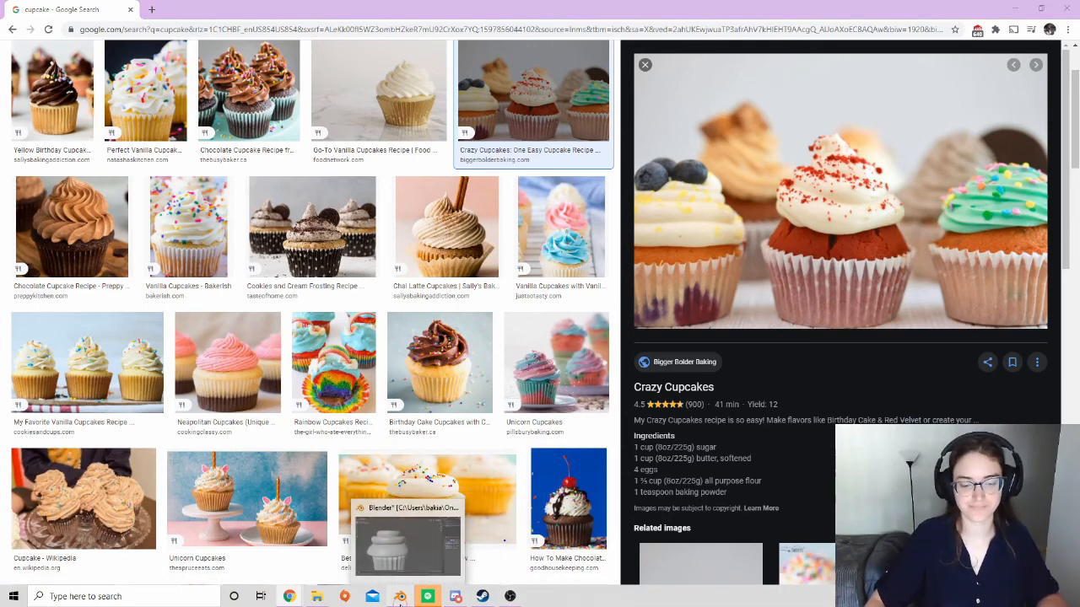
Put the frosting in Edit Mode and examine the flat top face and rim of its upper tier.
{"action": "middle_click_drag", "start_coordinate": [415, 235], "coordinate": [408, 275]}
{"action": "scroll", "coordinate": [345, 162], "scroll_direction": "up", "scroll_amount": 2}
{"action": "left_click", "coordinate": [347, 106]}
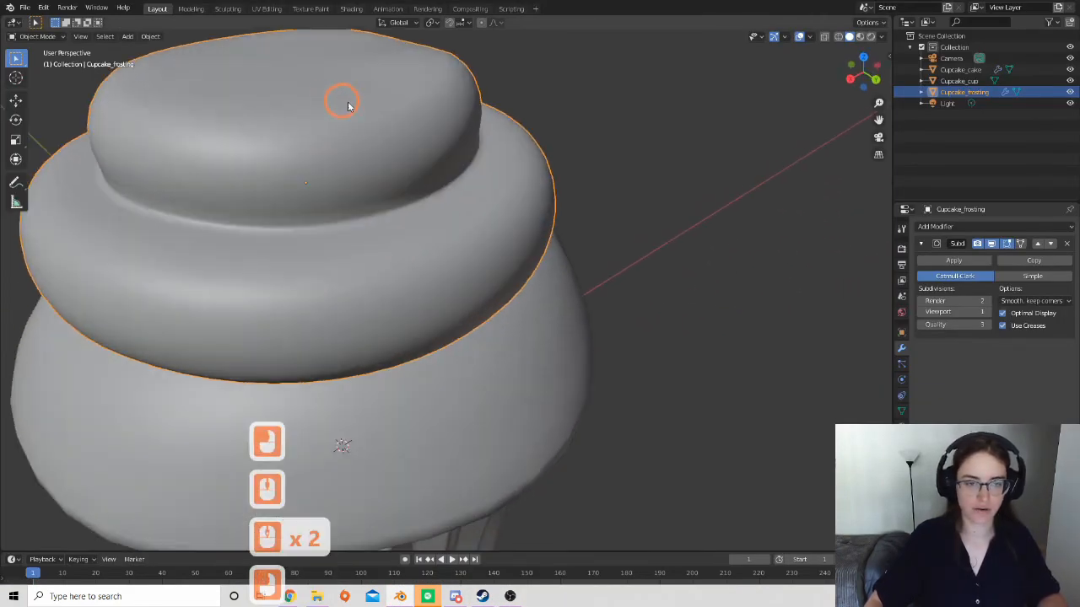
{"action": "key", "text": "Tab"}
{"action": "middle_click_drag", "start_coordinate": [443, 336], "coordinate": [553, 291], "text": "shift"}
{"action": "scroll", "coordinate": [557, 285], "scroll_direction": "up", "scroll_amount": 2}
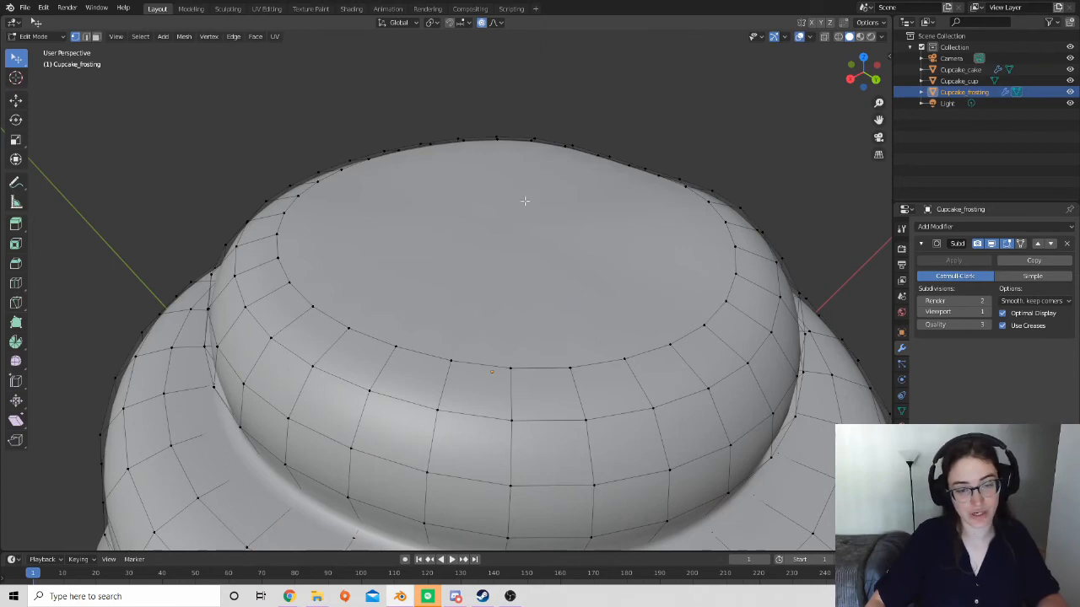
{"action": "scroll", "coordinate": [523, 192], "scroll_direction": "down", "scroll_amount": 4}
{"action": "middle_click_drag", "start_coordinate": [507, 265], "coordinate": [487, 231]}
{"action": "scroll", "coordinate": [488, 251], "scroll_direction": "up", "scroll_amount": 6}
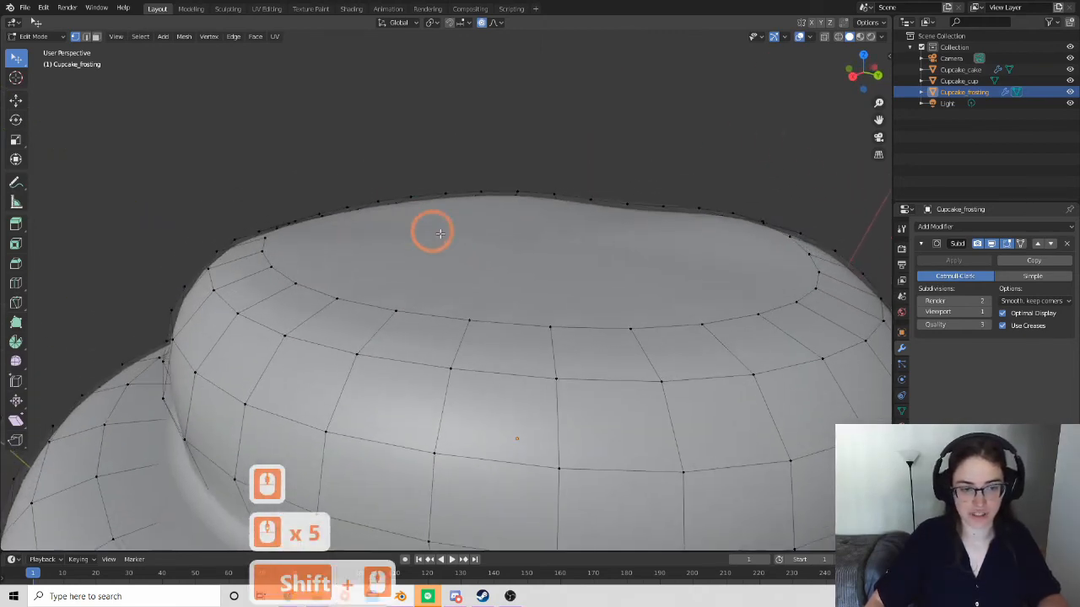
{"action": "middle_click_drag", "start_coordinate": [422, 226], "coordinate": [497, 246]}
{"action": "middle_click_drag", "start_coordinate": [679, 249], "coordinate": [386, 252]}
{"action": "scroll", "coordinate": [501, 279], "scroll_direction": "up", "scroll_amount": 2}
{"action": "scroll", "coordinate": [504, 294], "scroll_direction": "down", "scroll_amount": 8}
{"action": "middle_click_drag", "start_coordinate": [513, 398], "coordinate": [545, 272]}
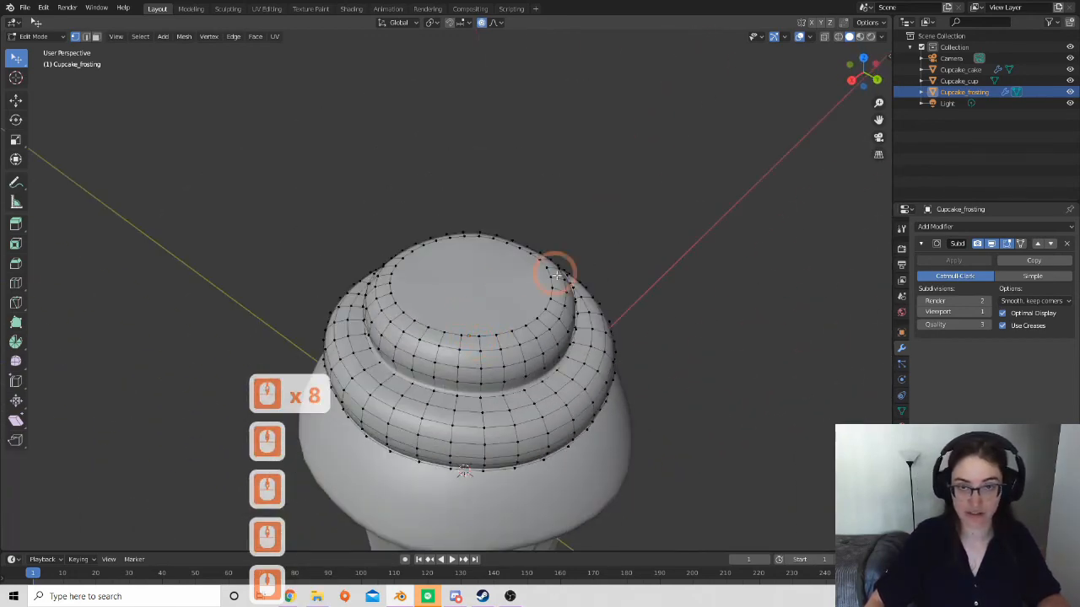
{"action": "scroll", "coordinate": [410, 282], "scroll_direction": "up", "scroll_amount": 3}
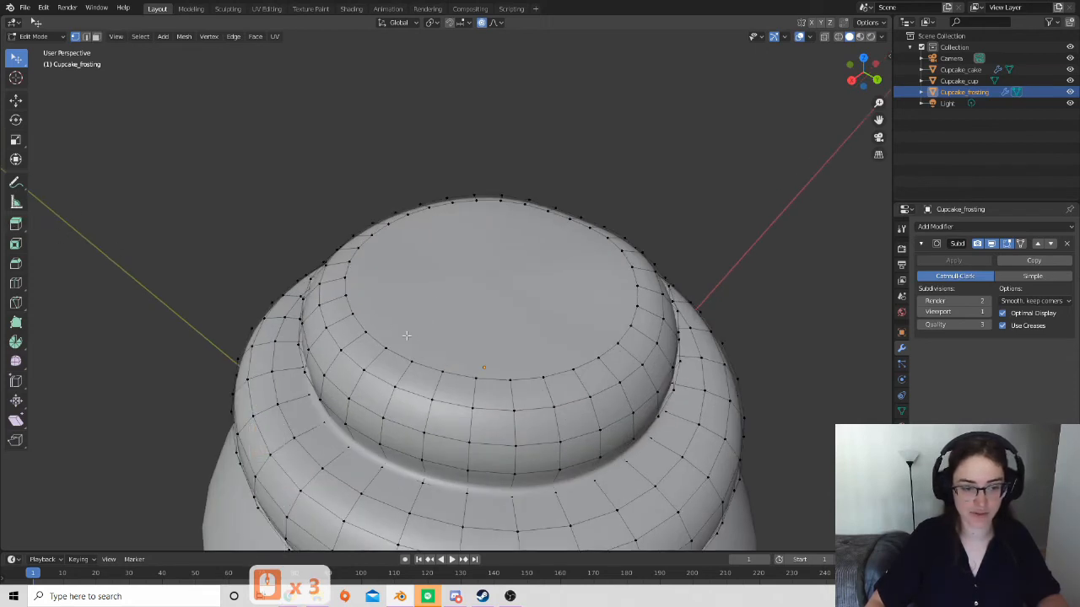
Inset the frosting's flat top face repeatedly, starting with a thickness of about 0.0023 m and finishing with about 0.0021 m.
{"action": "left_click", "coordinate": [97, 38]}
{"action": "left_click", "coordinate": [459, 320]}
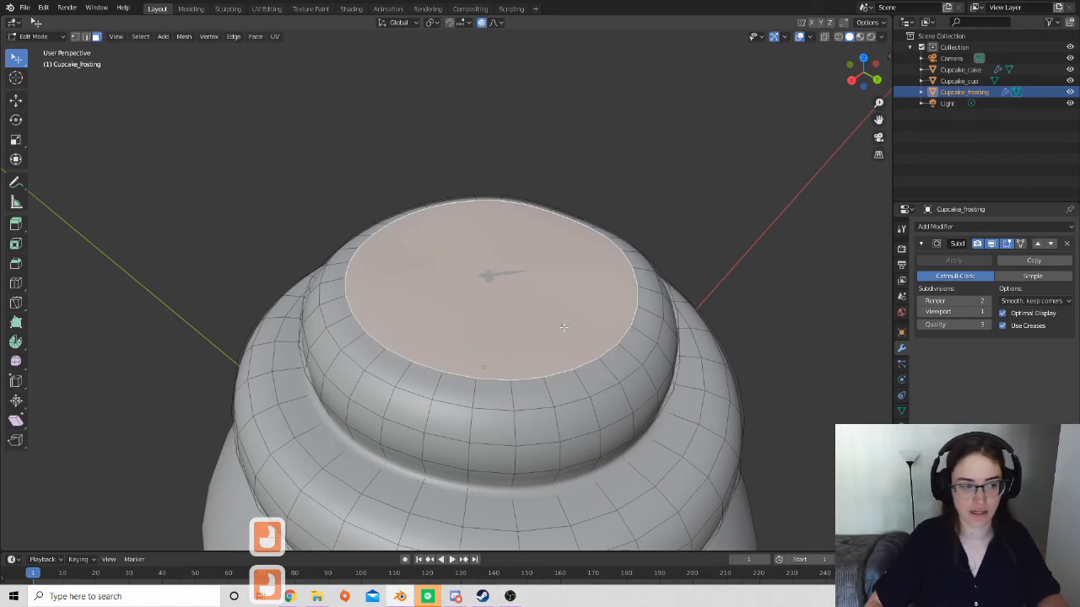
{"action": "middle_click_drag", "start_coordinate": [564, 327], "coordinate": [517, 296], "text": "shift"}
{"action": "left_click", "coordinate": [15, 245]}
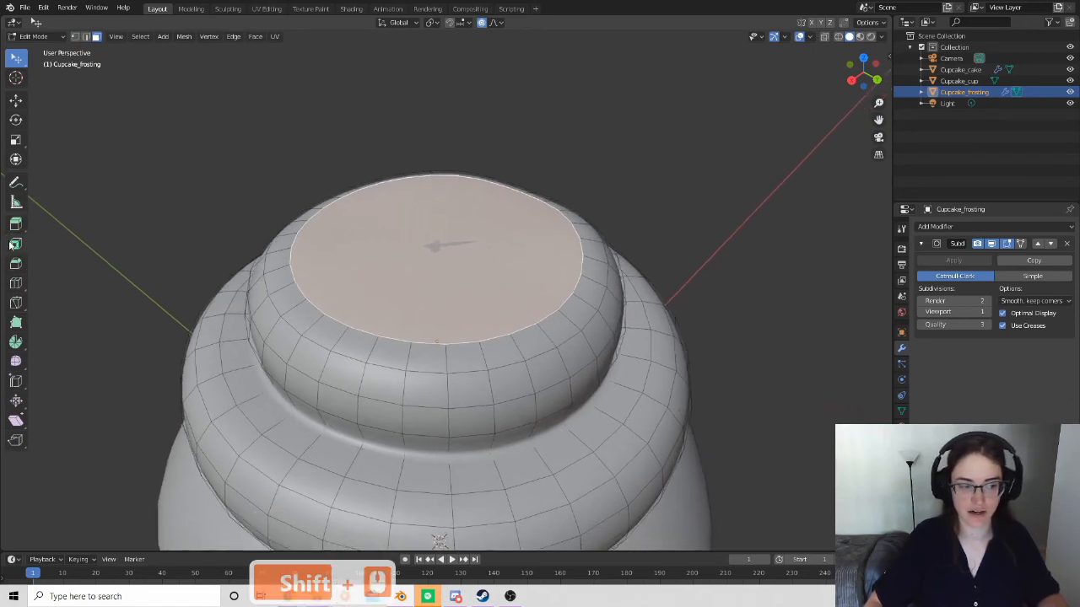
{"action": "left_click", "coordinate": [16, 244]}
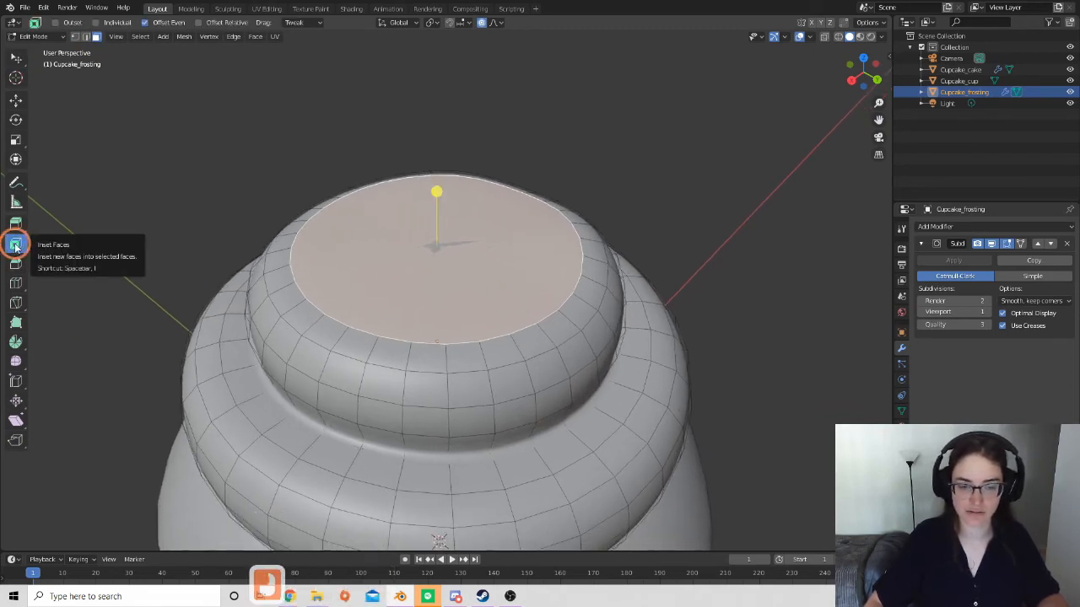
{"action": "left_click_drag", "start_coordinate": [436, 192], "coordinate": [448, 222]}
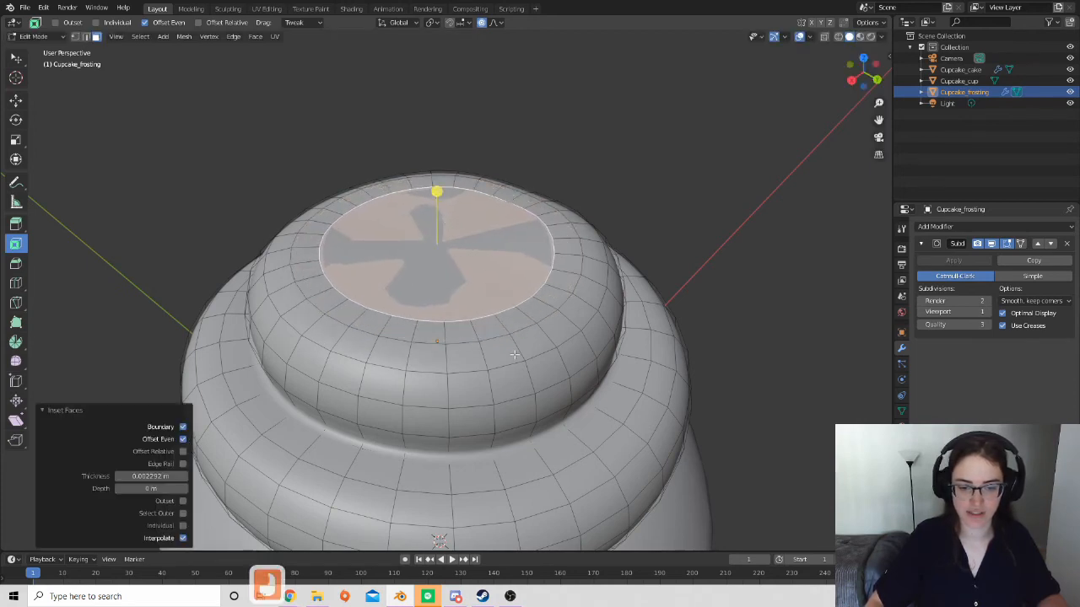
{"action": "left_click_drag", "start_coordinate": [436, 191], "coordinate": [435, 221]}
{"action": "scroll", "coordinate": [524, 285], "scroll_direction": "down", "scroll_amount": 3}
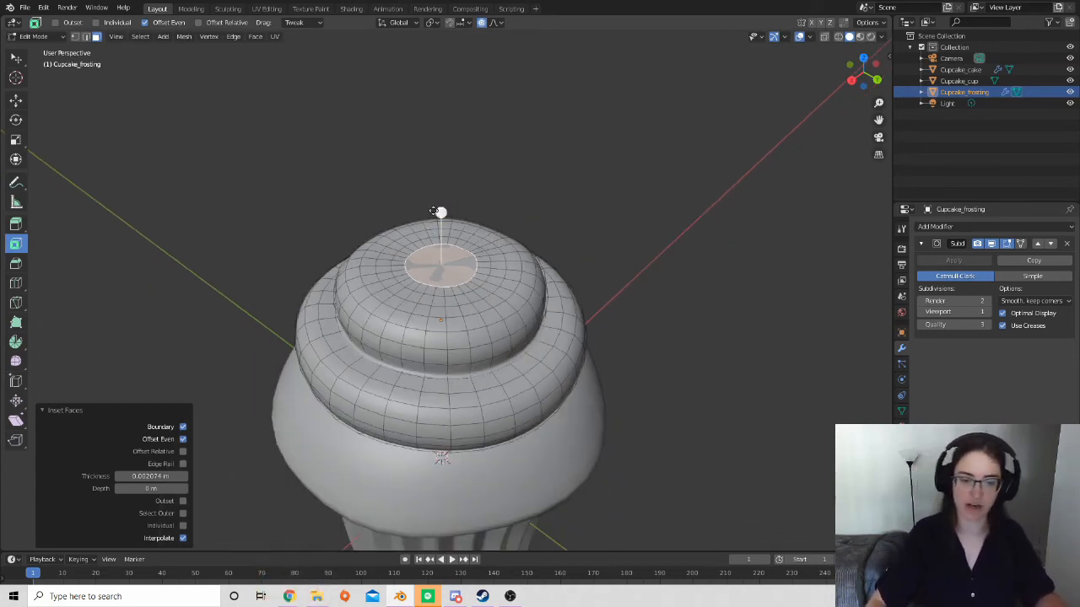
Lower a vertex on the front of the innermost inset ring by about 0.00045 m with proportional size 0.012.
{"action": "middle_click_drag", "start_coordinate": [511, 287], "coordinate": [470, 200], "text": "shift"}
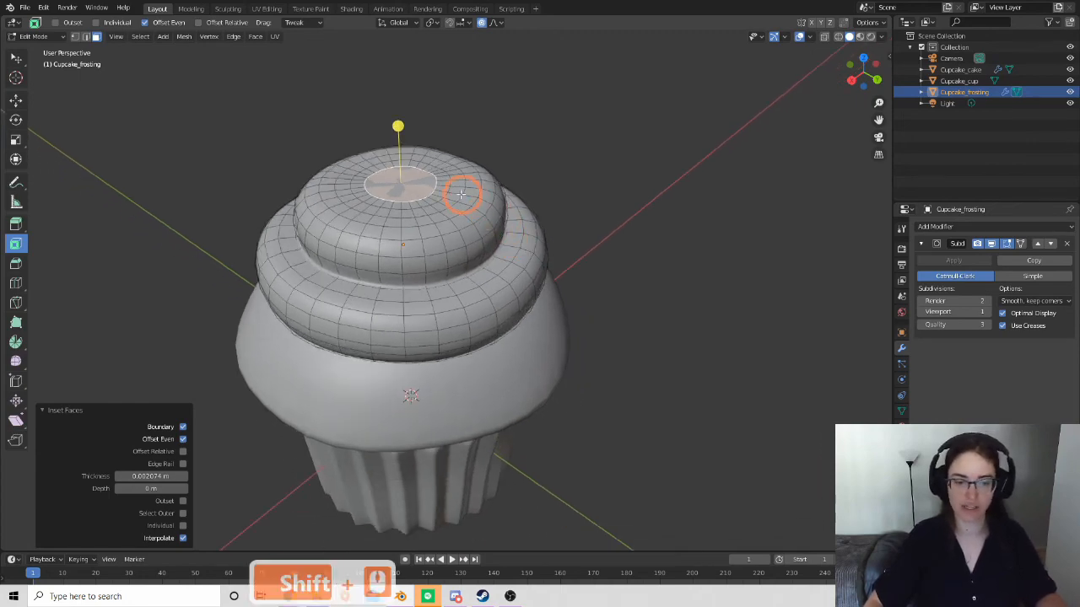
{"action": "scroll", "coordinate": [459, 270], "scroll_direction": "up", "scroll_amount": 8}
{"action": "scroll", "coordinate": [455, 275], "scroll_direction": "down", "scroll_amount": 3}
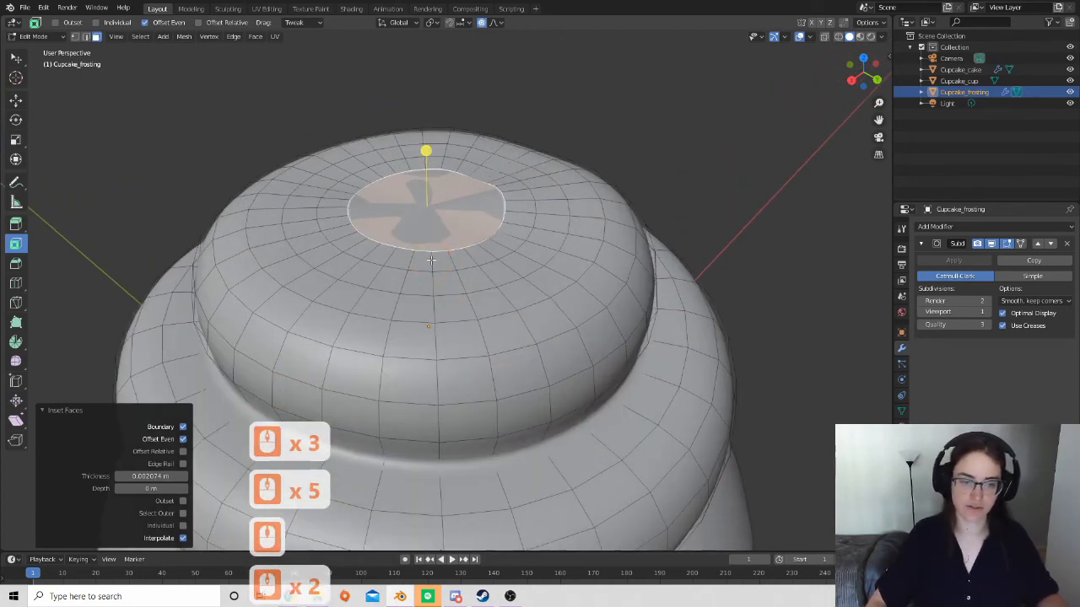
{"action": "scroll", "coordinate": [437, 303], "scroll_direction": "down", "scroll_amount": 4}
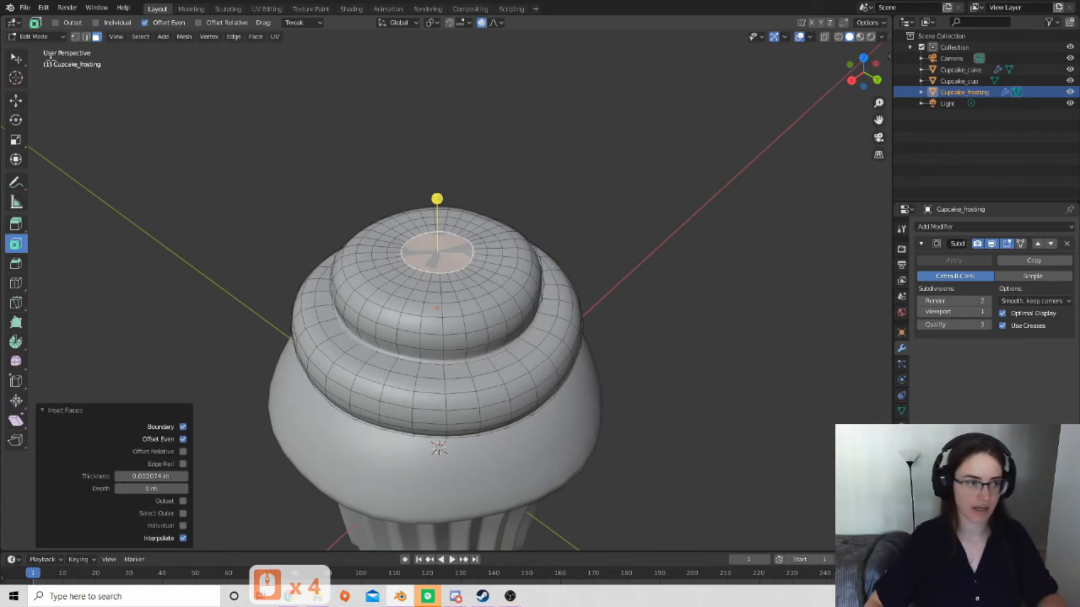
{"action": "left_click", "coordinate": [75, 36]}
{"action": "scroll", "coordinate": [451, 279], "scroll_direction": "up", "scroll_amount": 3}
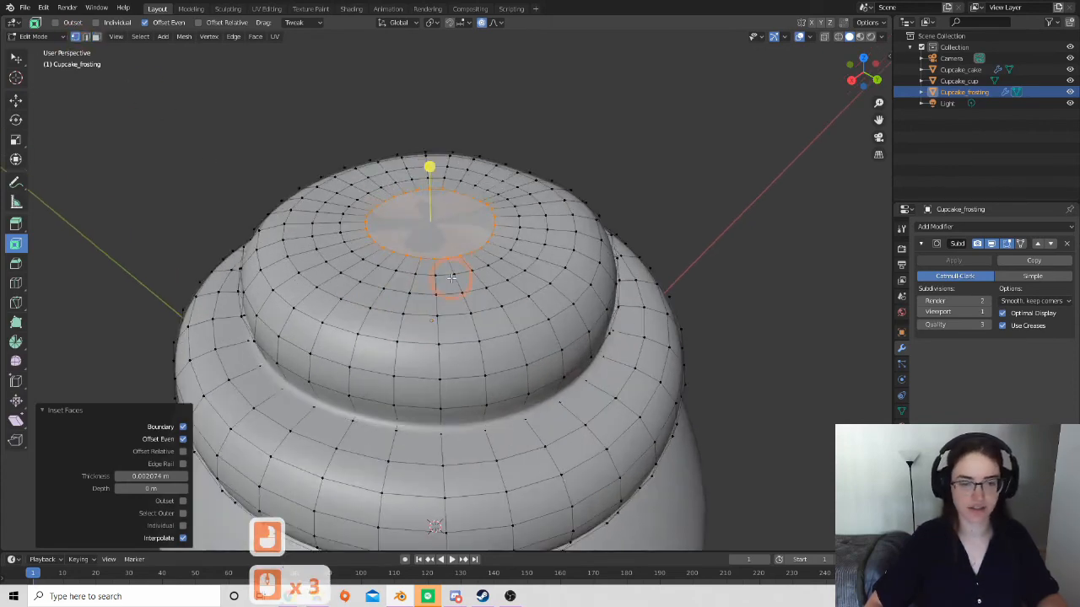
{"action": "left_click", "coordinate": [406, 254]}
{"action": "middle_click_drag", "start_coordinate": [438, 305], "coordinate": [487, 301], "text": "shift"}
{"action": "scroll", "coordinate": [506, 298], "scroll_direction": "up", "scroll_amount": 2}
{"action": "key", "text": "g"}
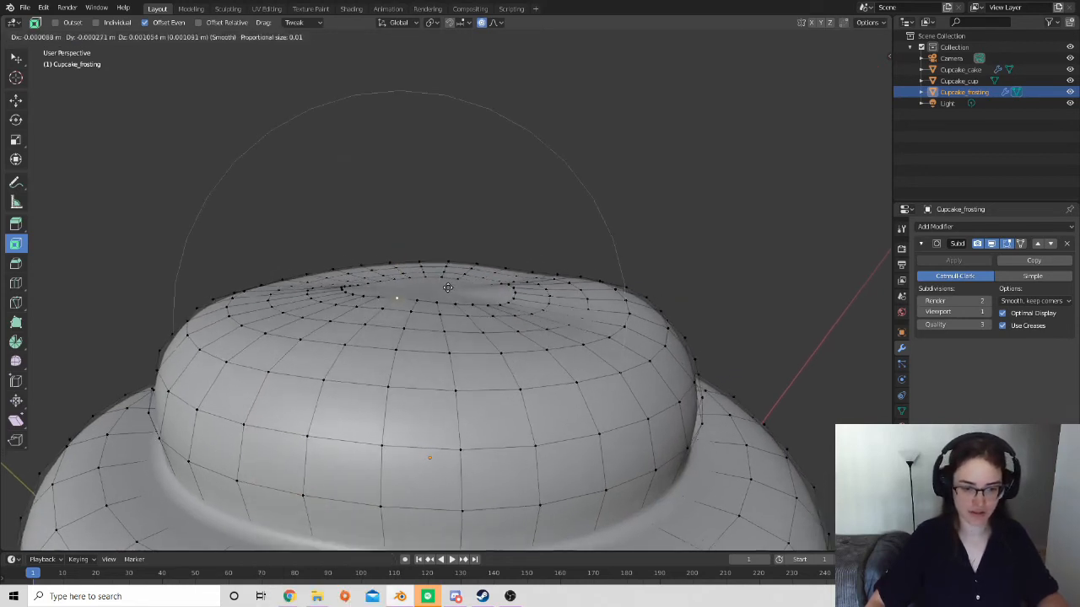
{"action": "left_click", "coordinate": [447, 310]}
{"action": "middle_click_drag", "start_coordinate": [445, 313], "coordinate": [445, 289]}
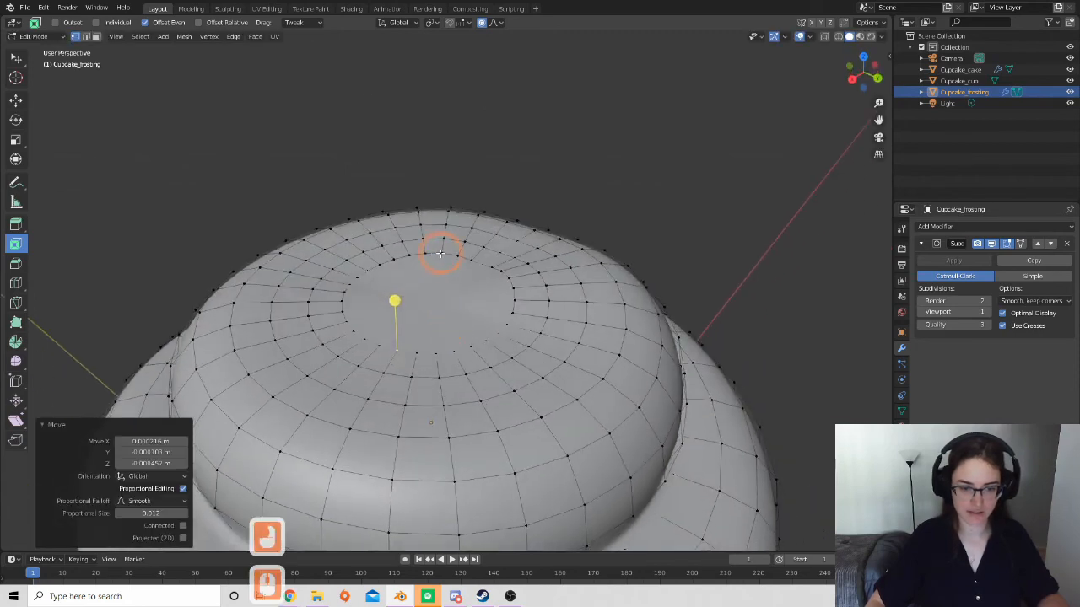
Shift two more vertices around the frosting's innermost ring, lowering the second by about 0.0003 m with proportional size 0.012.
{"action": "left_click", "coordinate": [426, 253]}
{"action": "key", "text": "g"}
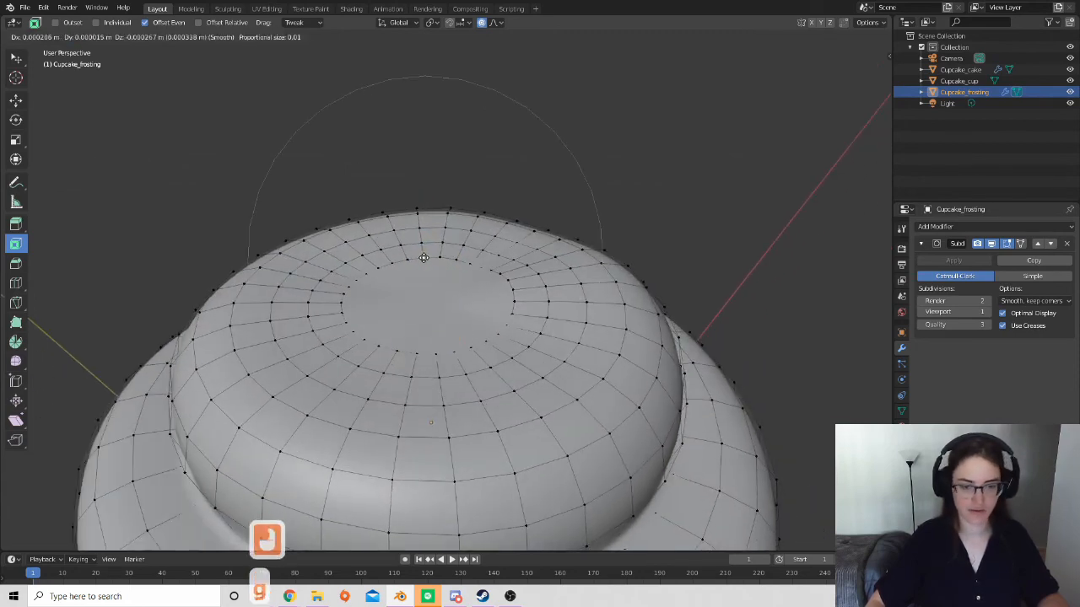
{"action": "left_click", "coordinate": [504, 336]}
{"action": "middle_click_drag", "start_coordinate": [503, 336], "coordinate": [530, 301]}
{"action": "left_click", "coordinate": [489, 285]}
{"action": "key", "text": "g"}
{"action": "left_click", "coordinate": [518, 334]}
{"action": "middle_click_drag", "start_coordinate": [494, 340], "coordinate": [467, 343]}
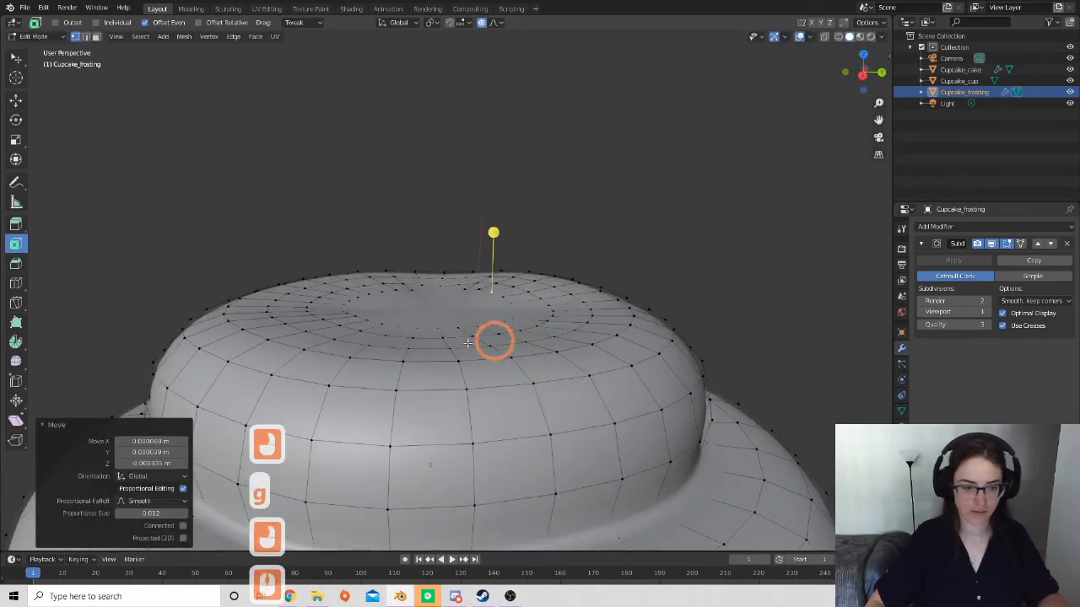
Nudge two further vertices on the upper tier's top with proportional editing to make the surface more uneven.
{"action": "left_click", "coordinate": [255, 338]}
{"action": "key", "text": "g"}
{"action": "left_click", "coordinate": [285, 332]}
{"action": "middle_click_drag", "start_coordinate": [284, 332], "coordinate": [434, 348]}
{"action": "left_click", "coordinate": [435, 335]}
{"action": "key", "text": "g"}
{"action": "left_click", "coordinate": [435, 340]}
{"action": "middle_click_drag", "start_coordinate": [574, 375], "coordinate": [515, 378]}
{"action": "middle_click_drag", "start_coordinate": [554, 322], "coordinate": [549, 345]}
Return to Object Mode and examine the reshaped frosting top from a distance and close up.
{"action": "scroll", "coordinate": [549, 346], "scroll_direction": "down", "scroll_amount": 7}
{"action": "key", "text": "Tab"}
{"action": "middle_click_drag", "start_coordinate": [567, 419], "coordinate": [516, 392]}
{"action": "scroll", "coordinate": [547, 417], "scroll_direction": "down", "scroll_amount": 4}
{"action": "scroll", "coordinate": [521, 422], "scroll_direction": "up", "scroll_amount": 4}
{"action": "mouse_move", "coordinate": [506, 388]}
{"action": "middle_mouse_down"}
{"action": "mouse_move", "coordinate": [390, 301]}
{"action": "mouse_move", "coordinate": [454, 383]}
{"action": "mouse_move", "coordinate": [420, 354]}
{"action": "mouse_move", "coordinate": [487, 386]}
{"action": "middle_mouse_up"}
{"action": "middle_click_drag", "start_coordinate": [557, 411], "coordinate": [596, 429], "text": "shift"}
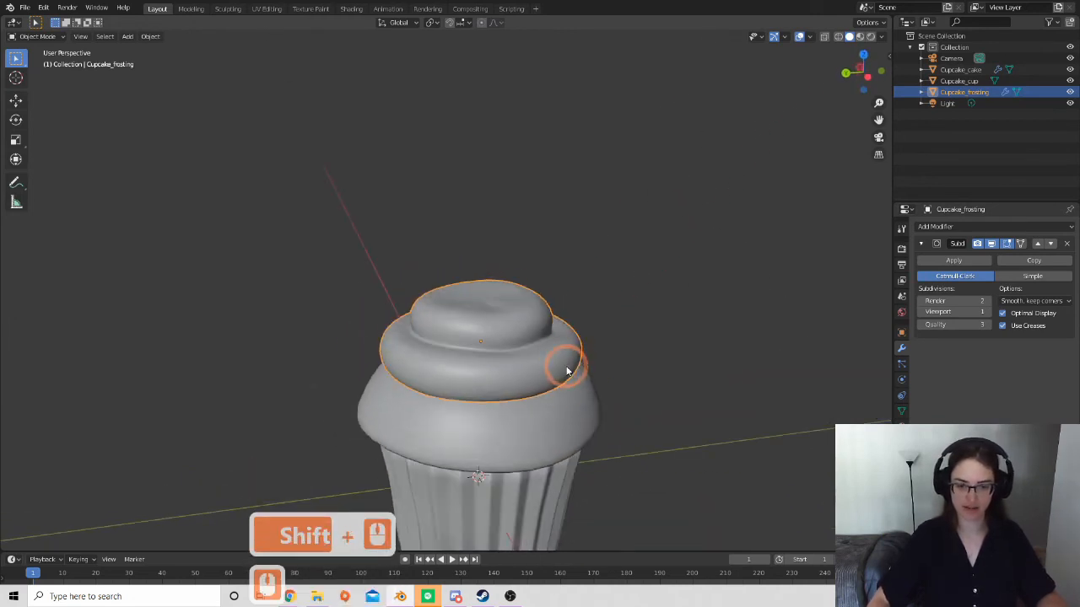
{"action": "scroll", "coordinate": [563, 362], "scroll_direction": "up", "scroll_amount": 3}
{"action": "middle_click_drag", "start_coordinate": [562, 360], "coordinate": [568, 400], "text": "shift"}
{"action": "scroll", "coordinate": [571, 407], "scroll_direction": "up", "scroll_amount": 3}
{"action": "middle_click_drag", "start_coordinate": [606, 434], "coordinate": [606, 441], "text": "shift"}
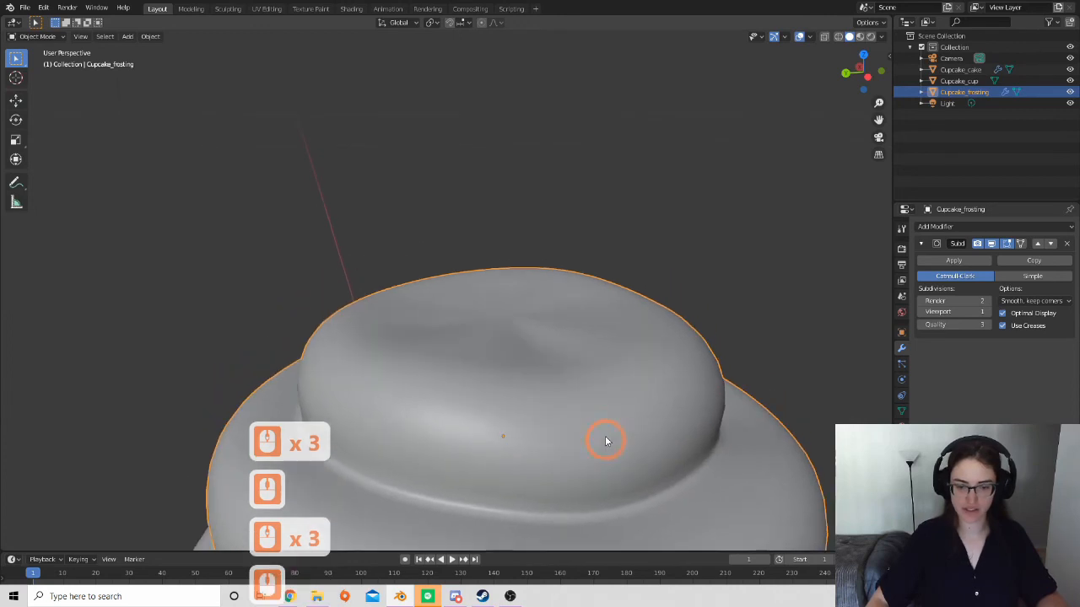
{"action": "scroll", "coordinate": [594, 405], "scroll_direction": "down", "scroll_amount": 2}
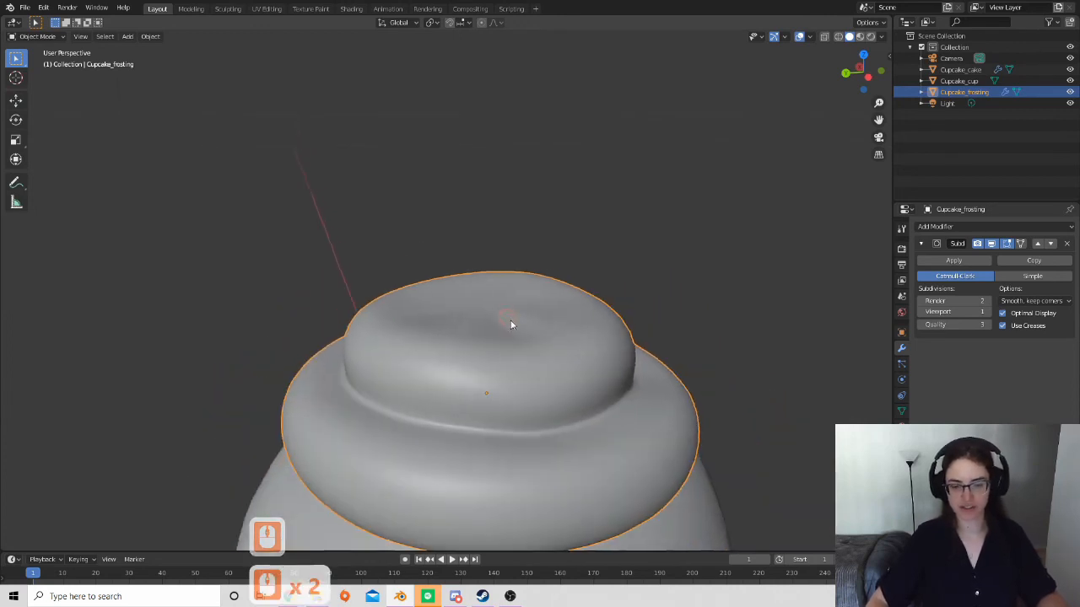
Put the frosting back in Edit Mode and examine the mesh around the crease in its top.
{"action": "left_click", "coordinate": [494, 329]}
{"action": "key", "text": "Tab"}
{"action": "key", "text": "Tab"}
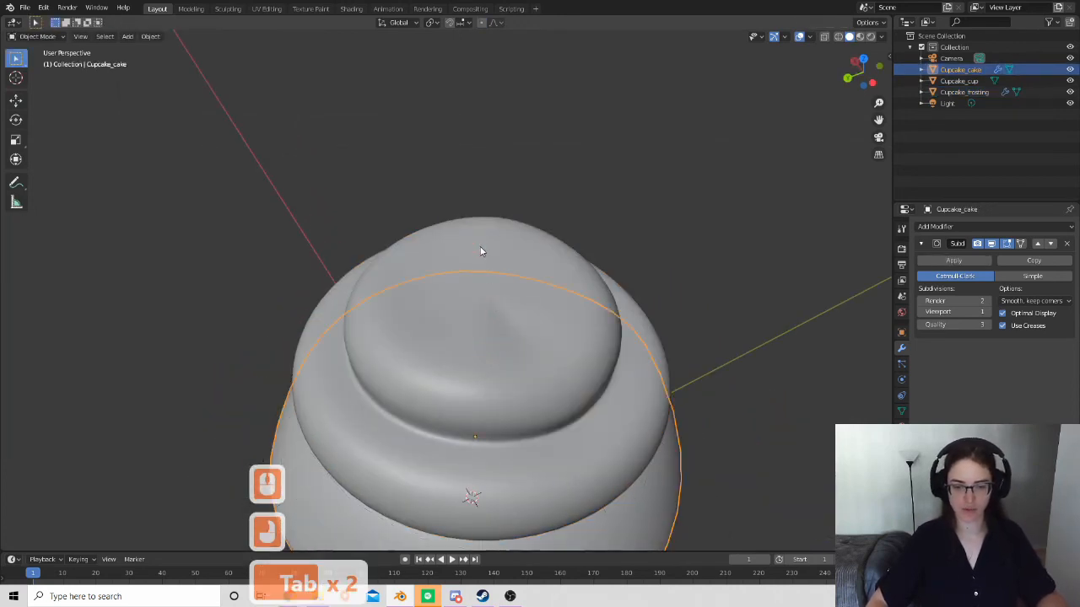
{"action": "left_click", "coordinate": [483, 248]}
{"action": "key", "text": "Tab"}
{"action": "scroll", "coordinate": [532, 354], "scroll_direction": "up", "scroll_amount": 3}
{"action": "middle_click_drag", "start_coordinate": [535, 356], "coordinate": [456, 325], "text": "shift"}
{"action": "scroll", "coordinate": [456, 325], "scroll_direction": "up", "scroll_amount": 3}
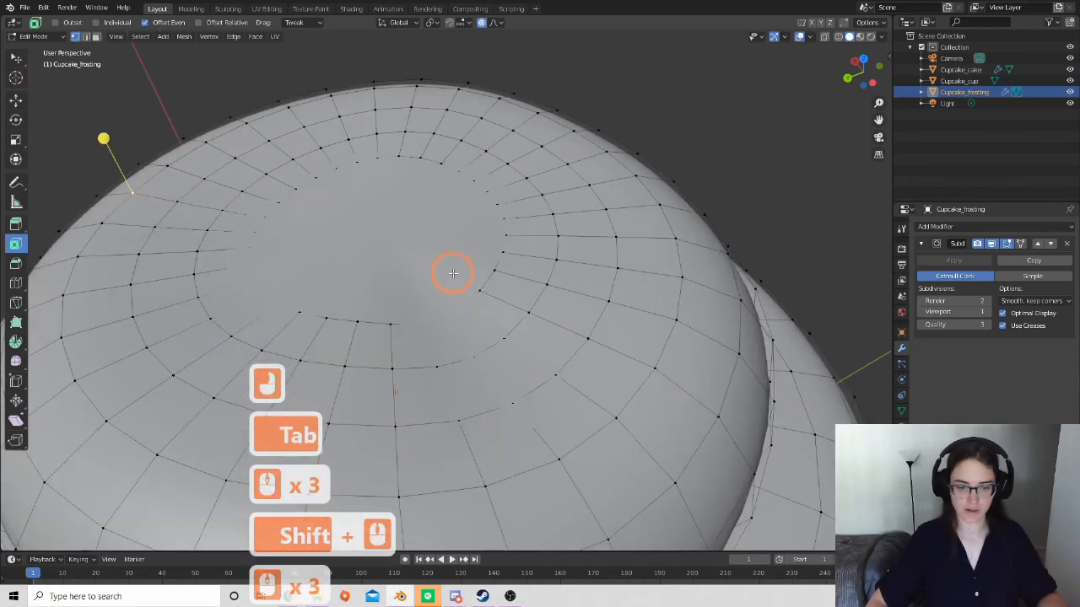
{"action": "scroll", "coordinate": [456, 278], "scroll_direction": "up", "scroll_amount": 3}
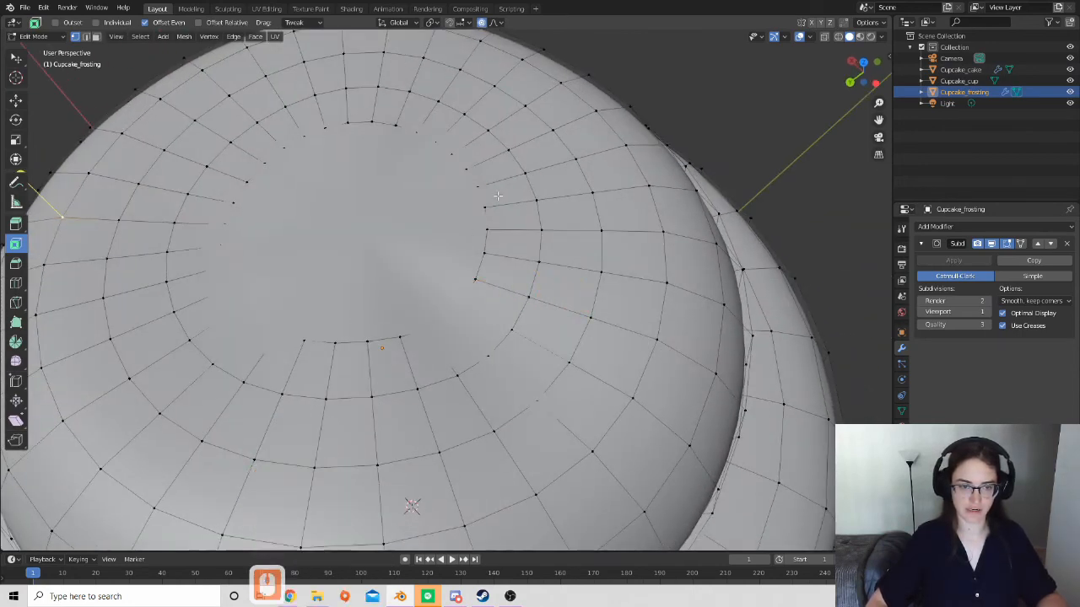
{"action": "scroll", "coordinate": [356, 318], "scroll_direction": "down", "scroll_amount": 5}
{"action": "middle_click_drag", "start_coordinate": [451, 362], "coordinate": [423, 282]}
{"action": "scroll", "coordinate": [413, 295], "scroll_direction": "up", "scroll_amount": 4}
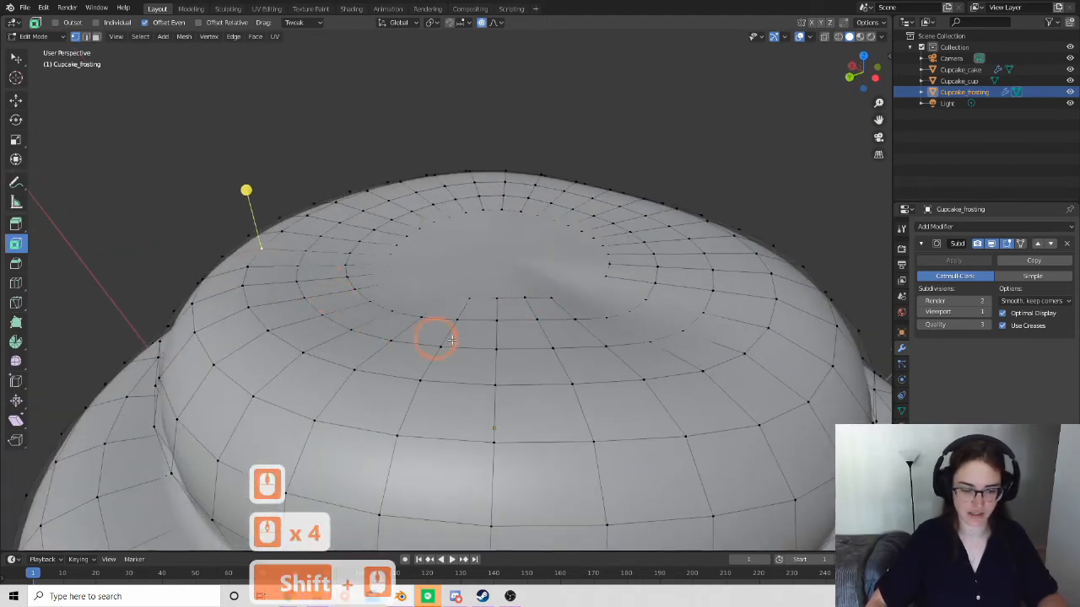
{"action": "scroll", "coordinate": [414, 310], "scroll_direction": "up", "scroll_amount": 3}
{"action": "scroll", "coordinate": [491, 295], "scroll_direction": "down", "scroll_amount": 4}
Switch to Object Mode and examine the dents and creases on the frosting's top from several angles.
{"action": "key", "text": "Tab"}
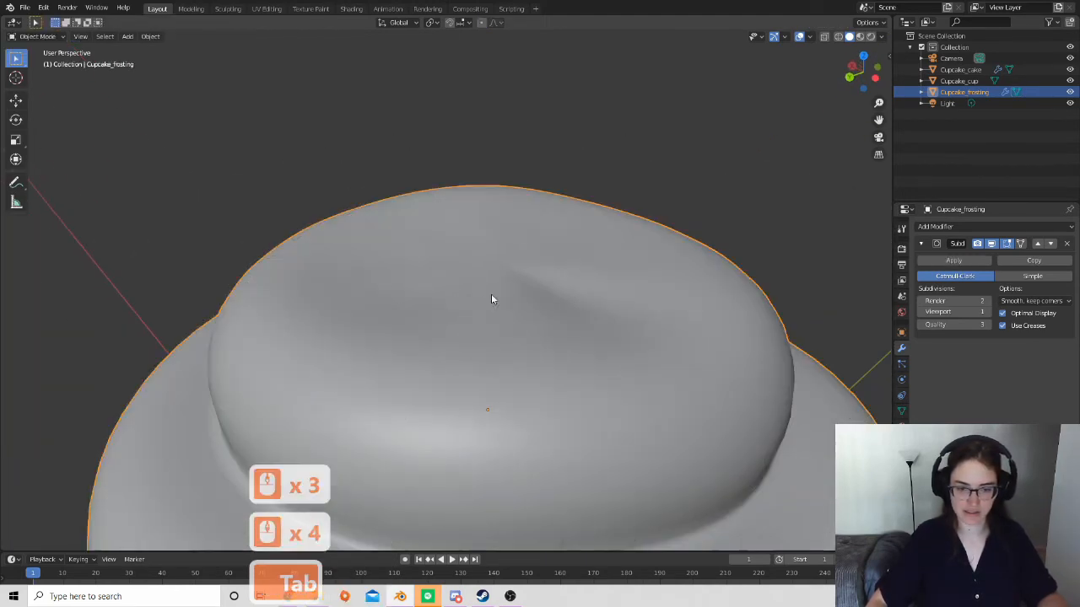
{"action": "scroll", "coordinate": [506, 291], "scroll_direction": "up", "scroll_amount": 2}
{"action": "middle_click_drag", "start_coordinate": [587, 278], "coordinate": [540, 314]}
{"action": "middle_click_drag", "start_coordinate": [621, 386], "coordinate": [582, 362], "text": "shift"}
{"action": "middle_click_drag", "start_coordinate": [548, 333], "coordinate": [506, 307], "text": "shift"}
{"action": "scroll", "coordinate": [485, 287], "scroll_direction": "down", "scroll_amount": 4}
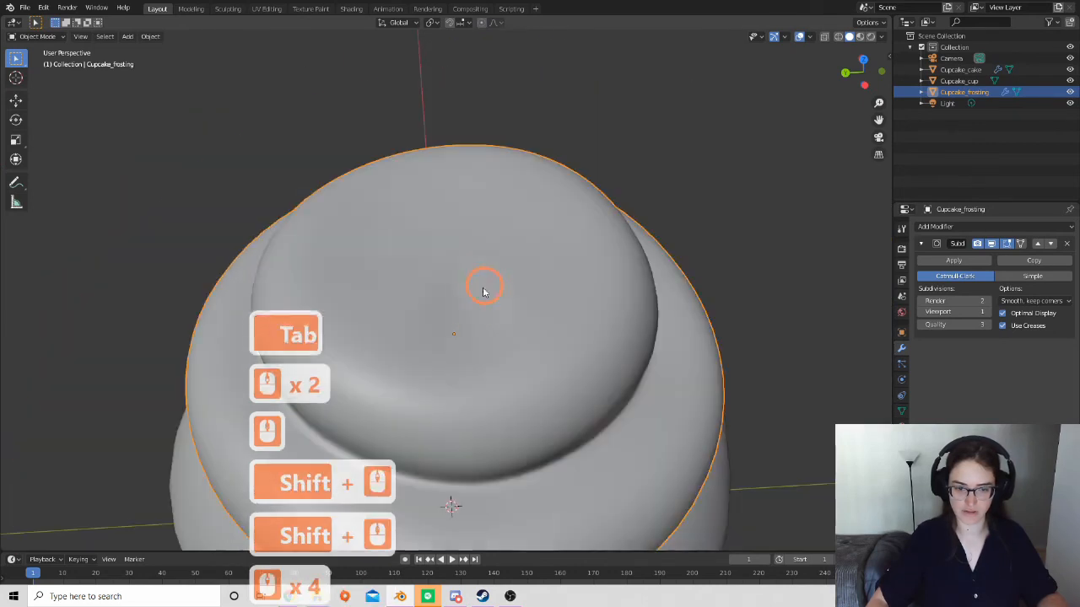
{"action": "middle_click_drag", "start_coordinate": [439, 359], "coordinate": [511, 292]}
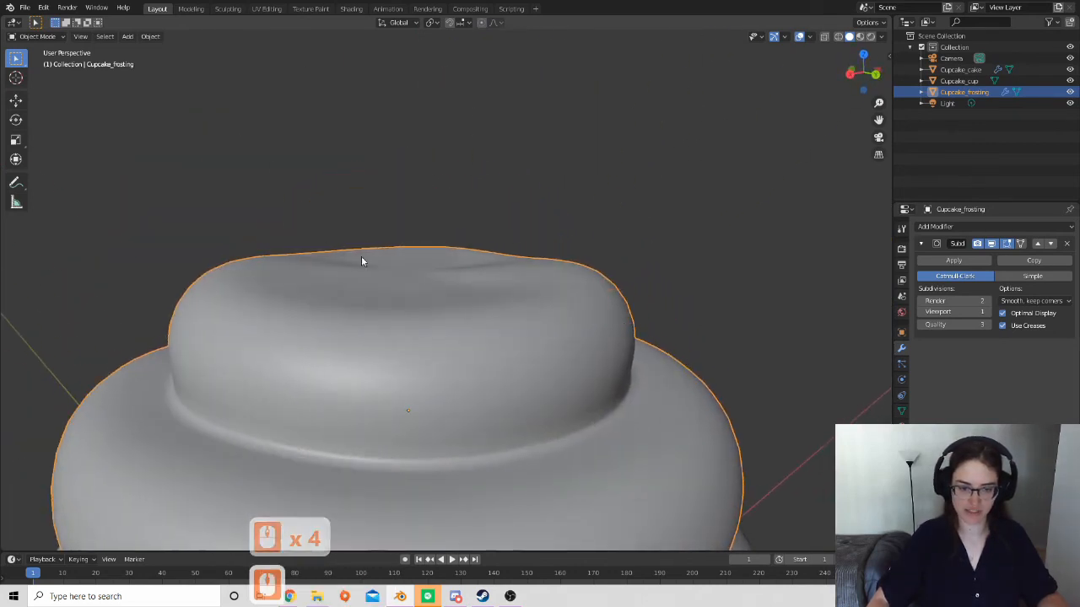
{"action": "scroll", "coordinate": [414, 290], "scroll_direction": "up", "scroll_amount": 4}
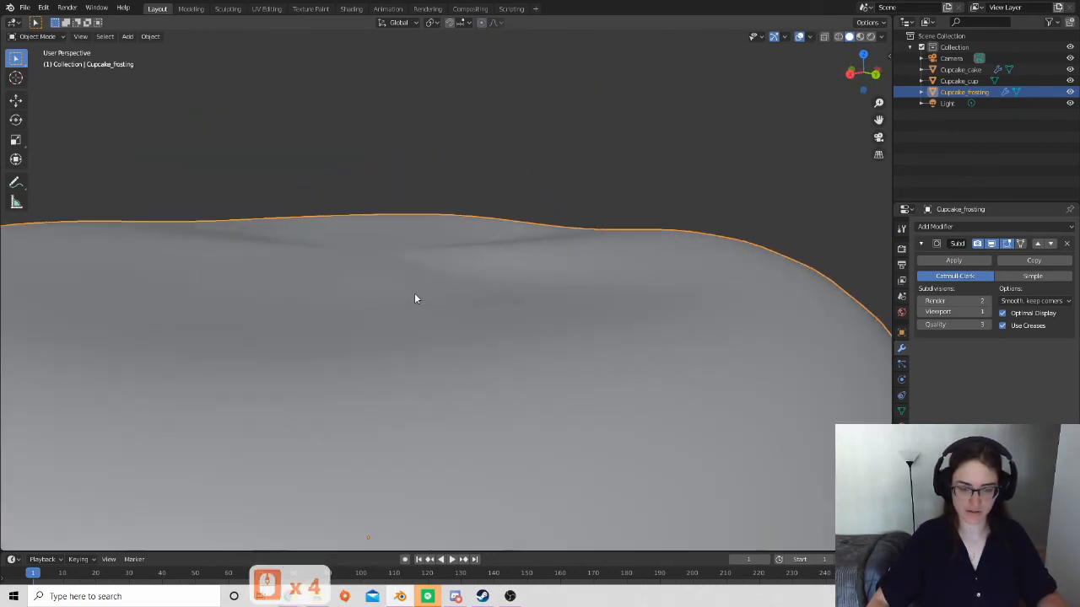
{"action": "middle_click_drag", "start_coordinate": [400, 334], "coordinate": [448, 326]}
{"action": "scroll", "coordinate": [448, 325], "scroll_direction": "down", "scroll_amount": 7}
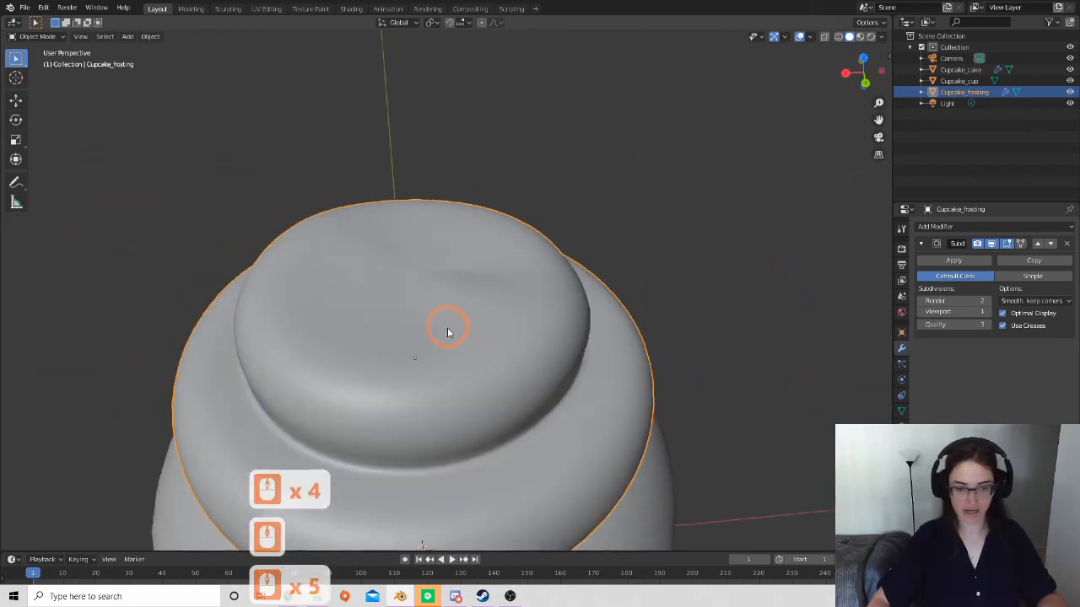
{"action": "mouse_move", "coordinate": [458, 369]}
{"action": "middle_mouse_down"}
{"action": "mouse_move", "coordinate": [450, 286]}
{"action": "mouse_move", "coordinate": [413, 297]}
{"action": "mouse_move", "coordinate": [459, 368]}
{"action": "mouse_move", "coordinate": [462, 335]}
{"action": "mouse_move", "coordinate": [439, 363]}
{"action": "middle_mouse_up"}
{"action": "scroll", "coordinate": [459, 368], "scroll_direction": "down", "scroll_amount": 4}
{"action": "scroll", "coordinate": [440, 363], "scroll_direction": "down", "scroll_amount": 3}
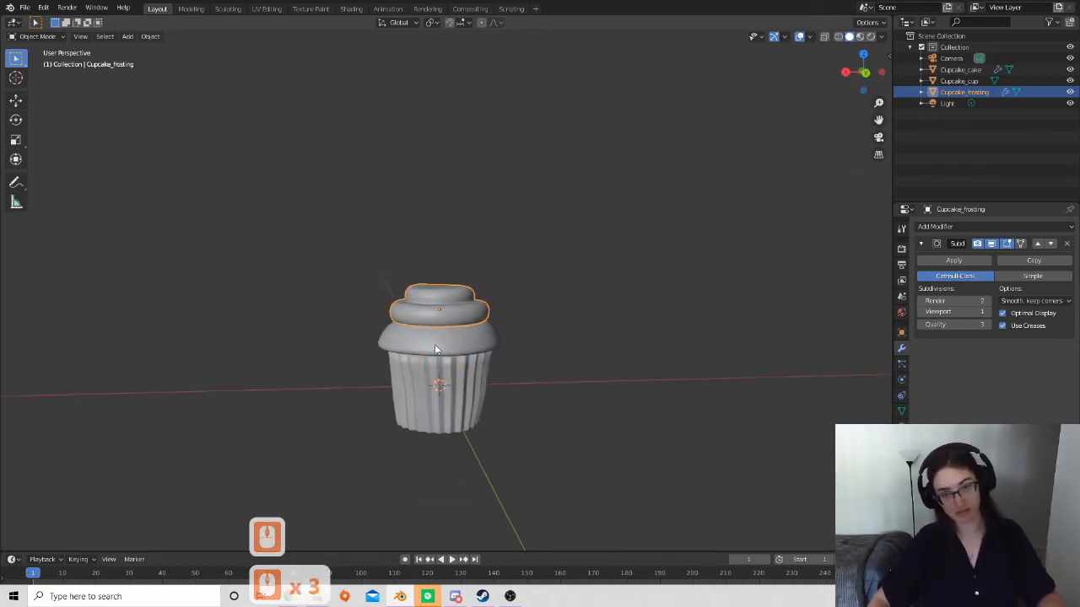
{"action": "scroll", "coordinate": [432, 308], "scroll_direction": "up", "scroll_amount": 8}
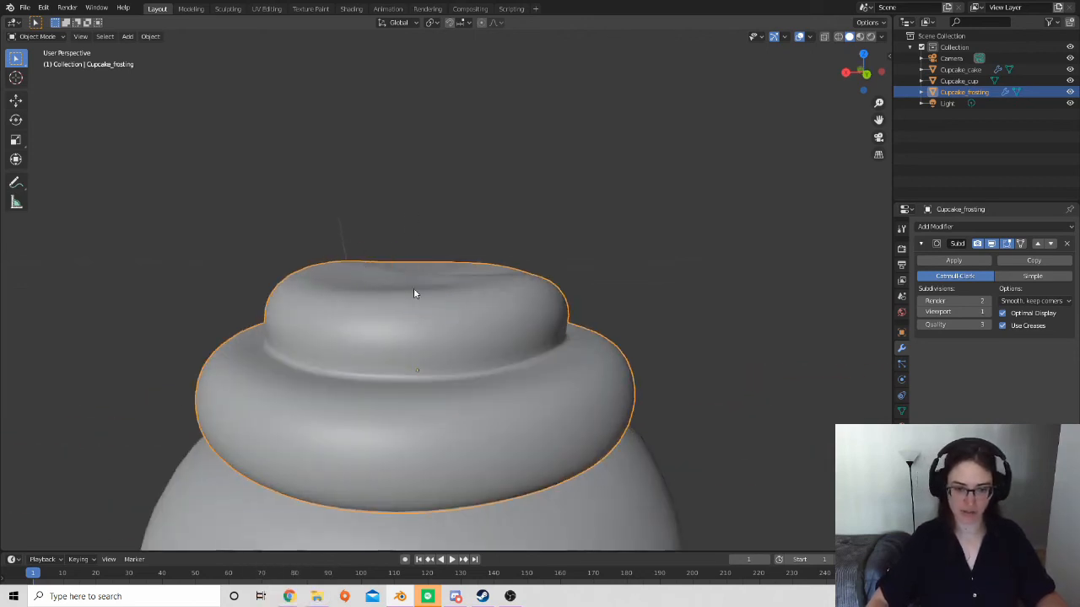
Examine the frosting's silhouette and how it sits on the whole cupcake from different sides.
{"action": "scroll", "coordinate": [412, 271], "scroll_direction": "down", "scroll_amount": 3}
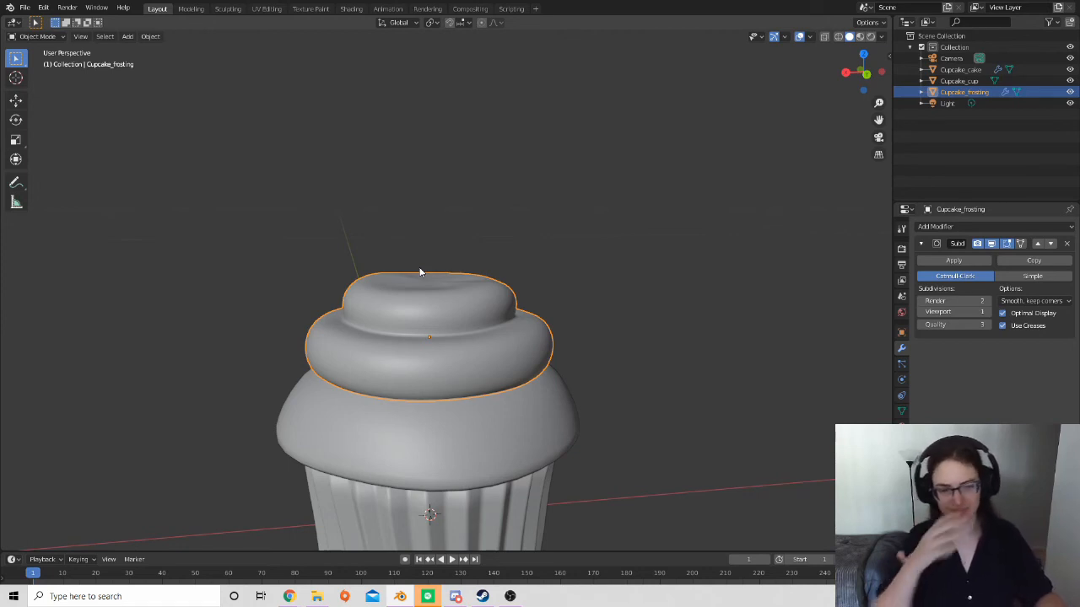
{"action": "scroll", "coordinate": [445, 277], "scroll_direction": "up", "scroll_amount": 4}
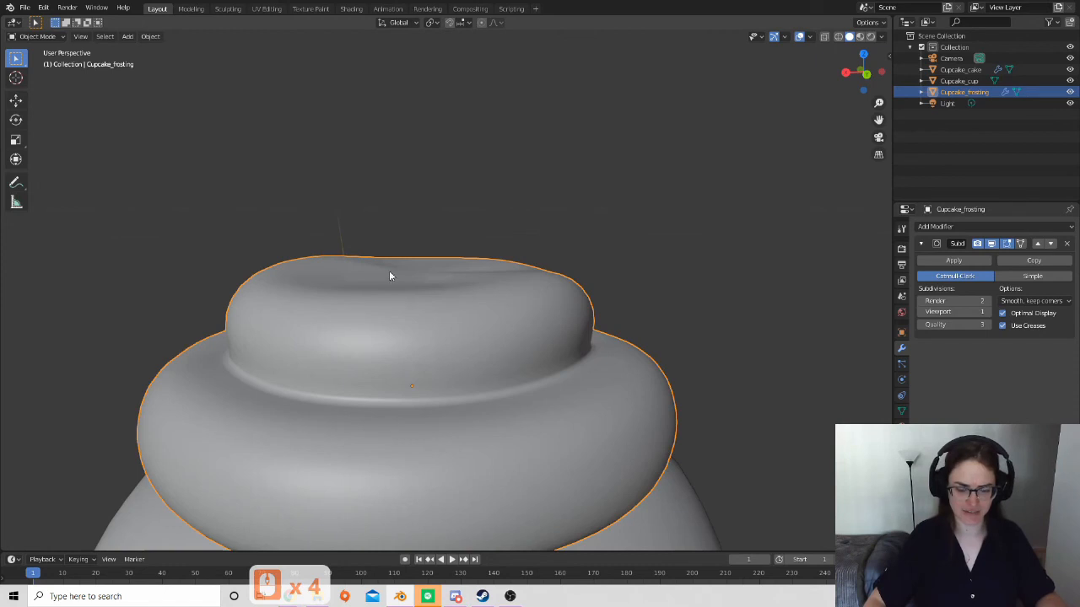
{"action": "scroll", "coordinate": [489, 344], "scroll_direction": "up", "scroll_amount": 4}
{"action": "middle_click_drag", "start_coordinate": [489, 344], "coordinate": [619, 343], "text": "shift"}
{"action": "scroll", "coordinate": [580, 380], "scroll_direction": "down", "scroll_amount": 3}
{"action": "scroll", "coordinate": [555, 425], "scroll_direction": "down", "scroll_amount": 4}
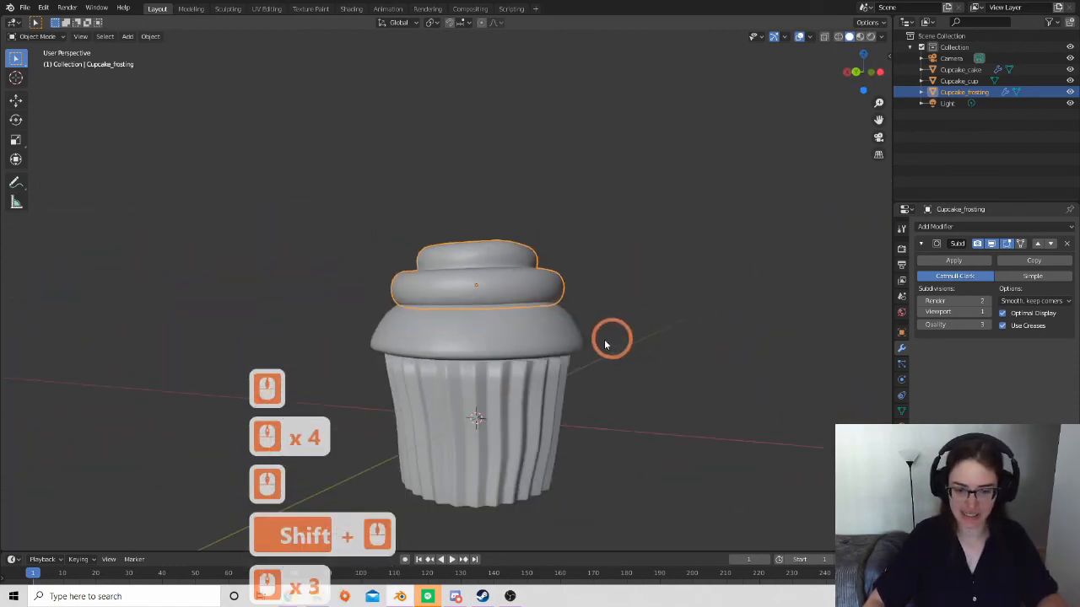
{"action": "middle_click_drag", "start_coordinate": [550, 358], "coordinate": [605, 369], "text": "shift"}
{"action": "middle_click_drag", "start_coordinate": [502, 367], "coordinate": [618, 387]}
{"action": "middle_click_drag", "start_coordinate": [533, 329], "coordinate": [583, 343]}
{"action": "scroll", "coordinate": [574, 340], "scroll_direction": "up", "scroll_amount": 1}
{"action": "scroll", "coordinate": [570, 338], "scroll_direction": "up", "scroll_amount": 3}
{"action": "middle_click_drag", "start_coordinate": [498, 327], "coordinate": [651, 373], "text": "shift"}
{"action": "middle_click_drag", "start_coordinate": [452, 353], "coordinate": [539, 373], "text": "shift"}
{"action": "scroll", "coordinate": [540, 363], "scroll_direction": "down", "scroll_amount": 4}
{"action": "scroll", "coordinate": [538, 373], "scroll_direction": "down", "scroll_amount": 4}
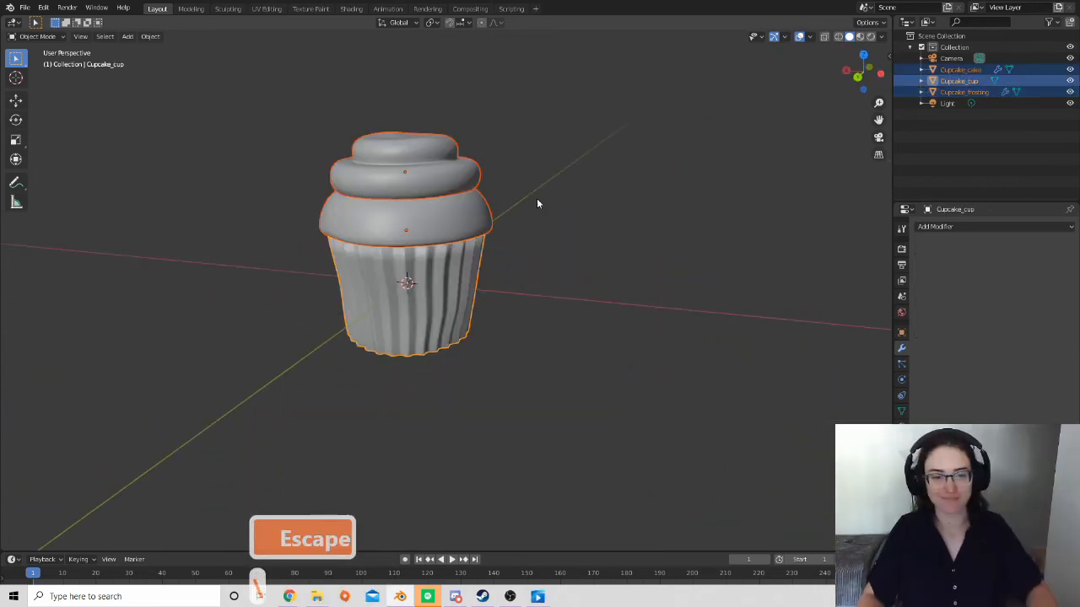
Deselect all objects and examine the whole cupcake.
{"action": "left_click", "coordinate": [536, 198]}
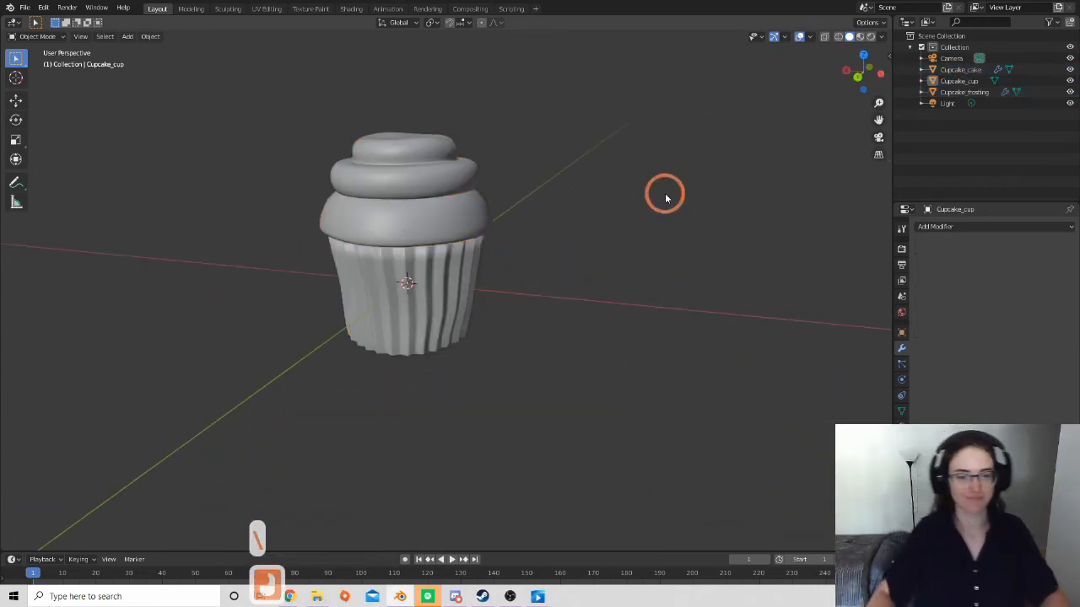
{"action": "scroll", "coordinate": [528, 217], "scroll_direction": "up", "scroll_amount": 2}
{"action": "middle_click_drag", "start_coordinate": [537, 180], "coordinate": [560, 188], "text": "shift"}
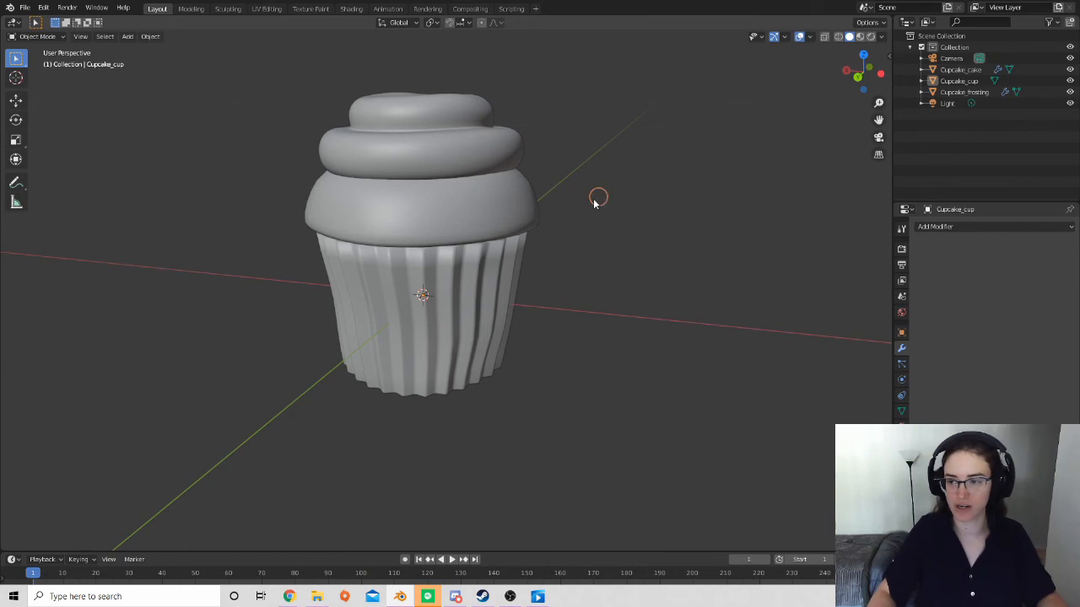
{"action": "middle_click_drag", "start_coordinate": [598, 199], "coordinate": [559, 199]}
{"action": "middle_click_drag", "start_coordinate": [558, 135], "coordinate": [531, 168], "text": "shift"}
Select the frosting, cake and cup together and try moving them as a group.
{"action": "left_click", "coordinate": [458, 173]}
{"action": "scroll", "coordinate": [511, 257], "scroll_direction": "up", "scroll_amount": 3}
{"action": "middle_click_drag", "start_coordinate": [614, 197], "coordinate": [489, 199], "text": "shift"}
{"action": "scroll", "coordinate": [482, 197], "scroll_direction": "down", "scroll_amount": 3}
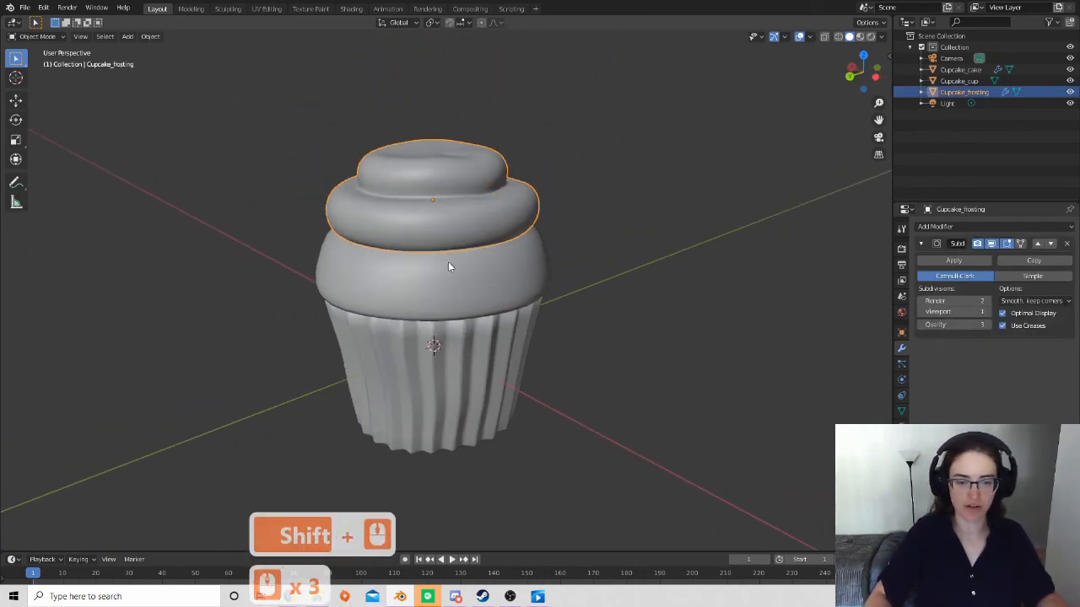
{"action": "left_click", "coordinate": [451, 357], "text": "shift"}
{"action": "left_click", "coordinate": [448, 356], "text": "shift"}
{"action": "left_click", "coordinate": [445, 357], "text": "shift"}
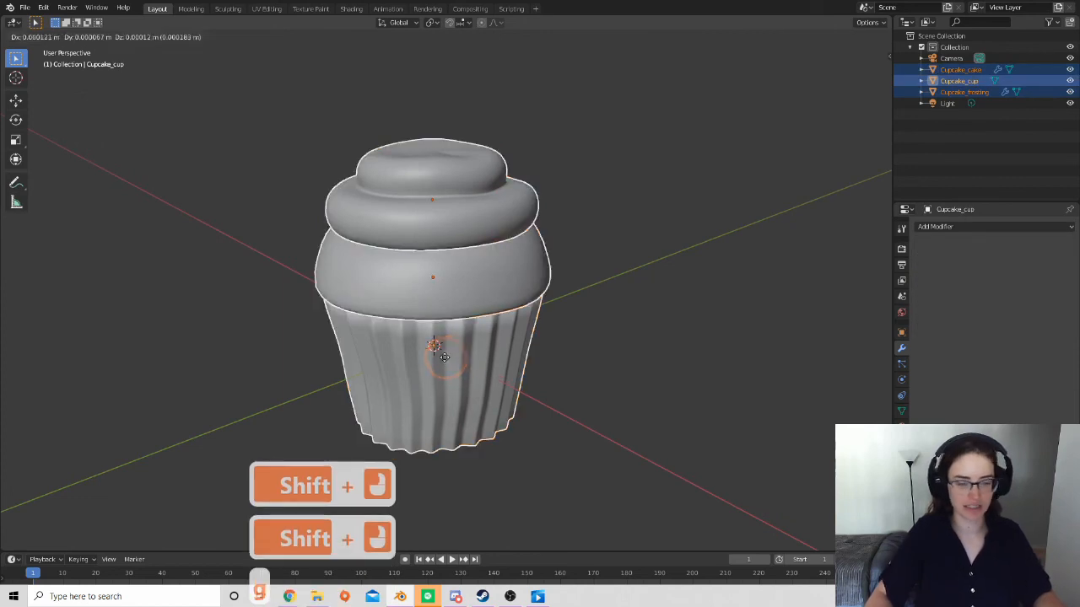
{"action": "key", "text": "Escape"}
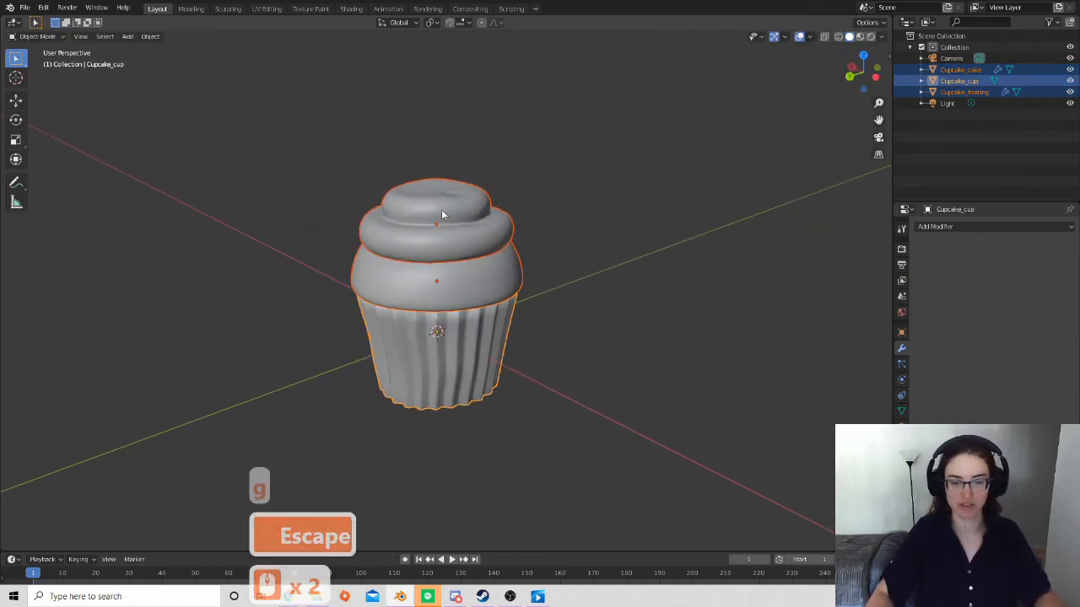
Try moving the frosting on its own.
{"action": "left_click", "coordinate": [441, 213]}
{"action": "key", "text": "g"}
{"action": "key", "text": "Escape"}
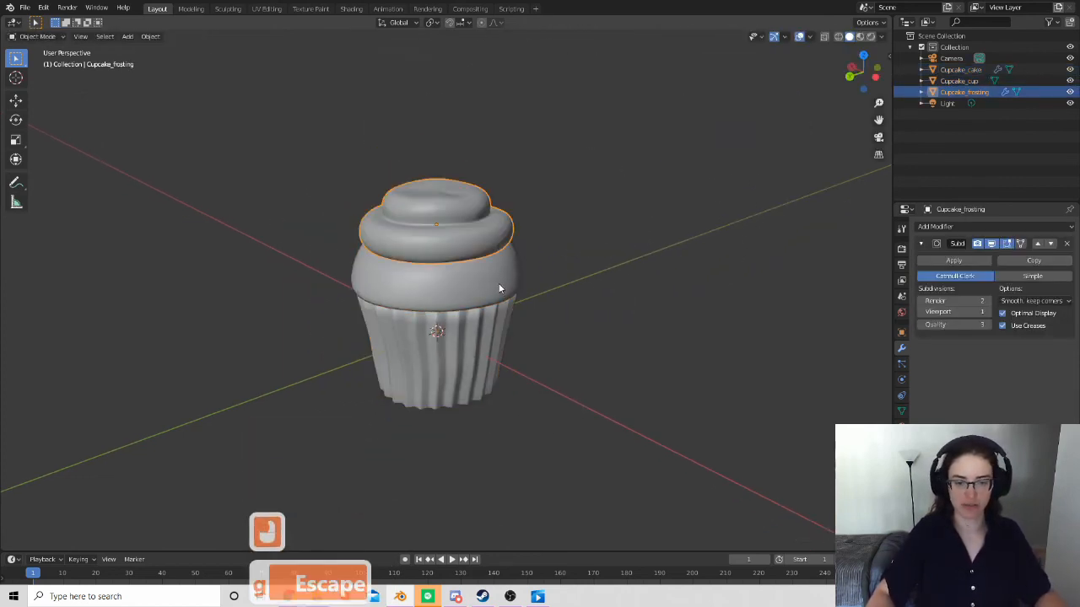
Examine how the frosting, cake and cup fit together from several angles.
{"action": "middle_click_drag", "start_coordinate": [549, 289], "coordinate": [438, 306]}
{"action": "scroll", "coordinate": [540, 304], "scroll_direction": "up", "scroll_amount": 4}
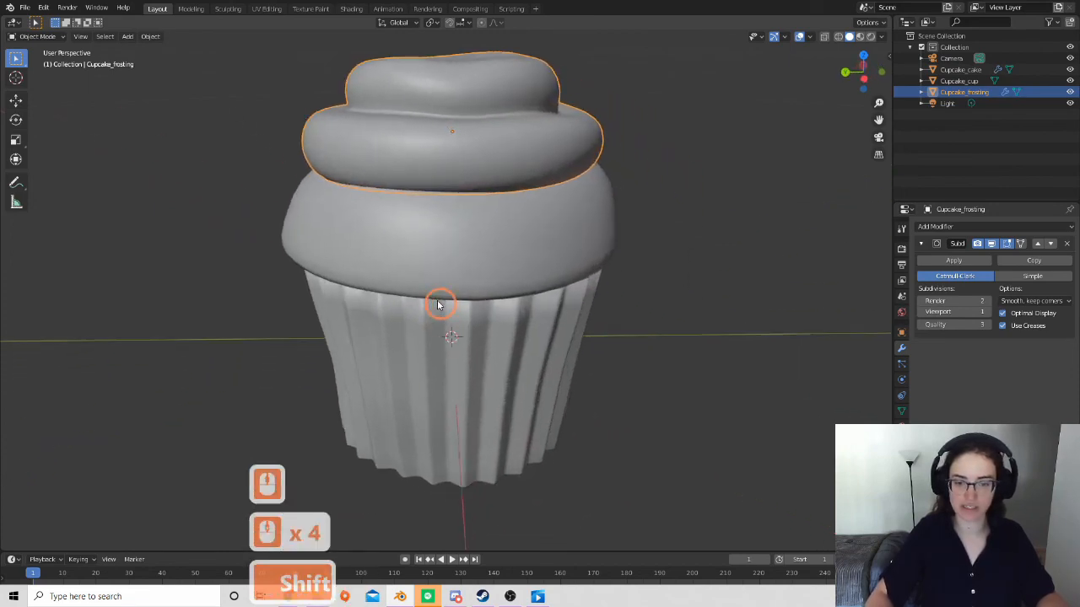
{"action": "scroll", "coordinate": [503, 313], "scroll_direction": "up", "scroll_amount": 3}
{"action": "scroll", "coordinate": [517, 294], "scroll_direction": "down", "scroll_amount": 4}
{"action": "middle_click_drag", "start_coordinate": [504, 313], "coordinate": [538, 240]}
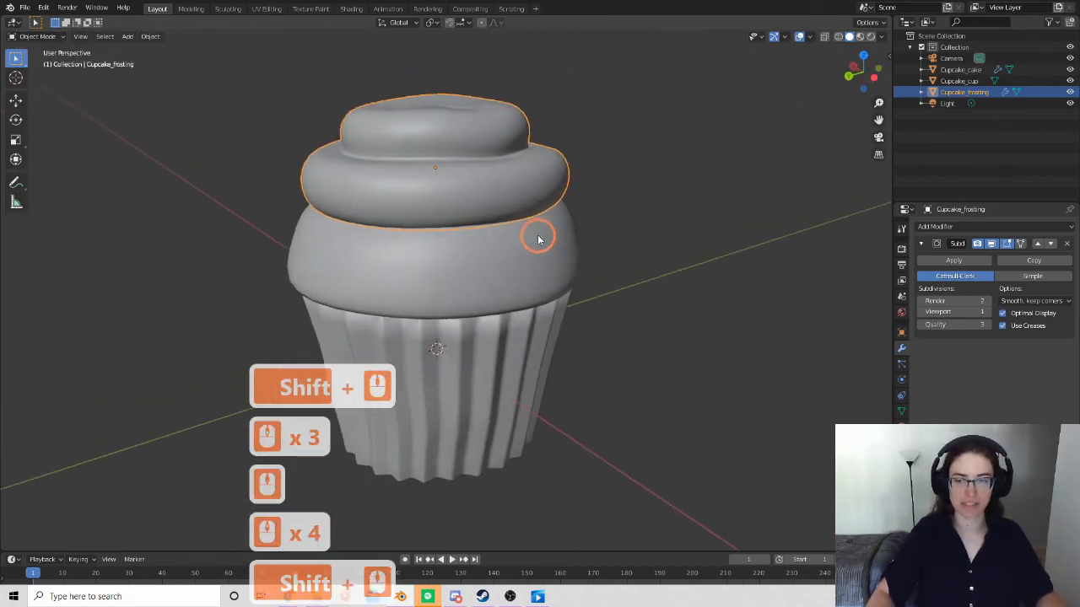
{"action": "scroll", "coordinate": [538, 239], "scroll_direction": "down", "scroll_amount": 2}
{"action": "middle_click_drag", "start_coordinate": [503, 272], "coordinate": [444, 265]}
{"action": "scroll", "coordinate": [532, 272], "scroll_direction": "up", "scroll_amount": 3}
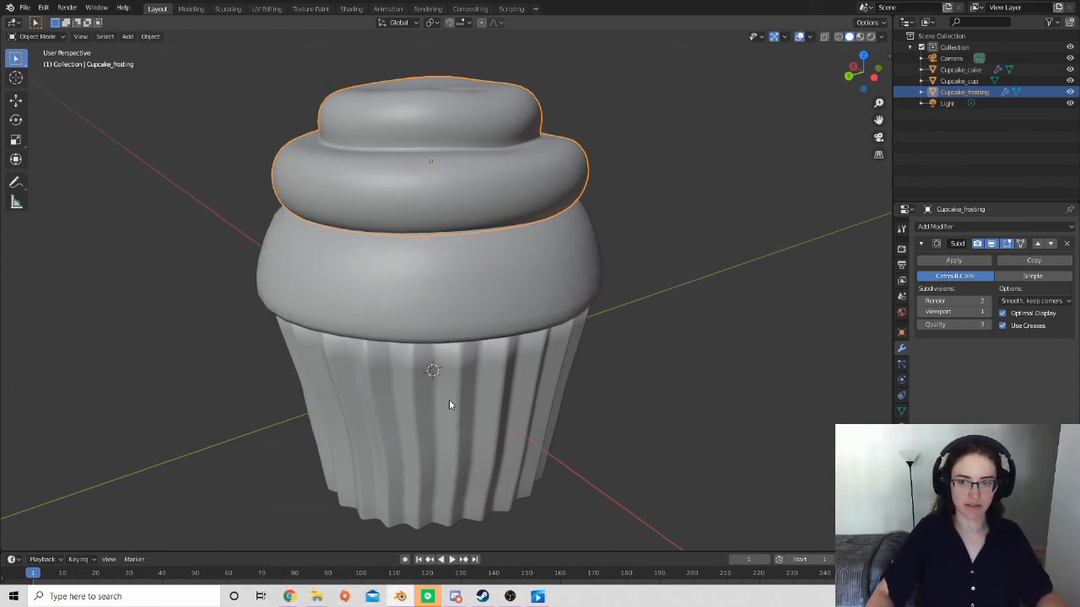
Try moving only the cup away from the cake and frosting.
{"action": "left_click", "coordinate": [386, 372]}
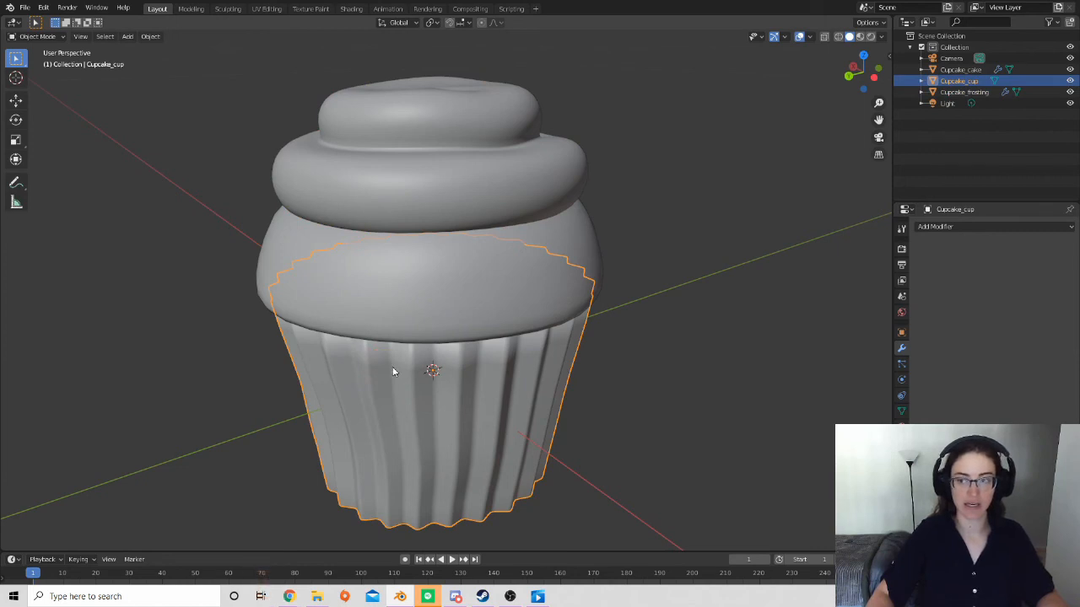
{"action": "key", "text": "g"}
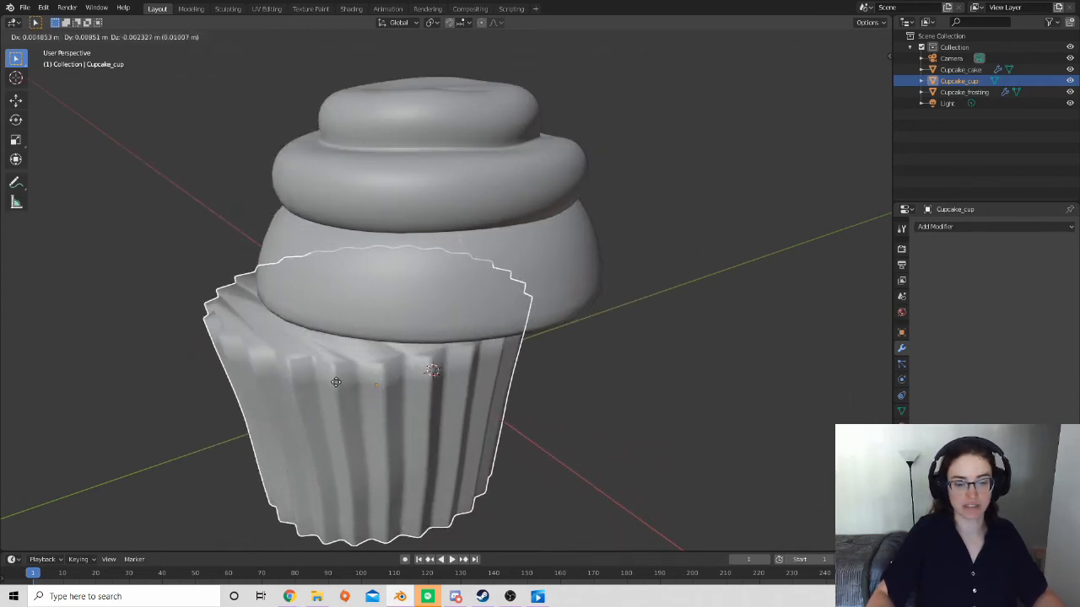
{"action": "key", "text": "Escape"}
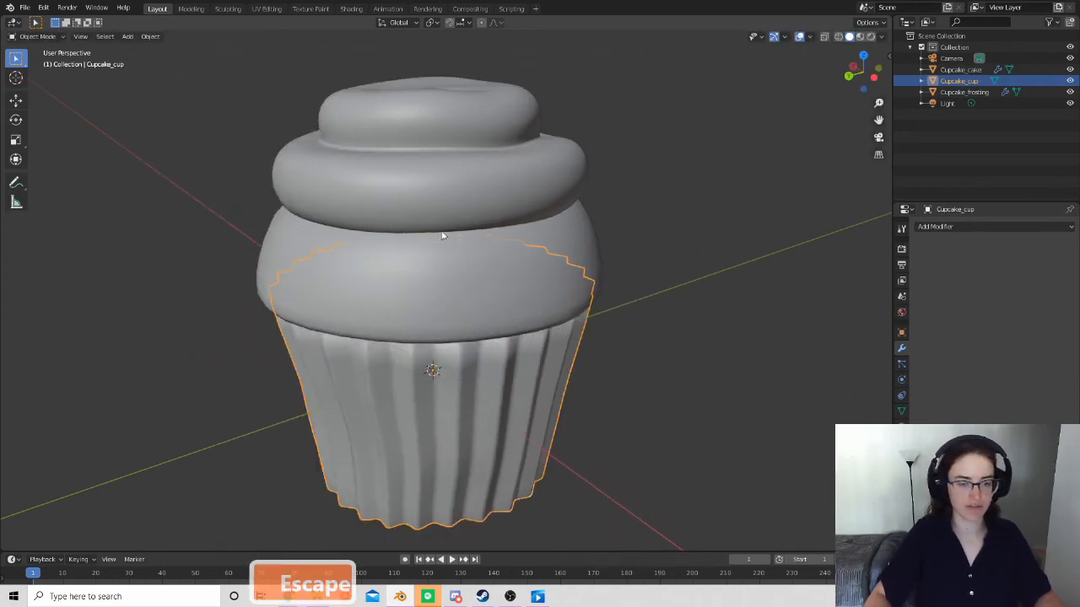
Parent the frosting and cake to the cup as Object with Keep Transform enabled.
{"action": "left_click", "coordinate": [428, 144]}
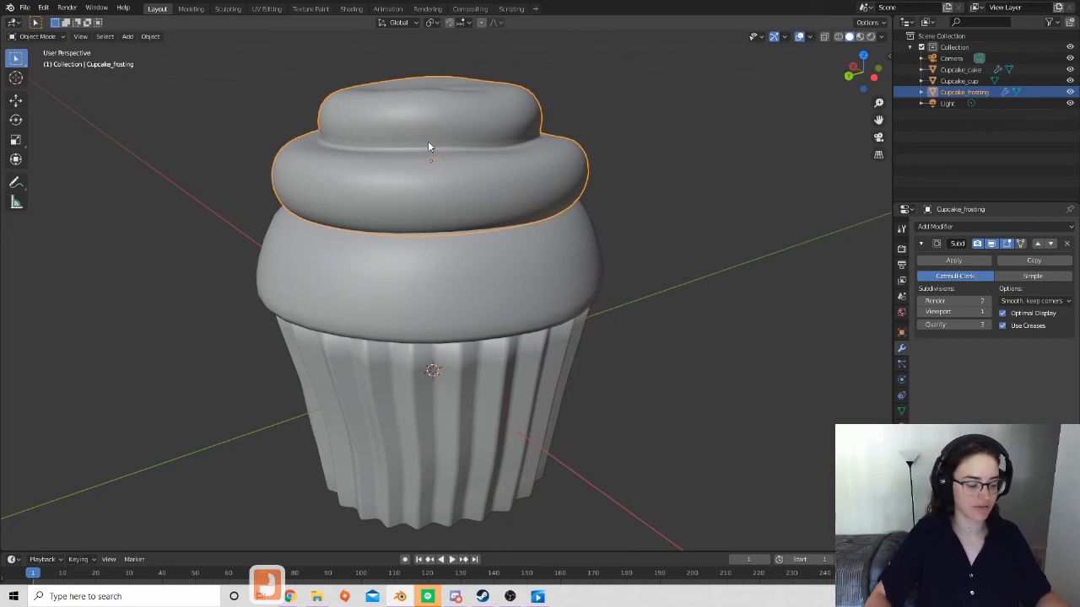
{"action": "left_click", "coordinate": [504, 270], "text": "shift"}
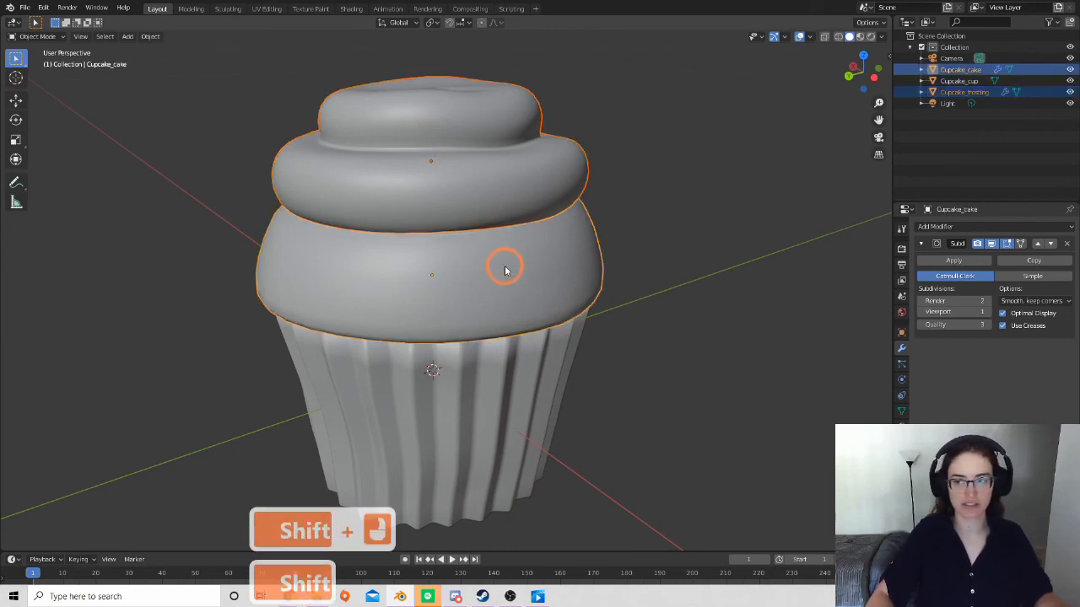
{"action": "left_click", "coordinate": [530, 409], "text": "shift"}
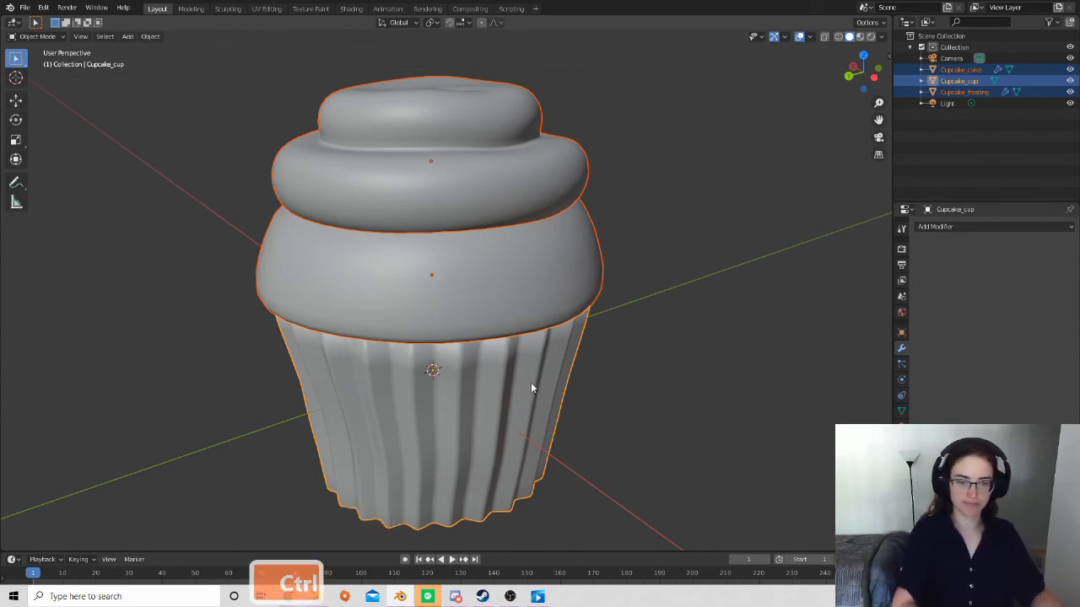
{"action": "key", "text": "ctrl+p"}
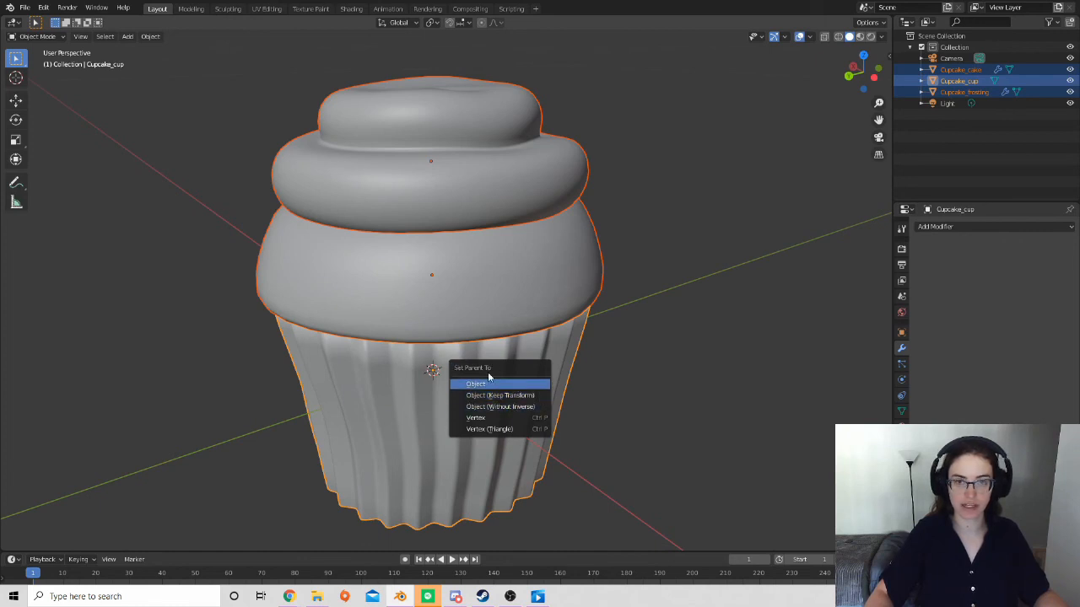
{"action": "scroll", "coordinate": [530, 371], "scroll_direction": "down", "scroll_amount": 4}
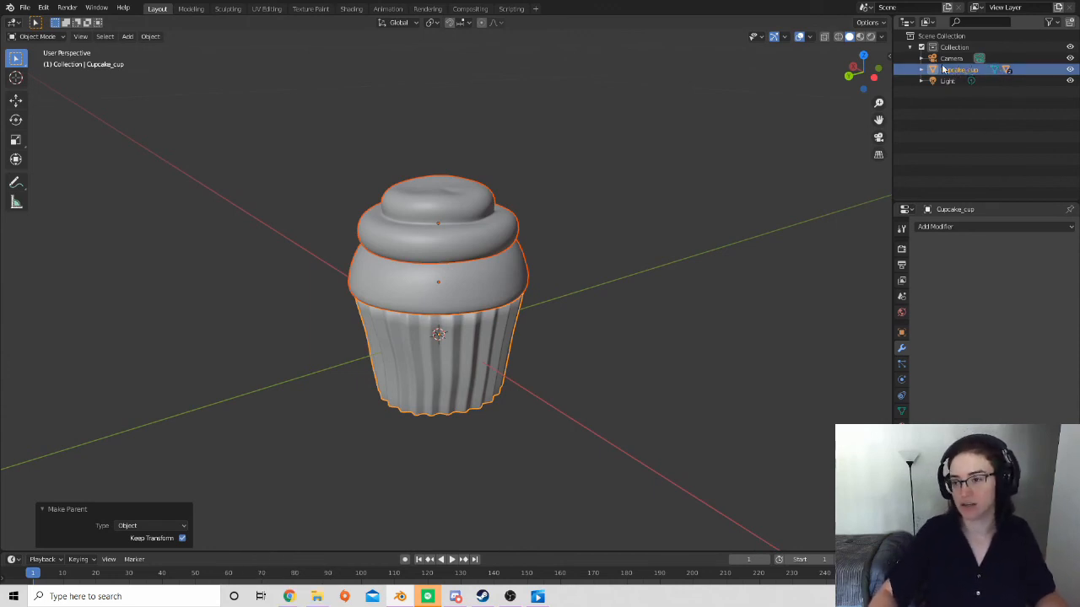
Examine the cup's child objects in the scene hierarchy and its mesh in Edit Mode, ending in Object Mode.
{"action": "left_click", "coordinate": [1007, 73]}
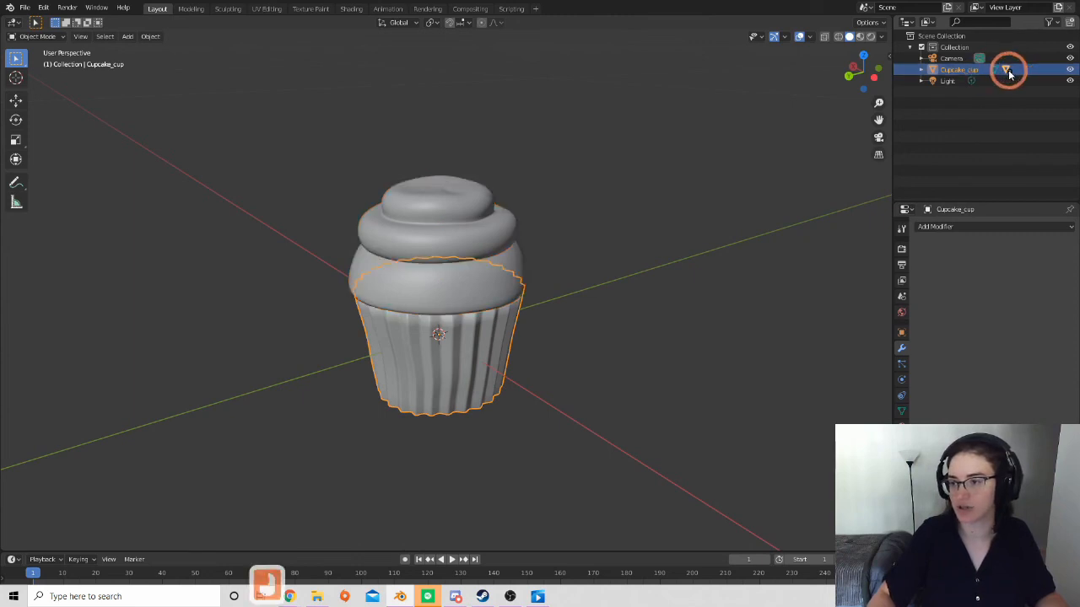
{"action": "left_click", "coordinate": [1010, 72]}
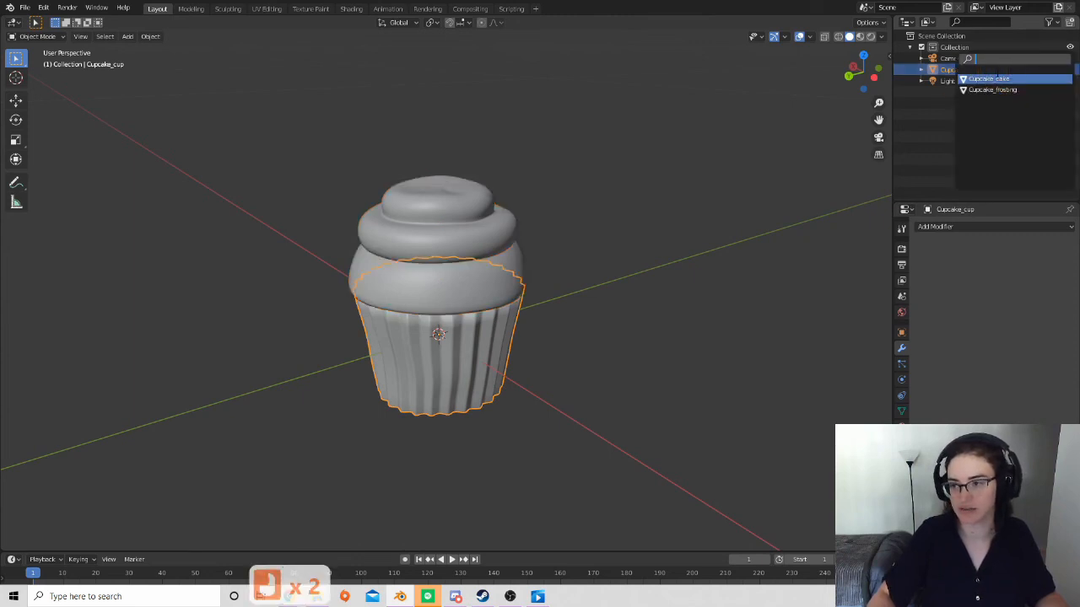
{"action": "left_click", "coordinate": [743, 164]}
{"action": "key", "text": "Tab"}
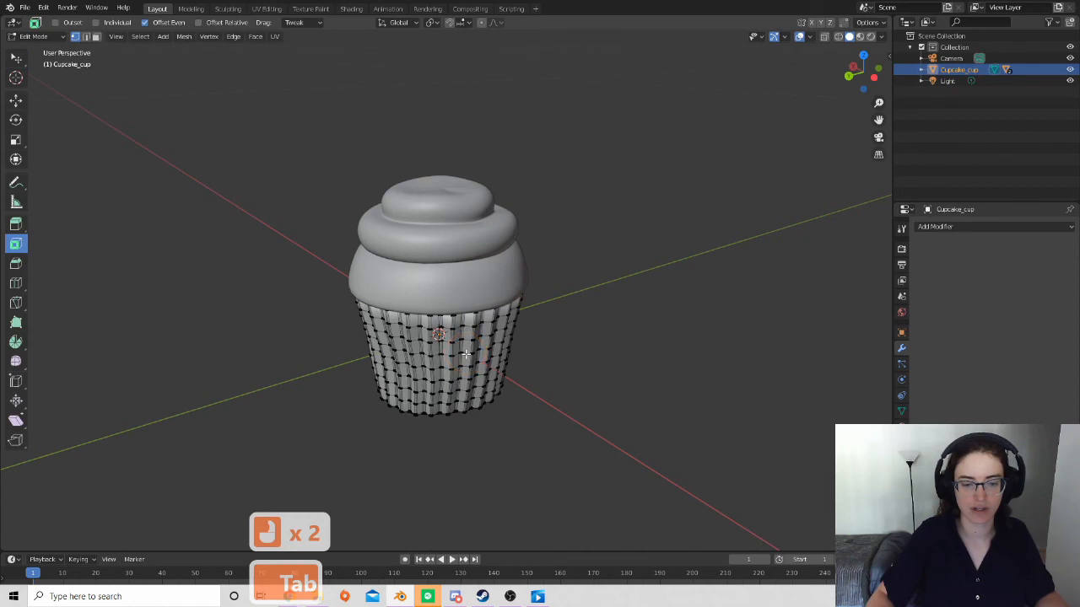
{"action": "key", "text": "Tab"}
Move the parent cup away from the origin to test whether its children follow, and undo the move.
{"action": "key", "text": "g"}
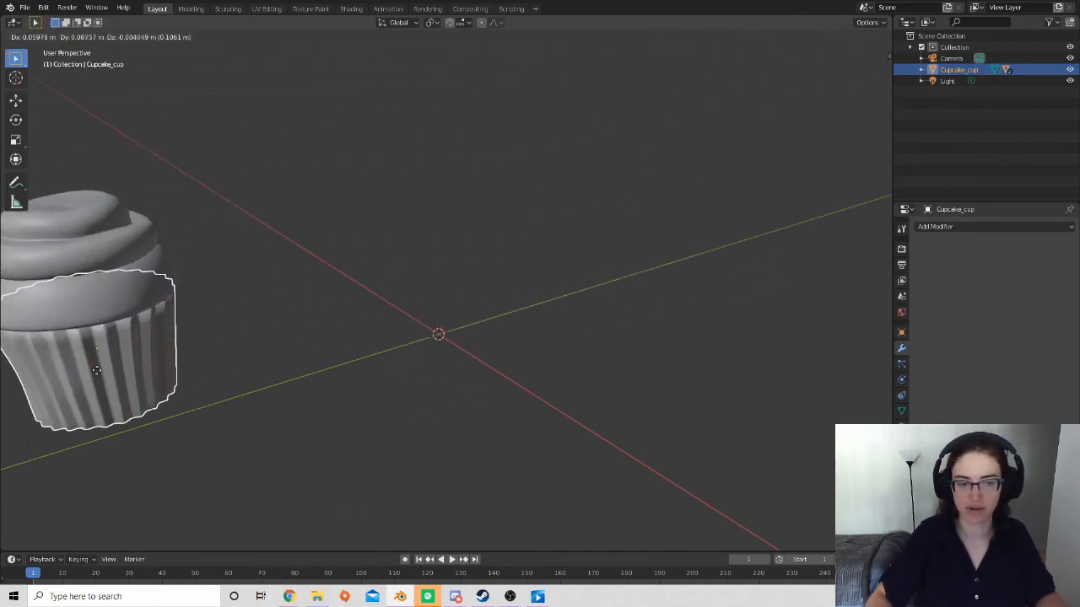
{"action": "scroll", "coordinate": [540, 319], "scroll_direction": "down", "scroll_amount": 5}
{"action": "left_click", "coordinate": [380, 321]}
{"action": "scroll", "coordinate": [550, 379], "scroll_direction": "down", "scroll_amount": 4}
{"action": "middle_click_drag", "start_coordinate": [558, 385], "coordinate": [457, 358]}
{"action": "key", "text": "ctrl+z"}
{"action": "scroll", "coordinate": [523, 339], "scroll_direction": "up", "scroll_amount": 7}
{"action": "middle_click_drag", "start_coordinate": [525, 341], "coordinate": [571, 360]}
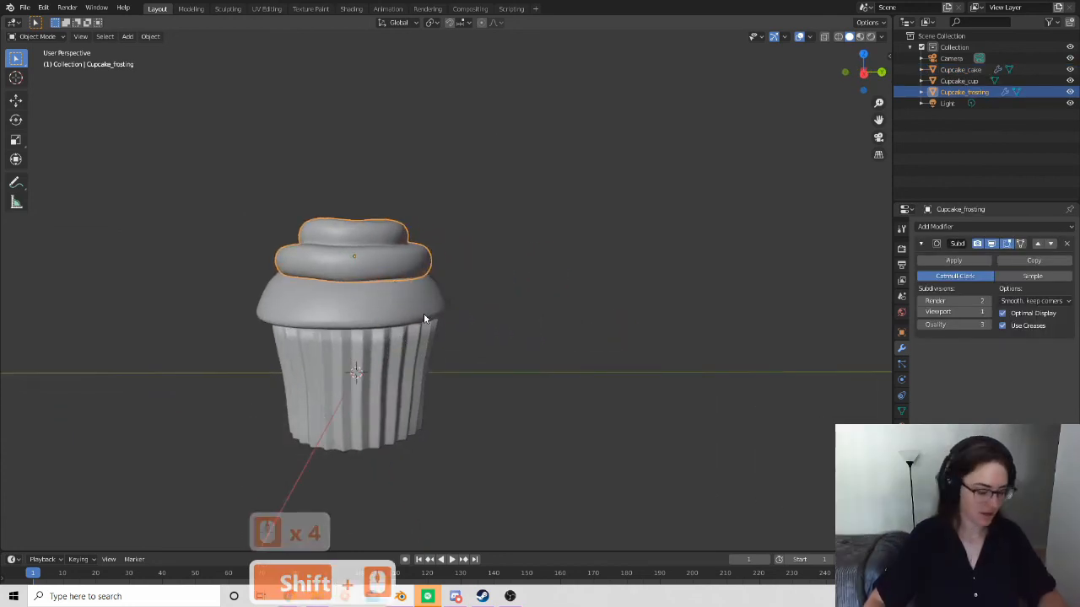
Put the frosting in Edit Mode and examine the mesh around the crease between its upper and lower tiers.
{"action": "middle_click_drag", "start_coordinate": [423, 314], "coordinate": [446, 320]}
{"action": "scroll", "coordinate": [451, 287], "scroll_direction": "up", "scroll_amount": 4}
{"action": "middle_click_drag", "start_coordinate": [427, 237], "coordinate": [458, 295], "text": "shift"}
{"action": "scroll", "coordinate": [458, 295], "scroll_direction": "up", "scroll_amount": 4}
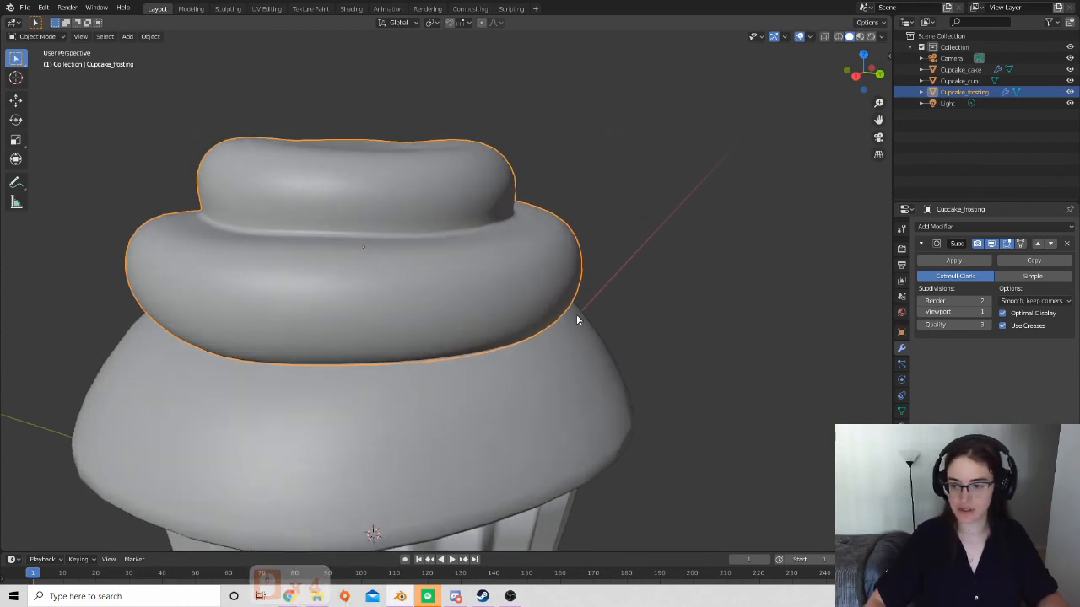
{"action": "key", "text": "Tab"}
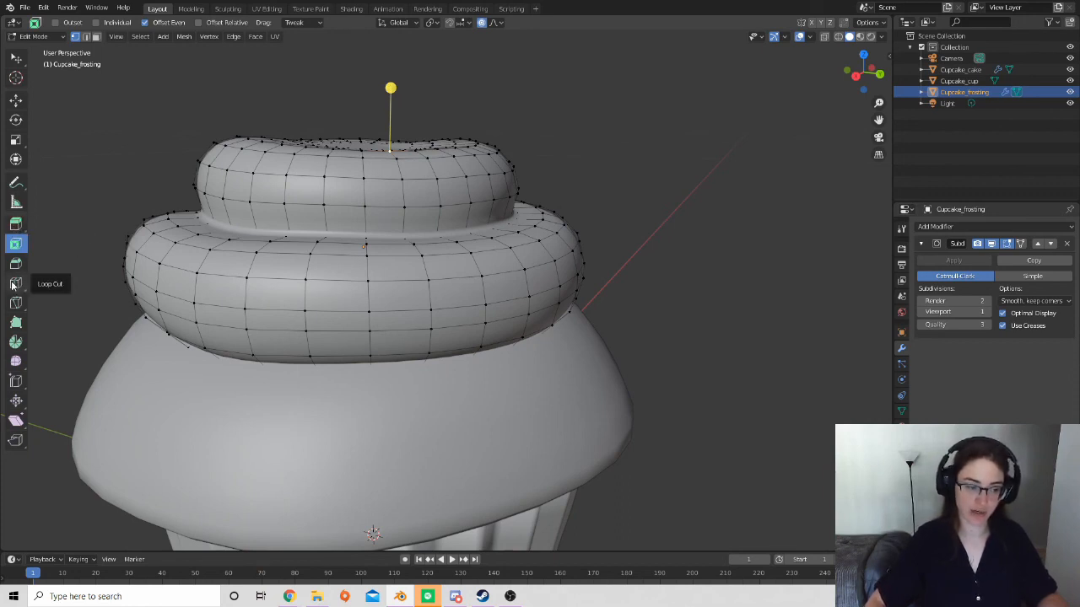
{"action": "scroll", "coordinate": [407, 198], "scroll_direction": "up", "scroll_amount": 3}
{"action": "middle_click_drag", "start_coordinate": [371, 218], "coordinate": [526, 173], "text": "shift"}
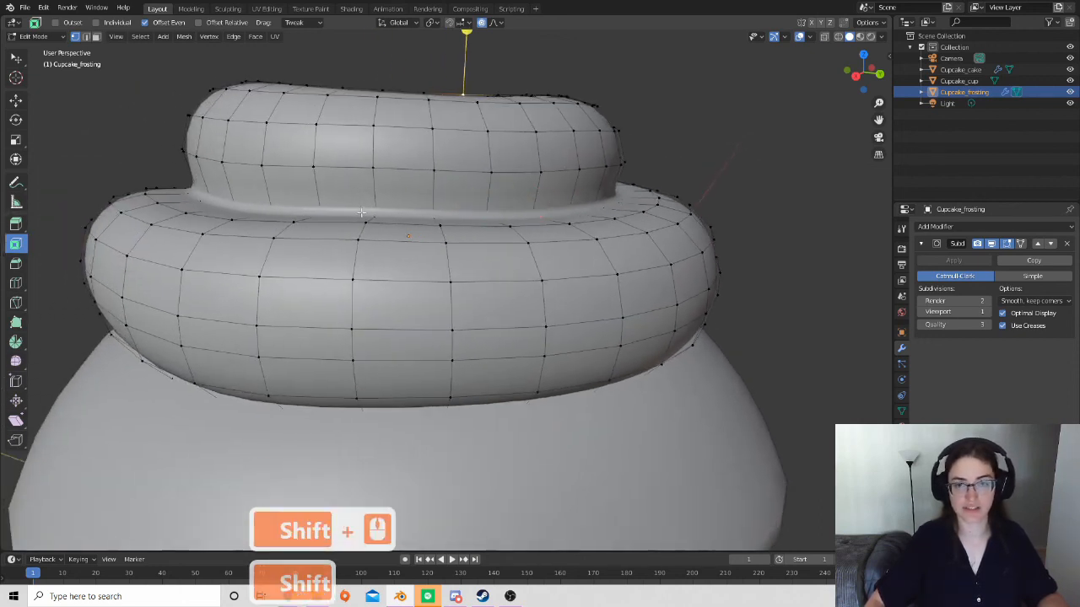
{"action": "scroll", "coordinate": [331, 161], "scroll_direction": "up", "scroll_amount": 1}
{"action": "middle_click_drag", "start_coordinate": [380, 164], "coordinate": [446, 190], "text": "shift"}
{"action": "scroll", "coordinate": [347, 234], "scroll_direction": "up", "scroll_amount": 3}
{"action": "middle_click_drag", "start_coordinate": [256, 177], "coordinate": [214, 172], "text": "shift"}
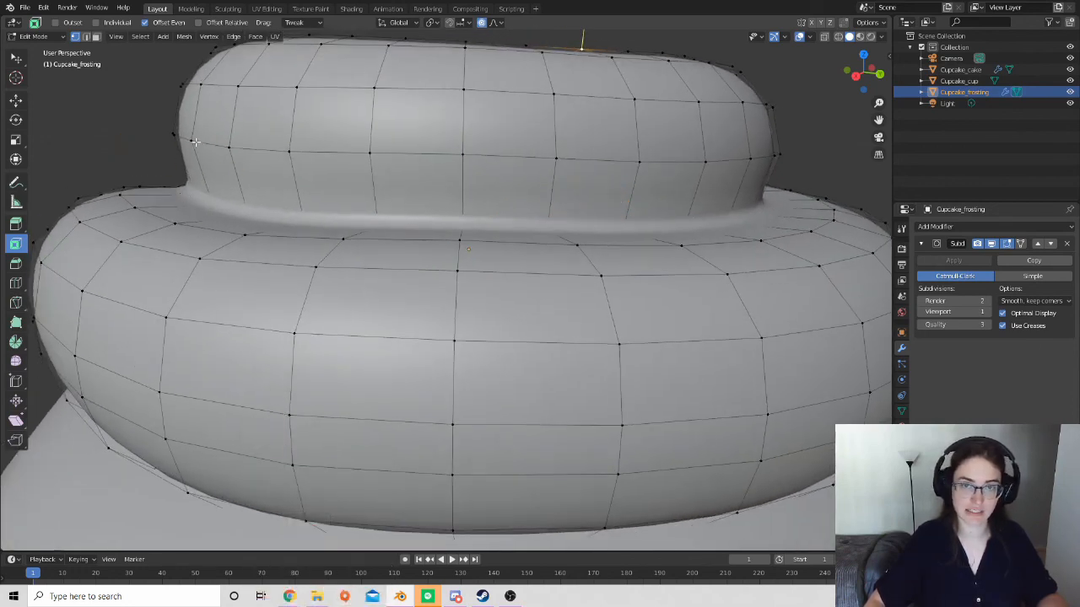
{"action": "middle_click_drag", "start_coordinate": [193, 215], "coordinate": [265, 207], "text": "shift"}
{"action": "scroll", "coordinate": [273, 224], "scroll_direction": "up", "scroll_amount": 3}
Examine the crease between the frosting tiers in Object Mode, return to Edit Mode and inspect the frosting's overall mesh.
{"action": "key", "text": "Tab"}
{"action": "scroll", "coordinate": [242, 204], "scroll_direction": "down", "scroll_amount": 3}
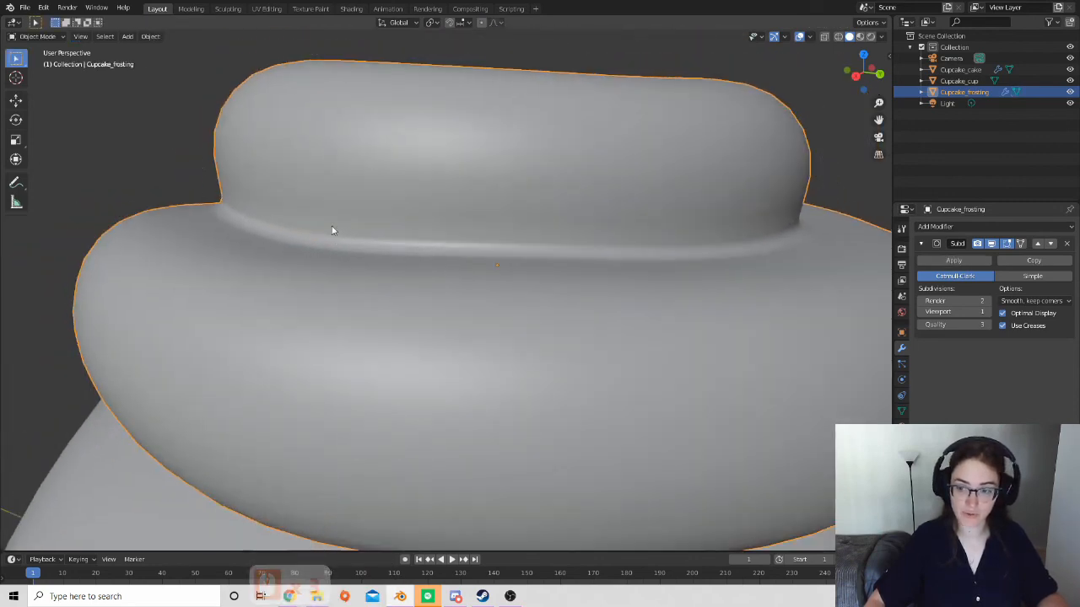
{"action": "key", "text": "Tab"}
{"action": "scroll", "coordinate": [739, 341], "scroll_direction": "down", "scroll_amount": 3}
{"action": "scroll", "coordinate": [740, 340], "scroll_direction": "down", "scroll_amount": 10}
{"action": "middle_click_drag", "start_coordinate": [638, 351], "coordinate": [602, 351]}
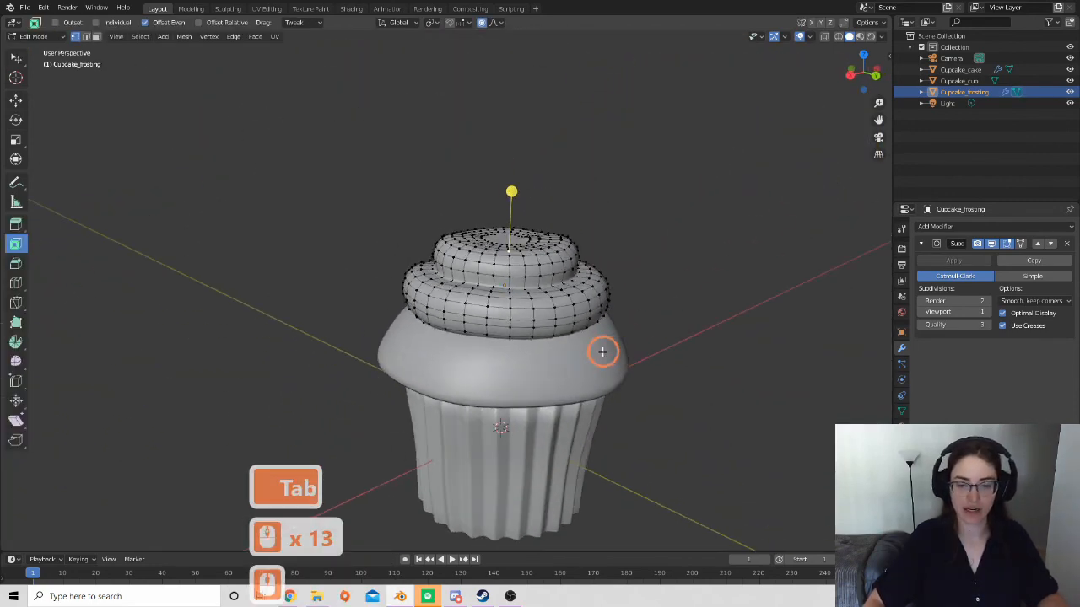
{"action": "middle_click_drag", "start_coordinate": [674, 360], "coordinate": [497, 346], "text": "shift"}
{"action": "scroll", "coordinate": [527, 302], "scroll_direction": "down", "scroll_amount": 4}
{"action": "scroll", "coordinate": [497, 344], "scroll_direction": "up", "scroll_amount": 7}
{"action": "middle_click_drag", "start_coordinate": [500, 305], "coordinate": [491, 317], "text": "shift"}
{"action": "middle_click_drag", "start_coordinate": [442, 245], "coordinate": [526, 292], "text": "shift"}
{"action": "middle_click_drag", "start_coordinate": [512, 370], "coordinate": [498, 318]}
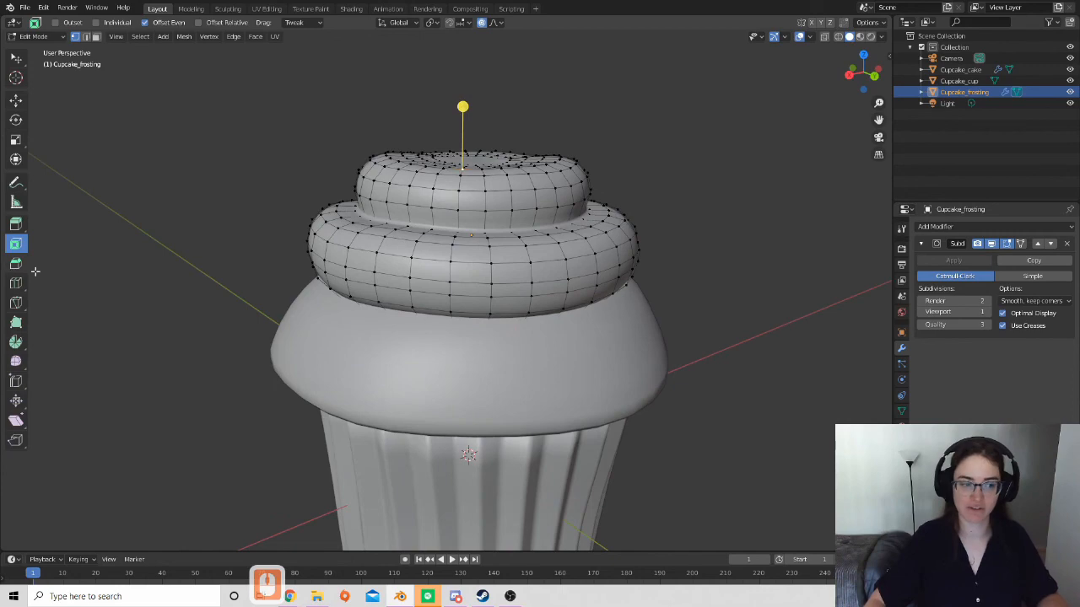
Examine the whole cupcake from different sides and distances with the frosting still in Edit Mode.
{"action": "middle_click_drag", "start_coordinate": [433, 293], "coordinate": [467, 264], "text": "shift"}
{"action": "scroll", "coordinate": [543, 309], "scroll_direction": "down", "scroll_amount": 4}
{"action": "middle_click_drag", "start_coordinate": [543, 309], "coordinate": [508, 267]}
{"action": "scroll", "coordinate": [535, 321], "scroll_direction": "up", "scroll_amount": 3}
{"action": "scroll", "coordinate": [482, 316], "scroll_direction": "down", "scroll_amount": 4}
{"action": "scroll", "coordinate": [450, 306], "scroll_direction": "down", "scroll_amount": 3}
{"action": "scroll", "coordinate": [438, 313], "scroll_direction": "down", "scroll_amount": 3}
{"action": "scroll", "coordinate": [427, 291], "scroll_direction": "up", "scroll_amount": 8}
{"action": "scroll", "coordinate": [419, 249], "scroll_direction": "down", "scroll_amount": 2}
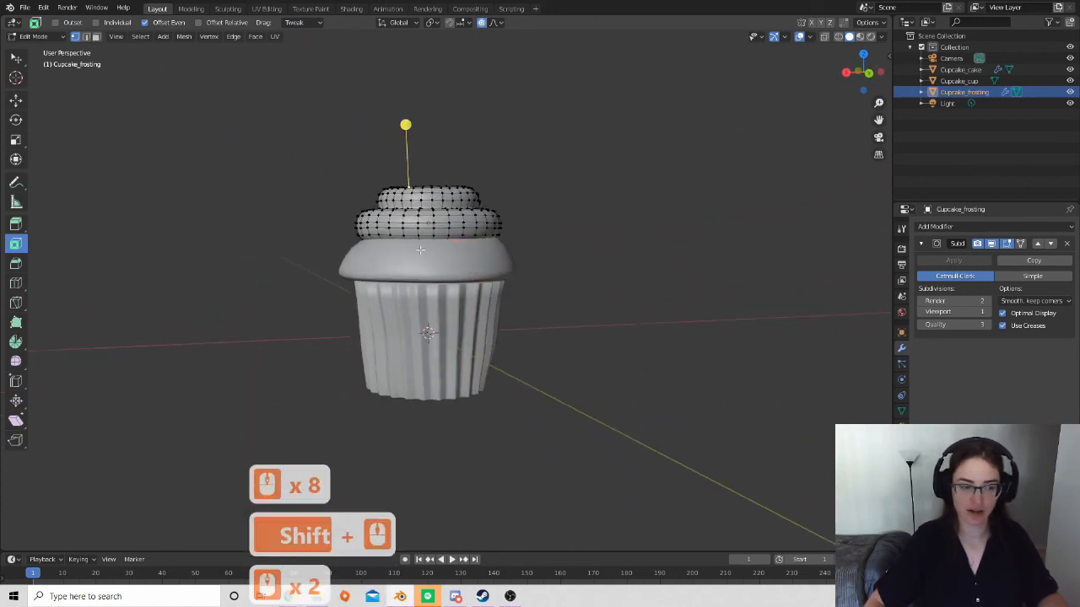
{"action": "middle_click_drag", "start_coordinate": [419, 250], "coordinate": [434, 270]}
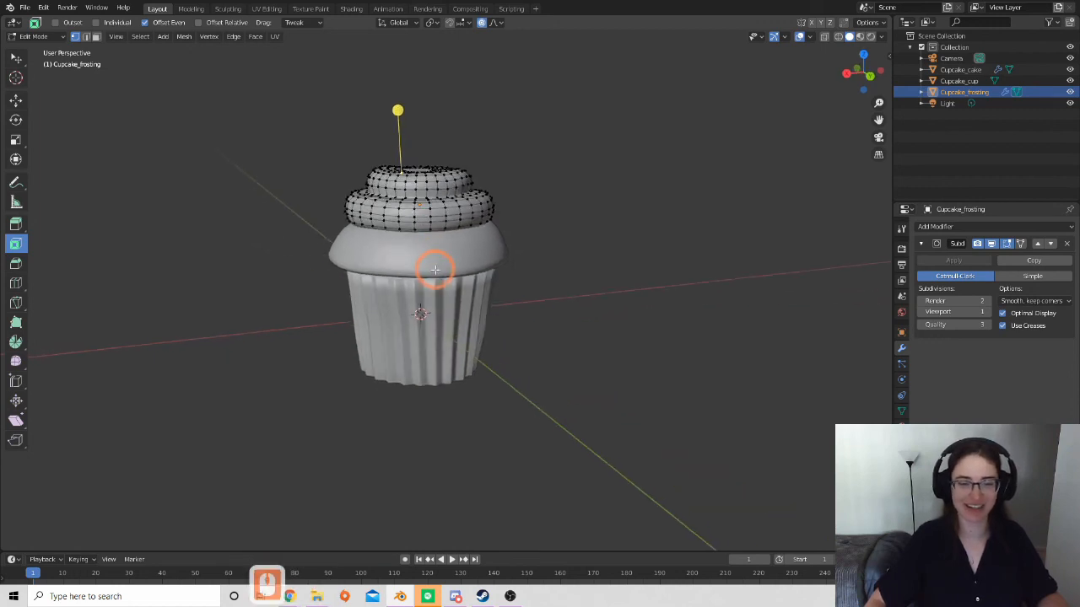